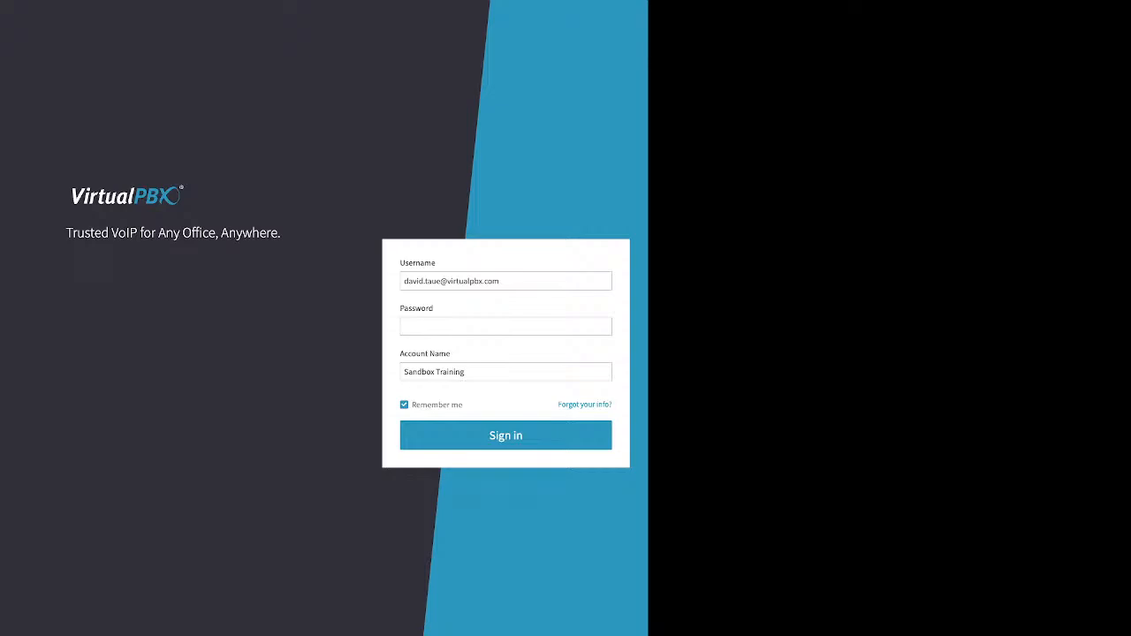
Look over the password recovery form's username and account name fields, then return to sign-in
left_click_drag(557, 405, 609, 405)
left_click(609, 405)
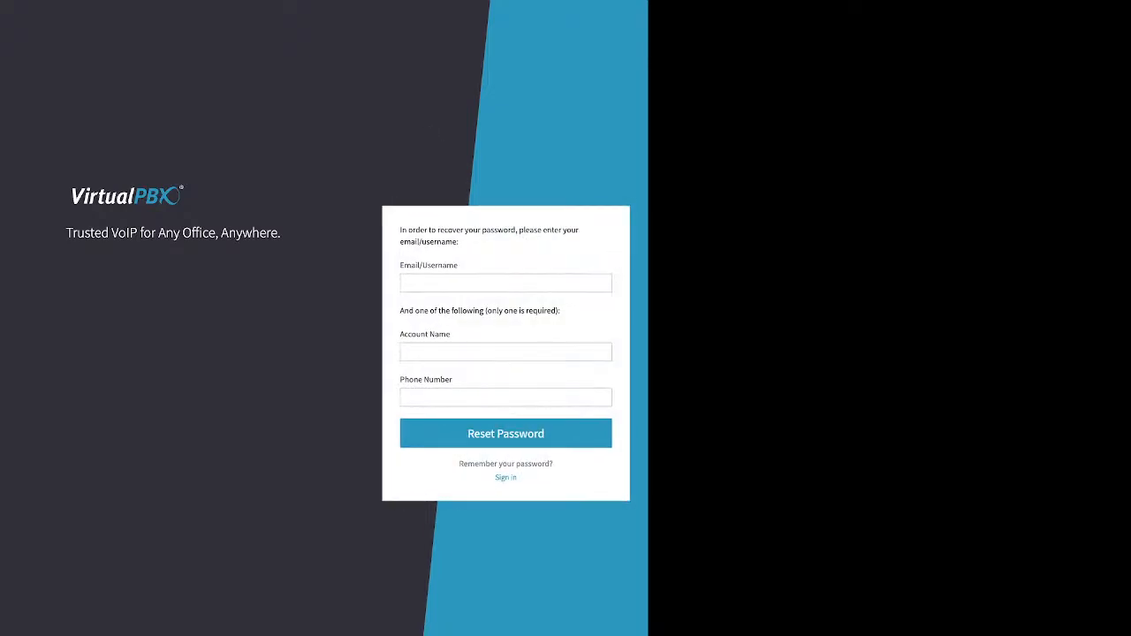
left_click(506, 283)
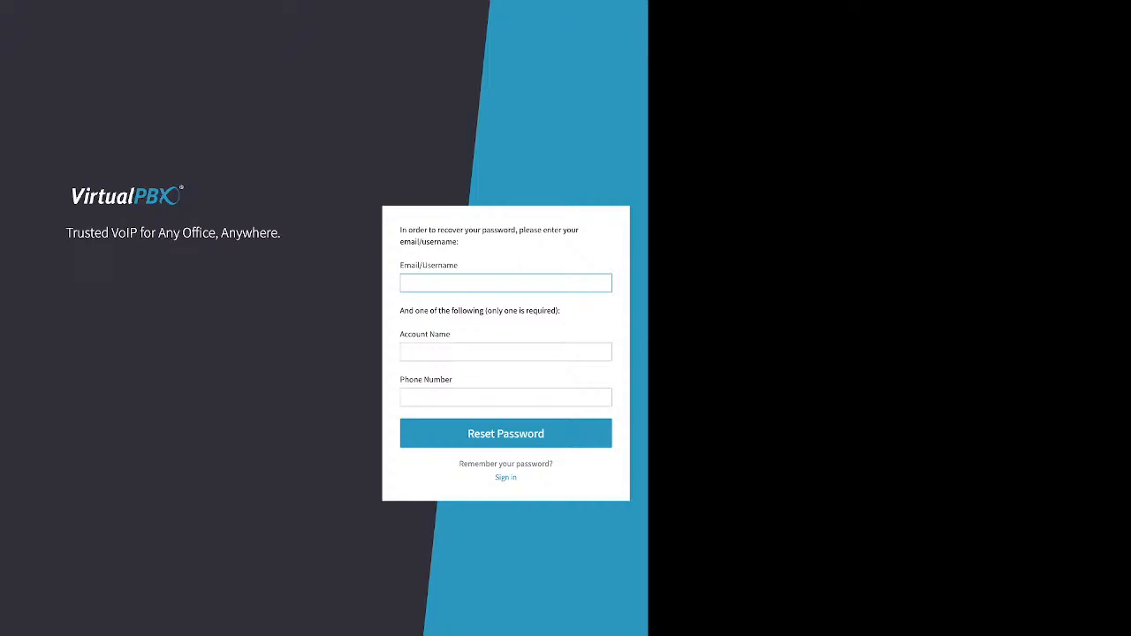
left_click(506, 352)
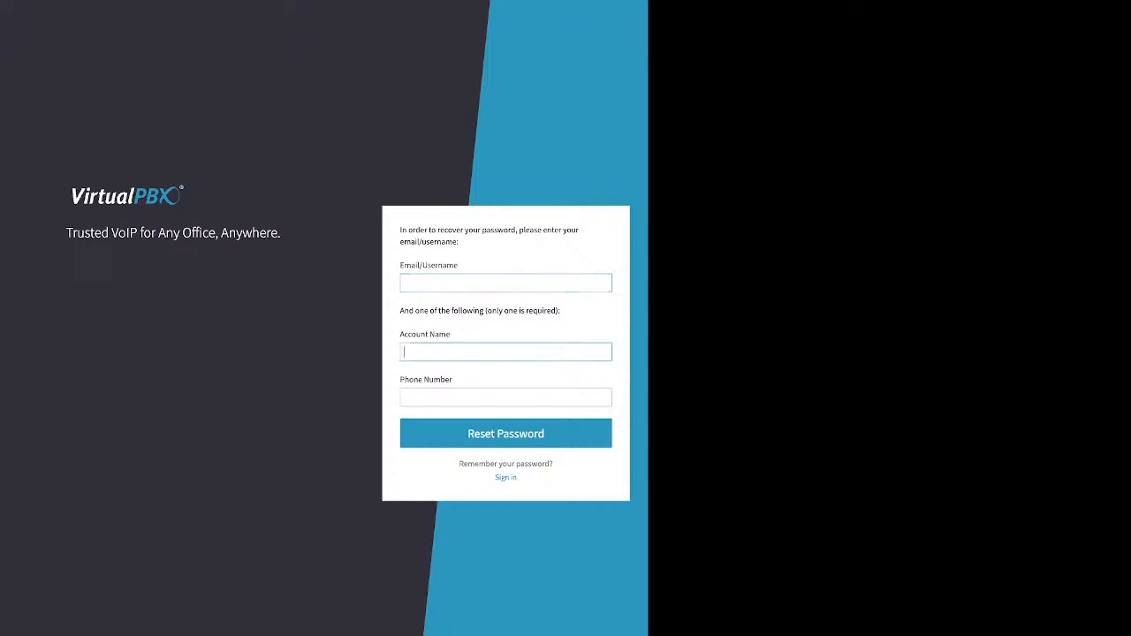
left_click_drag(401, 334, 452, 380)
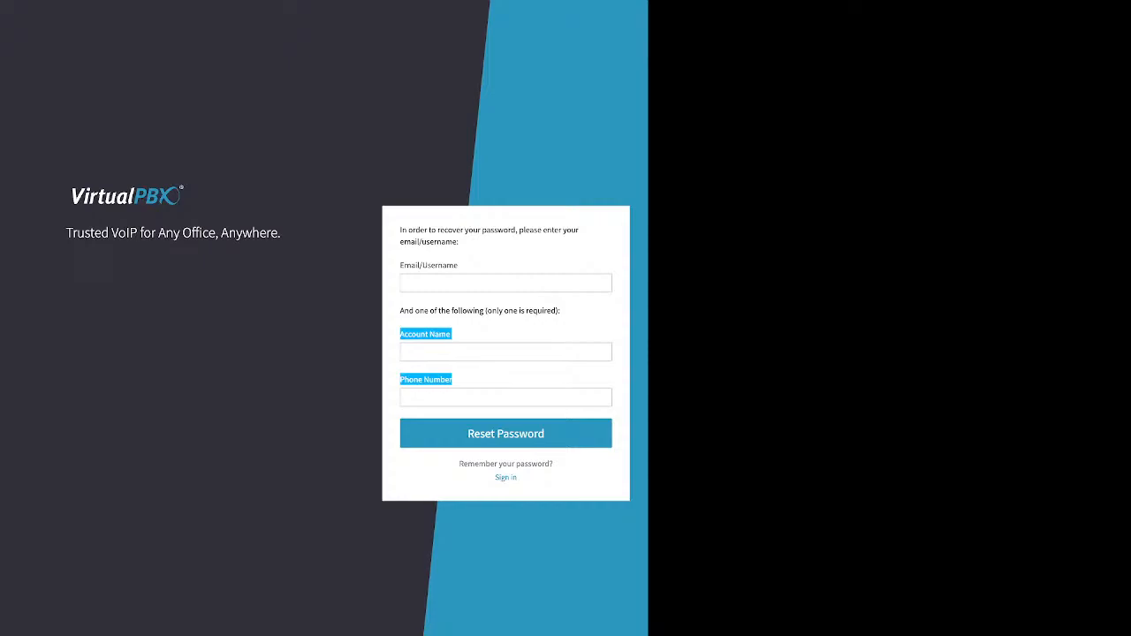
left_click(505, 477)
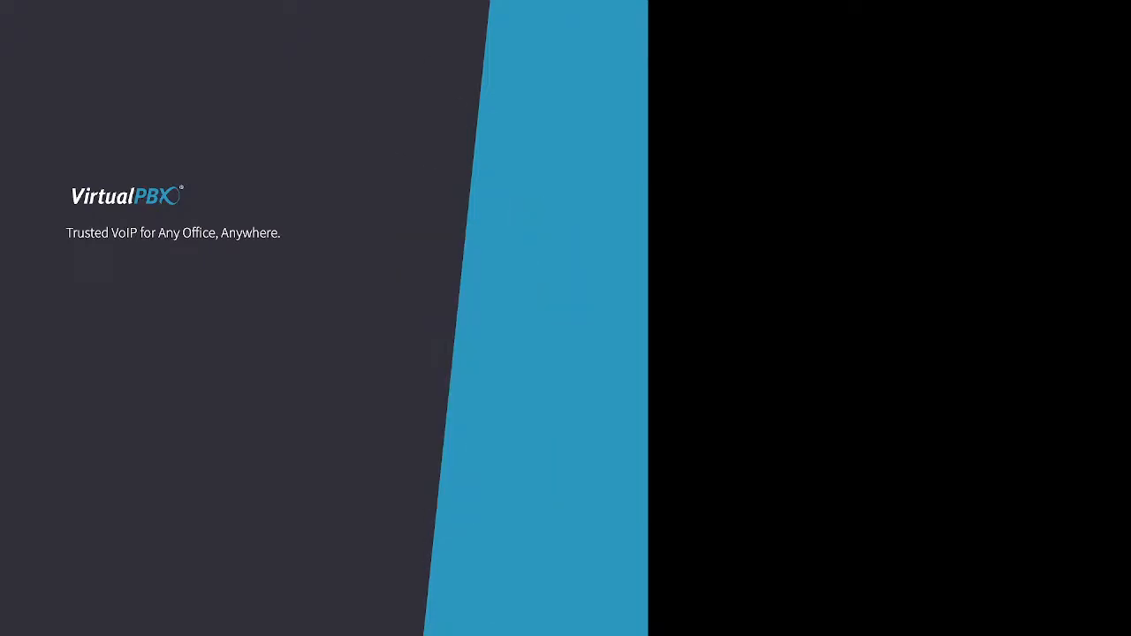
Enter the account password, with the remember-login option noted, to reach the dashboard
left_click(506, 326)
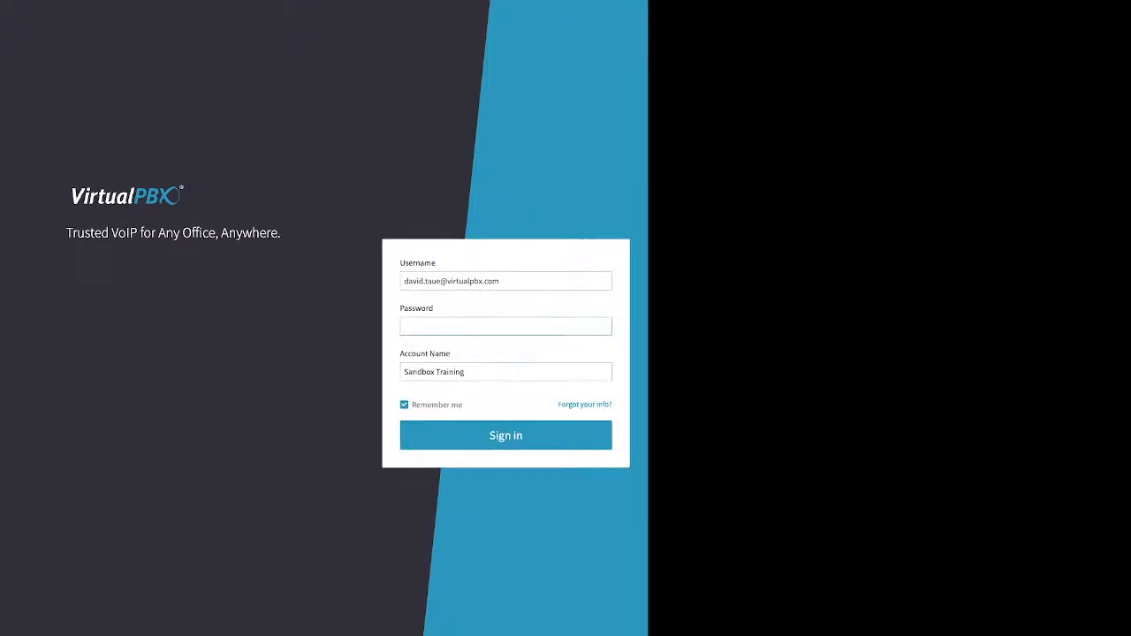
type("•••••••")
double_click(437, 405)
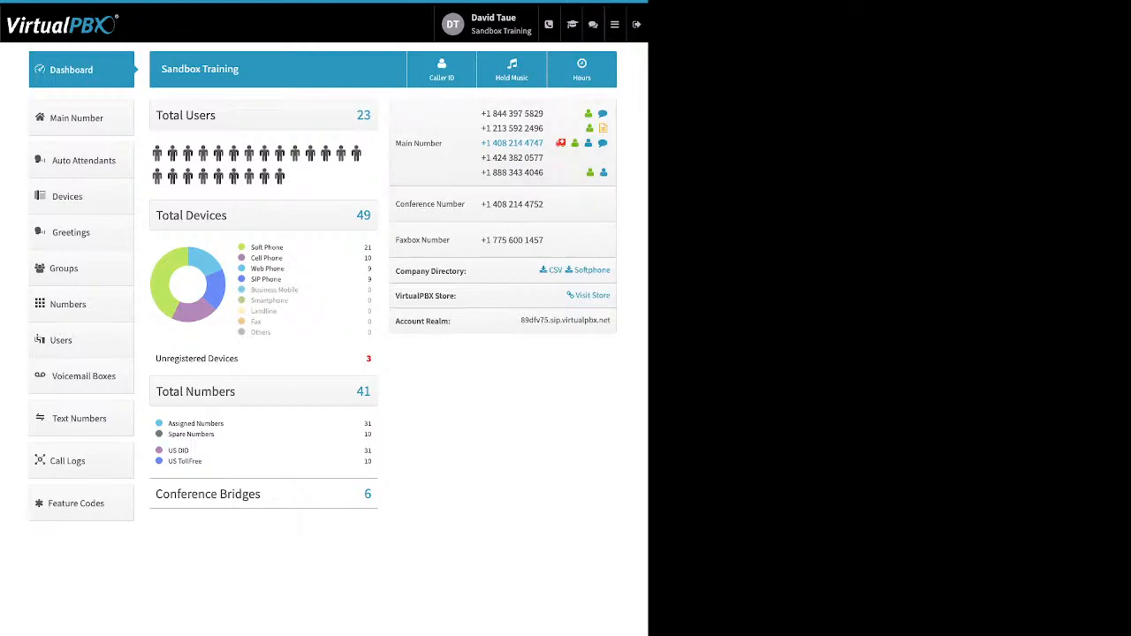
Go from user settings to the Account settings page with timezone America/Los_Angeles and International number format
left_click(487, 24)
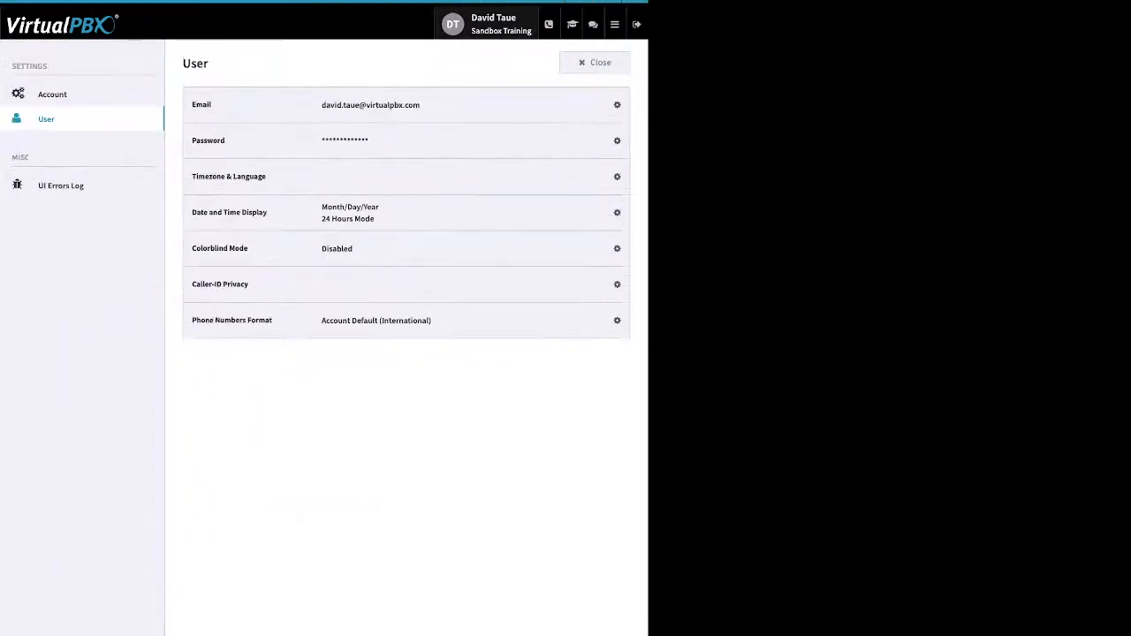
left_click(615, 140)
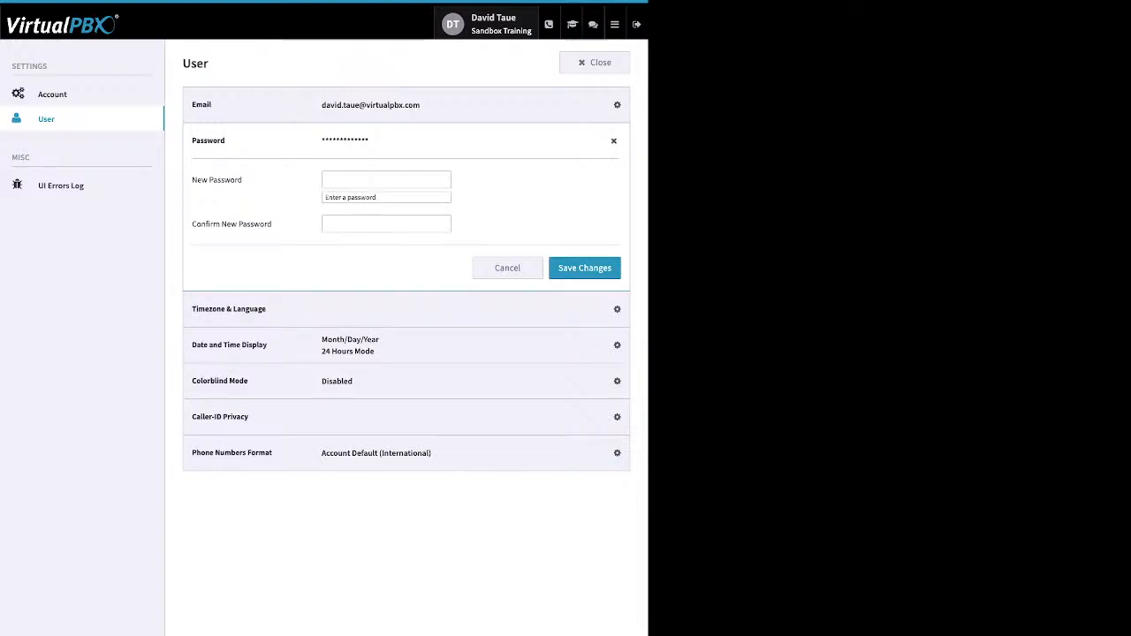
left_click(53, 94)
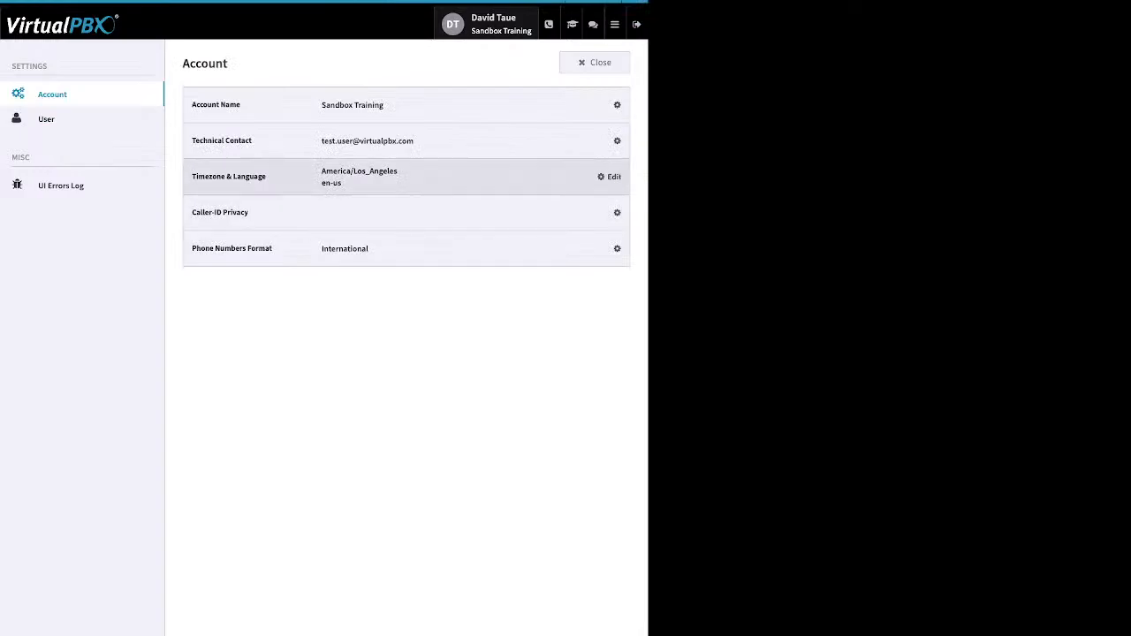
Edit the Timezone & Language row, currently America/Los_Angeles and Default language
left_click(612, 177)
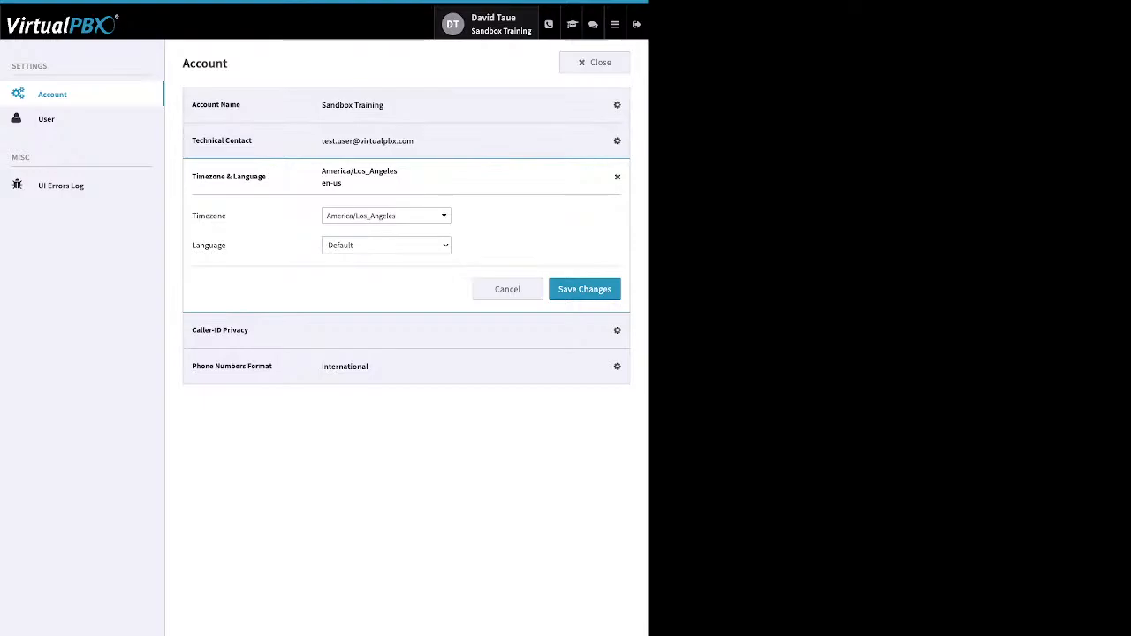
Close Account settings to get back to the Sandbox Training dashboard
left_click(595, 63)
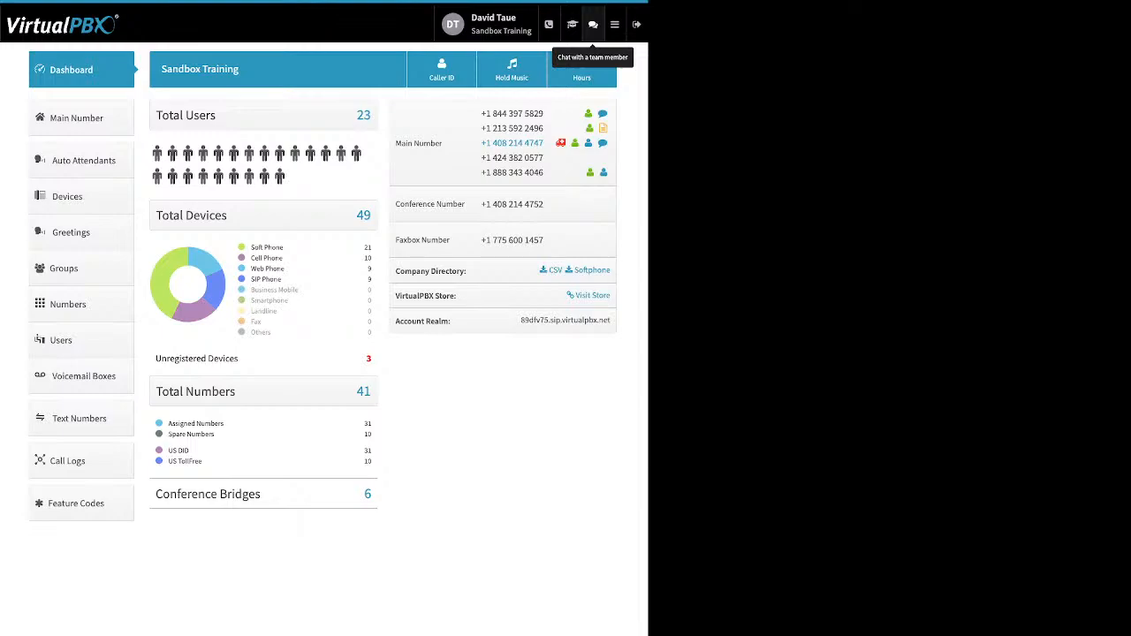
left_click(614, 24)
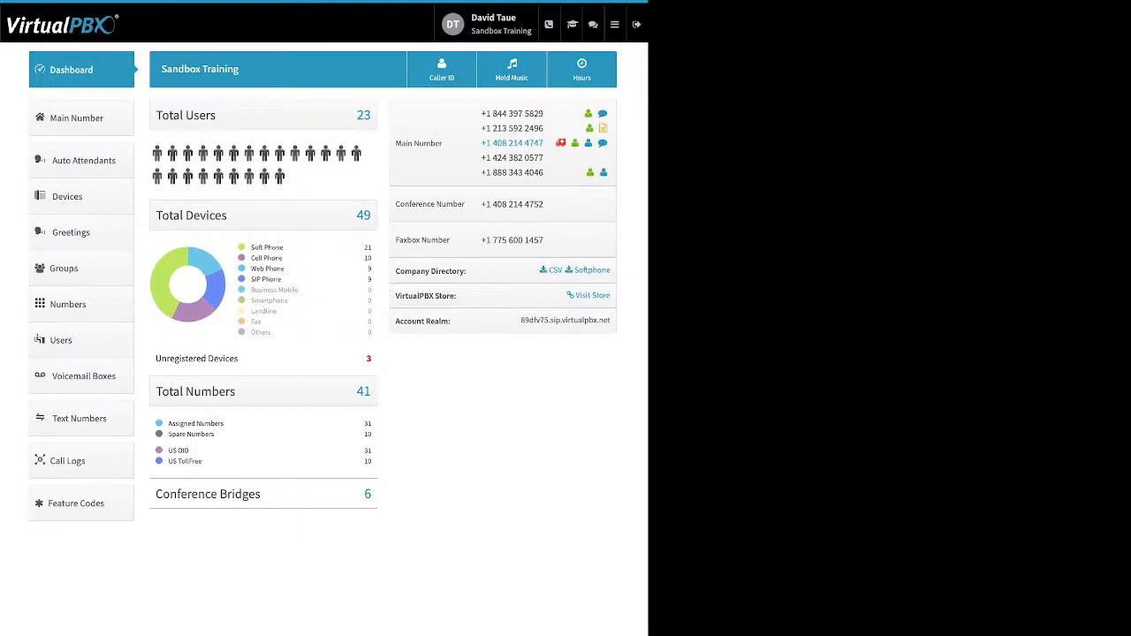
left_click_drag(283, 248, 251, 248)
left_click_drag(284, 258, 250, 258)
left_click_drag(284, 269, 250, 269)
left_click_drag(282, 280, 250, 280)
left_click_drag(238, 358, 185, 357)
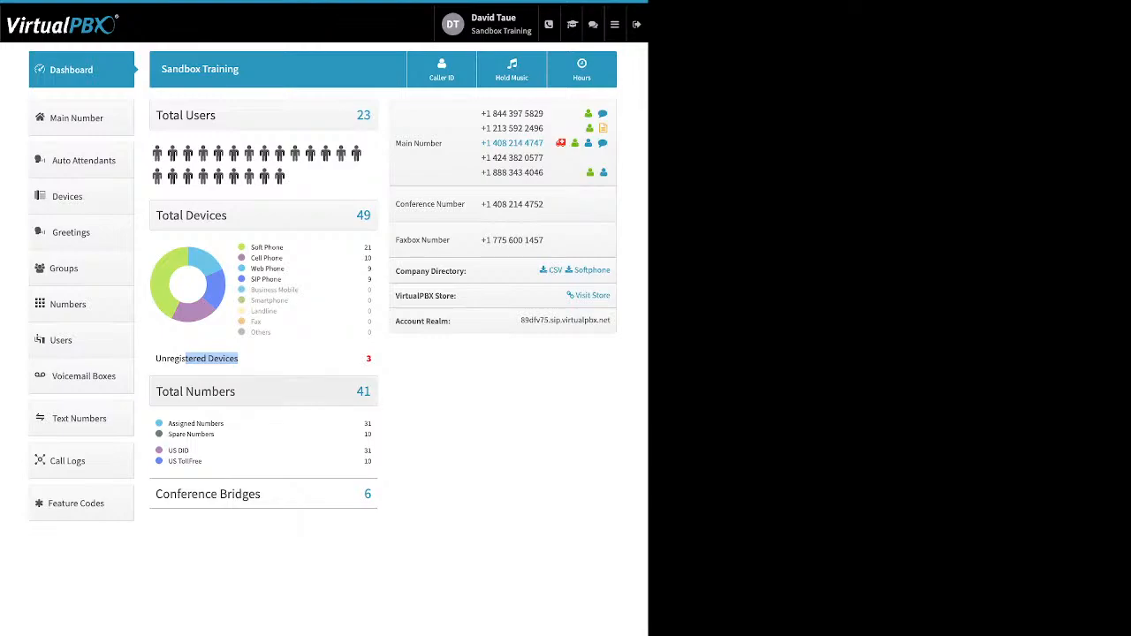
left_click_drag(181, 442, 167, 422)
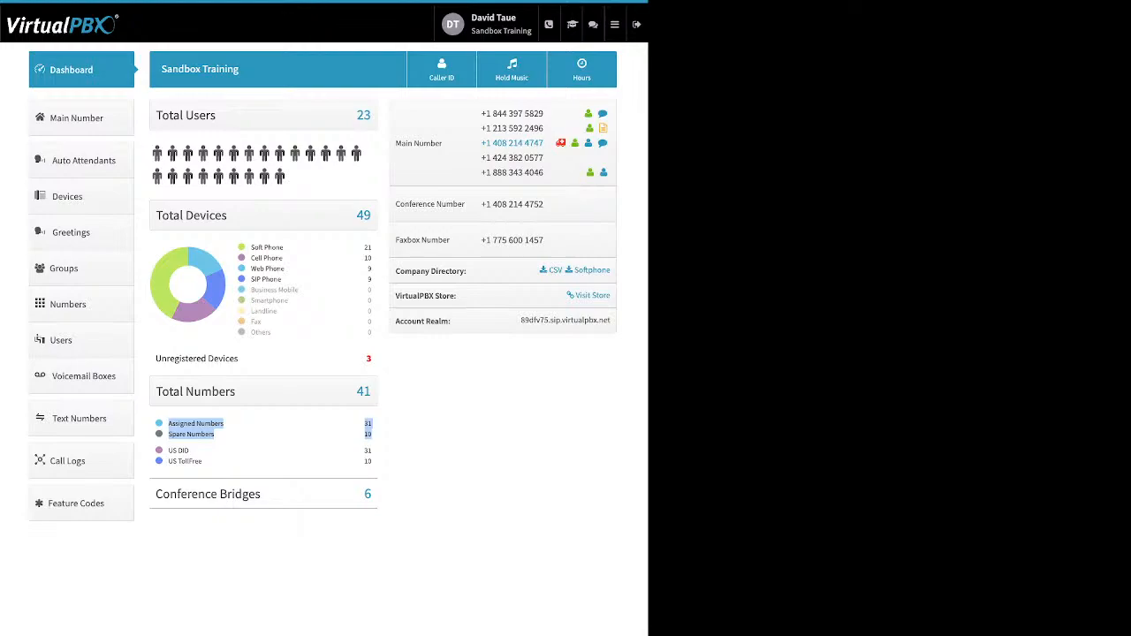
left_click(170, 424)
left_click_drag(201, 461, 167, 449)
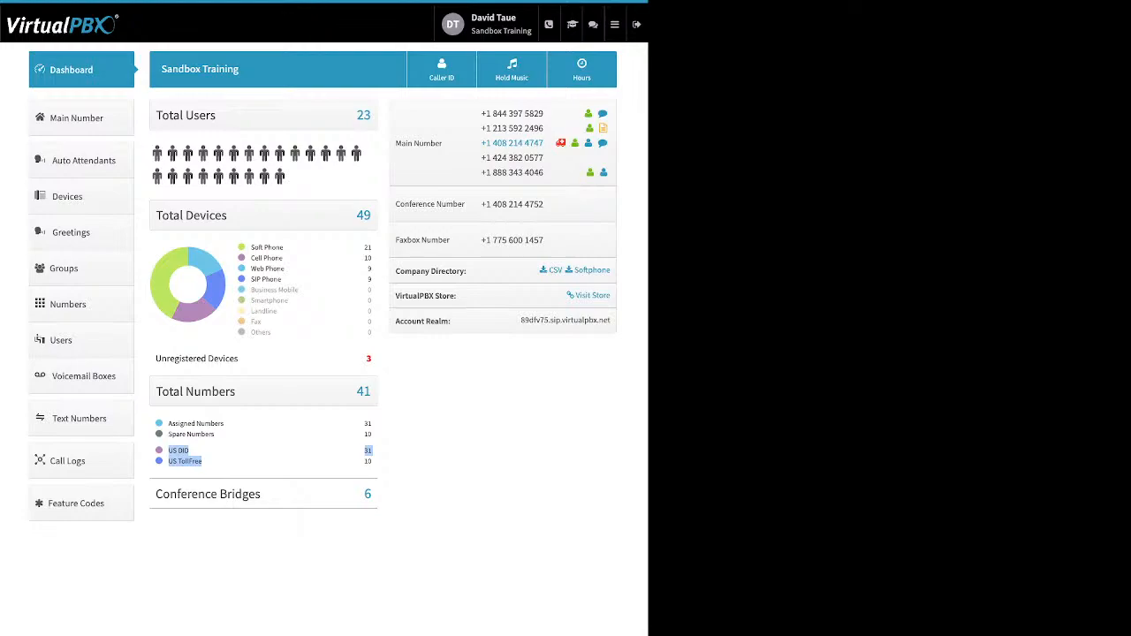
left_click(221, 462)
left_click_drag(262, 495, 192, 495)
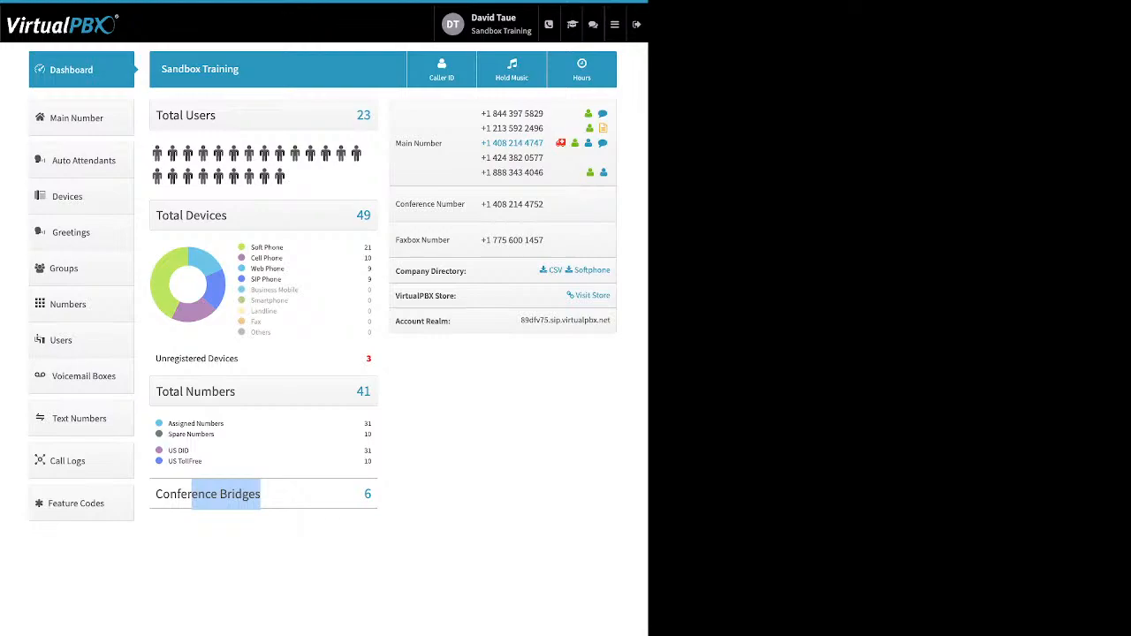
left_click(263, 497)
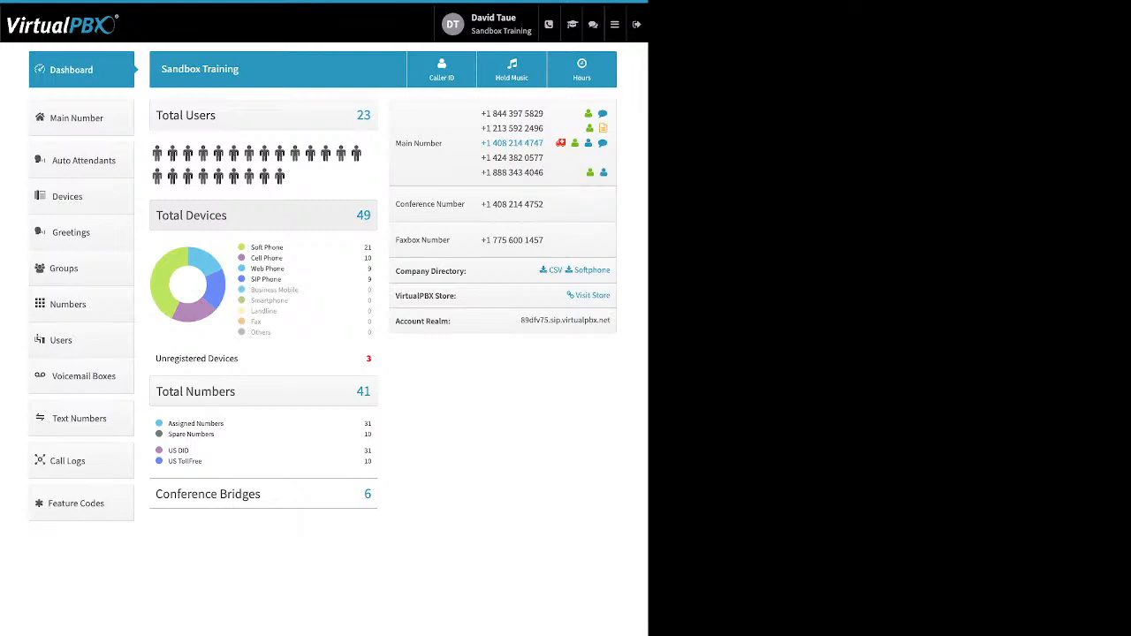
left_click_drag(467, 271, 411, 271)
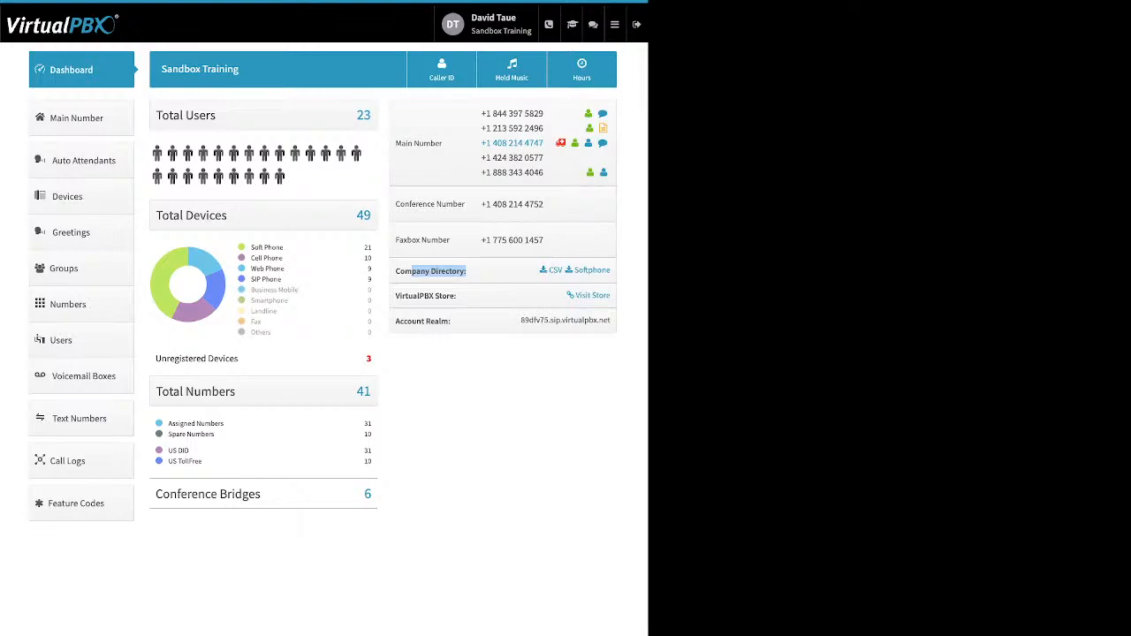
Point out the VirtualPBX Store and Account Realm labels, then bring up Company Caller ID settings
left_click(412, 272)
left_click_drag(458, 296, 408, 296)
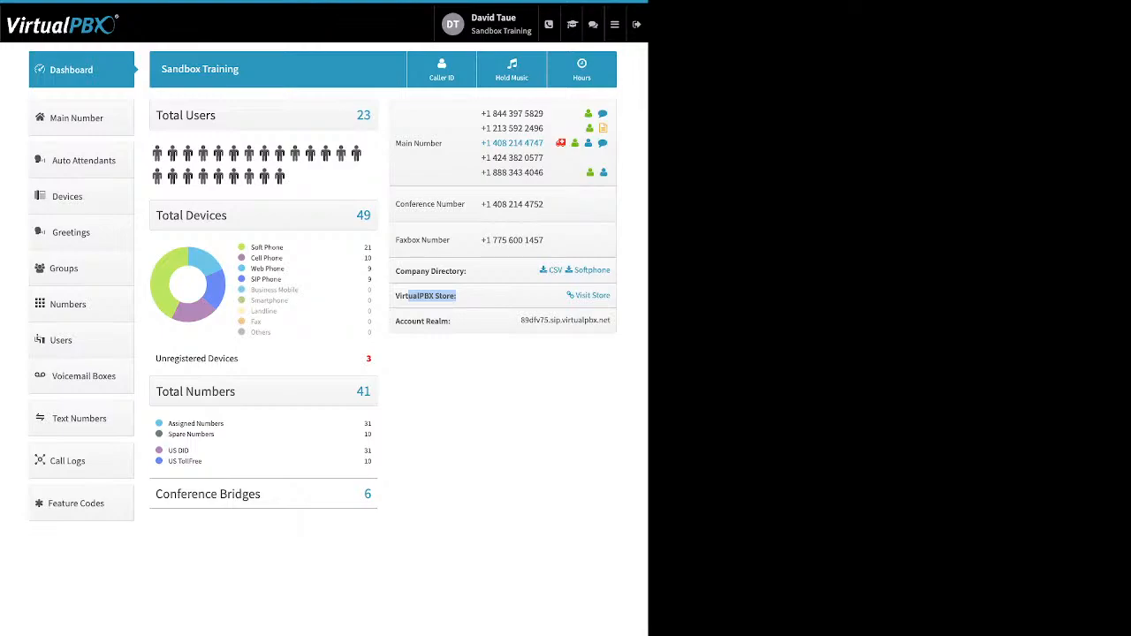
left_click(410, 297)
left_click_drag(453, 322, 400, 321)
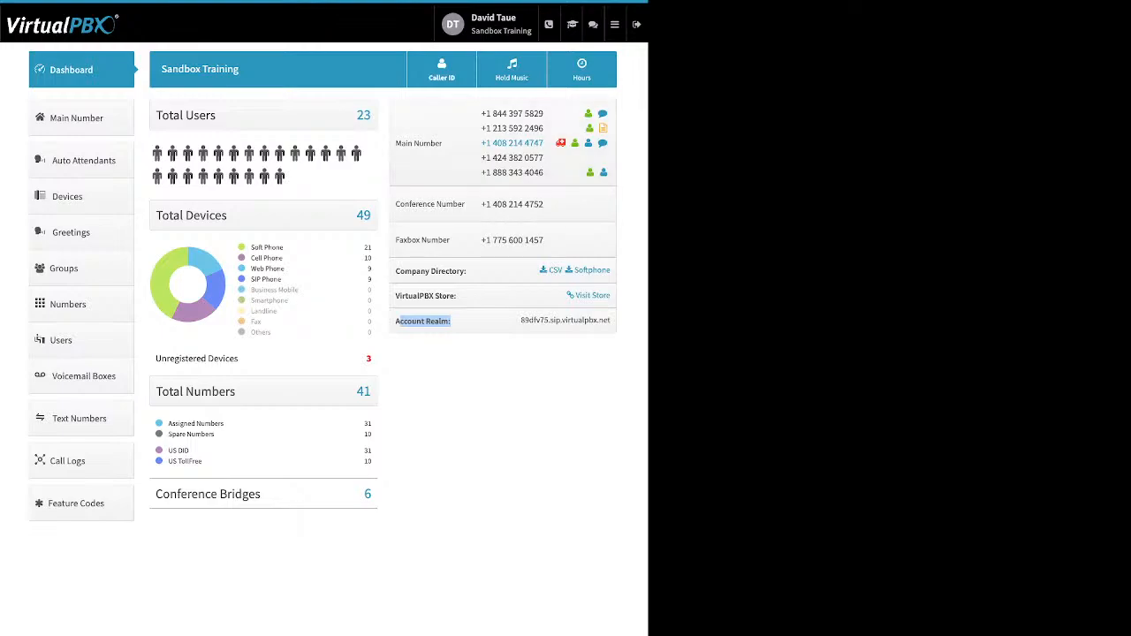
left_click(442, 69)
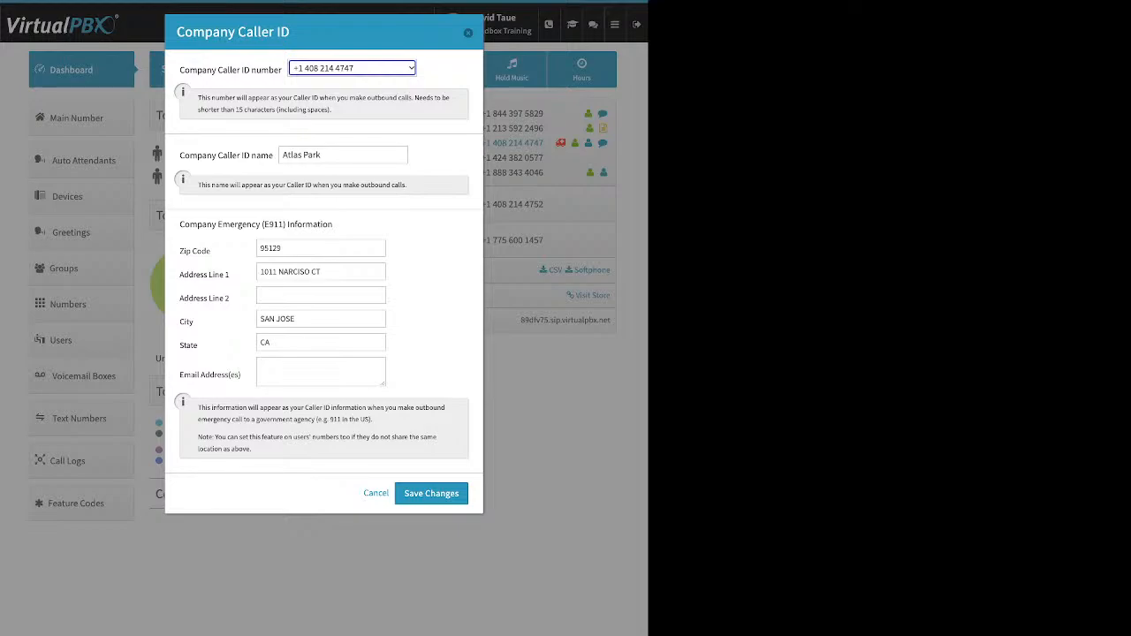
Review the Atlas Park caller ID name and E911 emergency address fields, then dismiss the dialog
left_click_drag(179, 155, 273, 155)
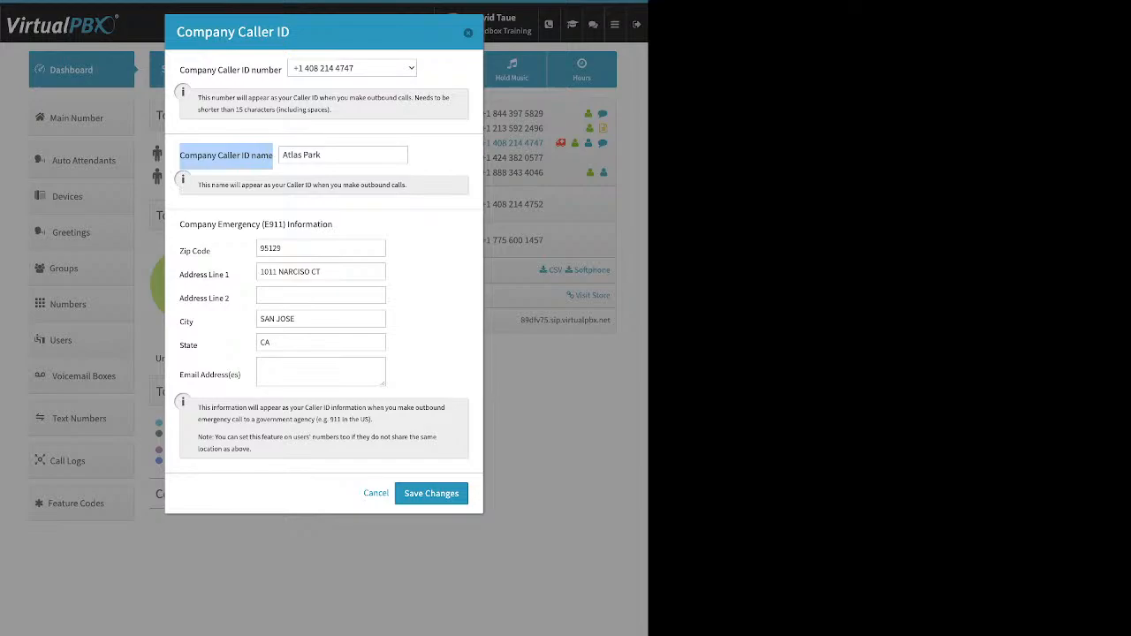
left_click_drag(322, 154, 282, 155)
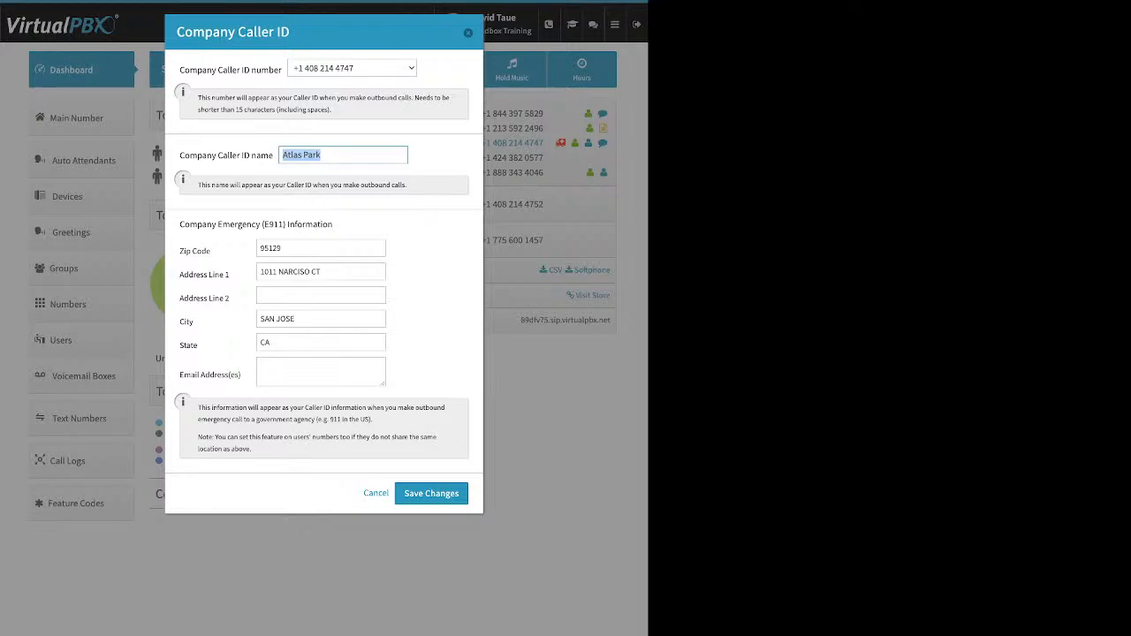
left_click(305, 248)
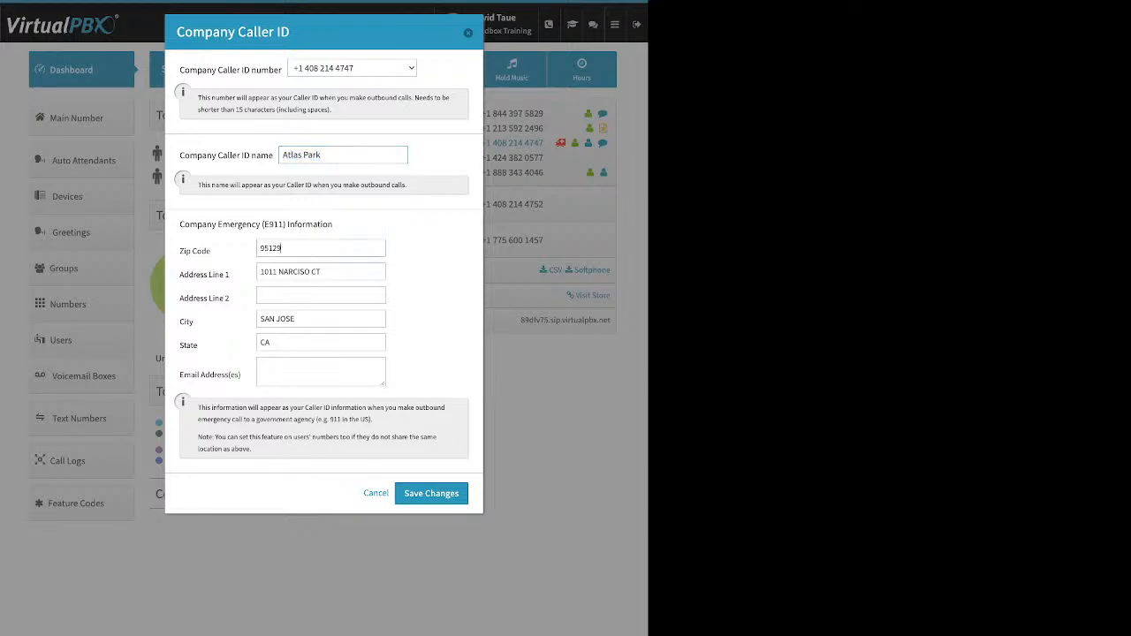
left_click_drag(180, 224, 332, 224)
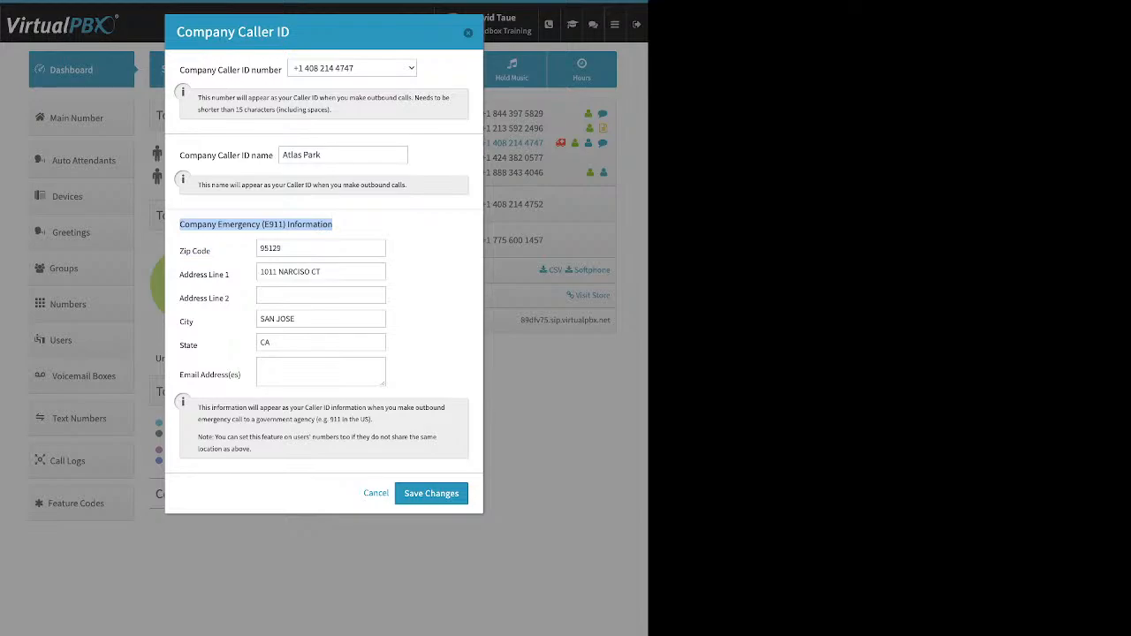
left_click_drag(180, 155, 273, 155)
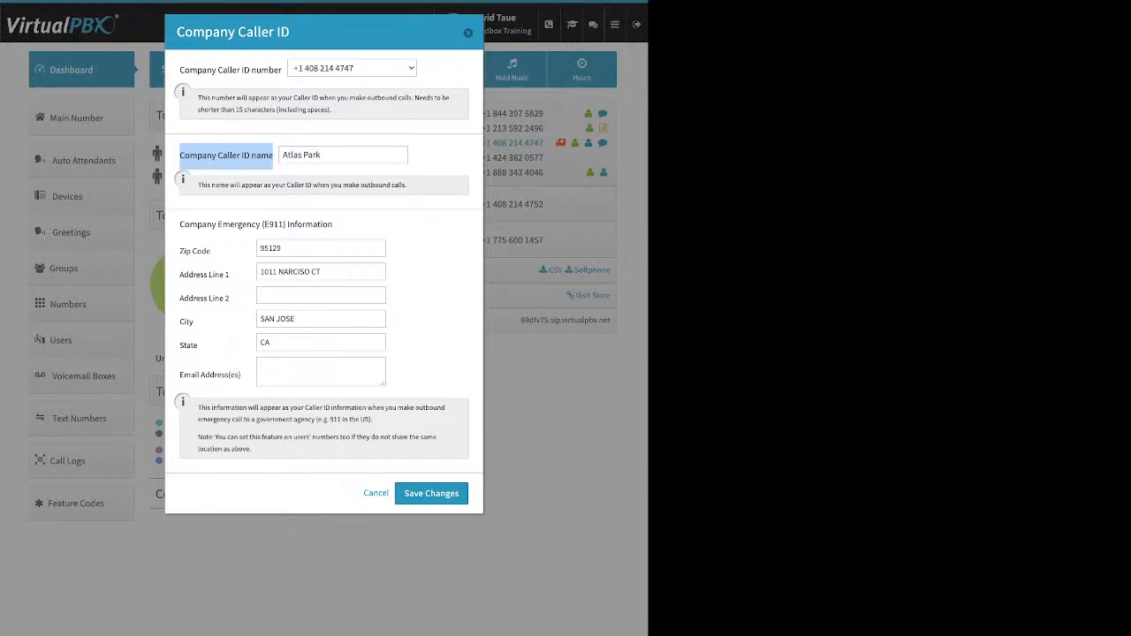
key("Escape")
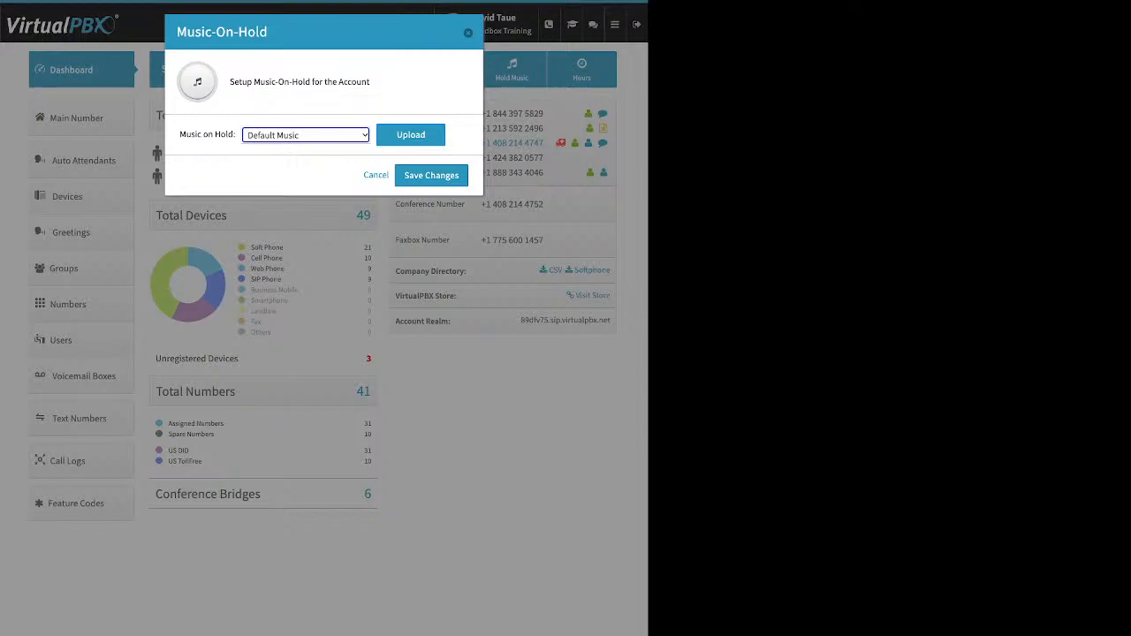
left_click(411, 135)
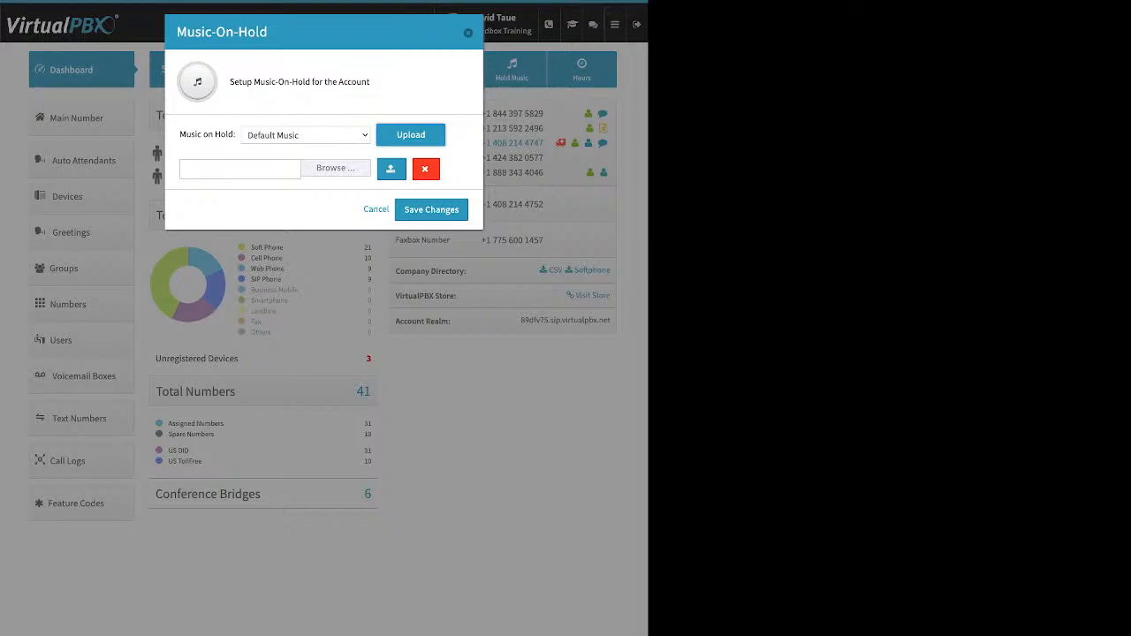
Close Music-On-Hold, go to Main Number, and expand its five Main Company Numbers
key("Escape")
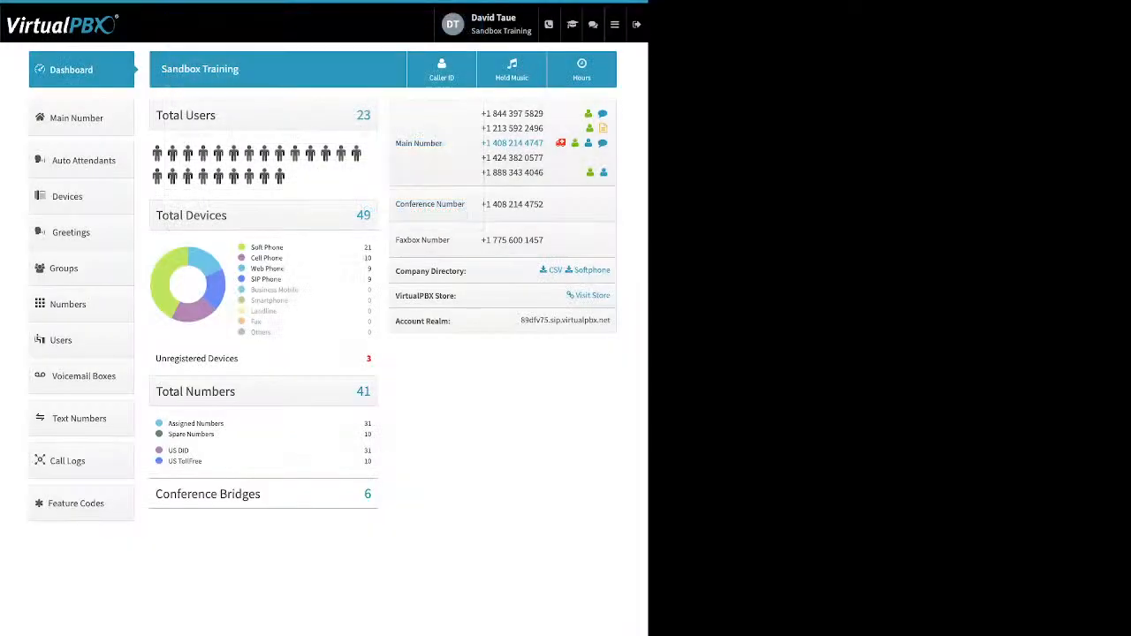
left_click(81, 118)
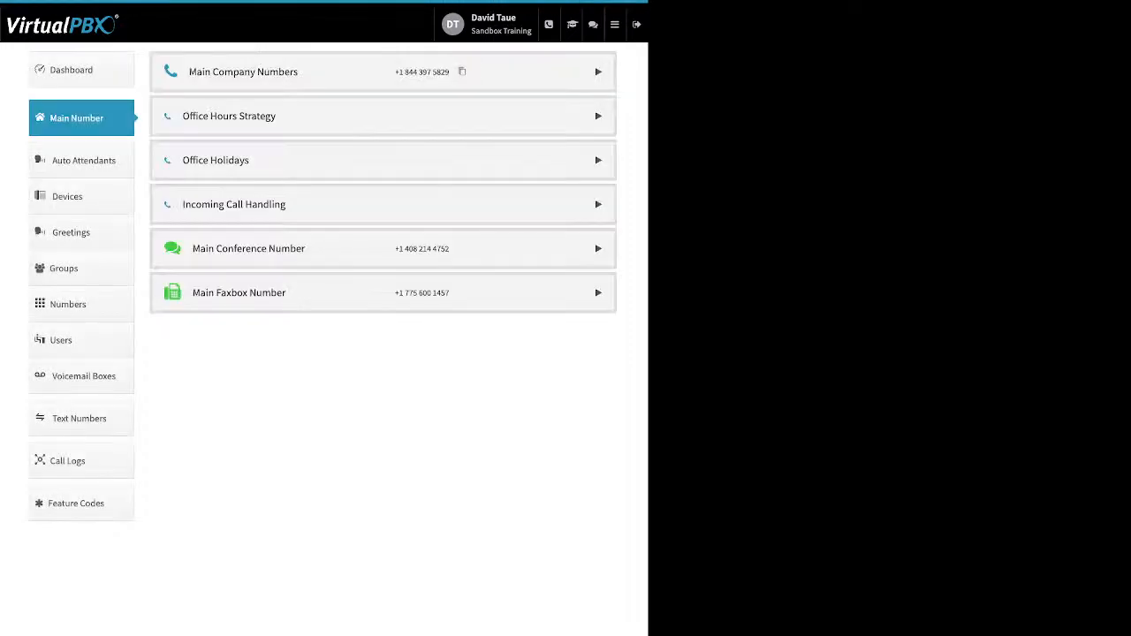
left_click(599, 71)
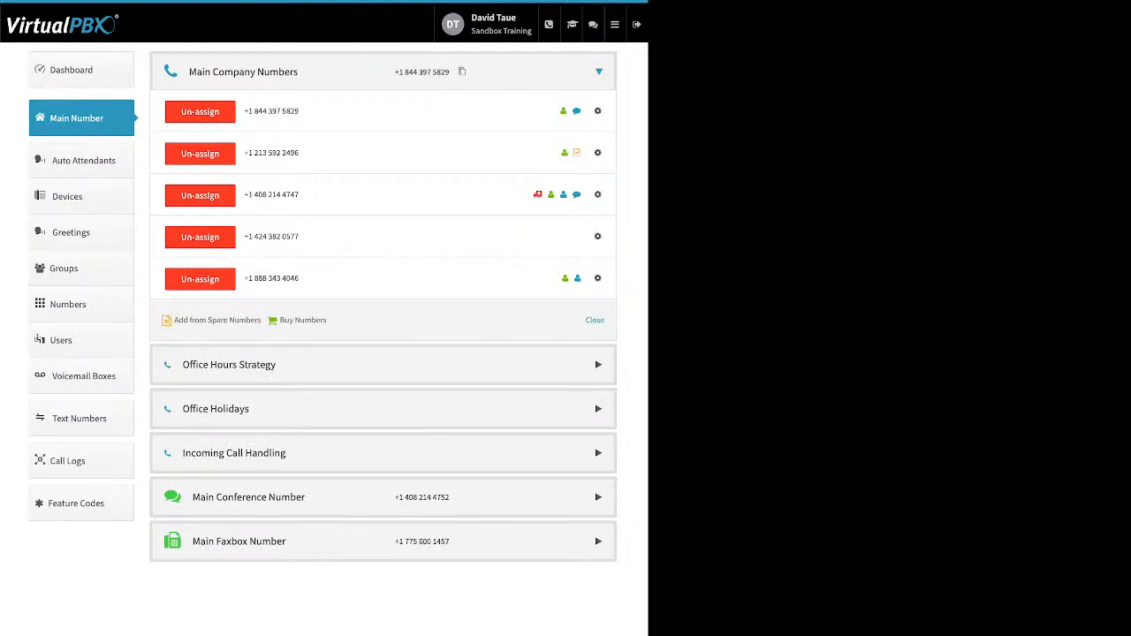
left_click_drag(328, 320, 172, 320)
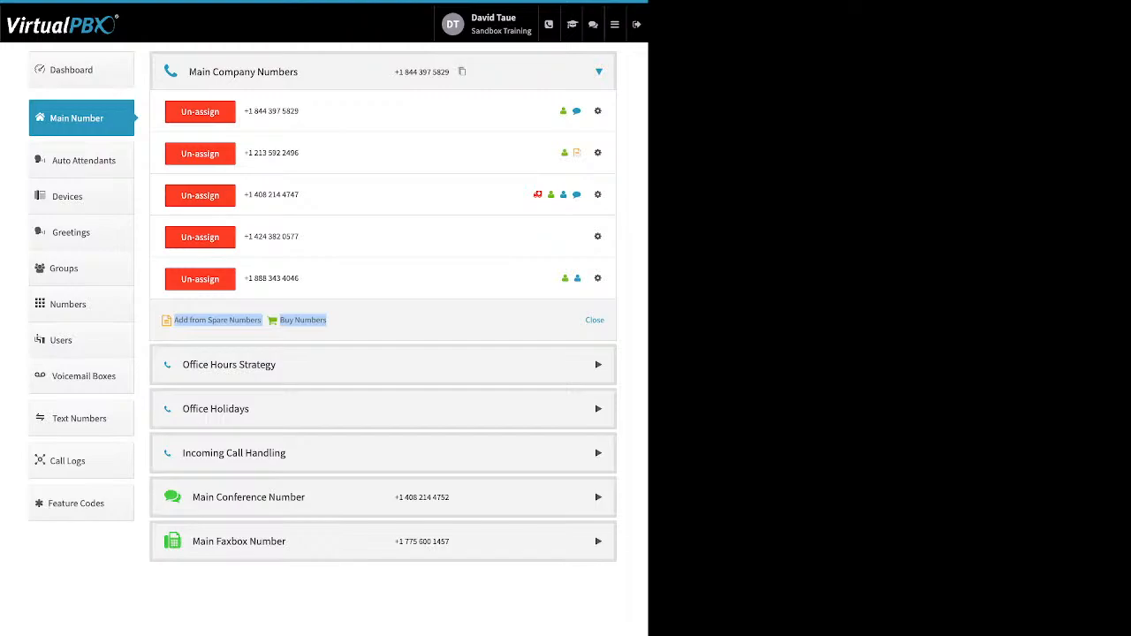
left_click(217, 321)
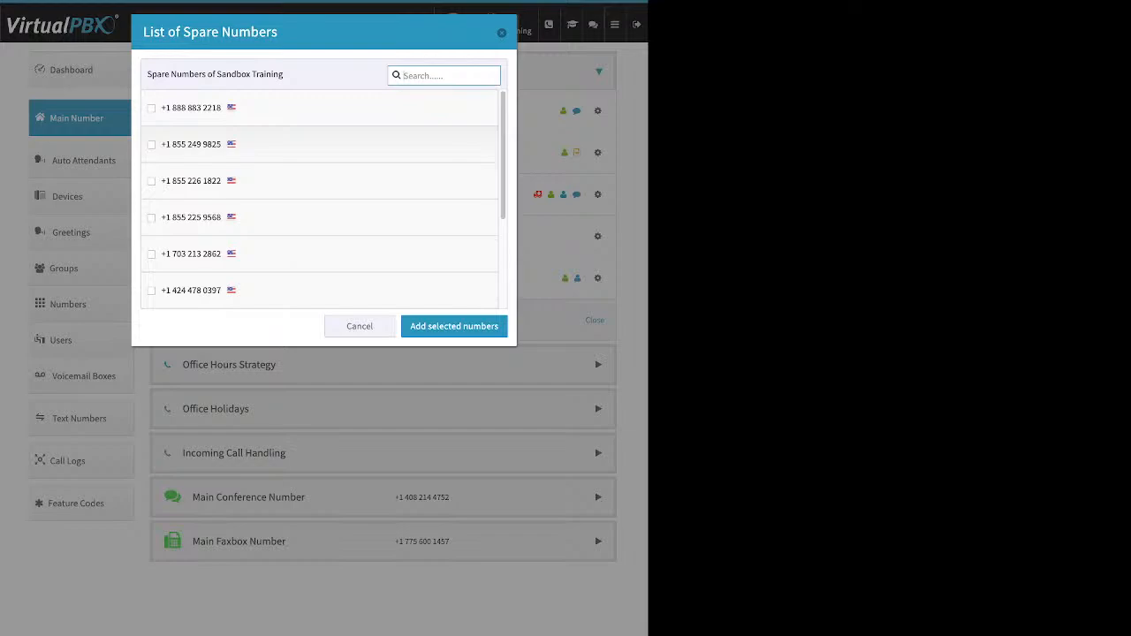
scroll(320, 198, "down", 3)
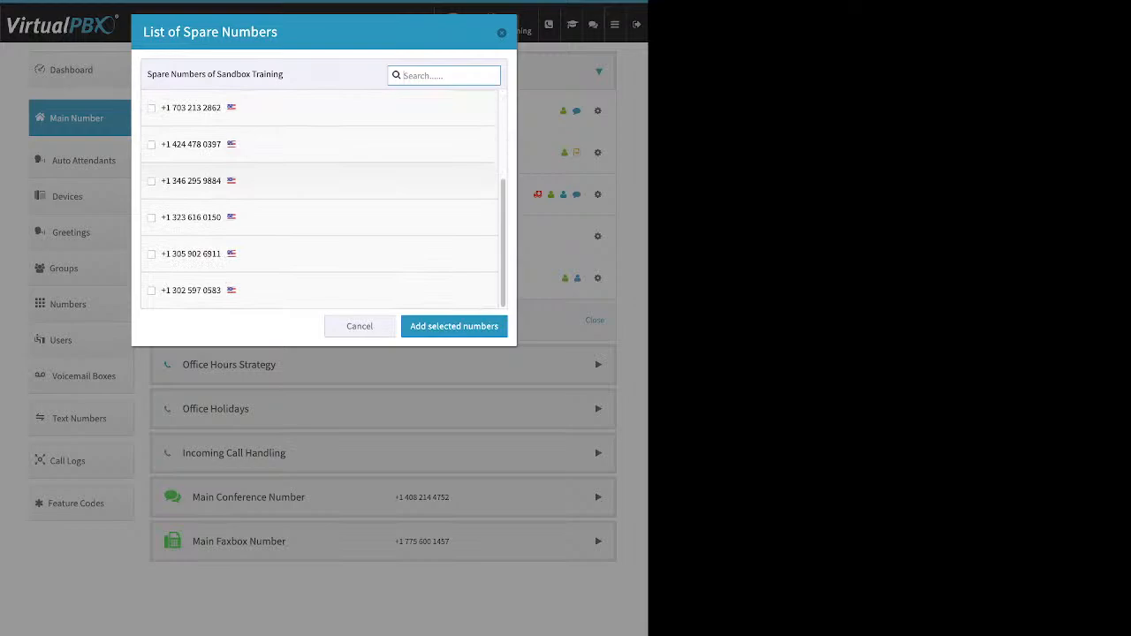
left_click(151, 218)
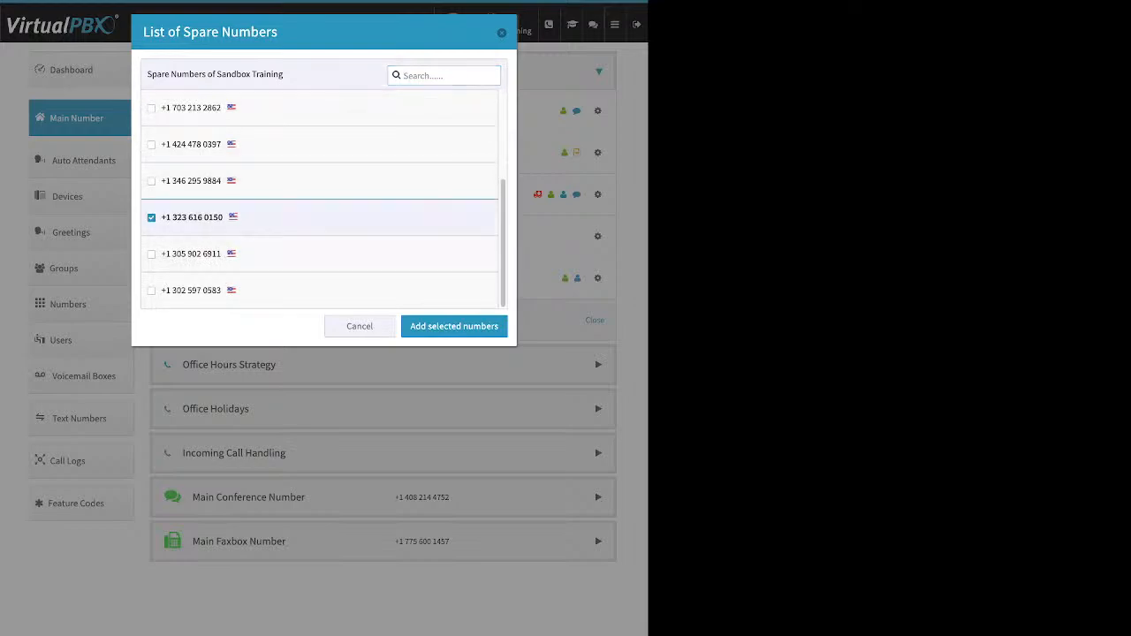
left_click(453, 326)
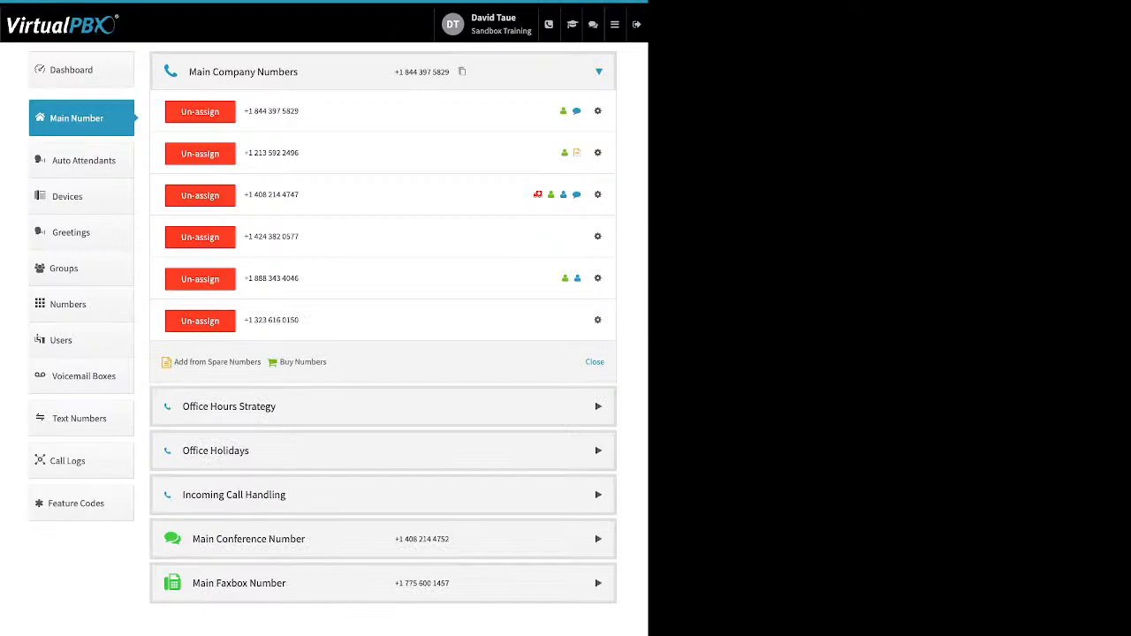
left_click(302, 361)
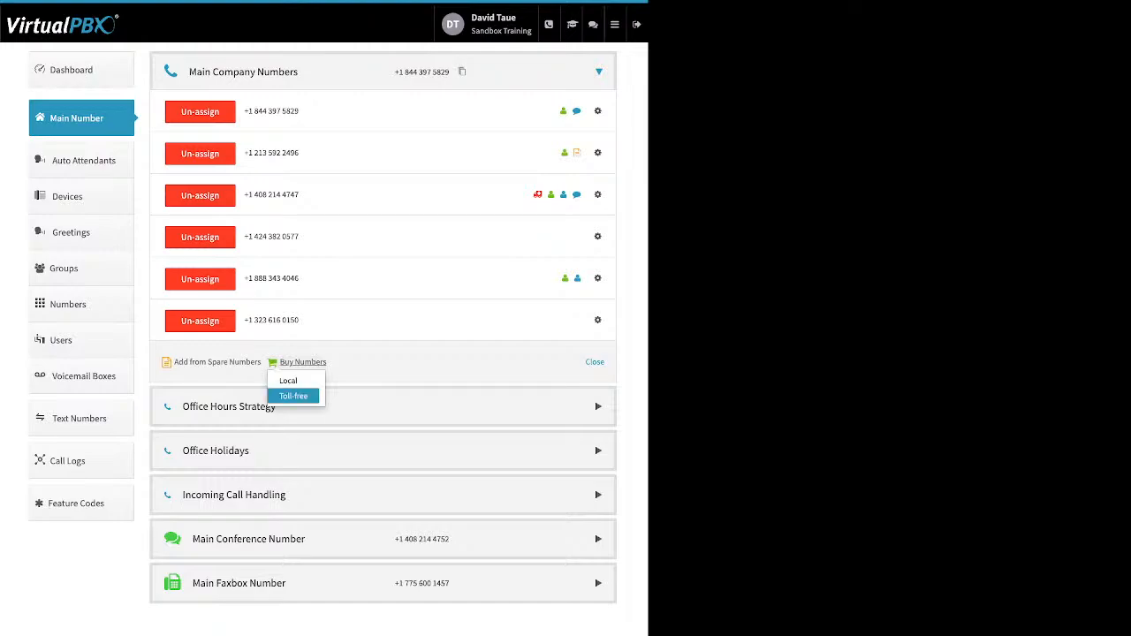
left_click(293, 396)
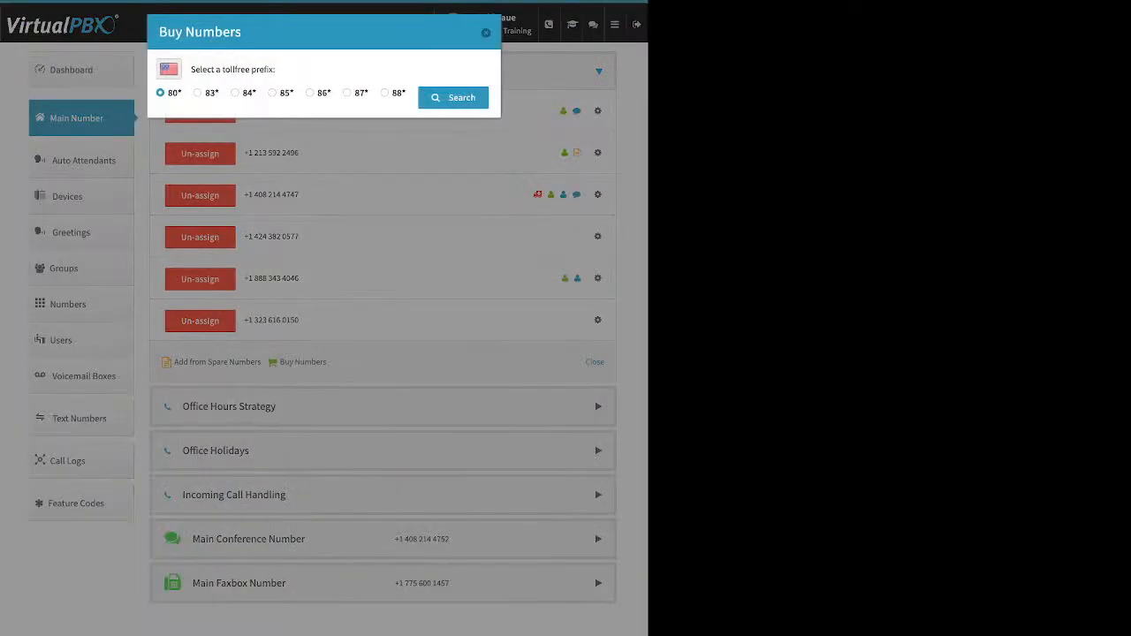
left_click(273, 93)
left_click(454, 98)
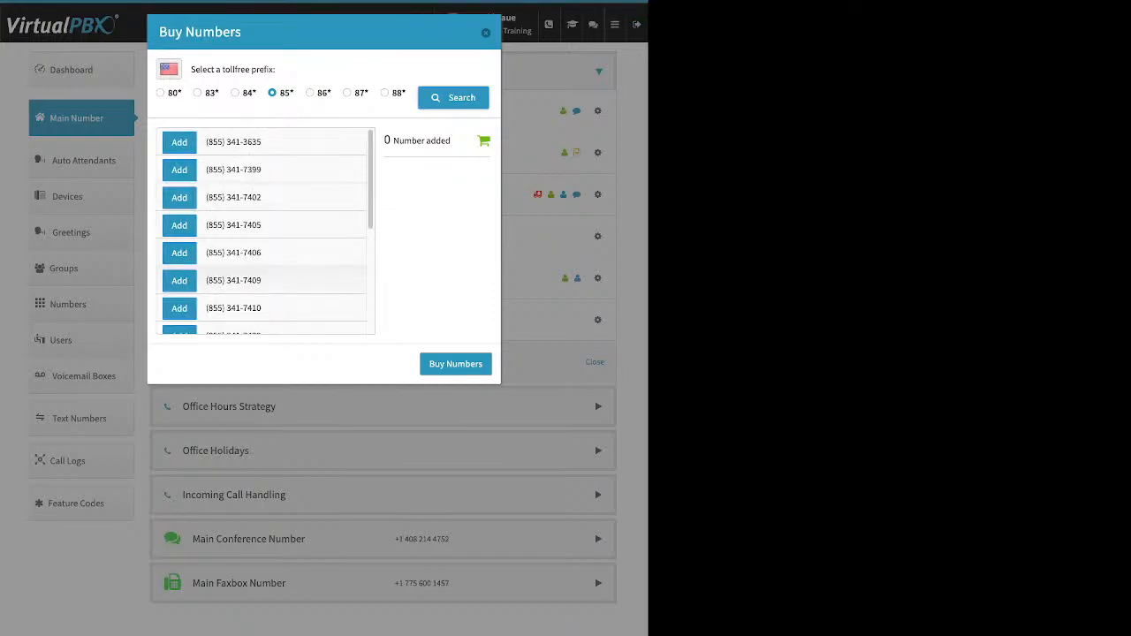
scroll(265, 231, "down", 5)
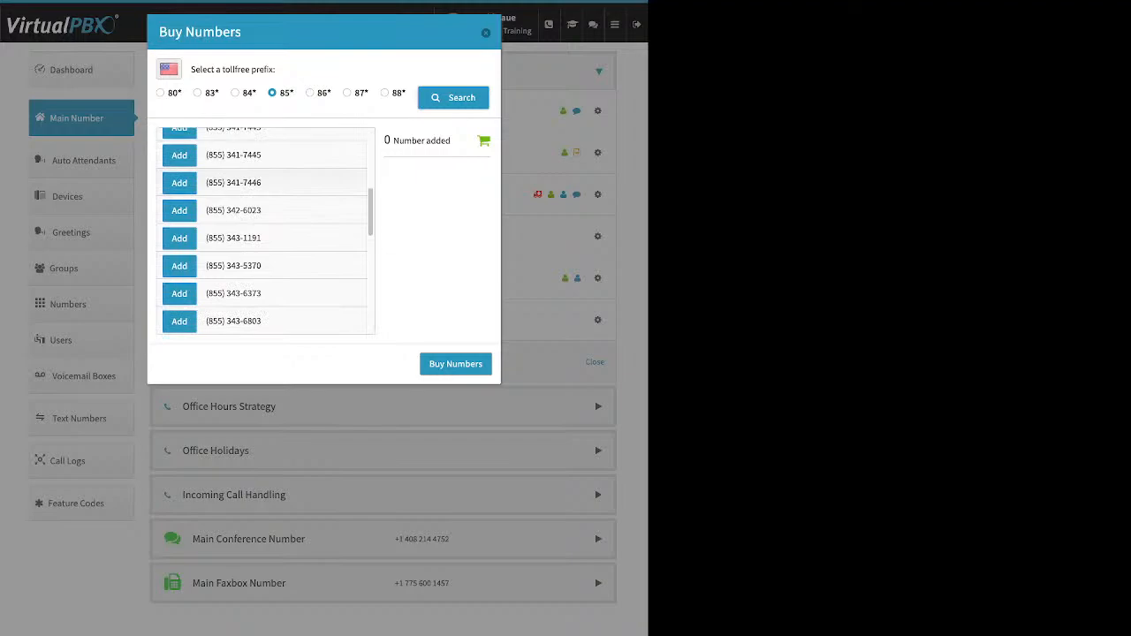
left_click(179, 183)
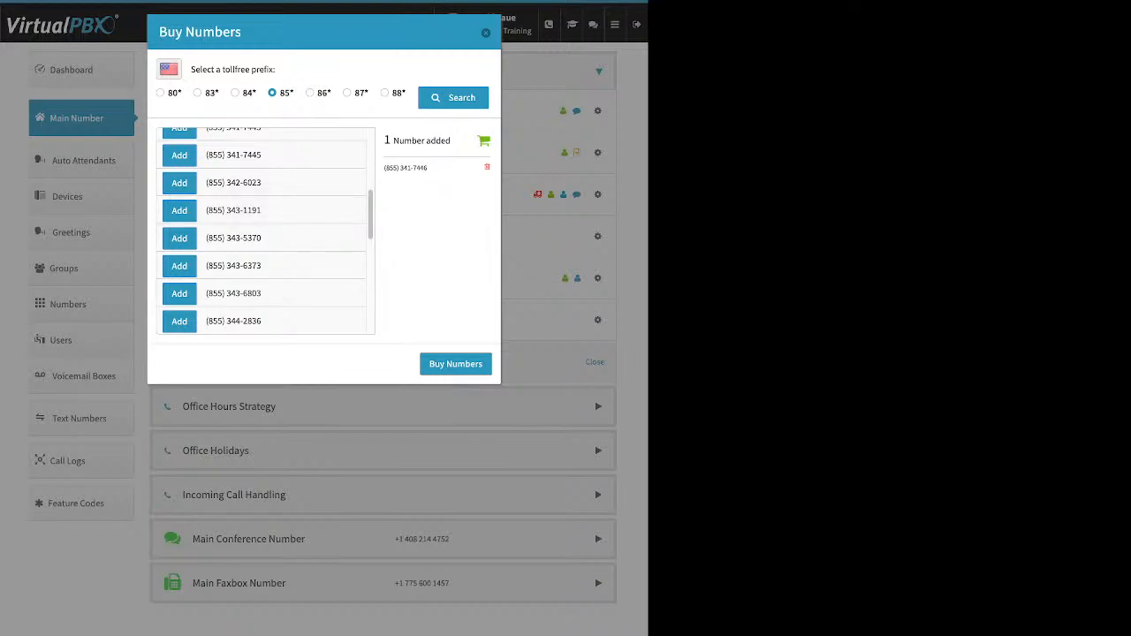
left_click(456, 364)
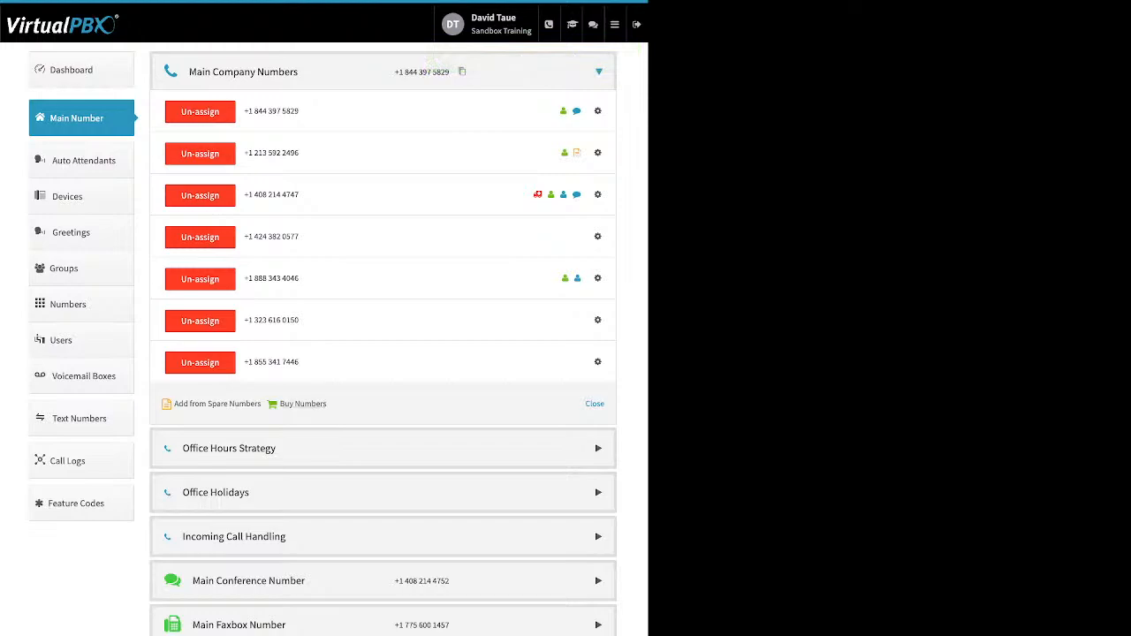
Search local numbers in area code 310, which returns no matching numbers
left_click(302, 404)
left_click(289, 422)
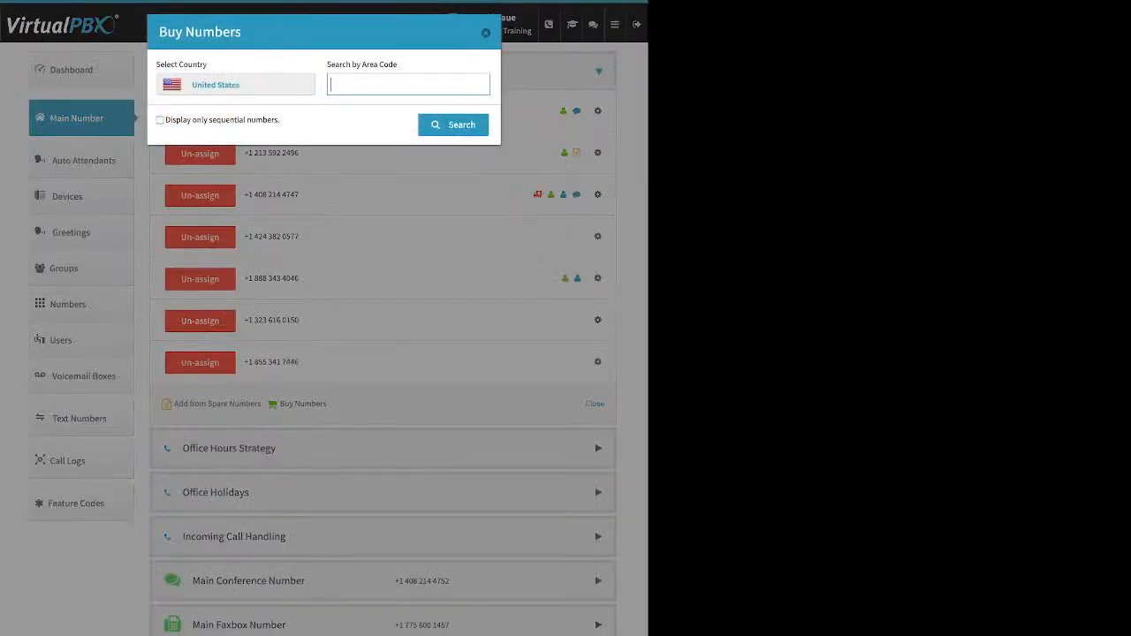
type("310")
key("Return")
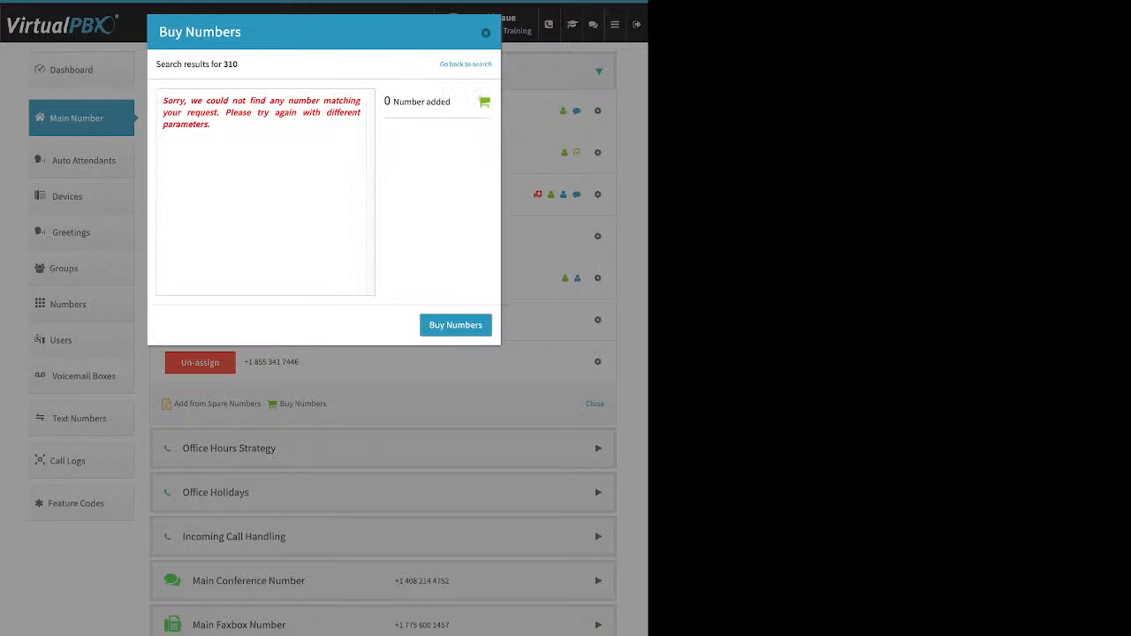
left_click_drag(162, 100, 213, 125)
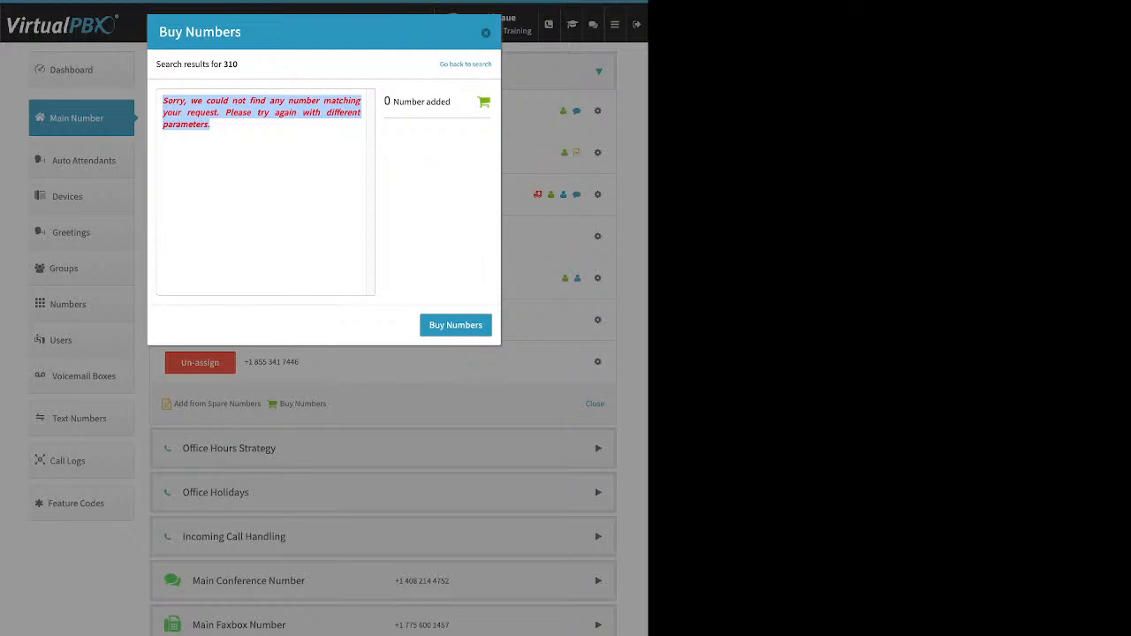
left_click(466, 65)
double_click(339, 84)
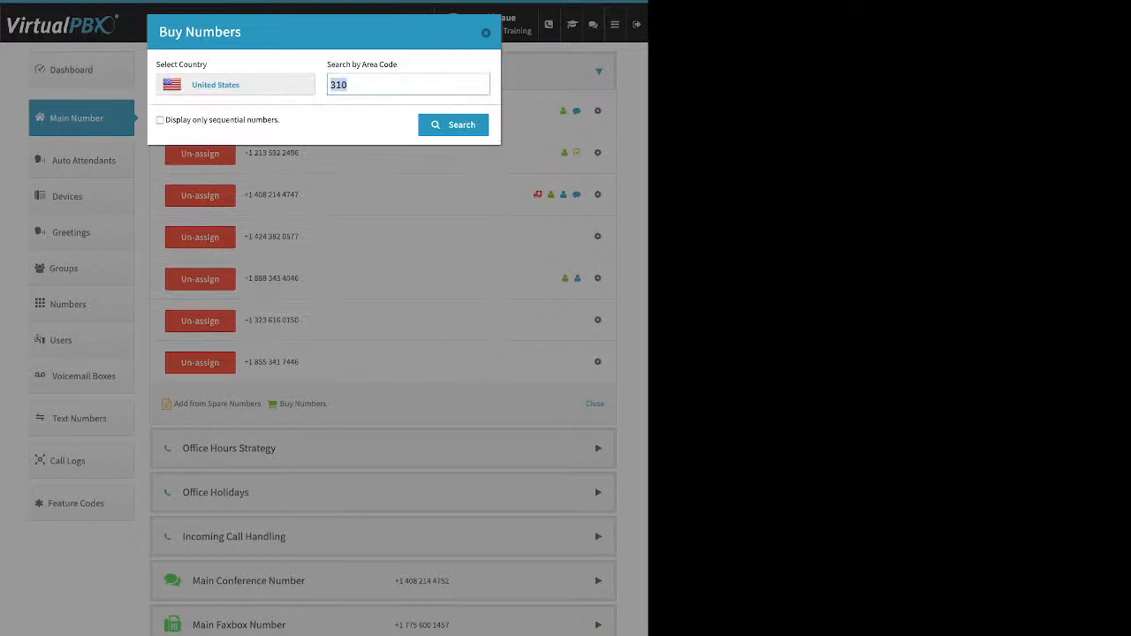
type("424")
key("Return")
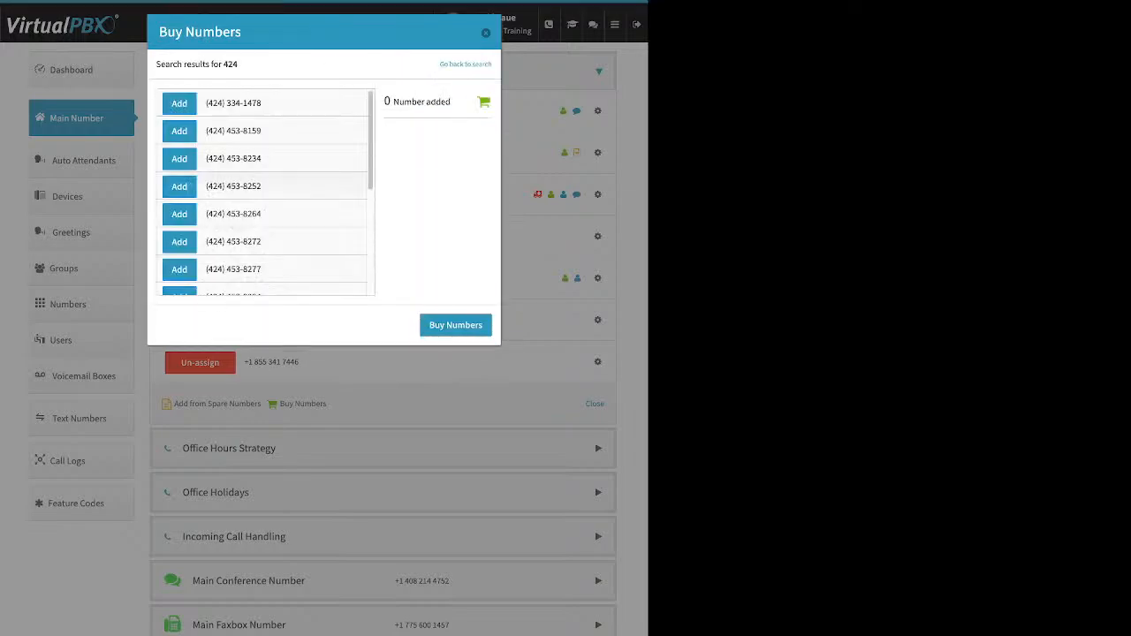
scroll(265, 193, "down", 5)
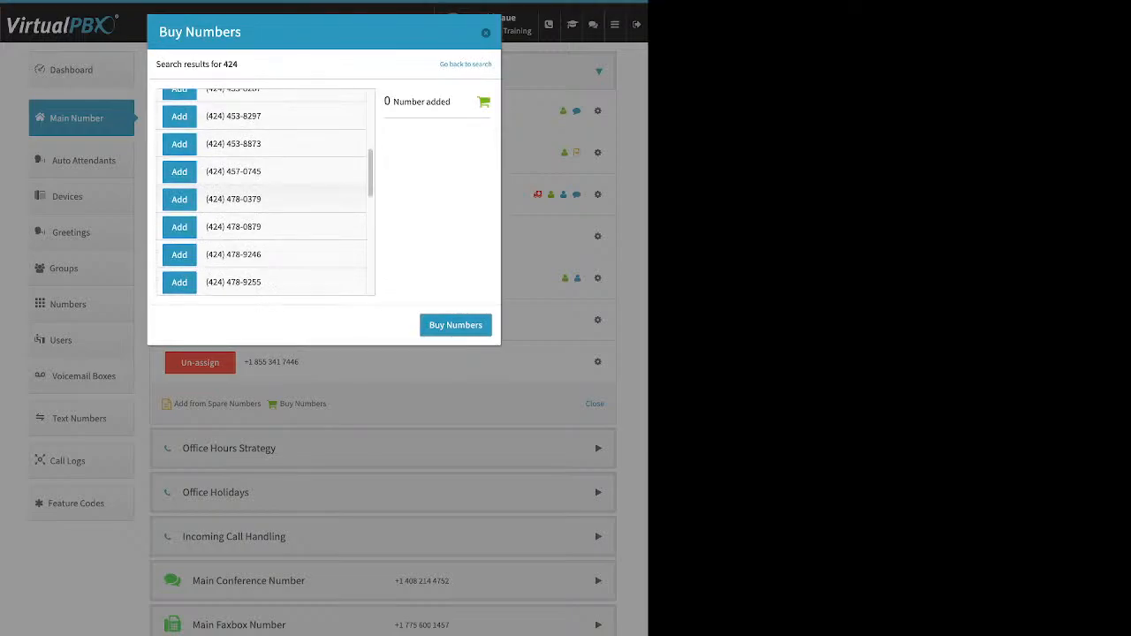
left_click(178, 171)
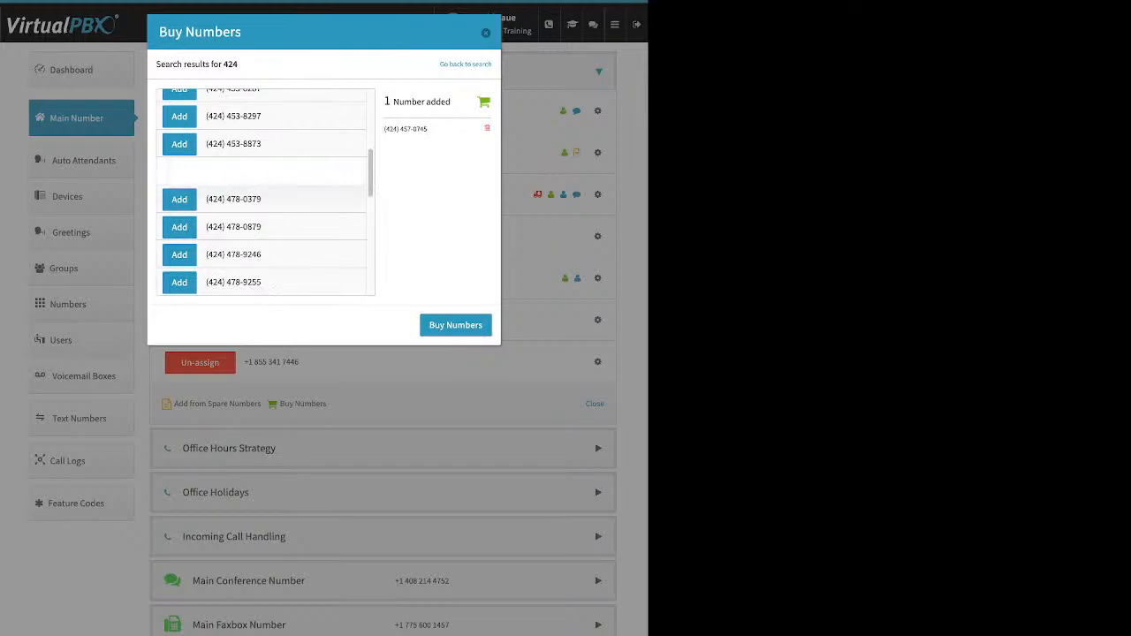
left_click(456, 326)
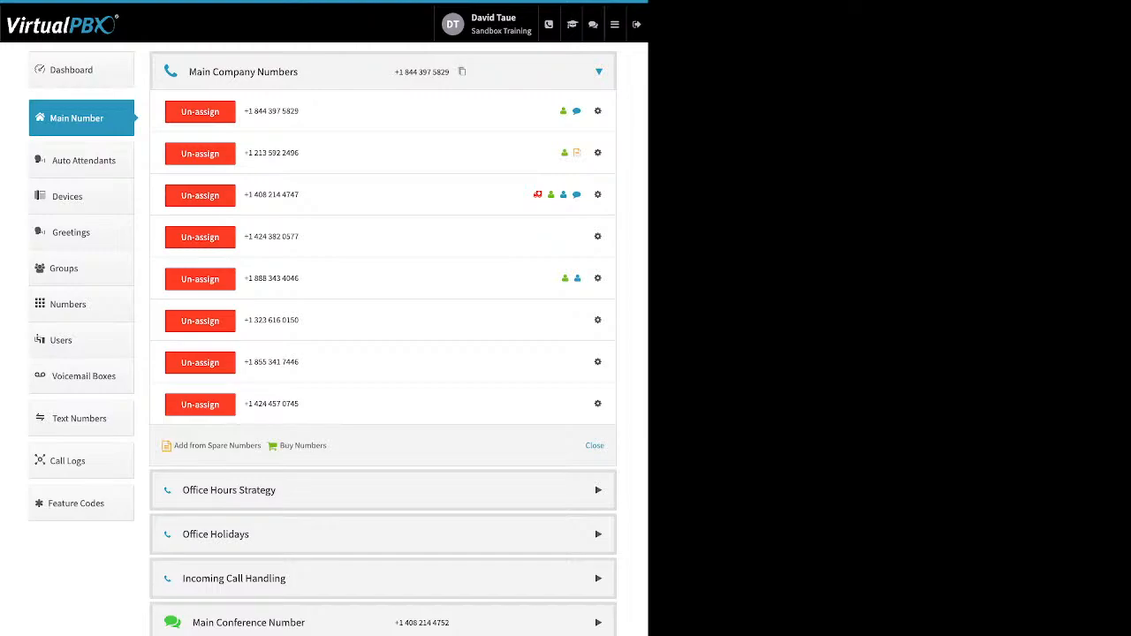
left_click(598, 321)
left_click(562, 344)
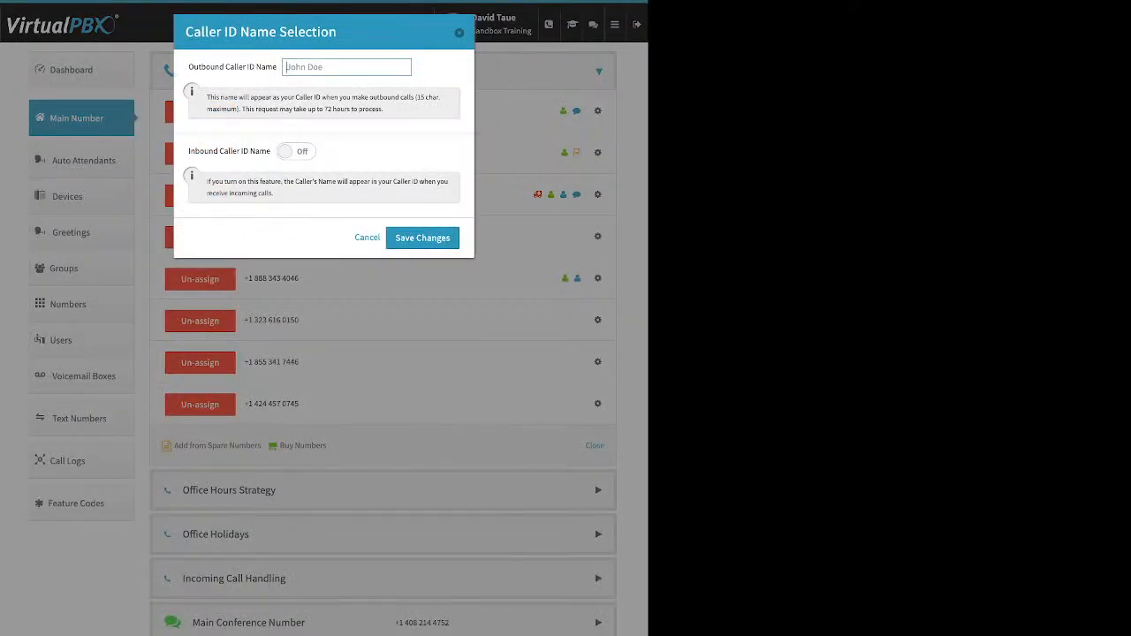
left_click_drag(188, 67, 266, 67)
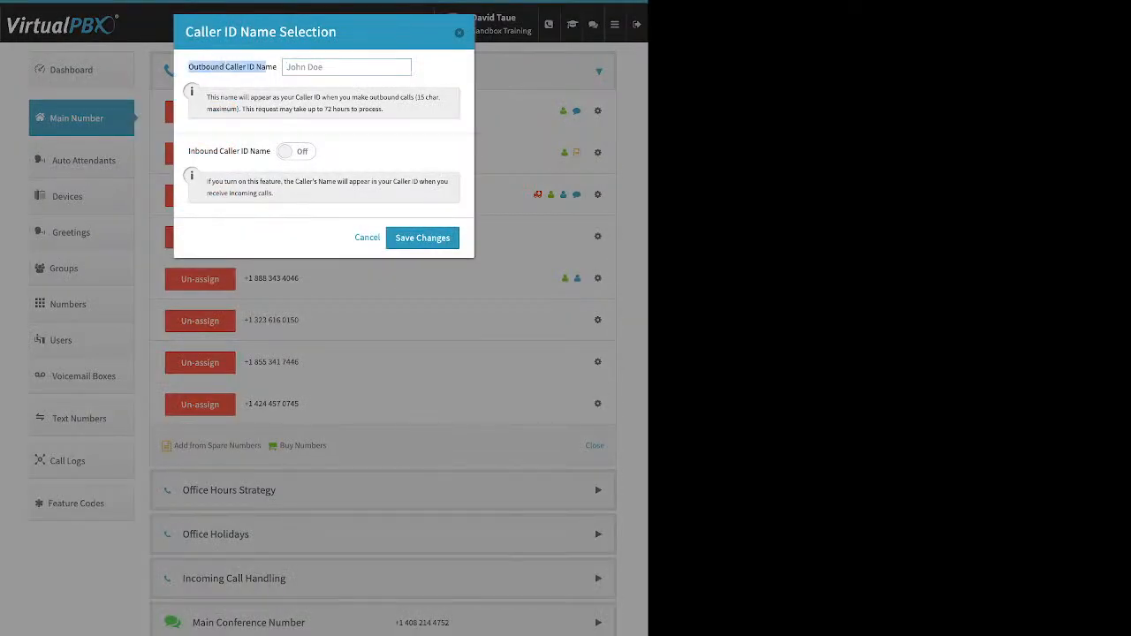
left_click(266, 67)
left_click_drag(191, 151, 271, 151)
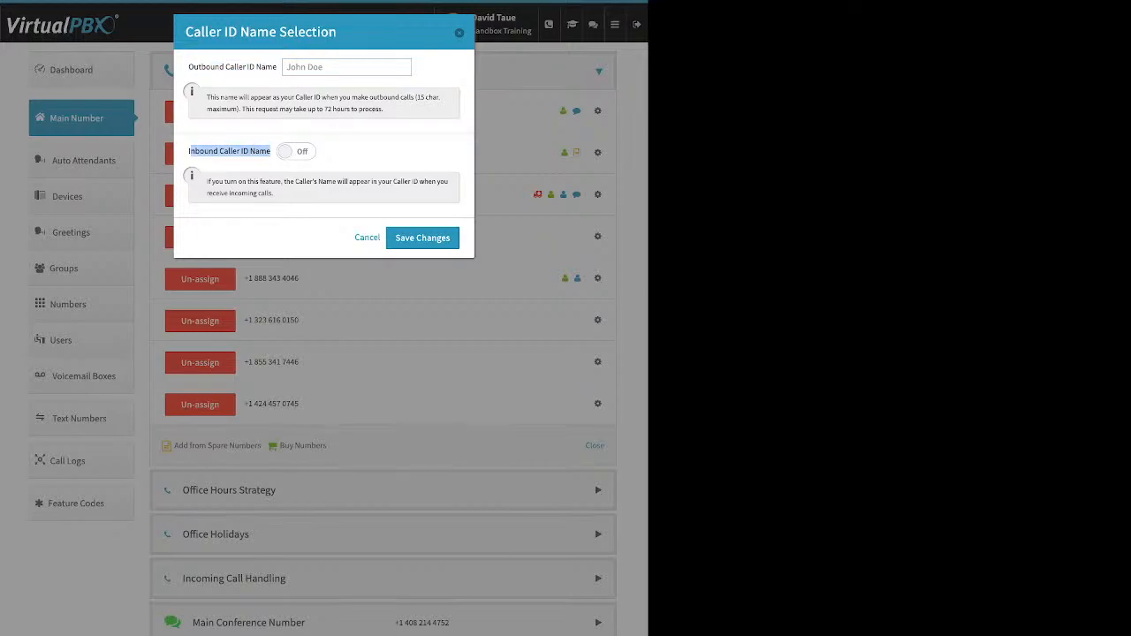
Close caller ID settings without saving and bring up that number's e911 location form
key("Escape")
left_click(597, 320)
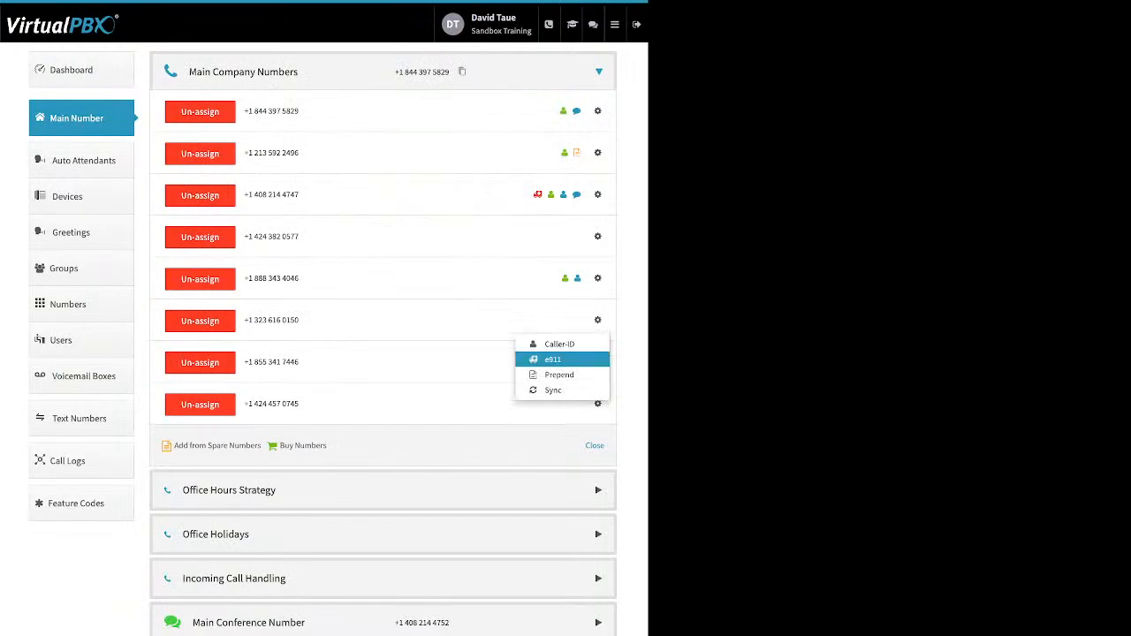
left_click(548, 359)
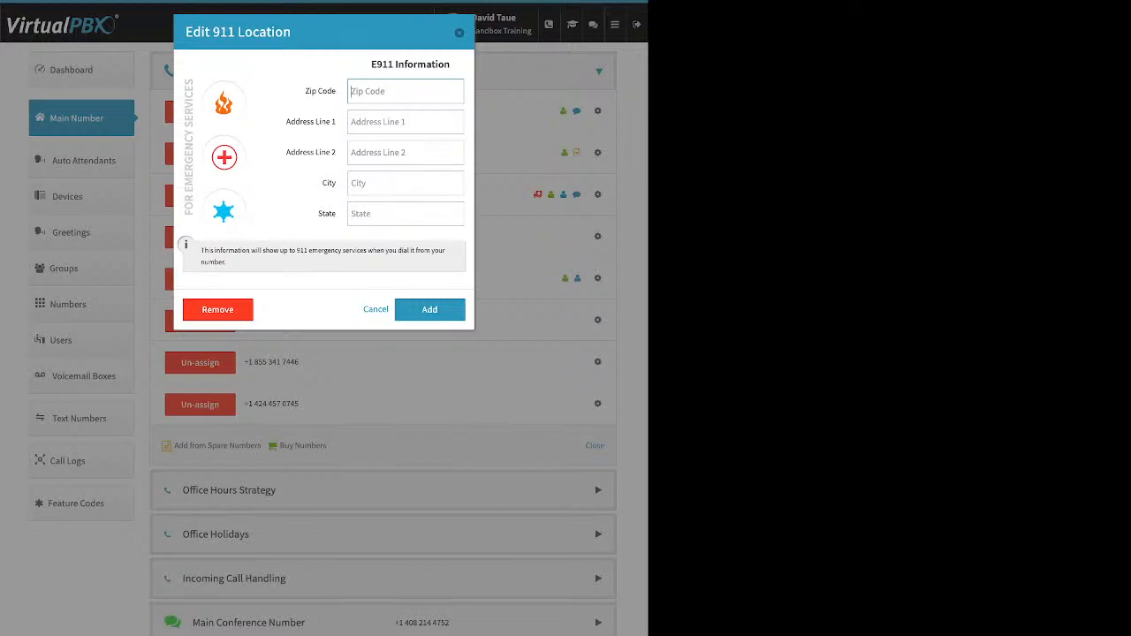
key("Escape")
left_click(598, 236)
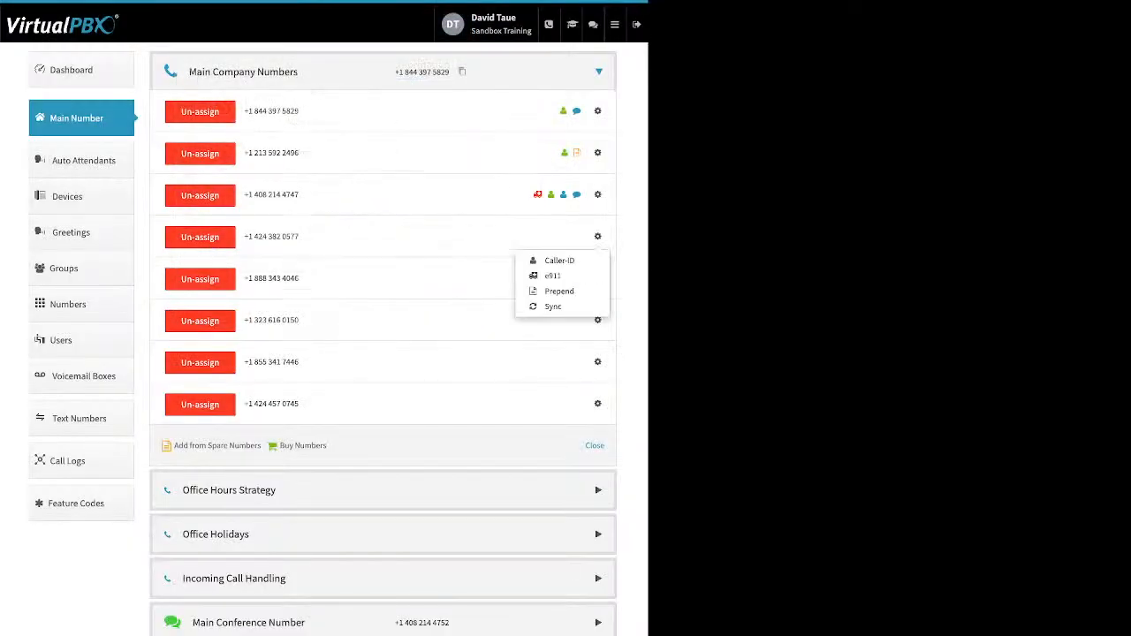
left_click(562, 291)
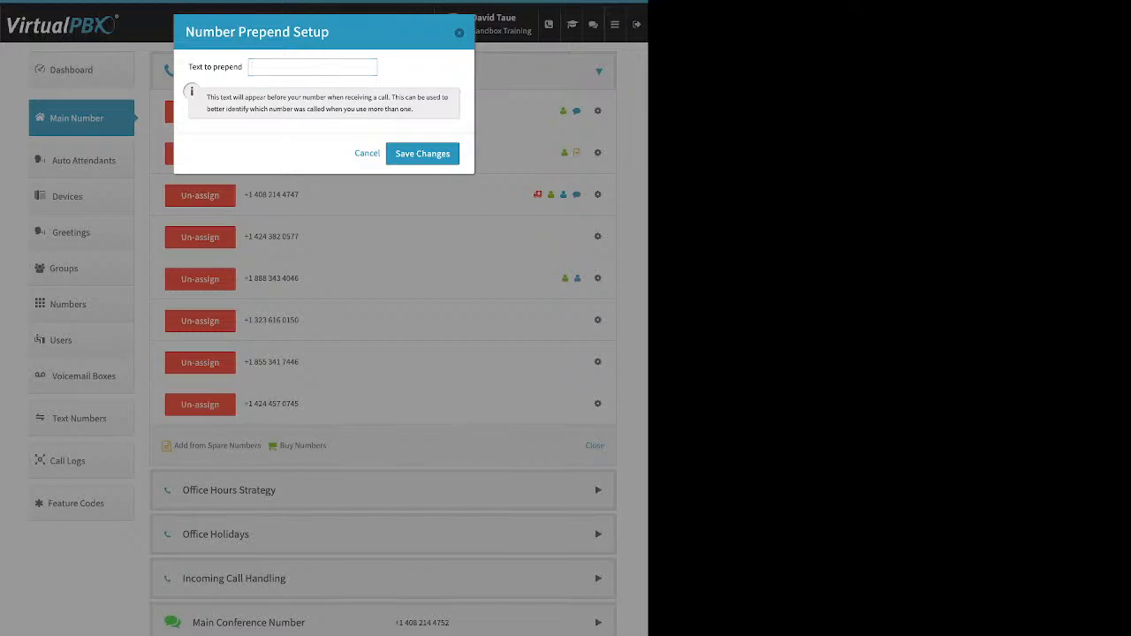
left_click(367, 154)
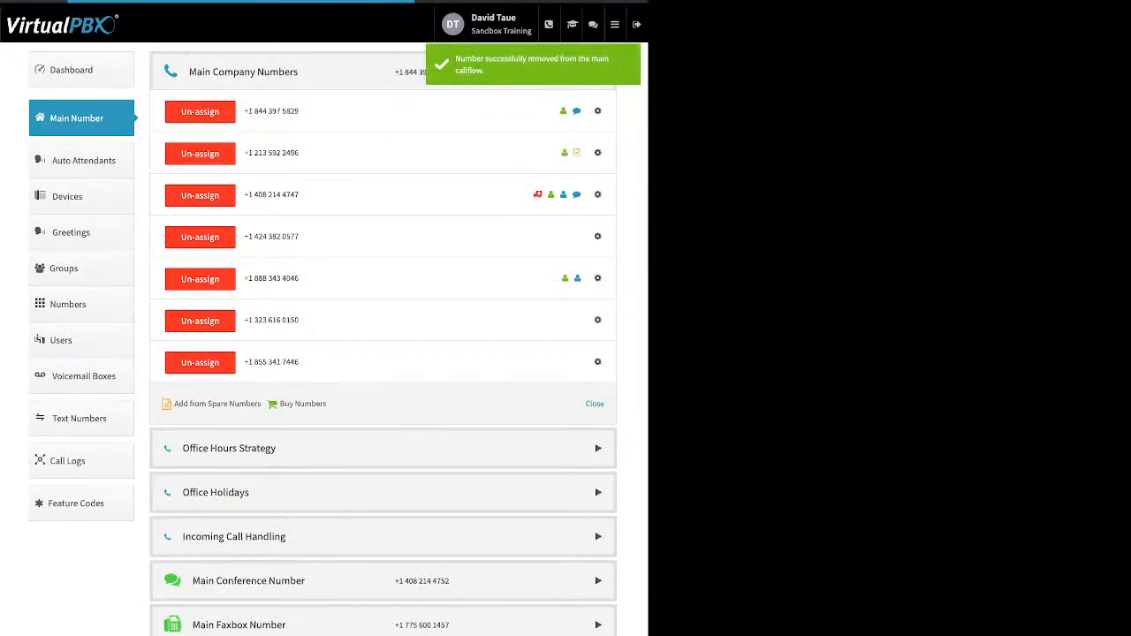
left_click(200, 320)
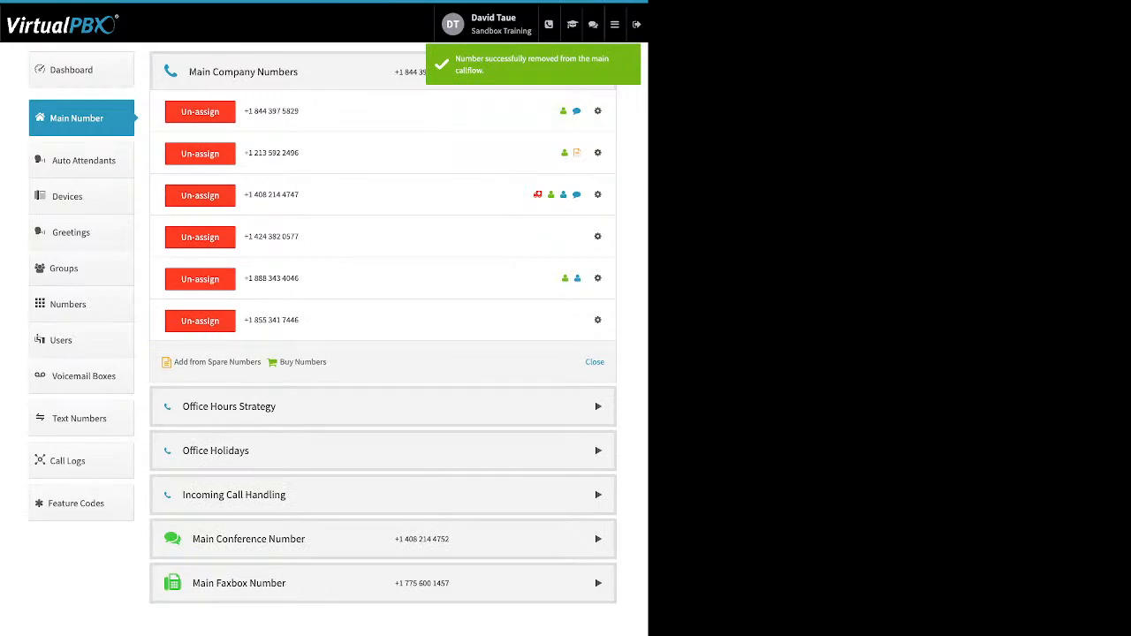
left_click(200, 321)
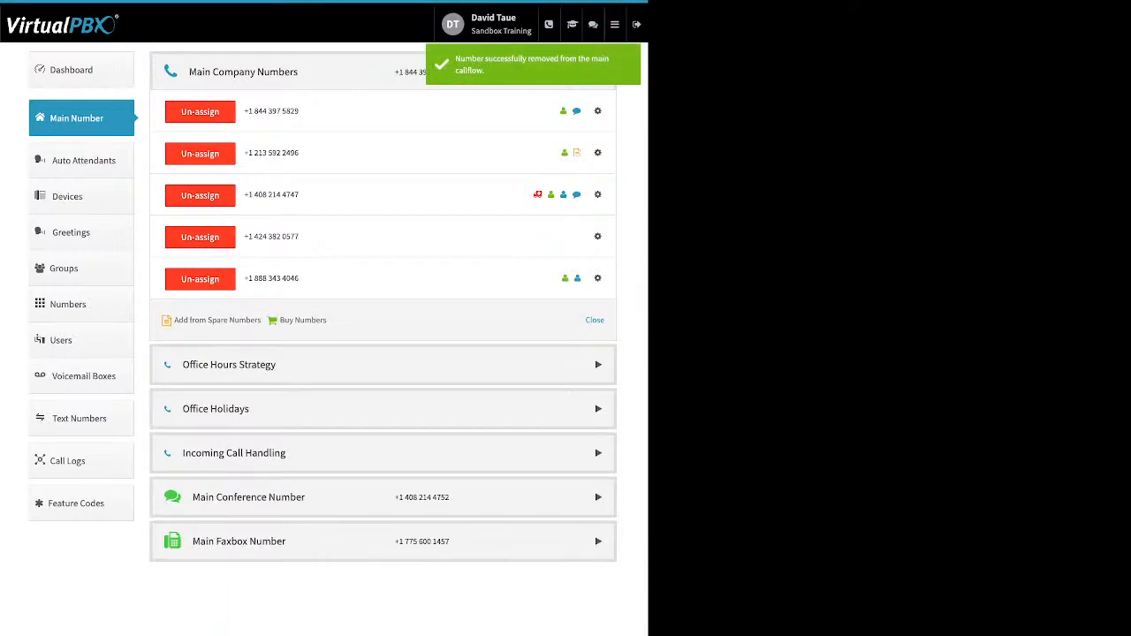
Expand Office Hours Strategy and confirm custom hours with Monday starting at 9:00
left_click(229, 365)
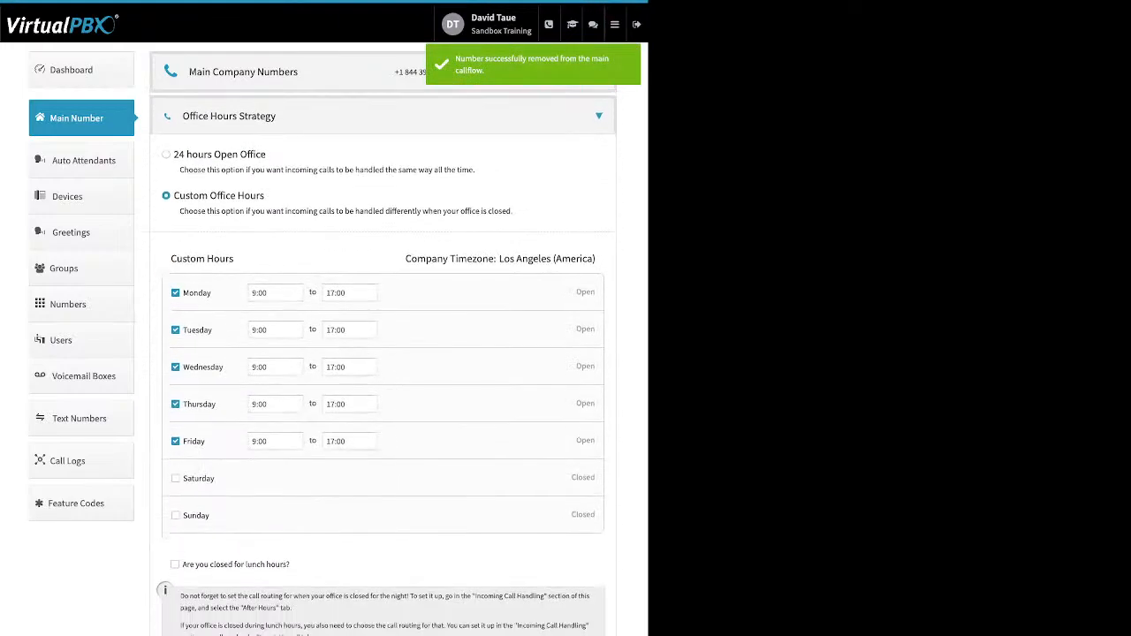
left_click_drag(267, 154, 173, 154)
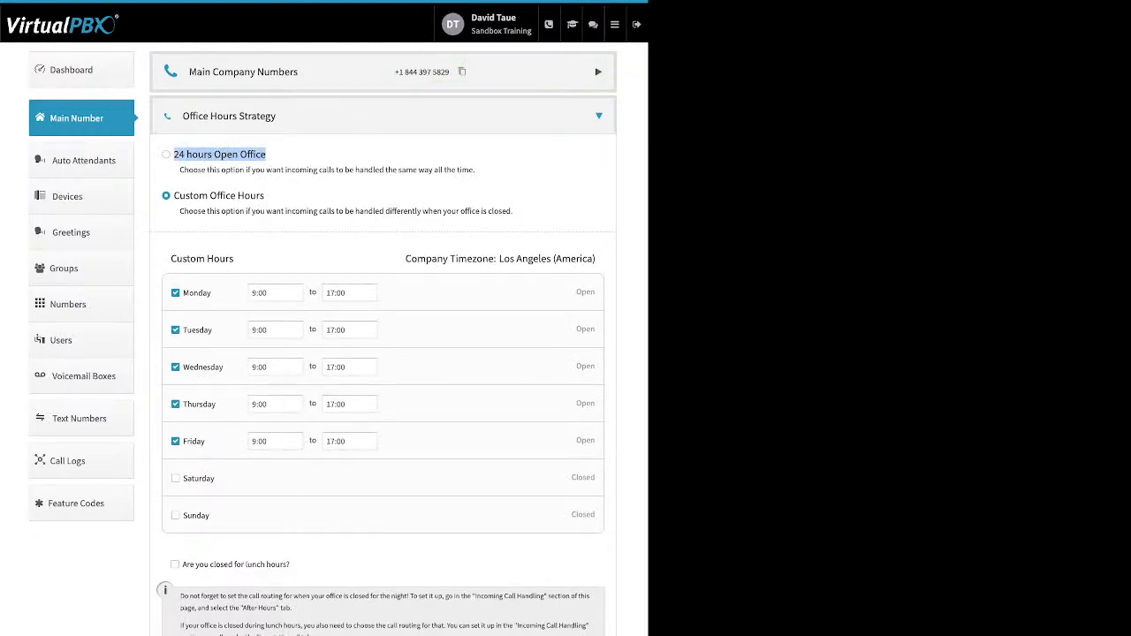
left_click_drag(265, 195, 173, 195)
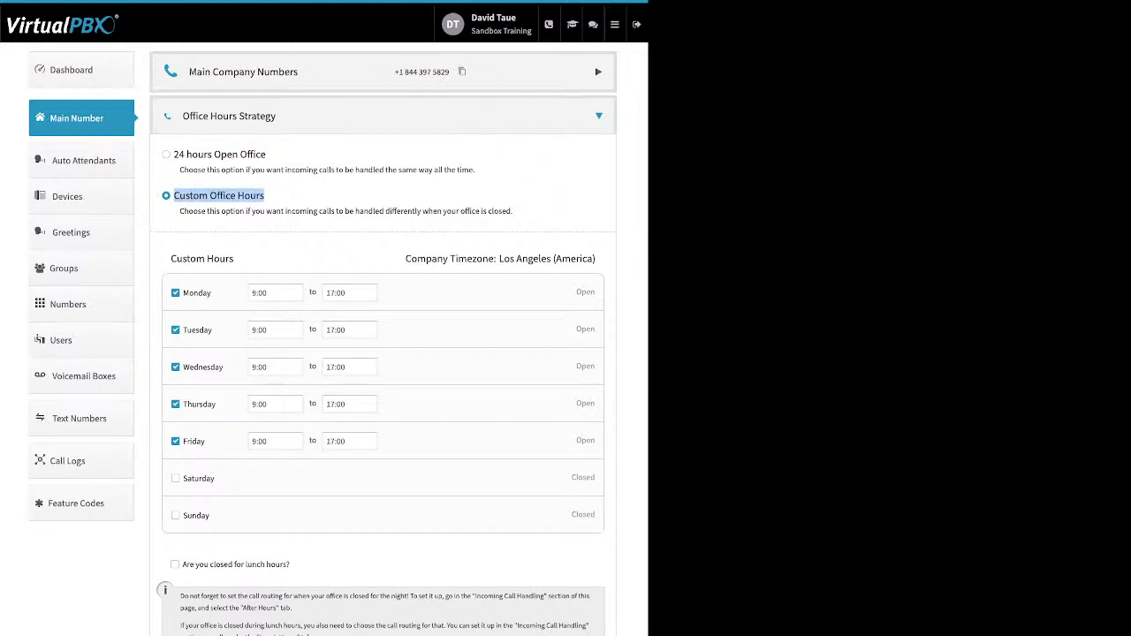
left_click_drag(213, 292, 183, 292)
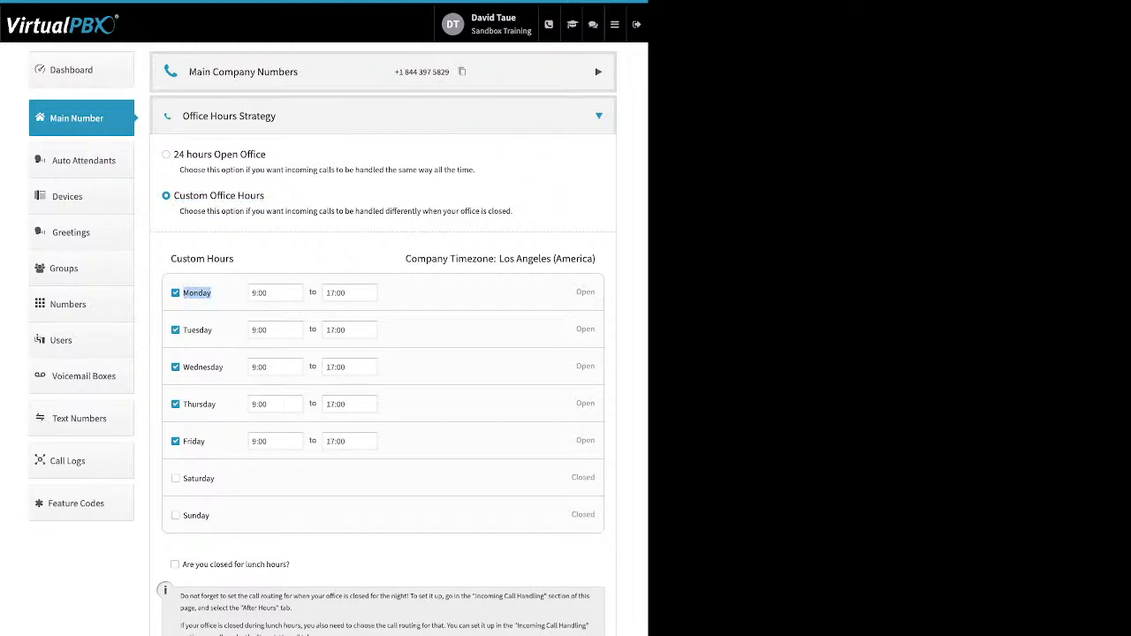
left_click(276, 293)
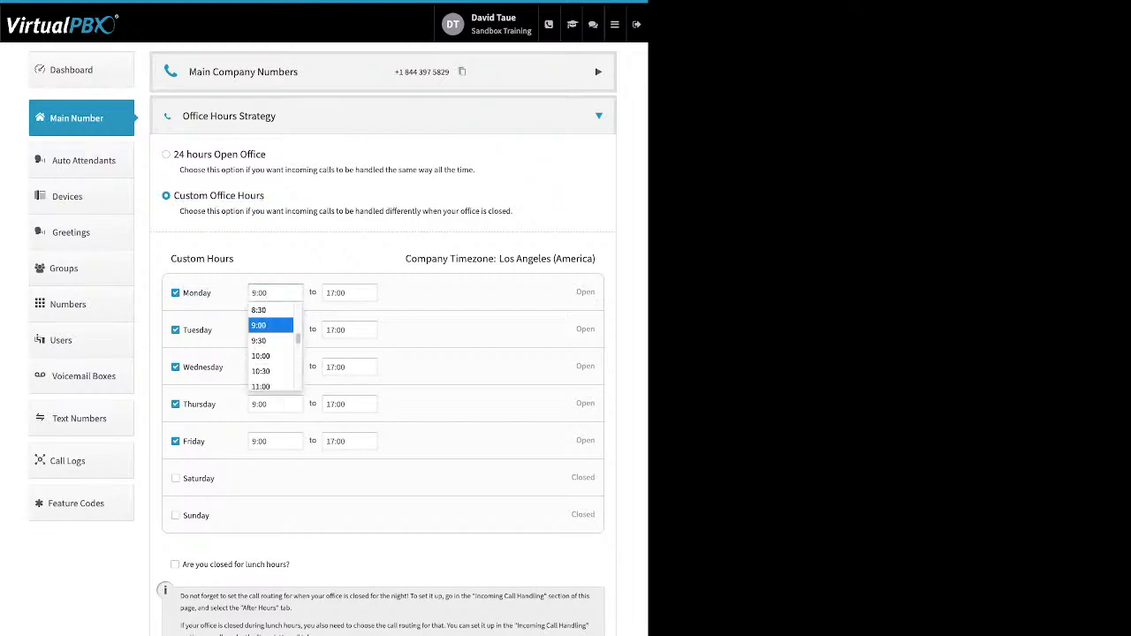
left_click(442, 292)
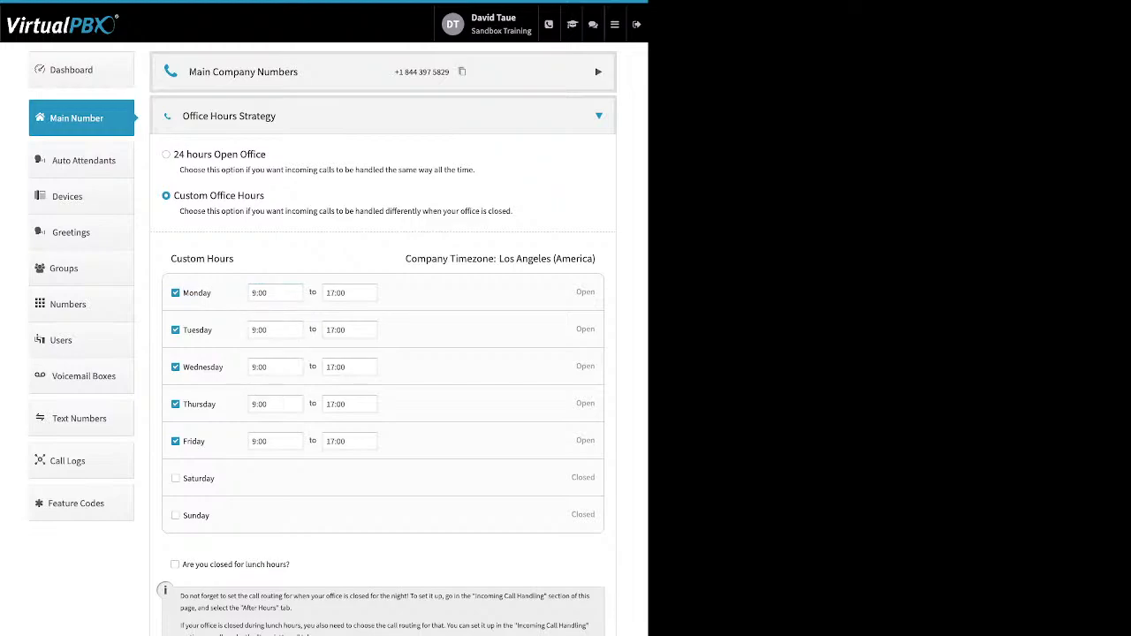
Try 'closed for lunch hours' with a 12:00 start, then leave it turned off
left_click_drag(292, 564, 182, 564)
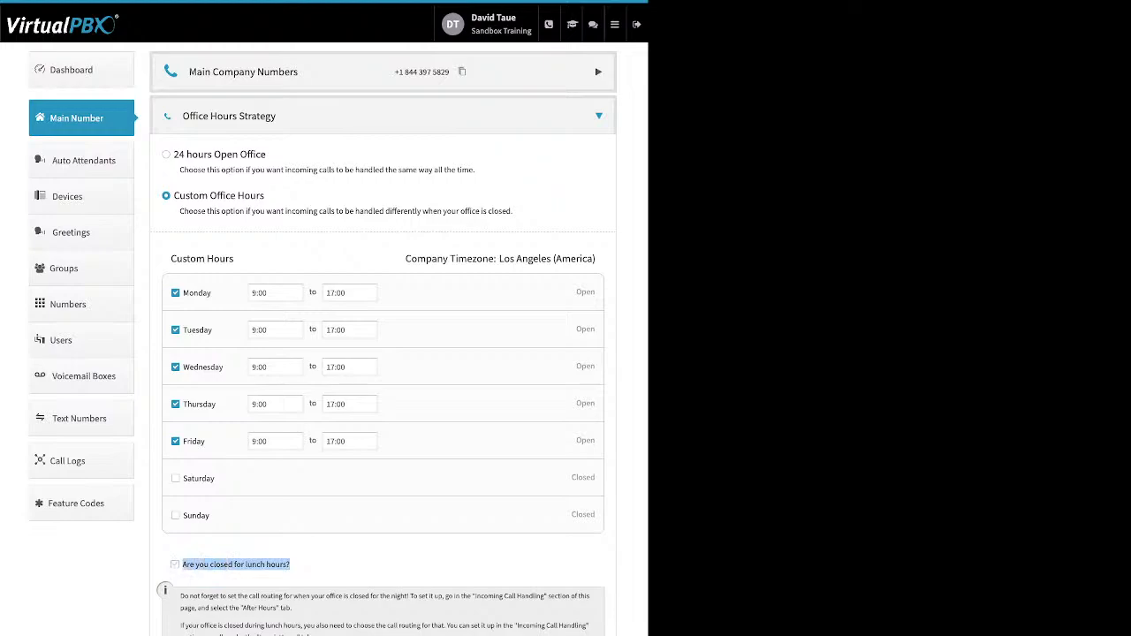
left_click(175, 564)
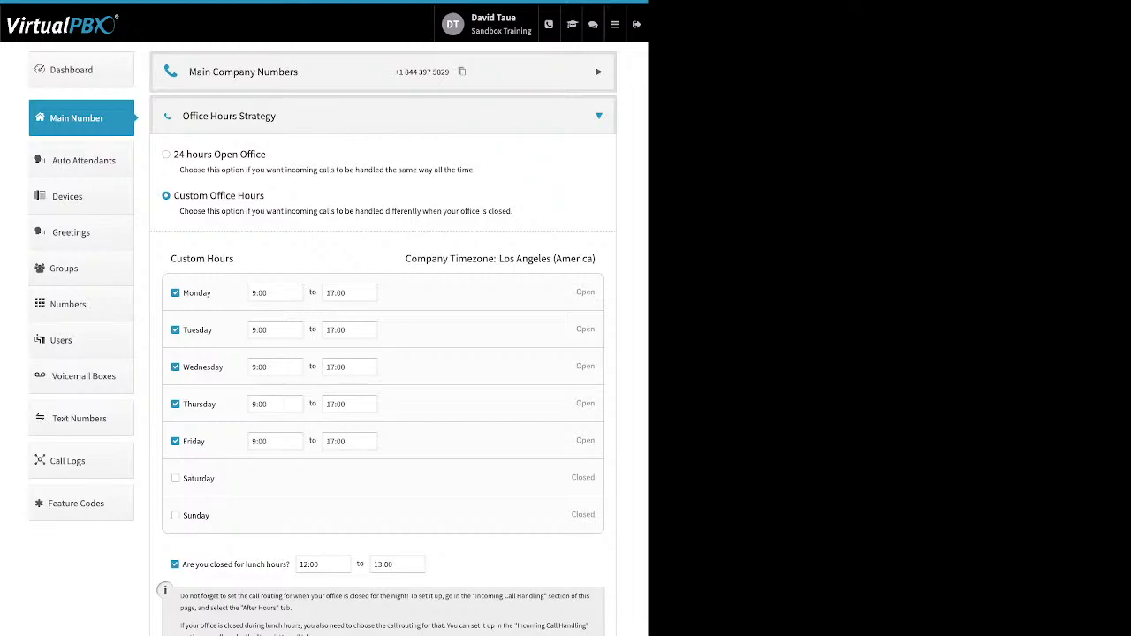
left_click(324, 565)
left_click(319, 596)
left_click(175, 565)
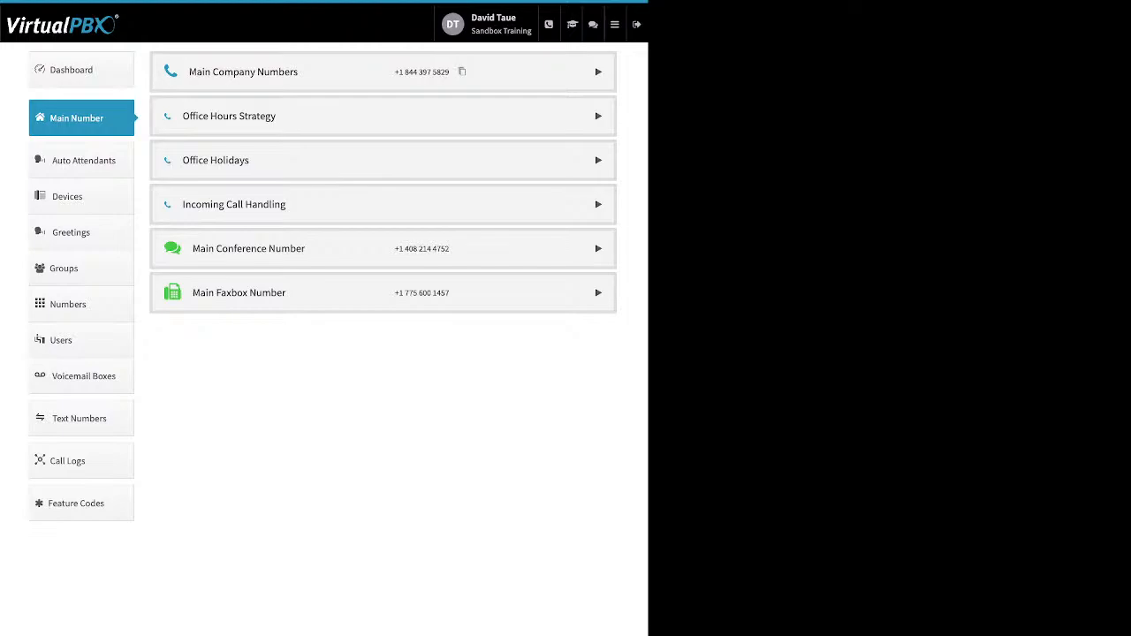
Expand Office Holidays, check the closed-for-holidays setting, and dismiss the Add Holiday menu
left_click(383, 204)
left_click(383, 160)
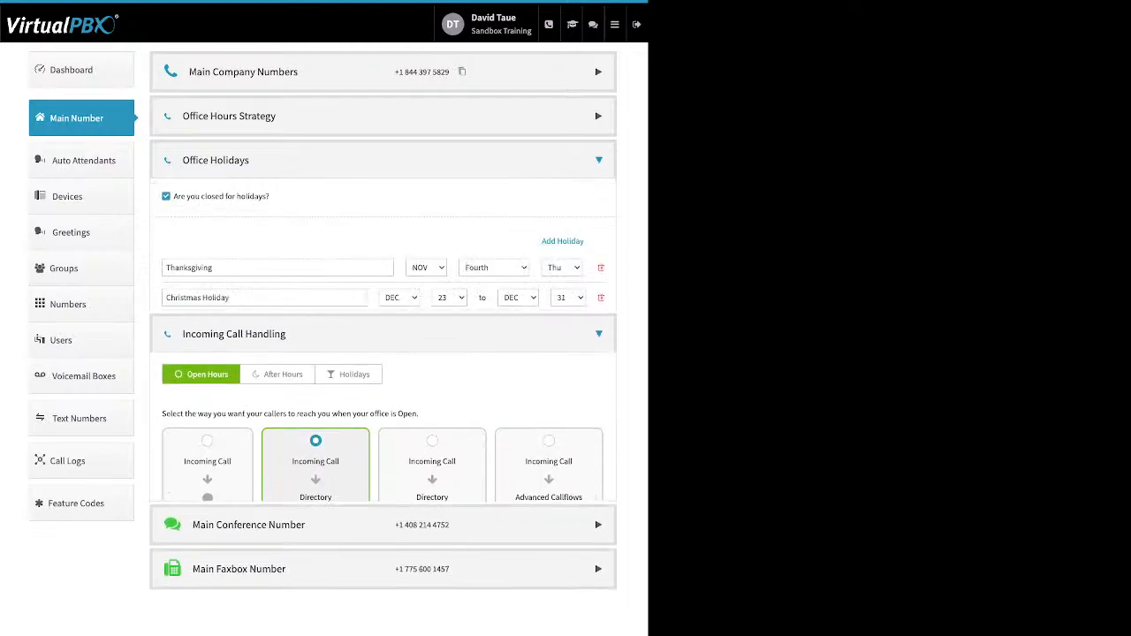
left_click_drag(270, 196, 173, 196)
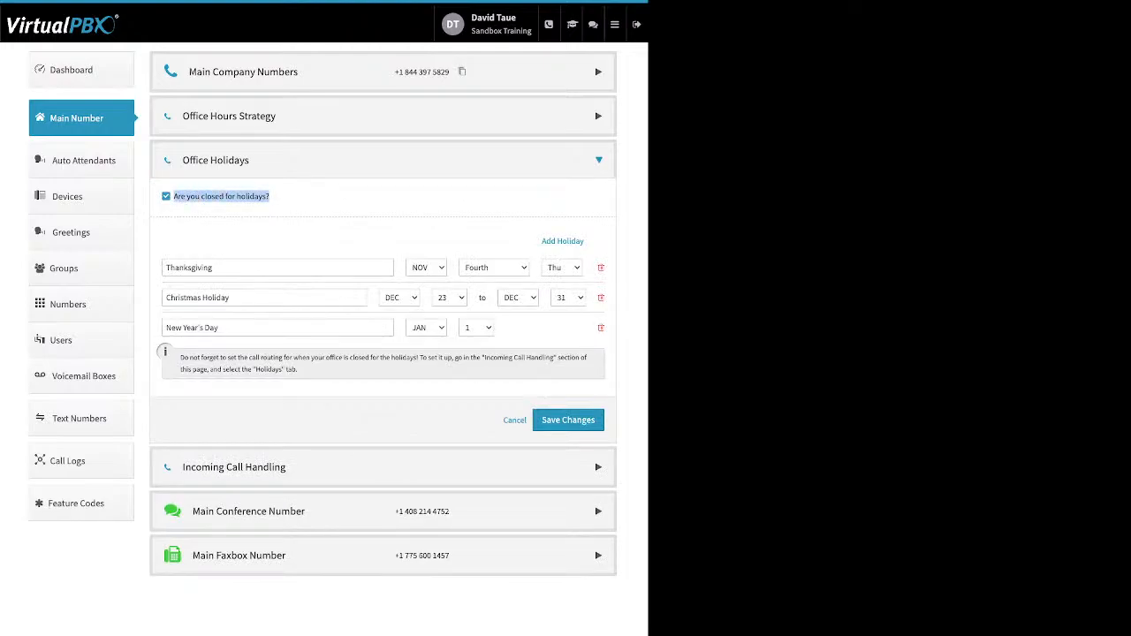
left_click(286, 198)
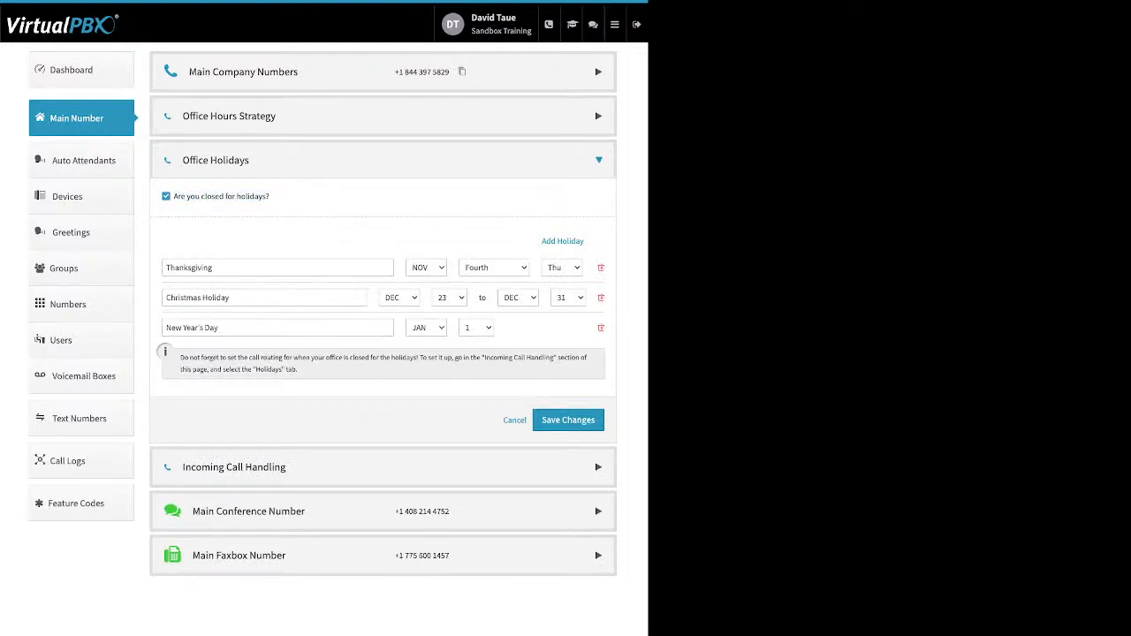
left_click_drag(542, 241, 577, 242)
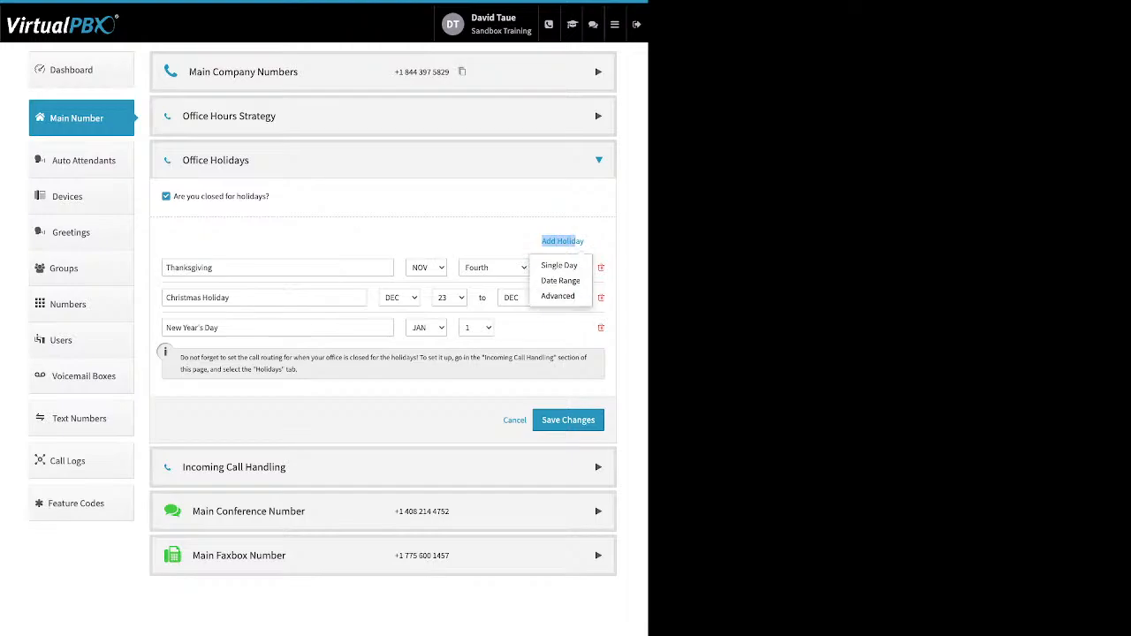
left_click(553, 329)
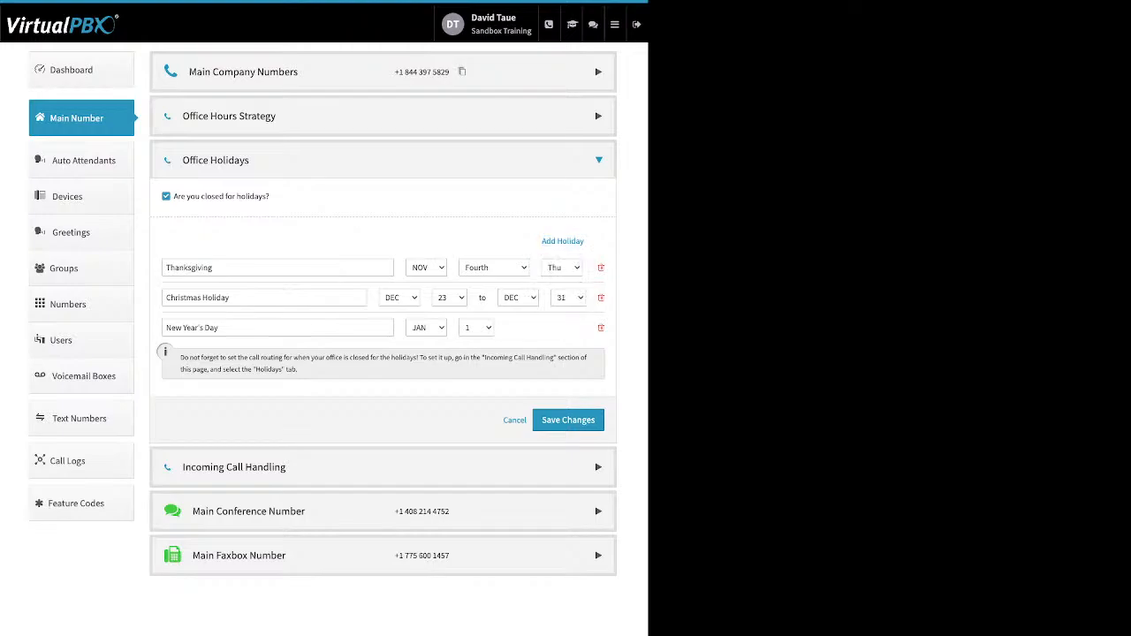
Review New Year's Day, Christmas Holiday and Thanksgiving, then collapse Office Holidays
left_click_drag(220, 328, 164, 328)
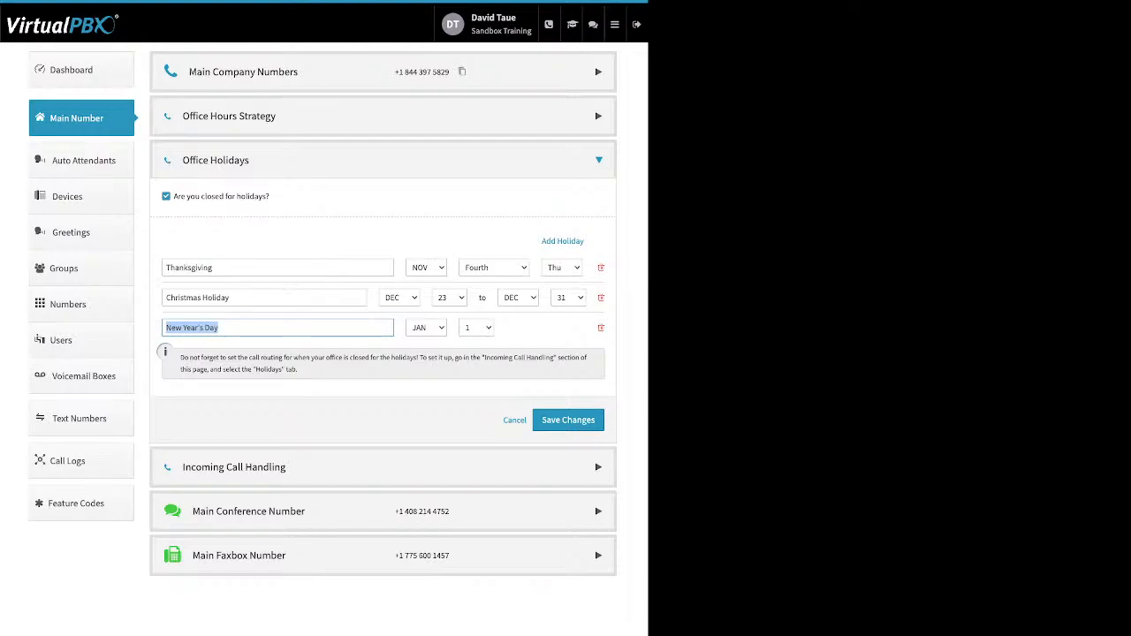
left_click(231, 298)
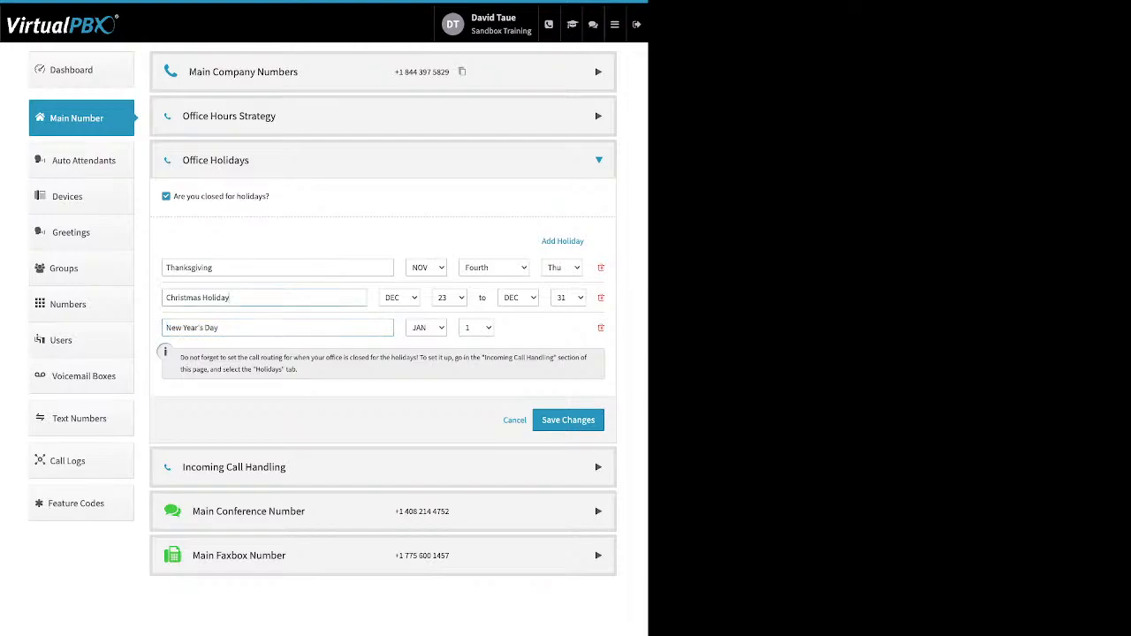
left_click_drag(231, 298, 165, 298)
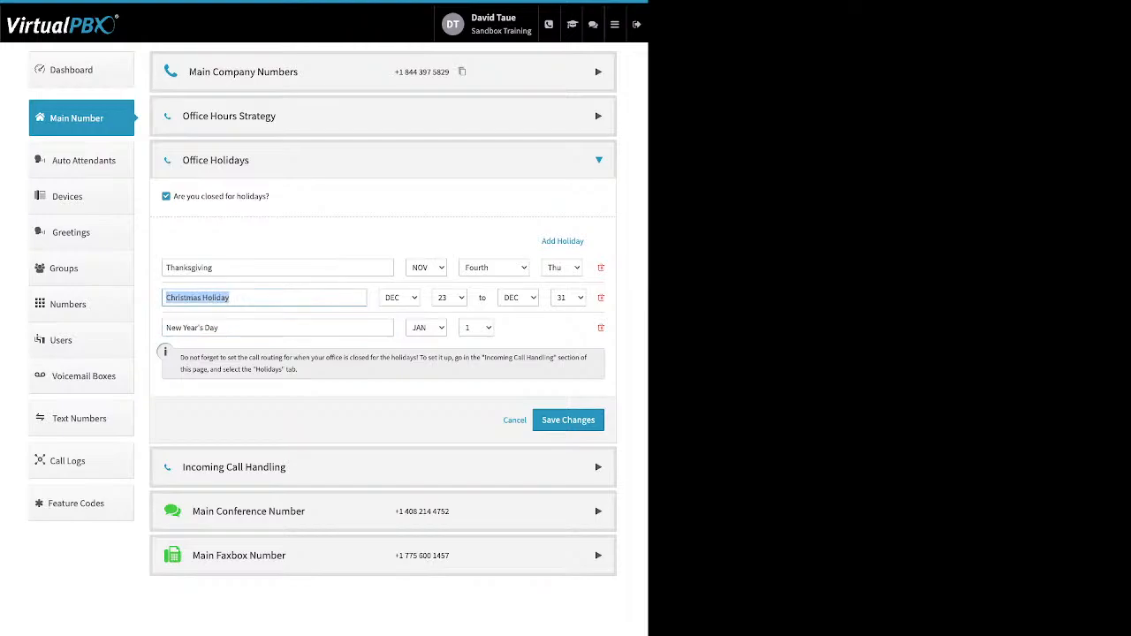
left_click_drag(166, 268, 214, 268)
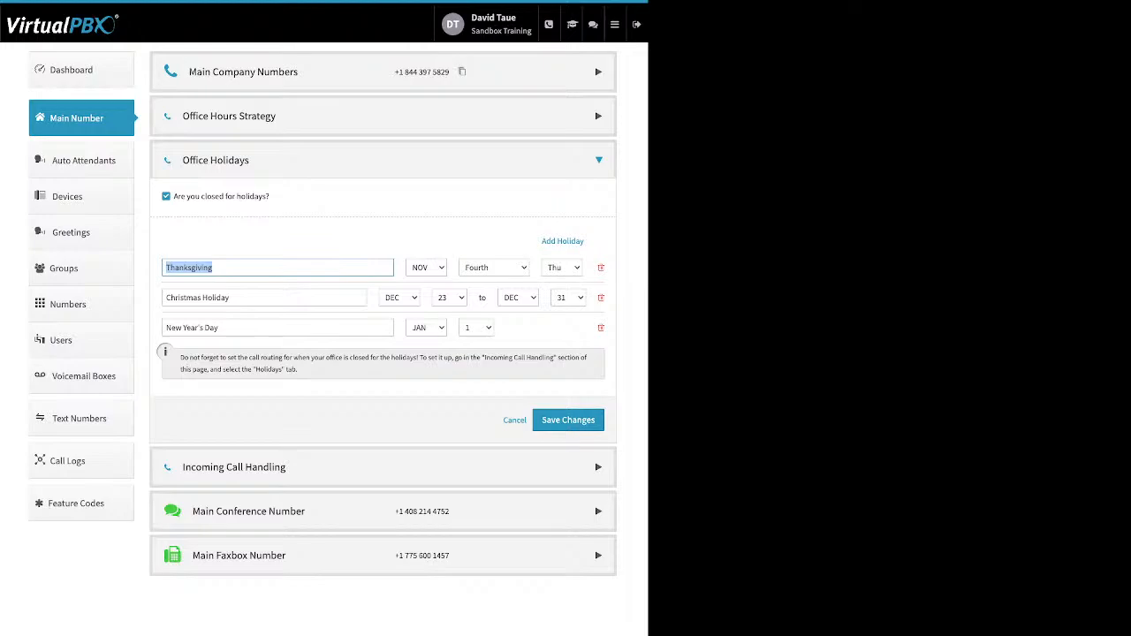
left_click(598, 160)
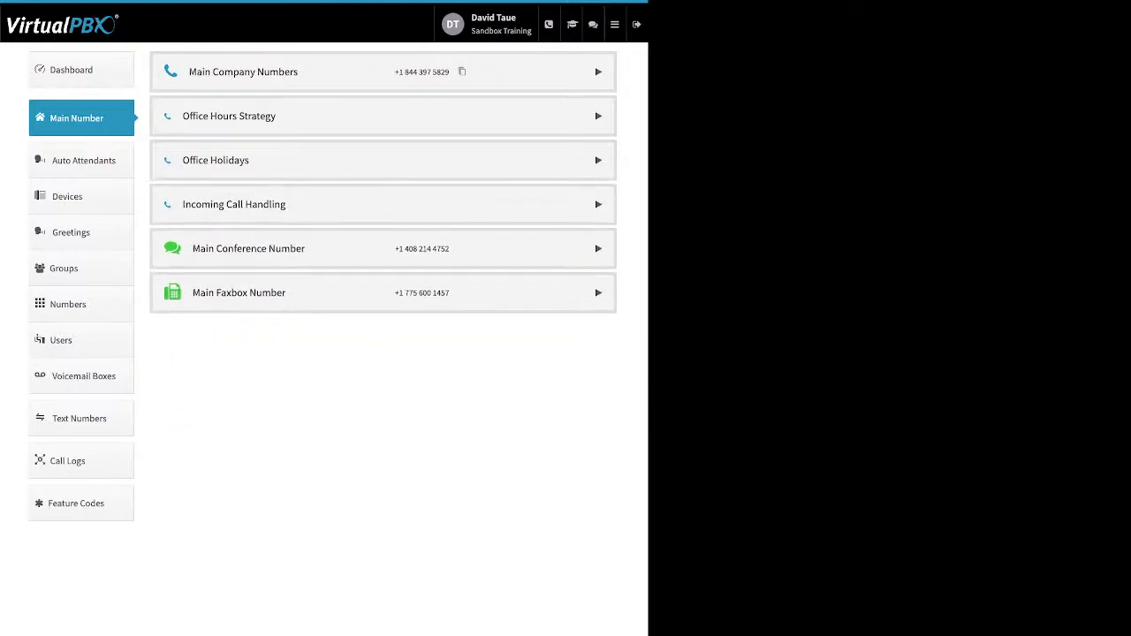
Compare After Hours and Holidays routing, then send Open Hours calls to the Virtual Receptionist
left_click(598, 204)
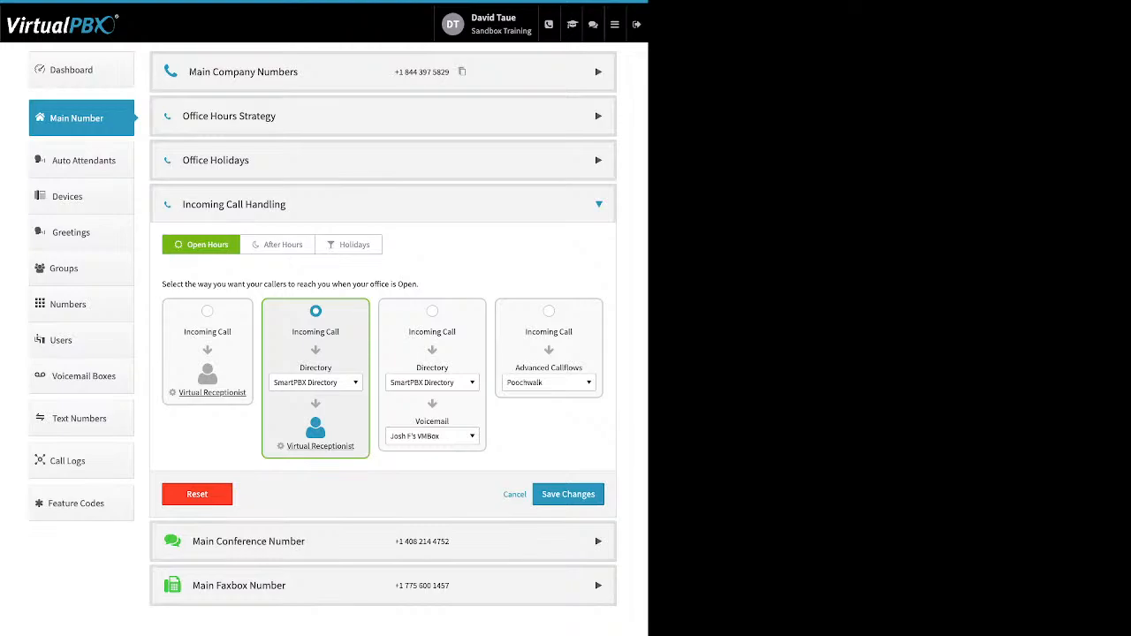
left_click(279, 245)
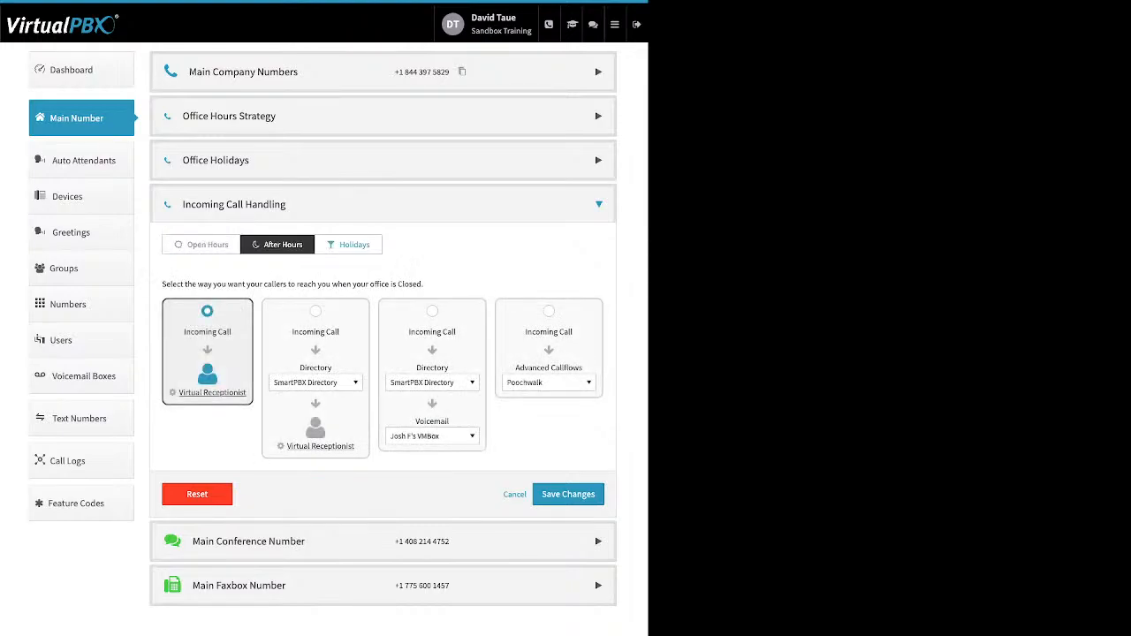
left_click(349, 244)
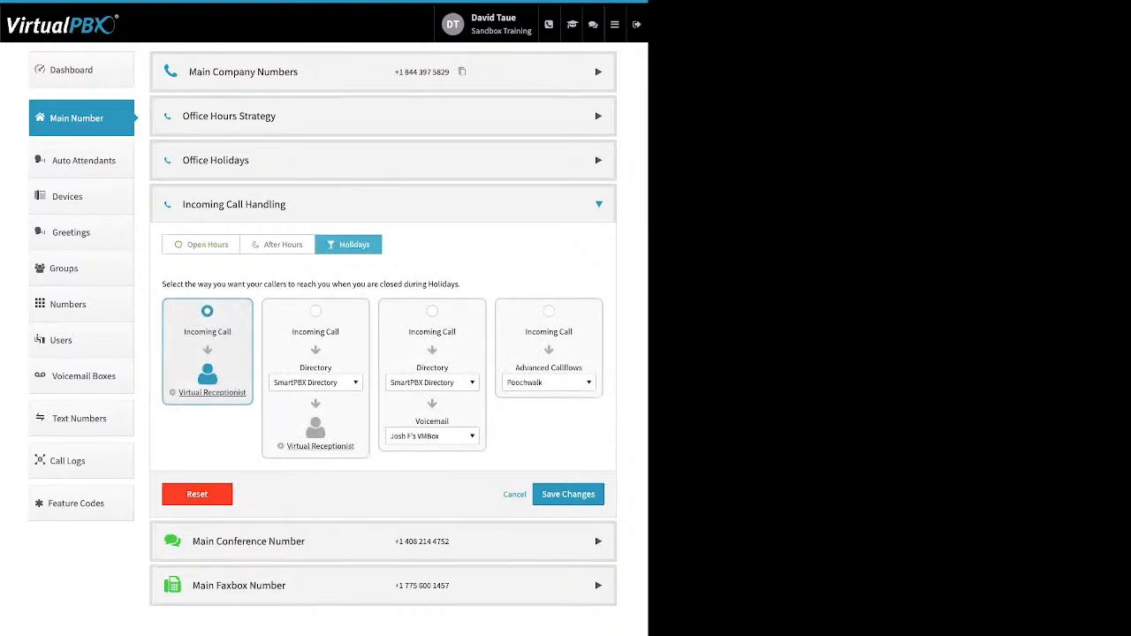
left_click(201, 245)
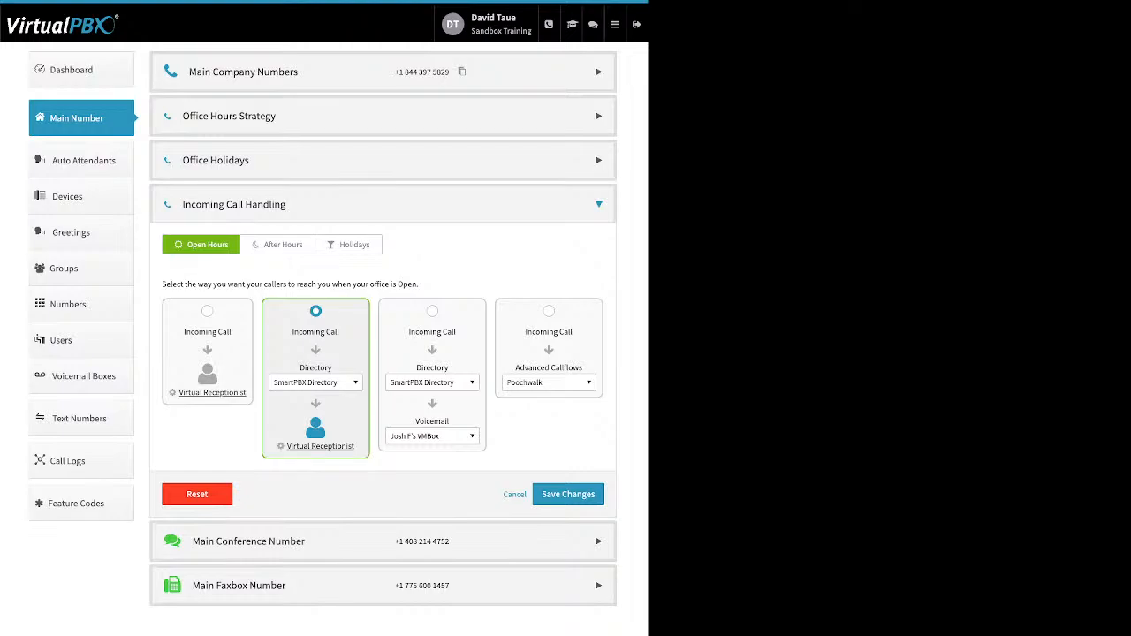
left_click(208, 311)
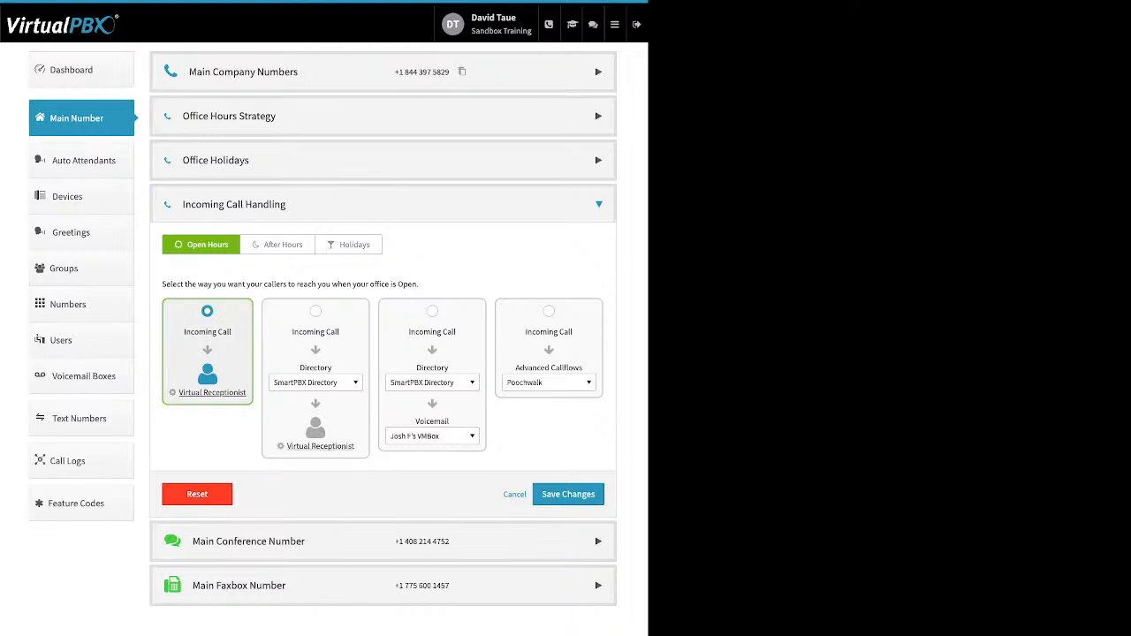
Open the Open Hours Virtual Receptionist and add a fourth Main Menu route, Default to SmartPBX Directory
left_click(212, 393)
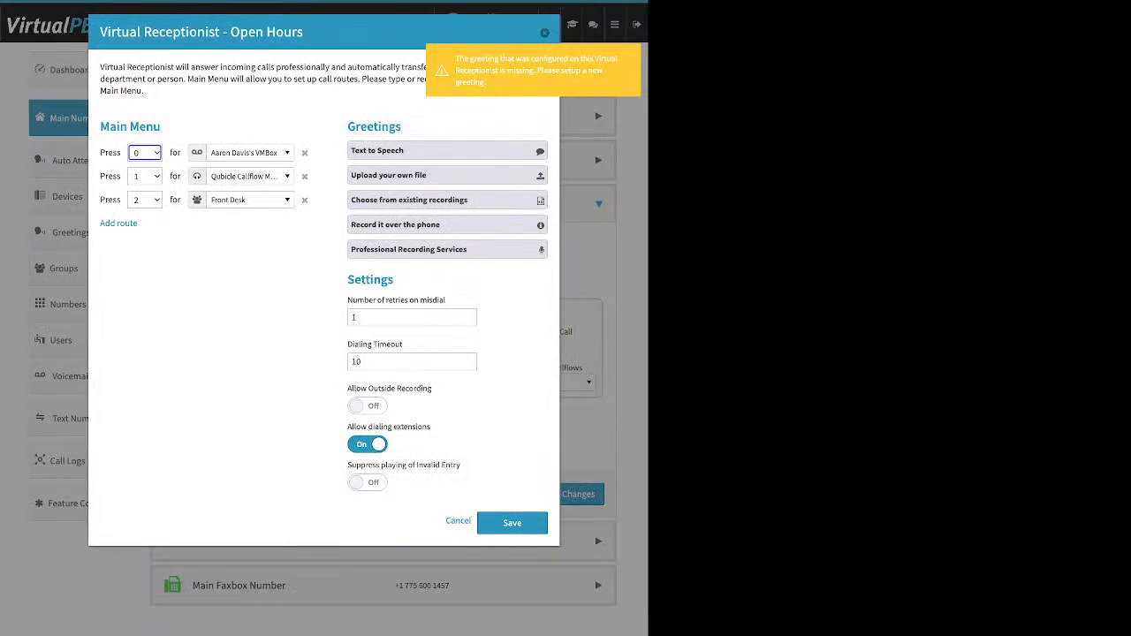
left_click_drag(163, 127, 100, 127)
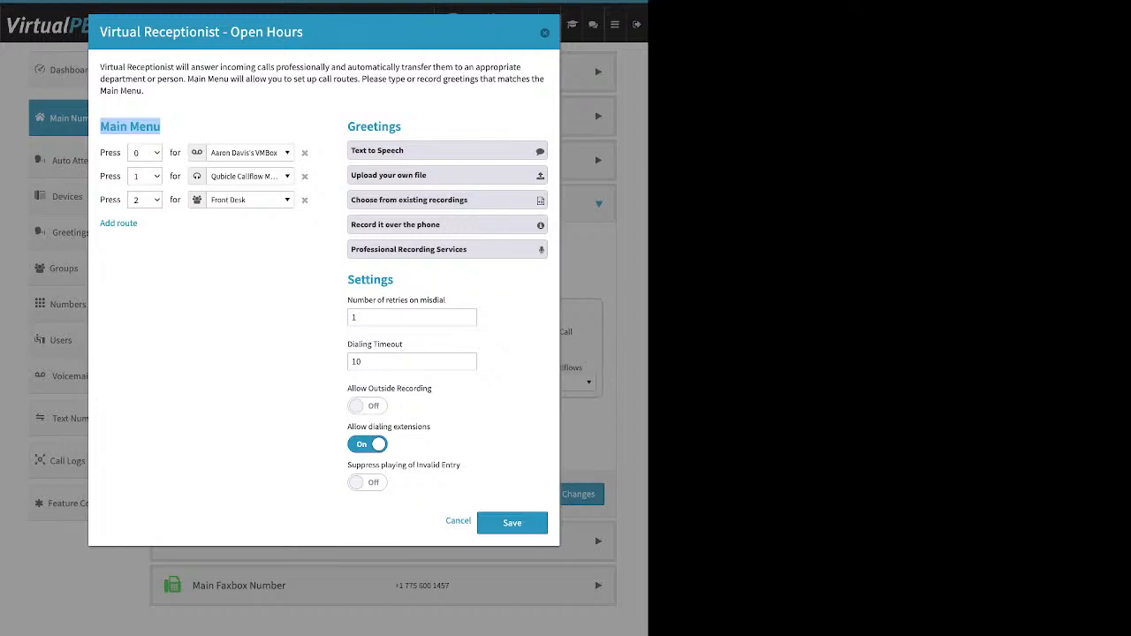
left_click_drag(139, 223, 99, 224)
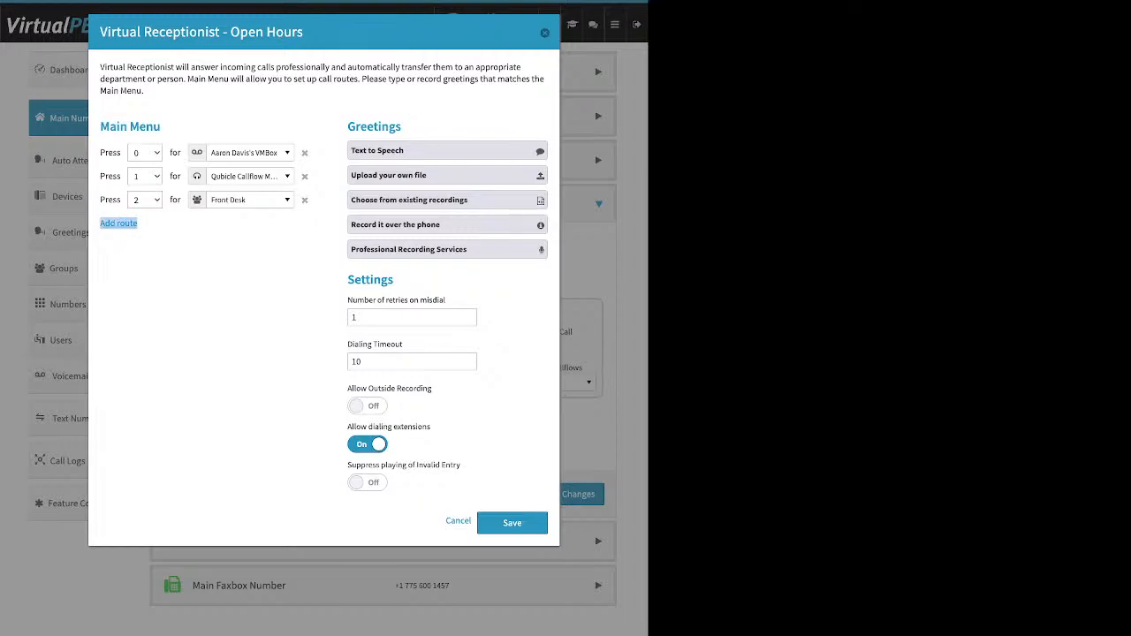
left_click(119, 223)
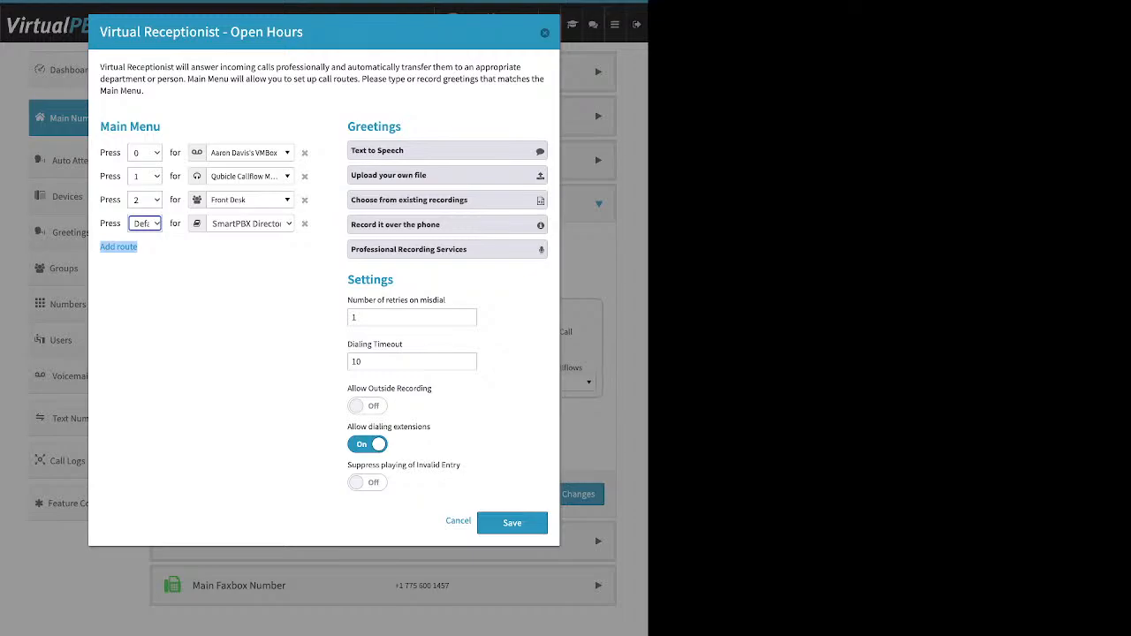
left_click(210, 309)
left_click(250, 153)
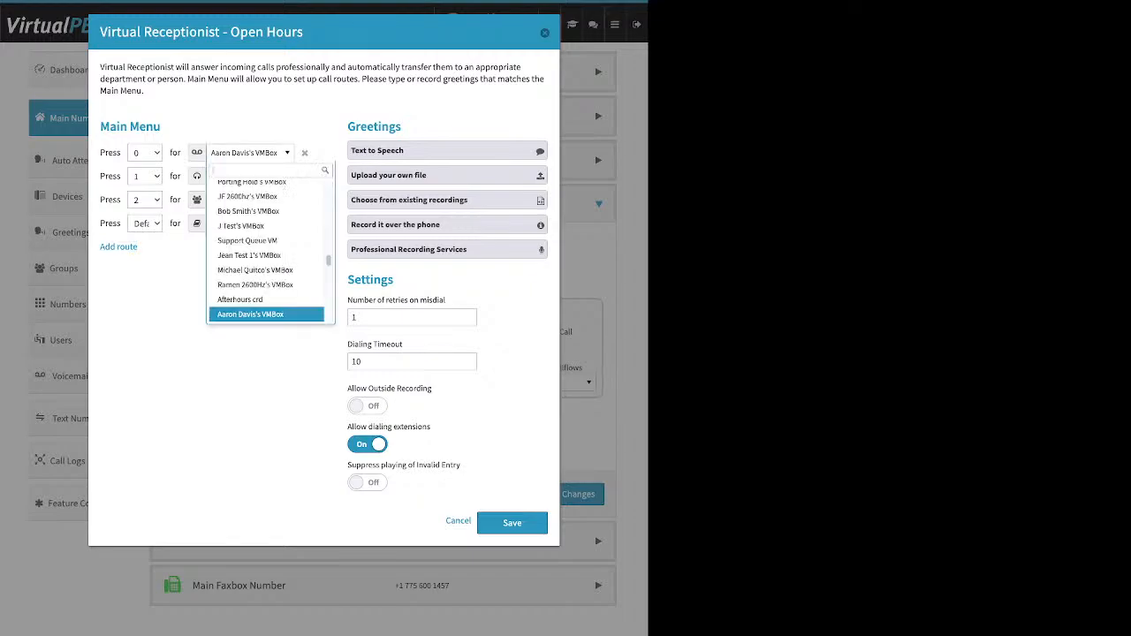
scroll(252, 302, "up", 15)
scroll(265, 244, "up", 5)
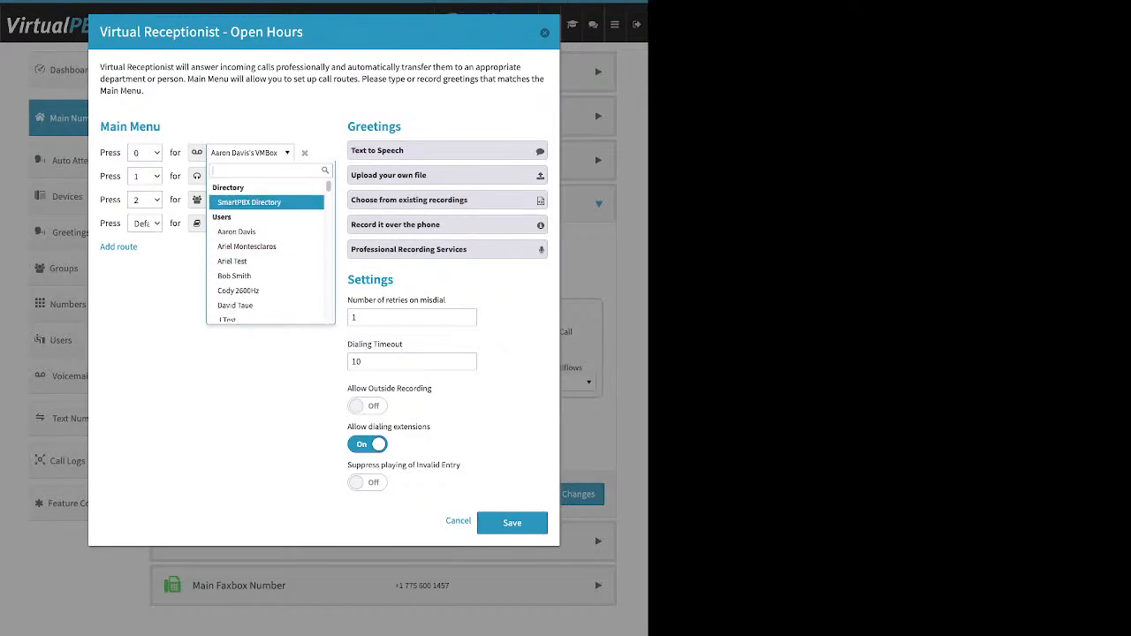
key("Down")
key("Down")
key("Down")
key("Down")
key("Down")
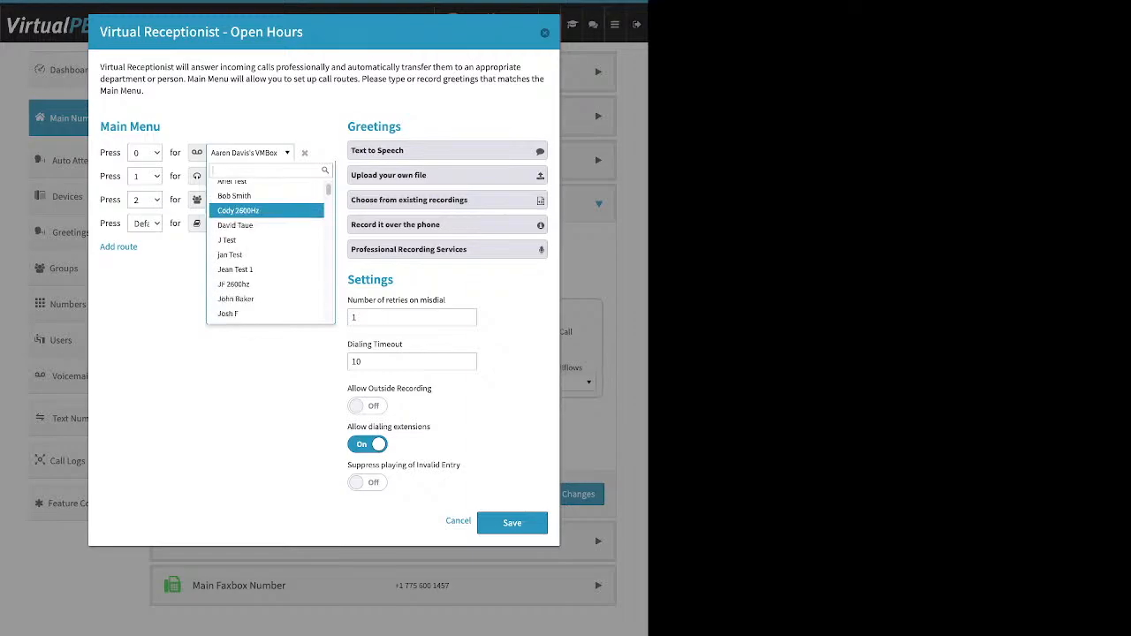
key("Down")
key("Down")
key("Down")
key("Down")
key("Down")
key("Down")
key("Down")
key("Down")
key("Down")
key("Down")
key("Down")
key("Down")
key("Down")
key("Down")
key("Down")
key("Down")
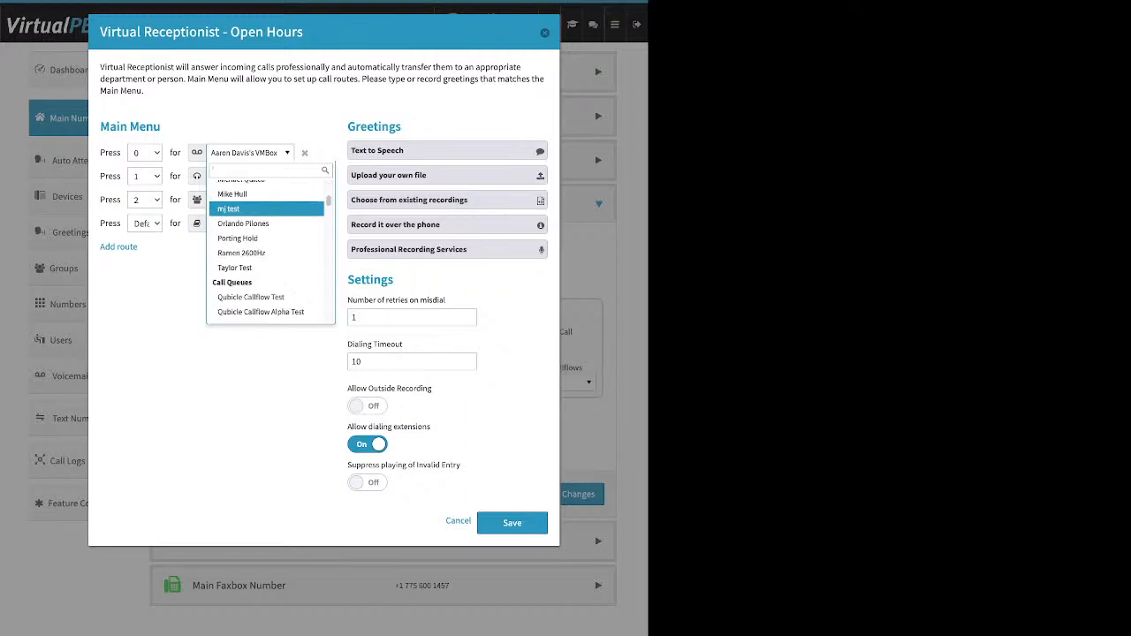
key("Down")
key("Down")
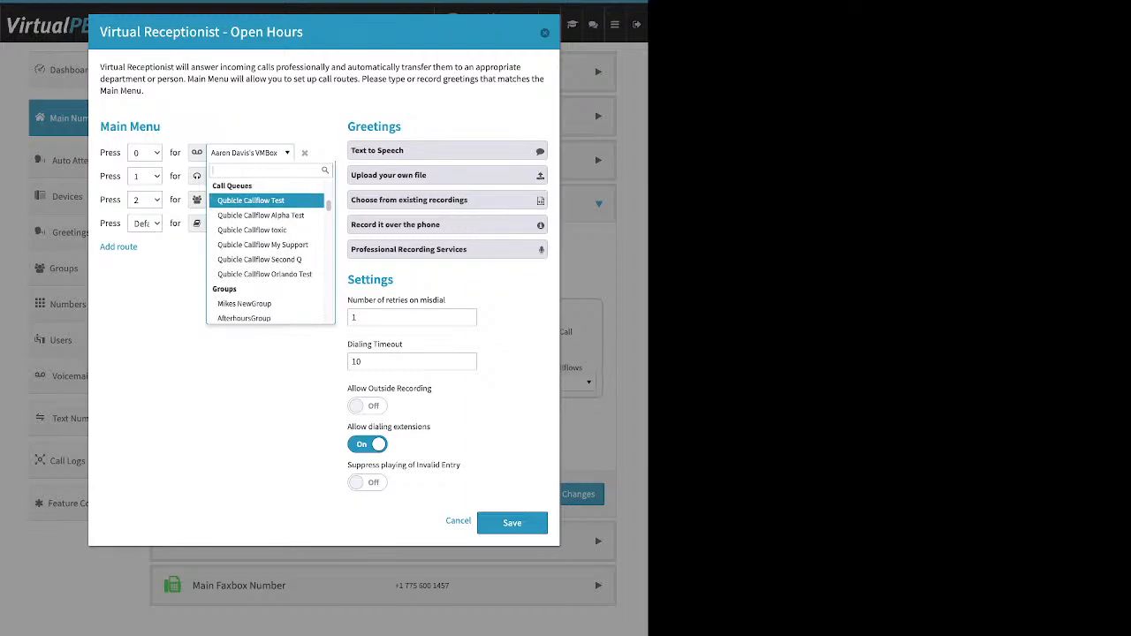
key("Down")
key("Down")
key("Down")
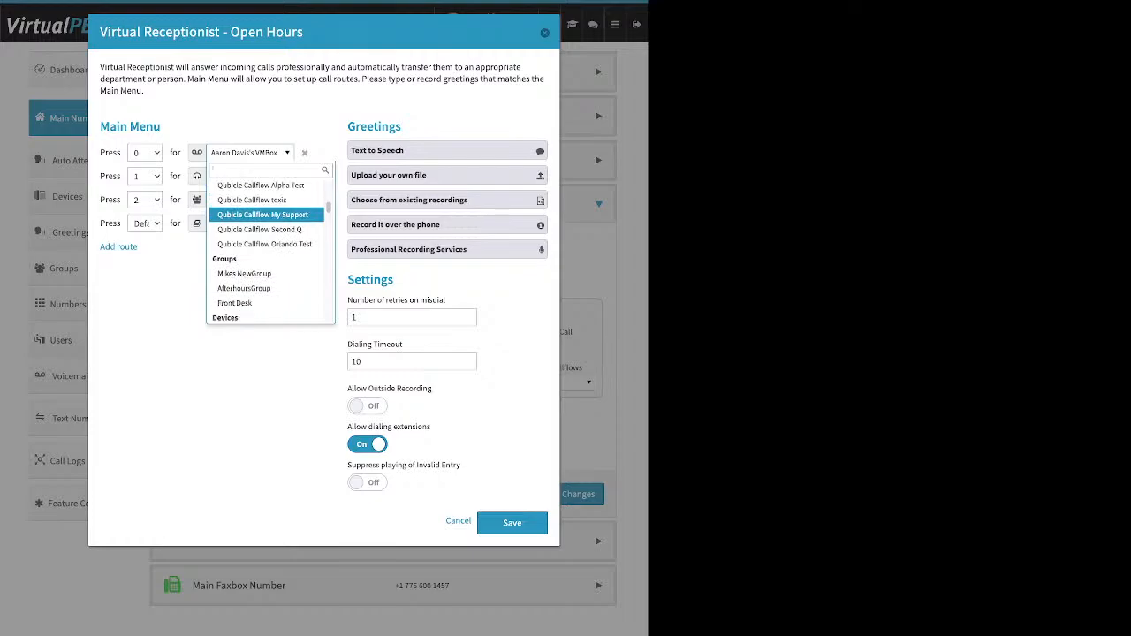
key("Down")
key("Down")
key("Down")
key("Down")
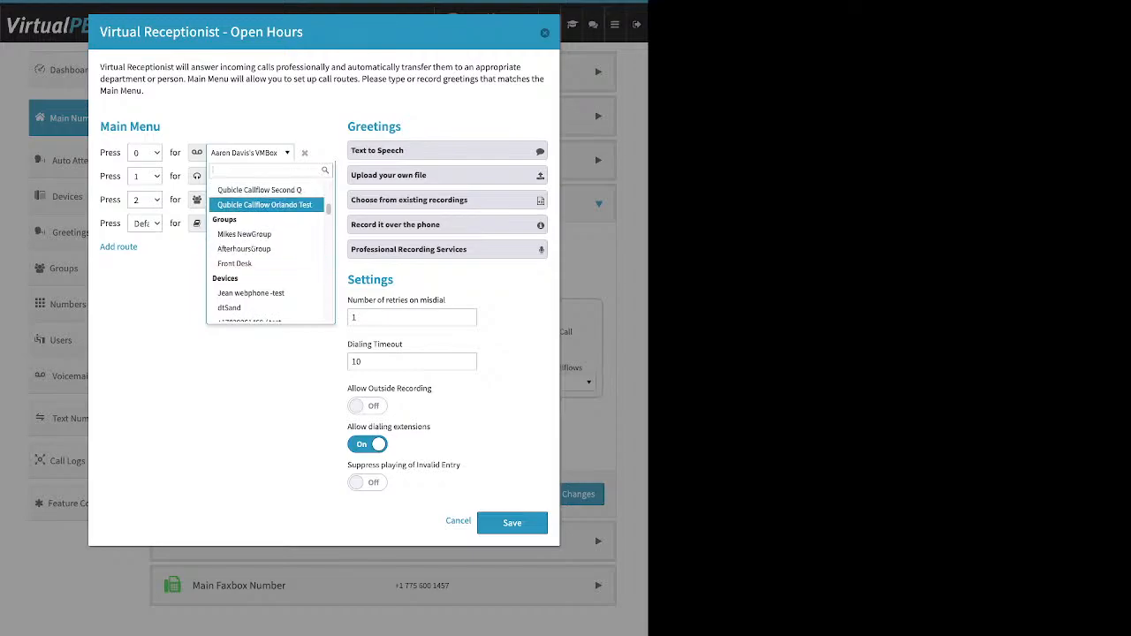
key("Down")
key("Down")
key("Down")
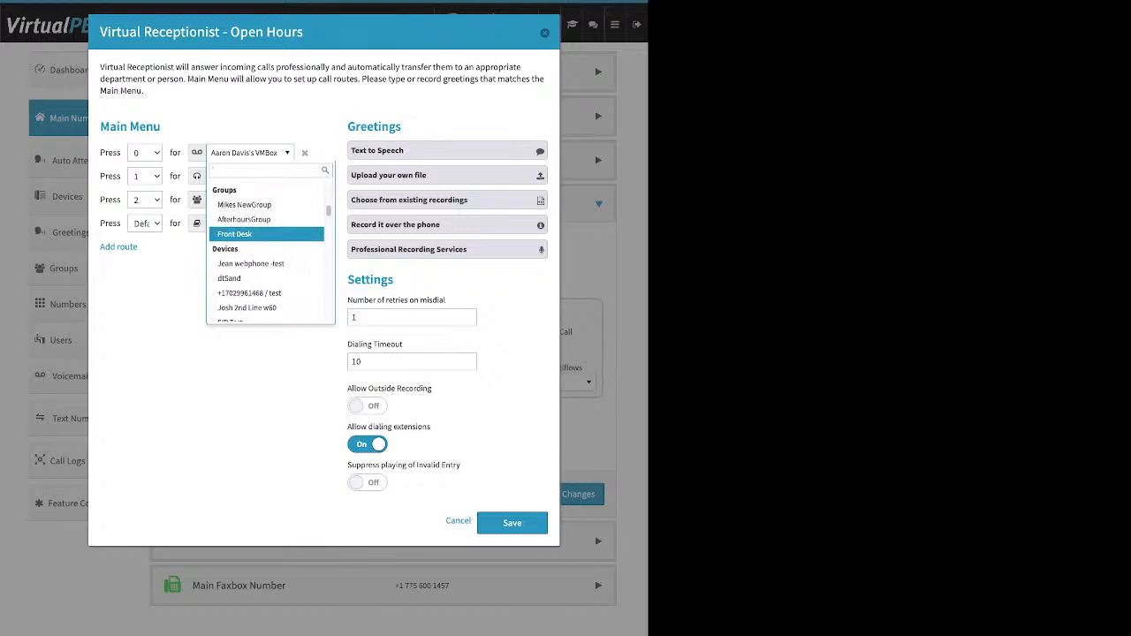
key("Down")
key("Down")
key("Down")
key("Down")
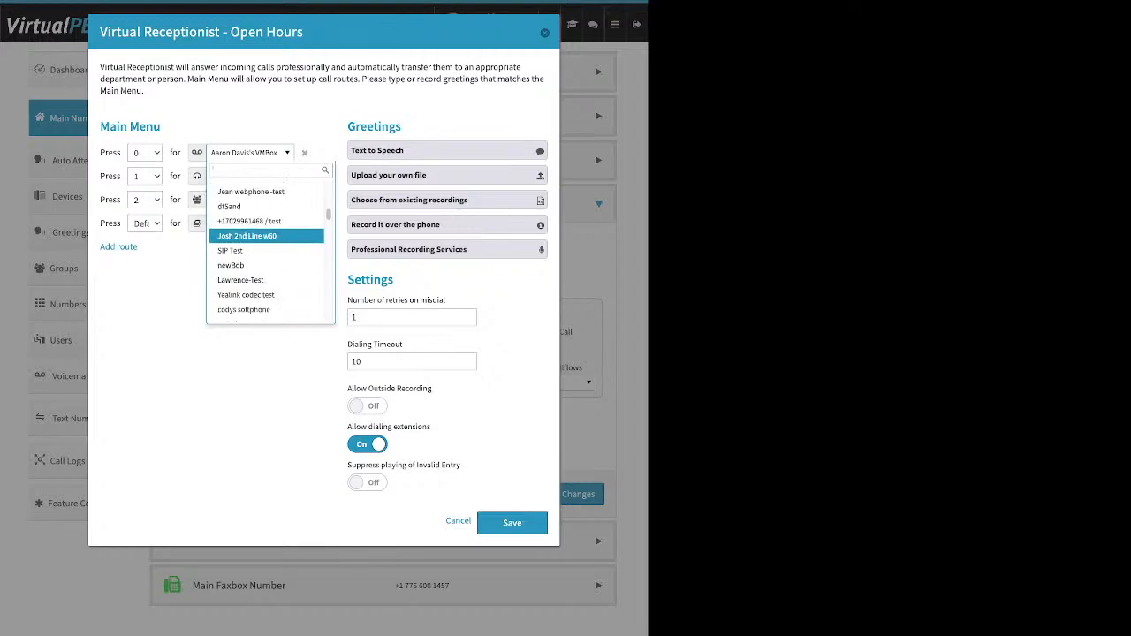
key("Down")
key("Down")
key("Down")
key("Down")
key("Down")
key("Down")
key("Down")
key("Down")
key("Down")
key("Down")
key("Down")
key("Down")
key("Down")
key("Down")
key("Down")
key("Down")
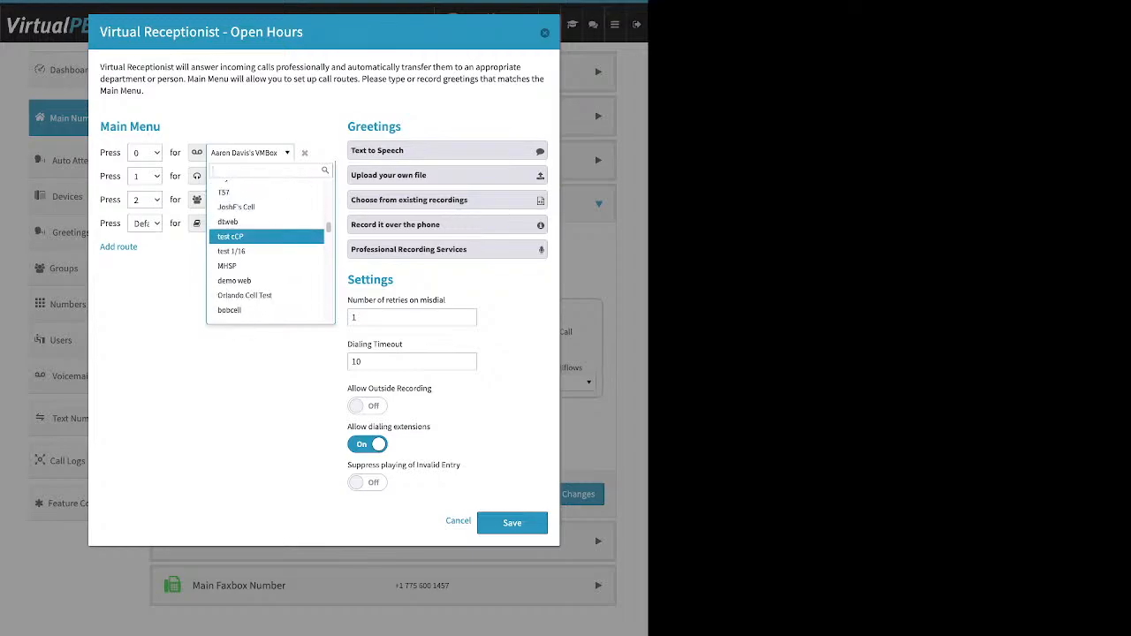
key("Down")
key("Down")
key("Down")
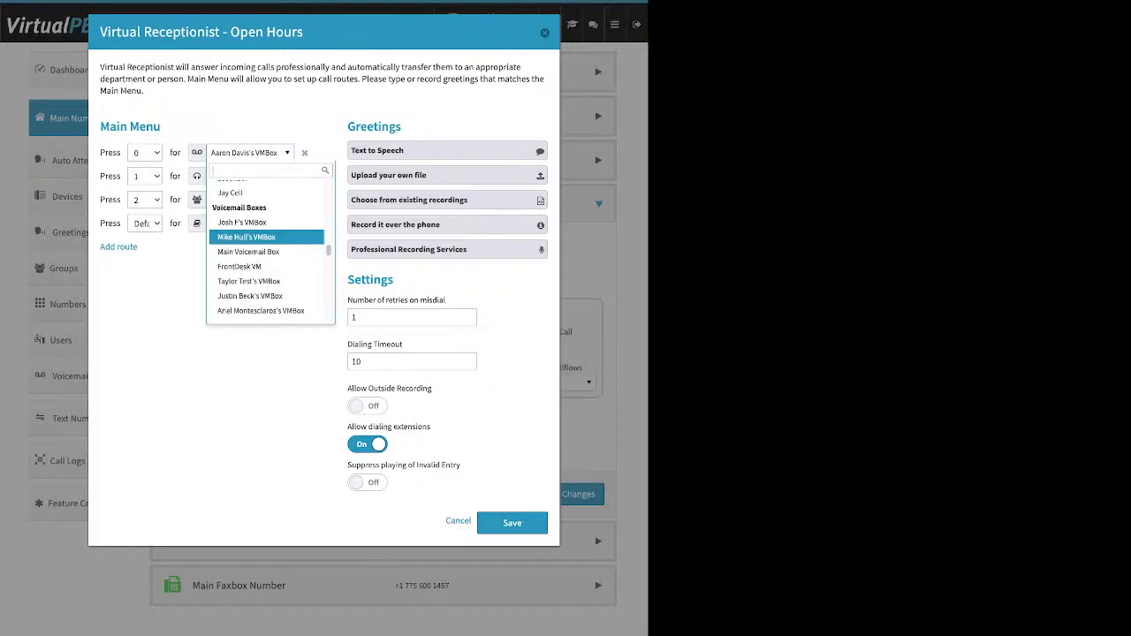
key("Down")
key("Down")
key("Down")
key("Down")
key("Down")
key("Down")
key("Down")
key("Down")
key("Down")
key("Down")
key("Down")
key("Down")
key("Down")
key("Down")
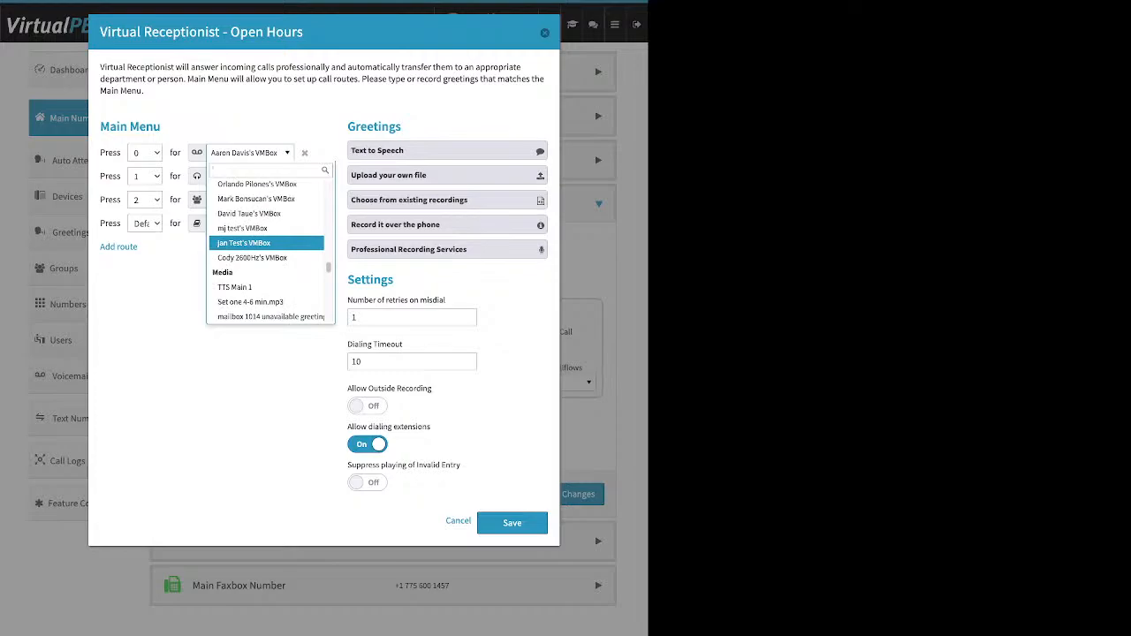
key("Down")
key("Down")
key("Down")
key("Down")
key("Down")
key("Down")
key("Down")
key("Down")
key("Down")
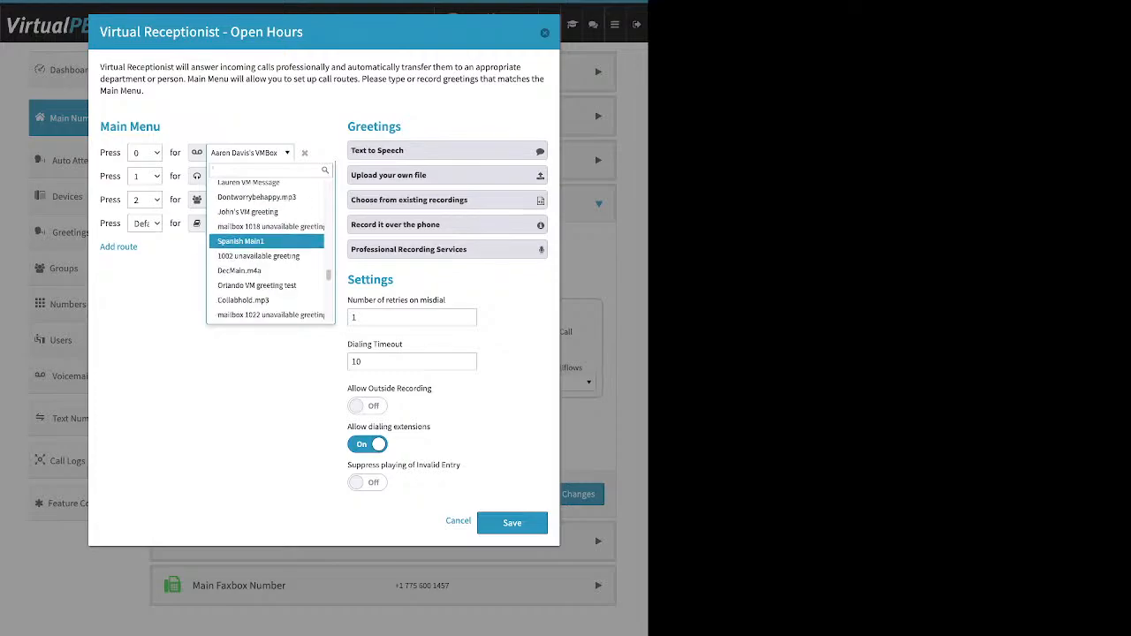
key("Down")
key("Down")
key("Down")
key("Down")
key("Down")
key("Down")
key("Down")
key("Down")
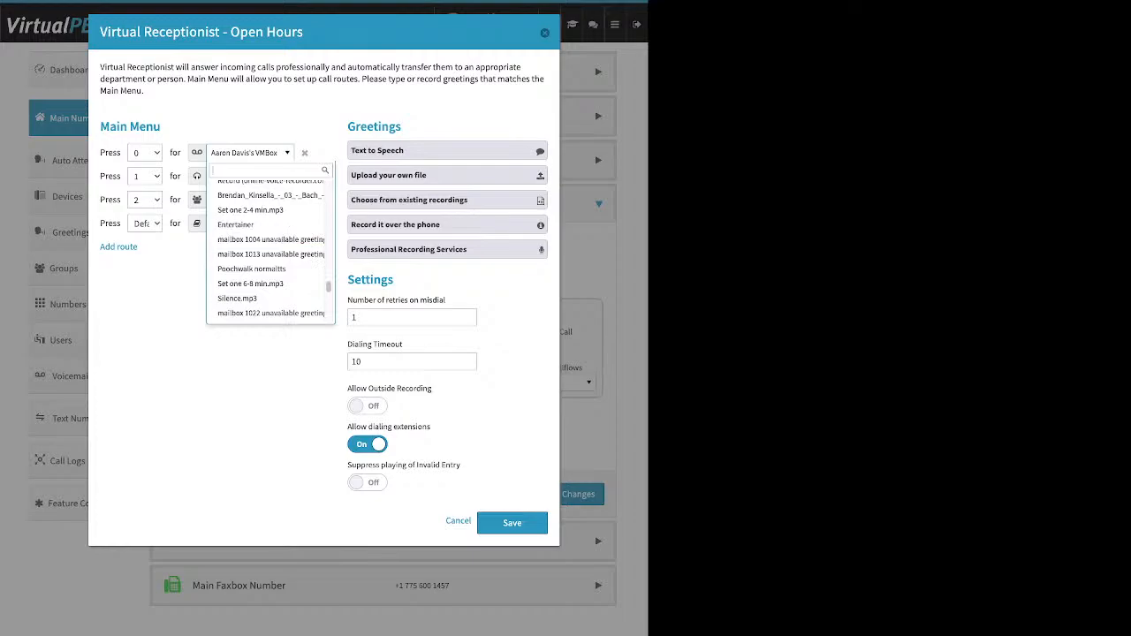
key("Escape")
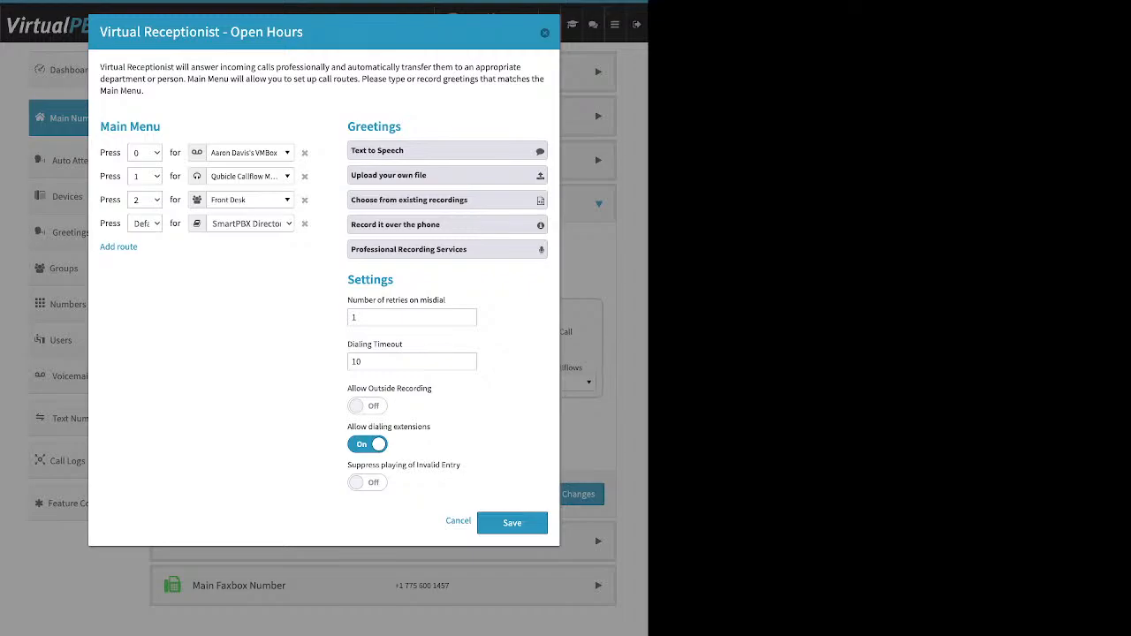
Expand the Text to Speech greeting option and focus its message box
left_click_drag(356, 126, 402, 126)
left_click(447, 151)
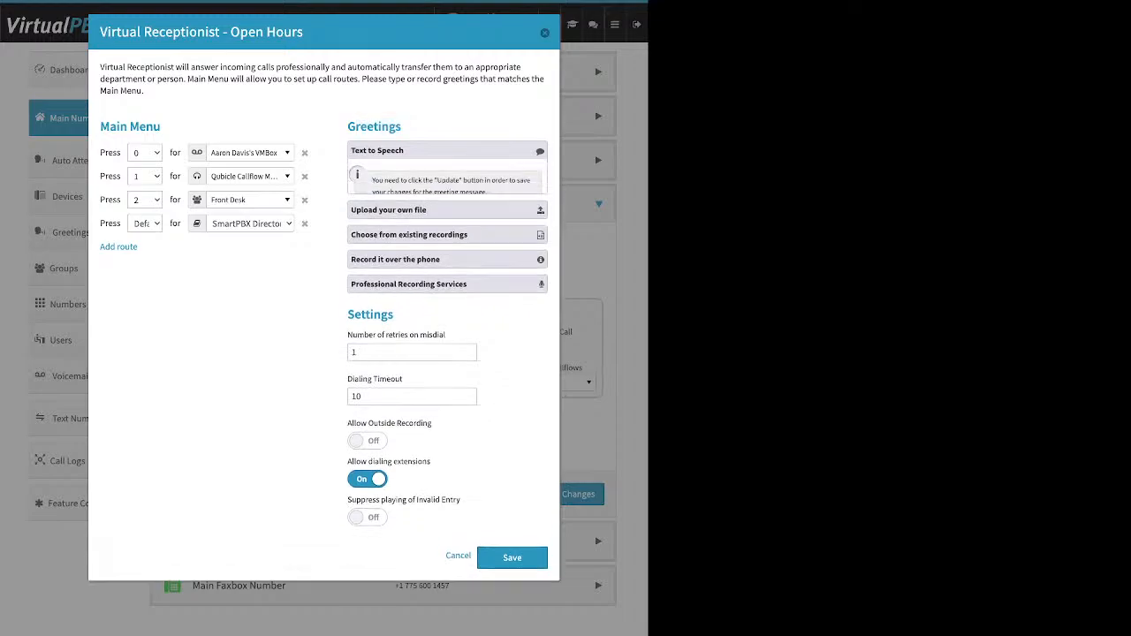
left_click(447, 234)
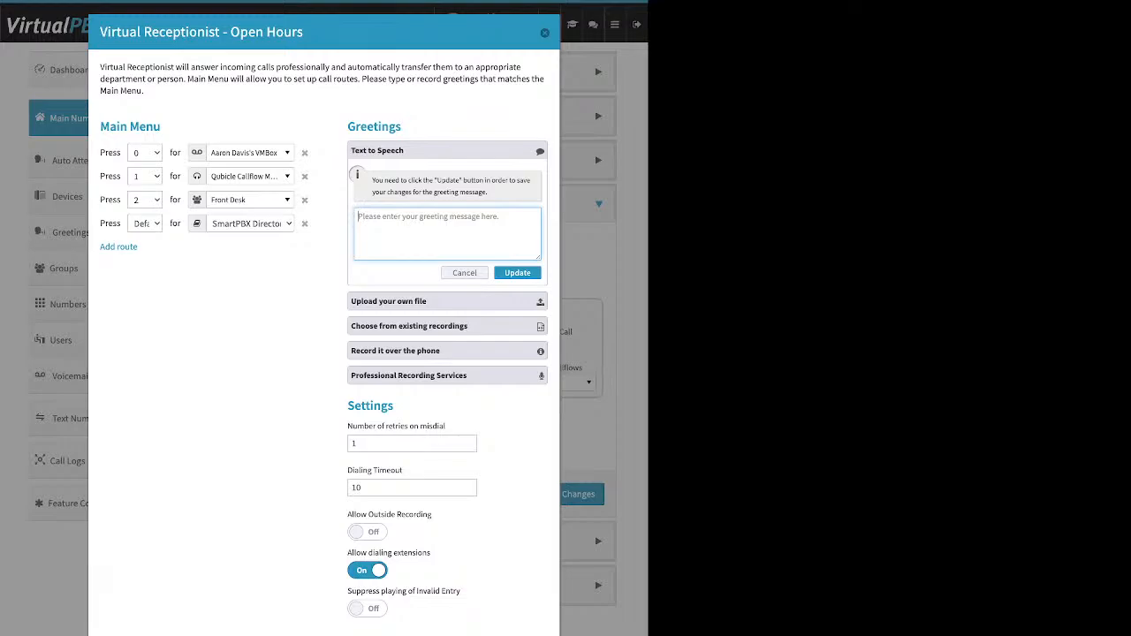
Switch the Open Hours greeting section to the 'Upload your own file' option
left_click_drag(100, 126, 130, 126)
left_click_drag(303, 32, 230, 32)
left_click_drag(161, 126, 130, 126)
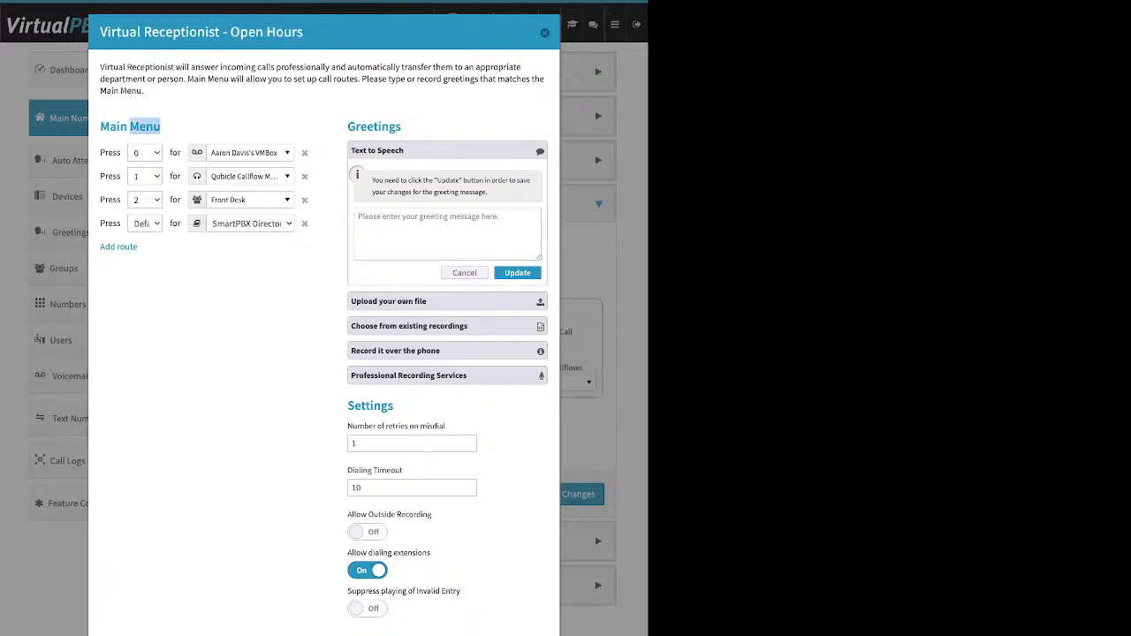
left_click_drag(404, 150, 355, 150)
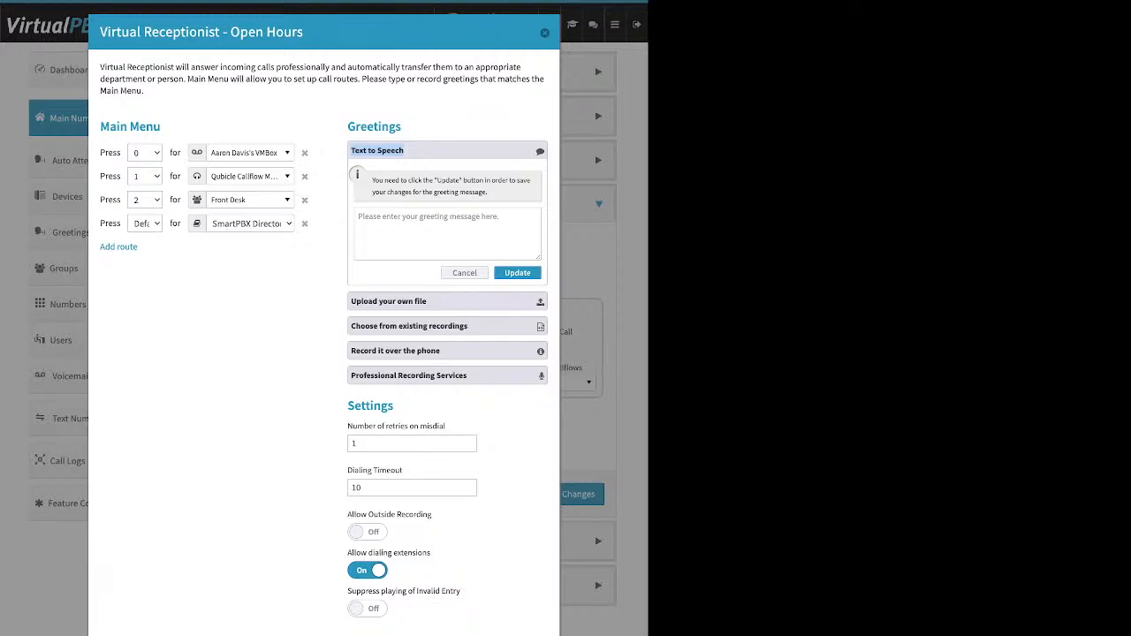
left_click(447, 233)
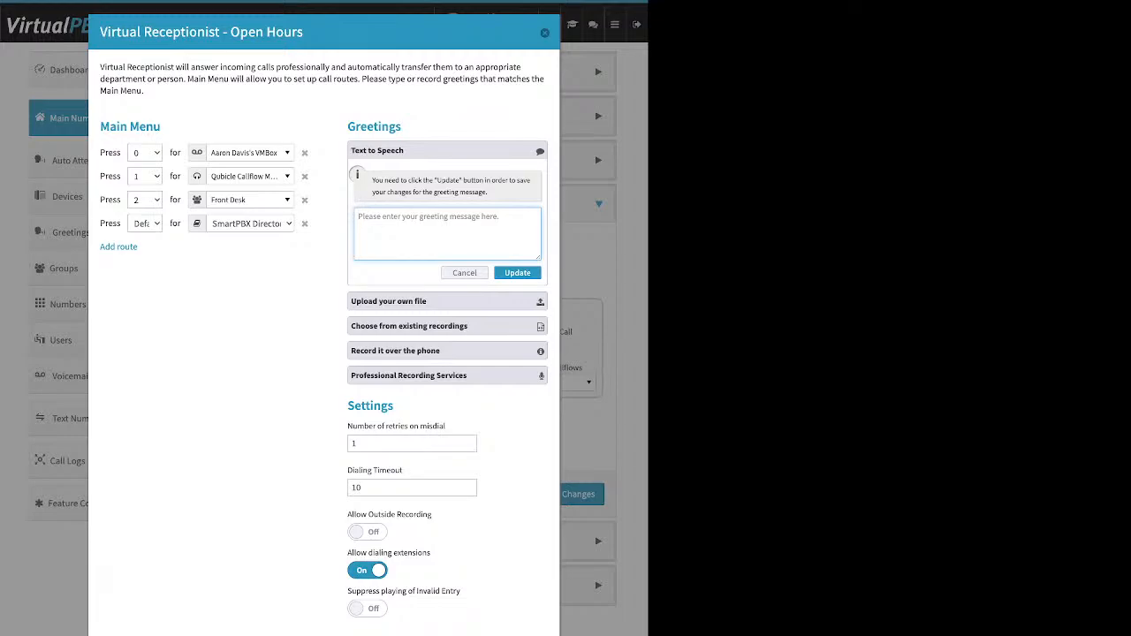
left_click(448, 301)
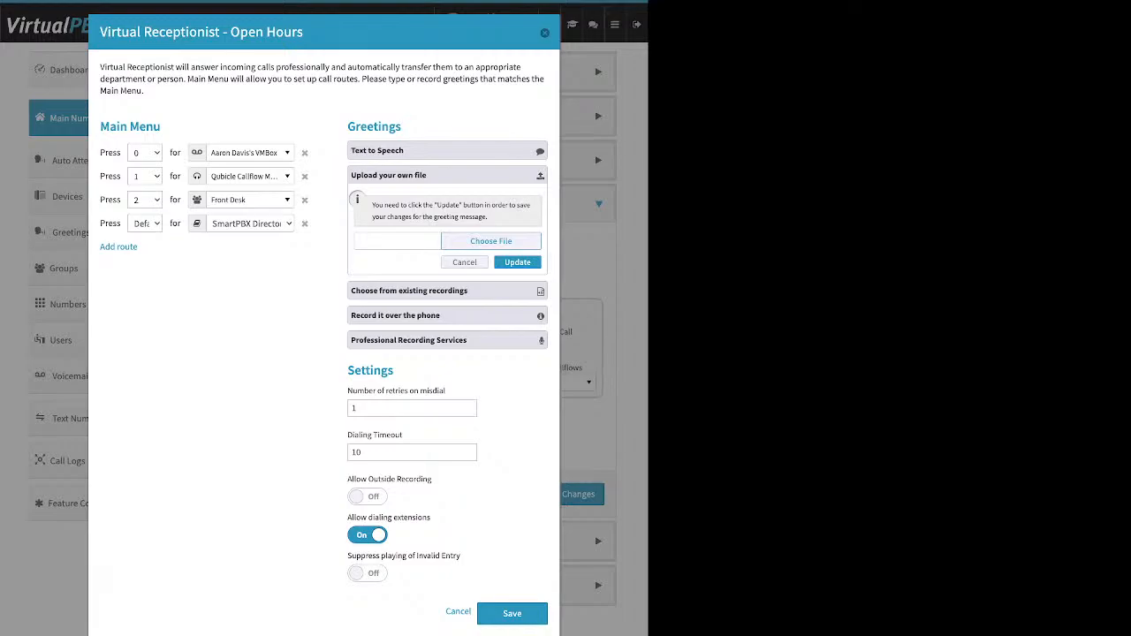
Save existing recording TTS Main 1 as the greeting, then show record-over-the-phone instructions
left_click(447, 291)
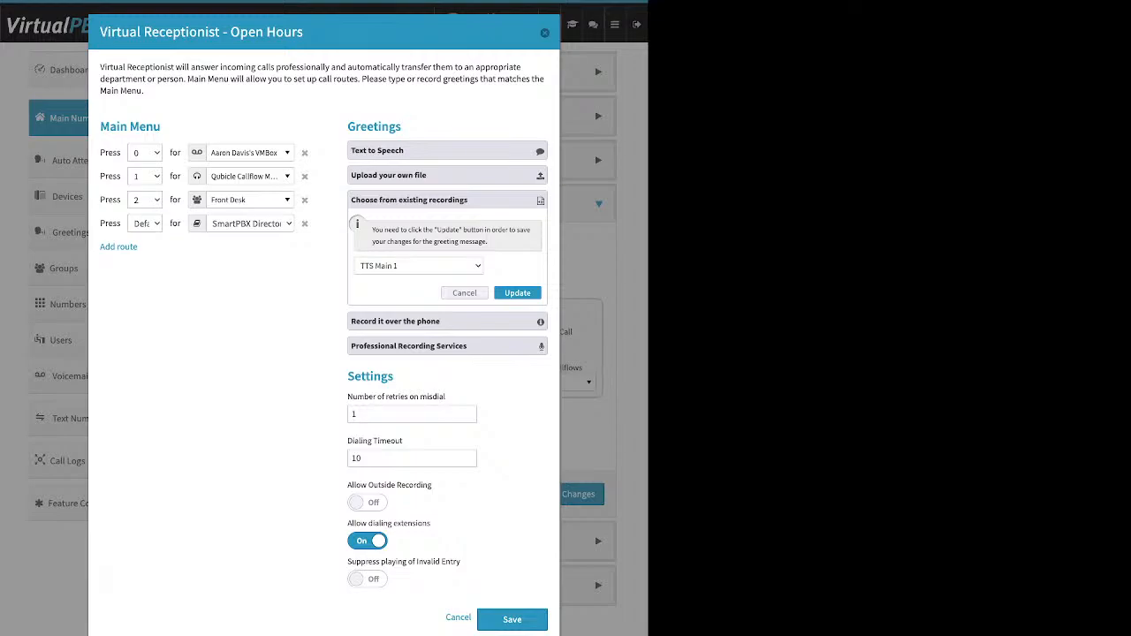
left_click(518, 292)
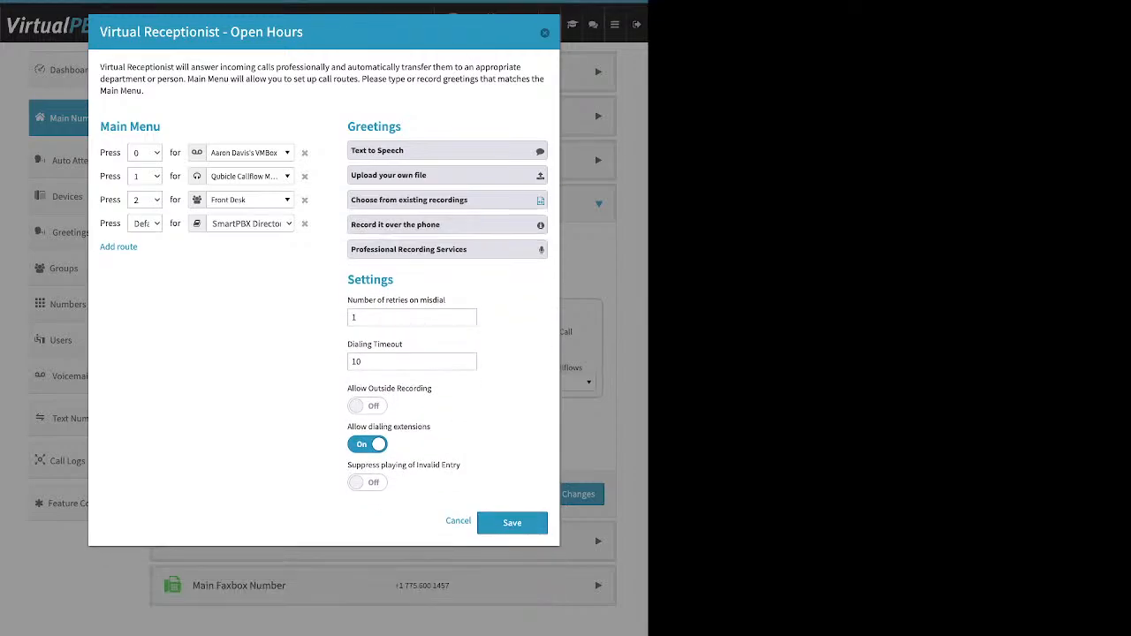
left_click(447, 226)
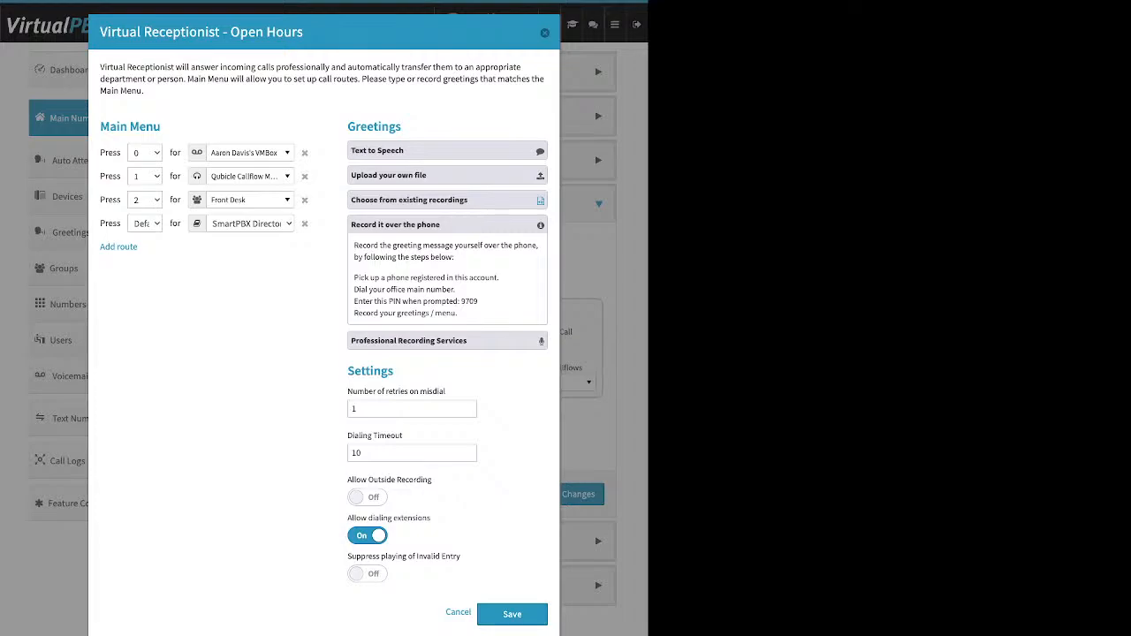
Switch Allow Outside Recording under Settings to On
left_click_drag(353, 278, 500, 278)
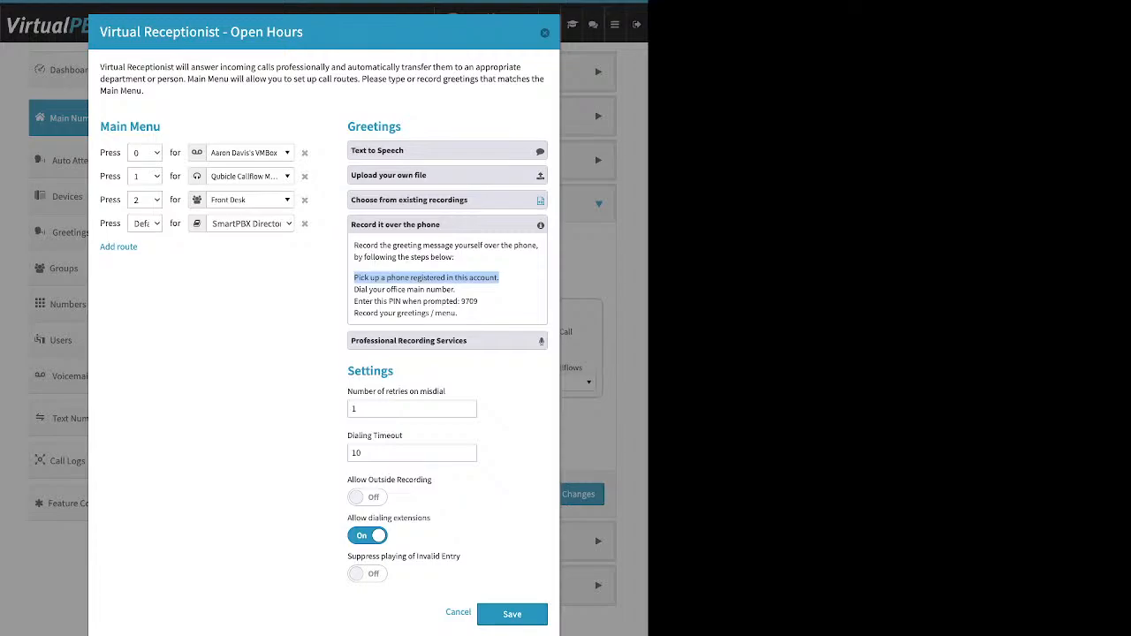
double_click(370, 372)
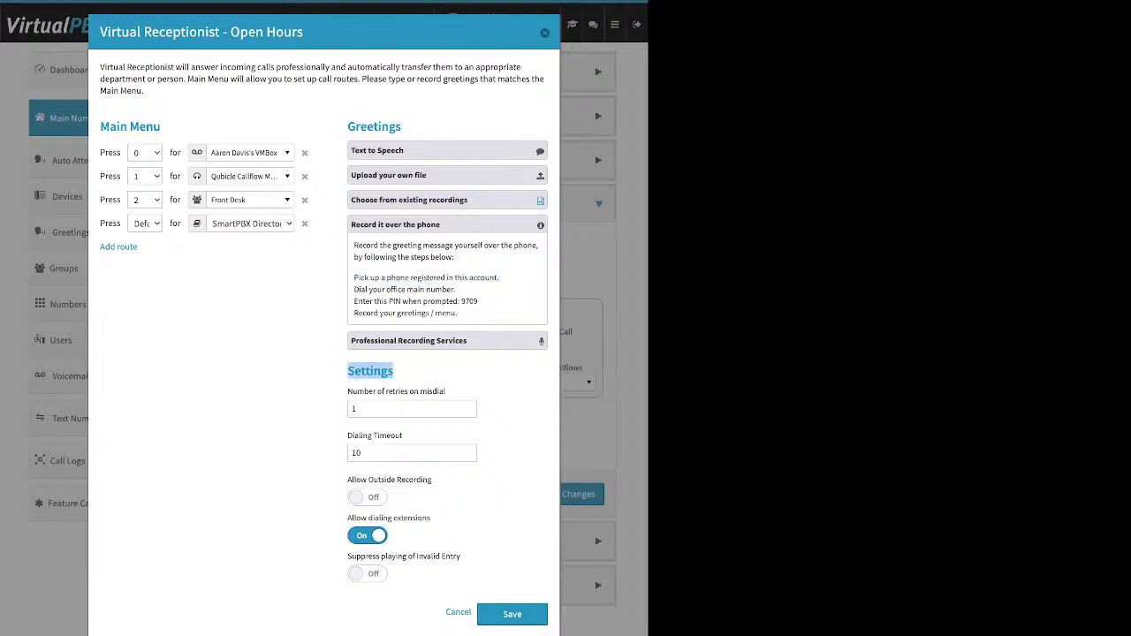
triple_click(389, 480)
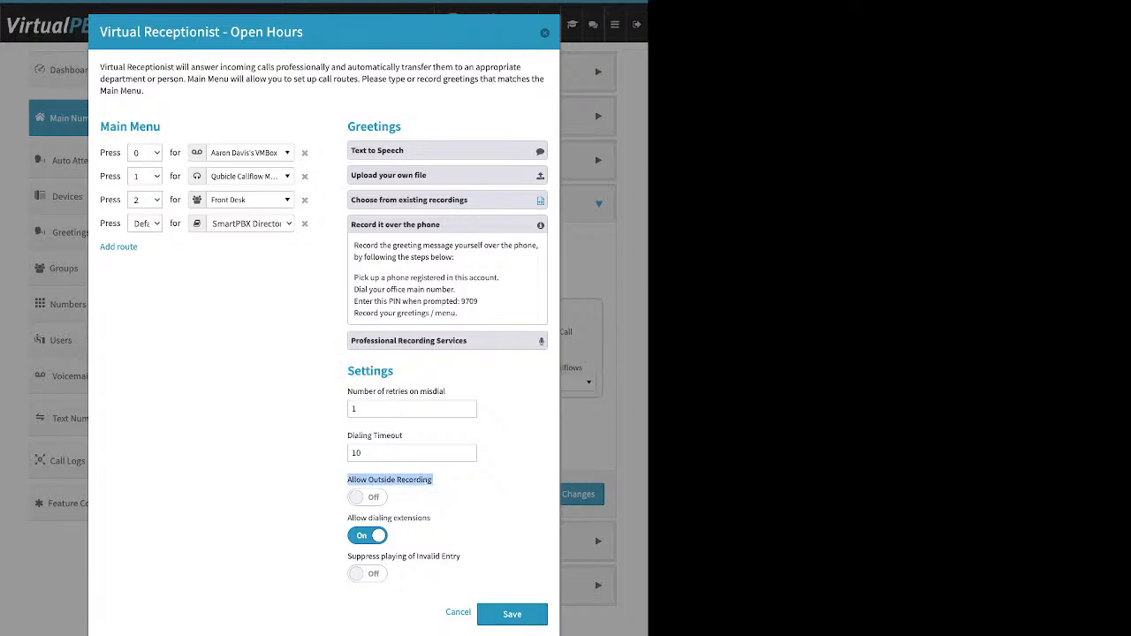
left_click(368, 498)
Set Allow Outside Recording back to Off
left_click_drag(479, 302, 466, 302)
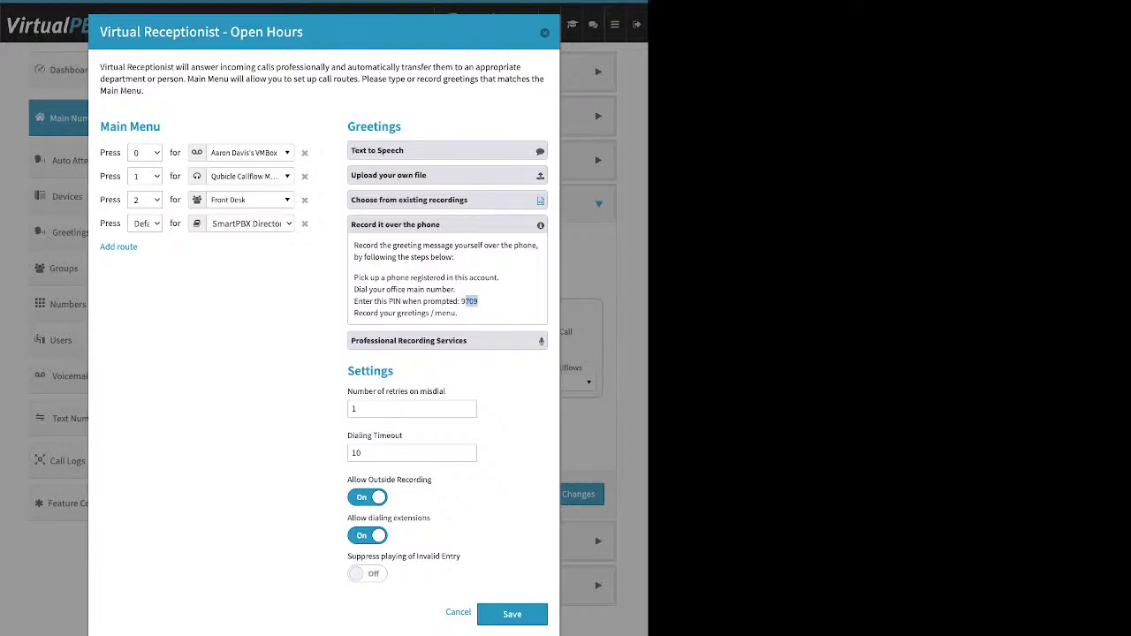
left_click(367, 497)
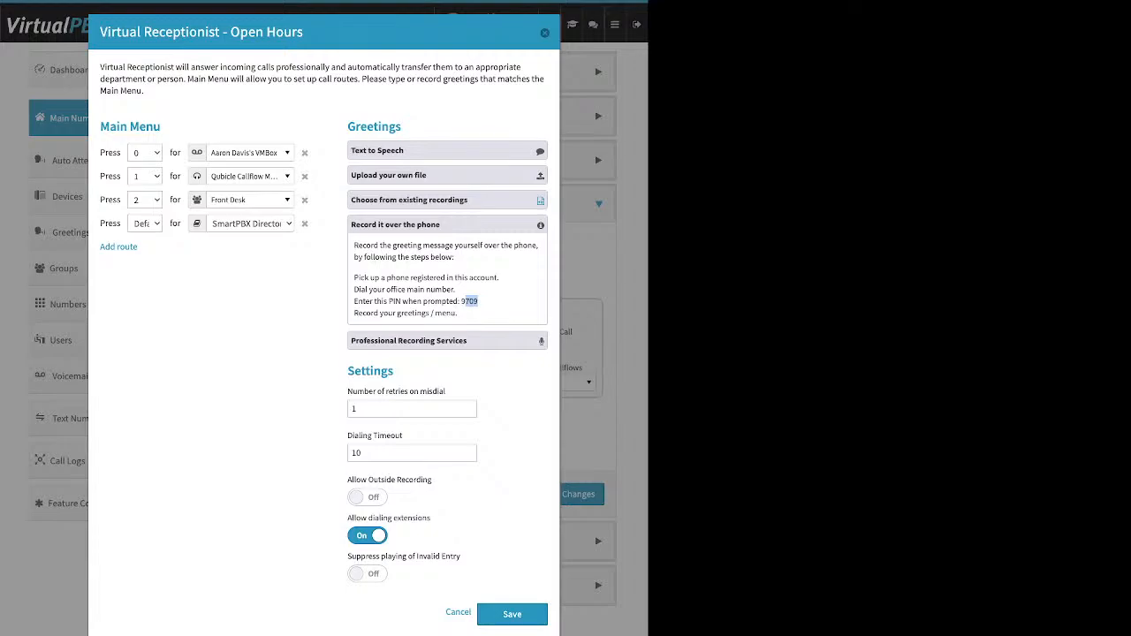
Look over the professional recording and greeting upload options, then collapse them
left_click(447, 341)
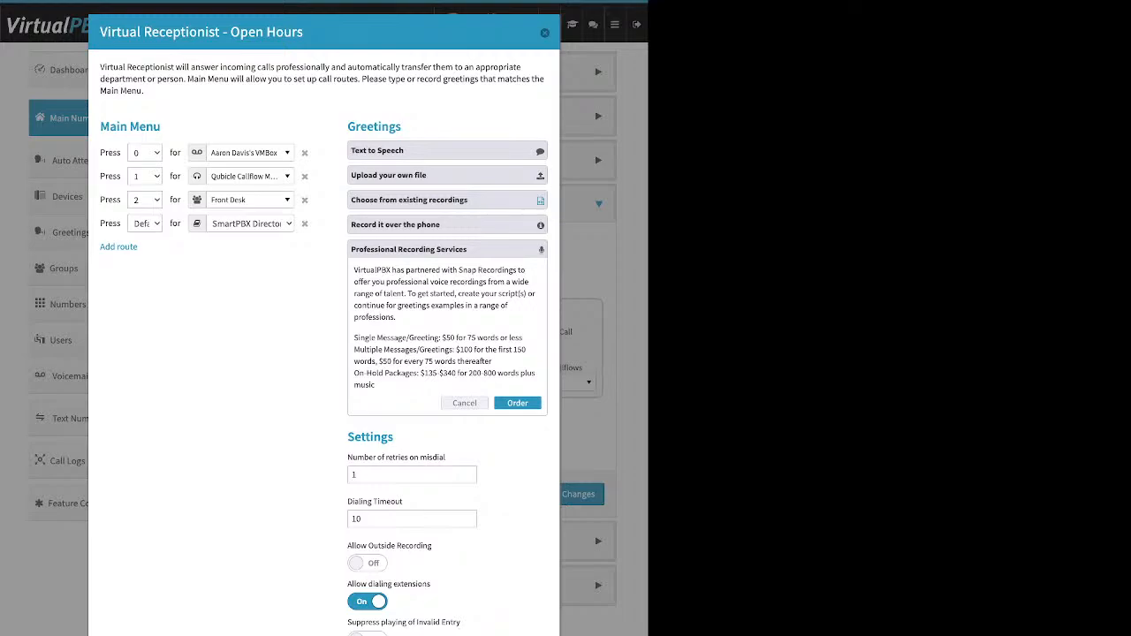
left_click(447, 175)
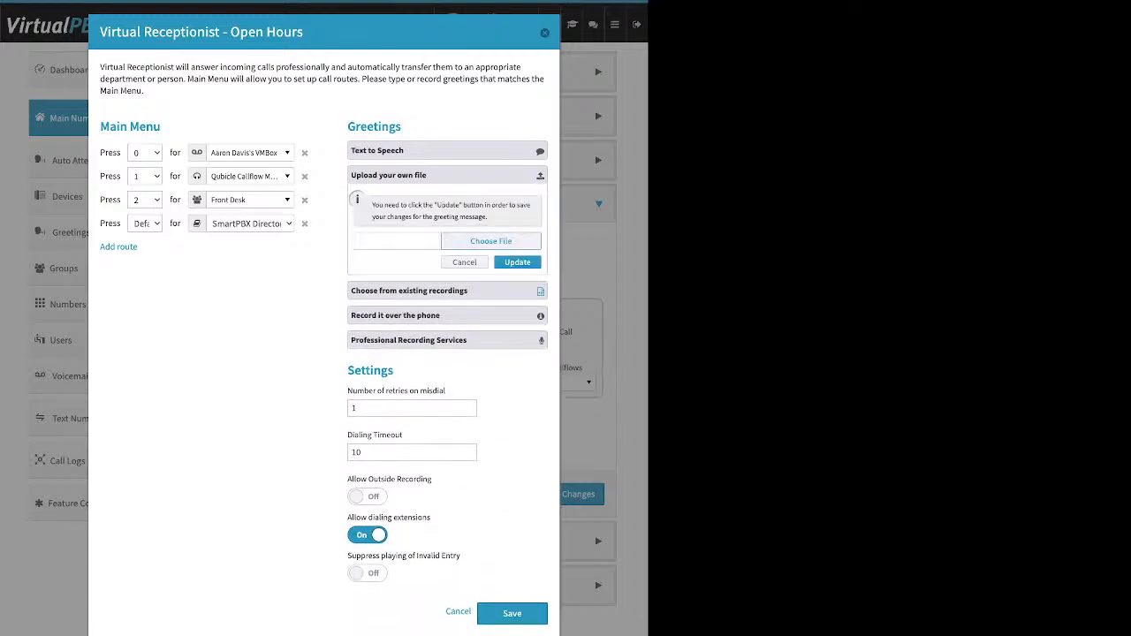
left_click(464, 262)
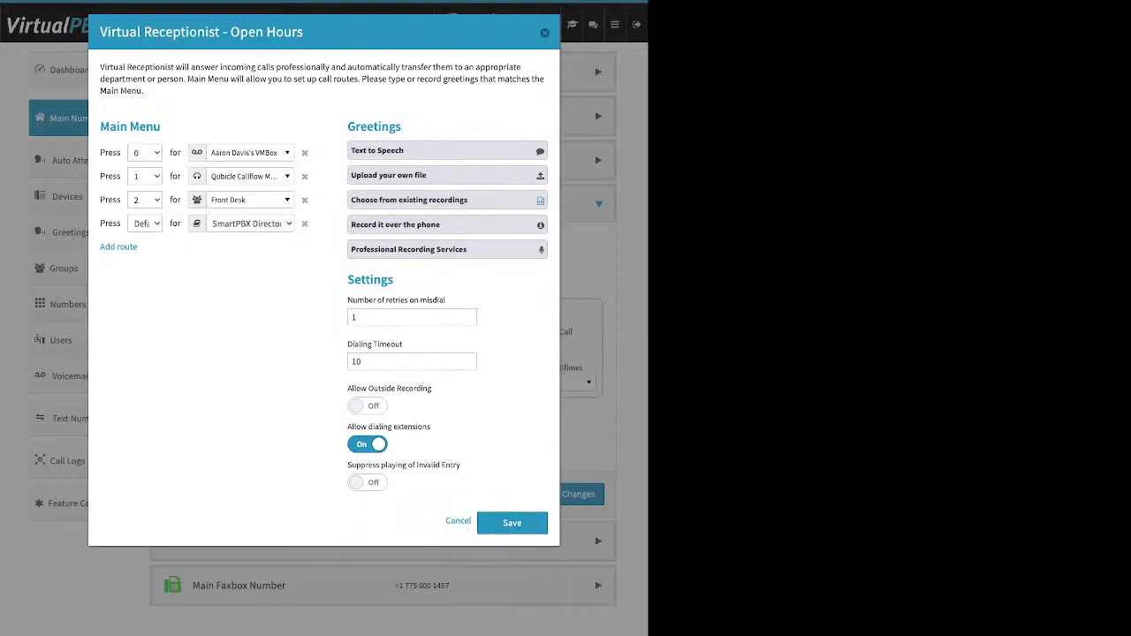
Change the Open Hours Dialing Timeout from 10 to 5, keeping 1 retry on misdial
left_click_drag(347, 299, 446, 300)
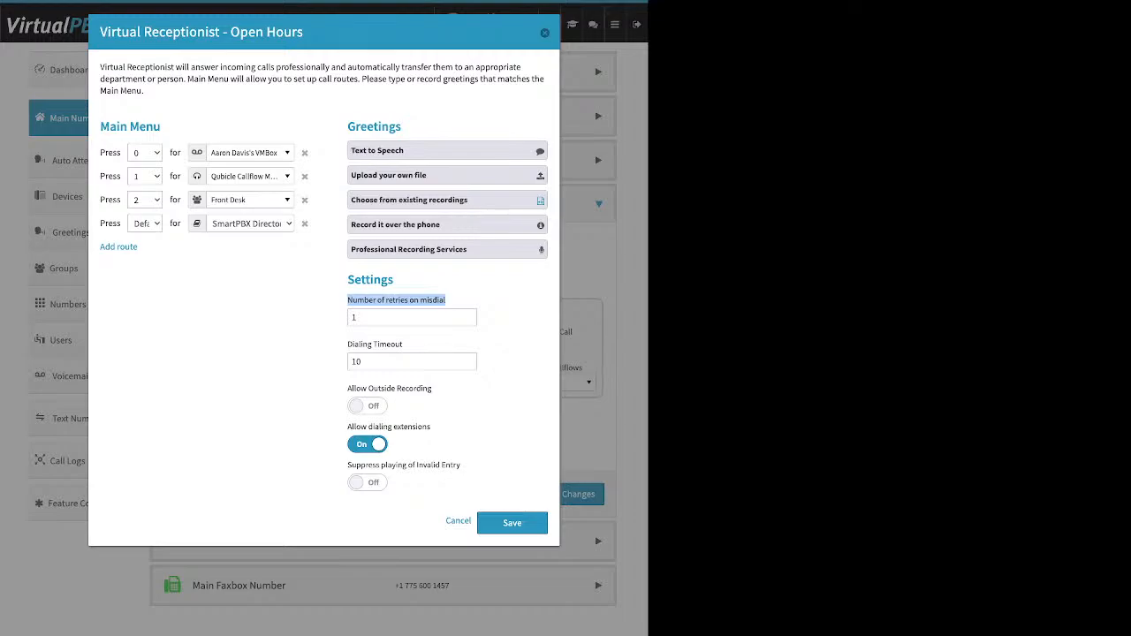
left_click(371, 317)
key("ctrl+a")
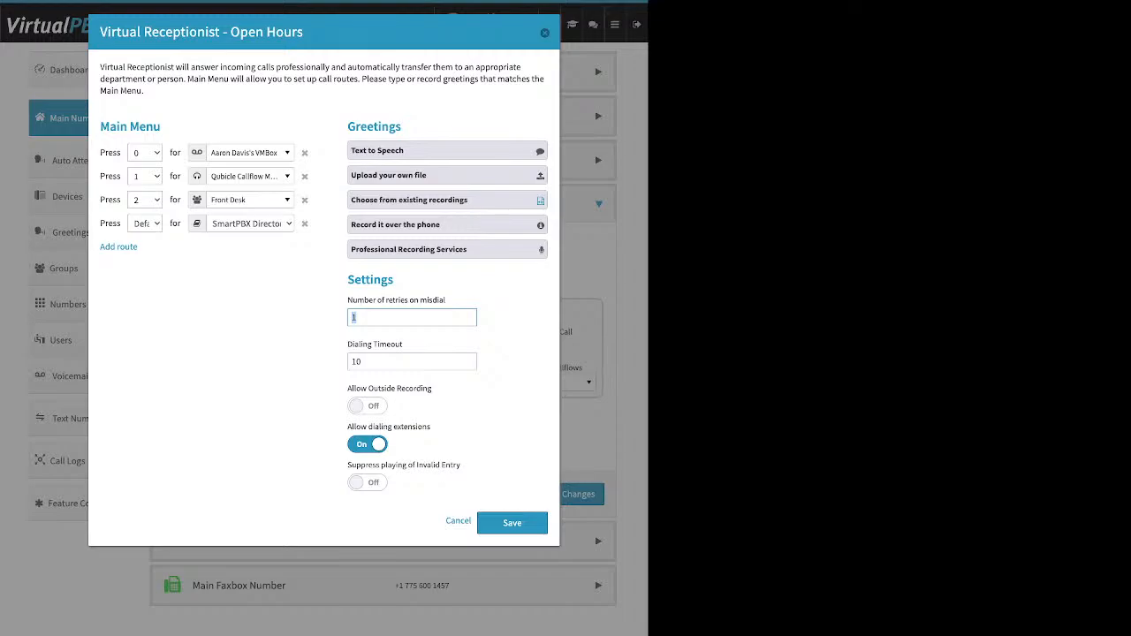
left_click_drag(348, 344, 403, 344)
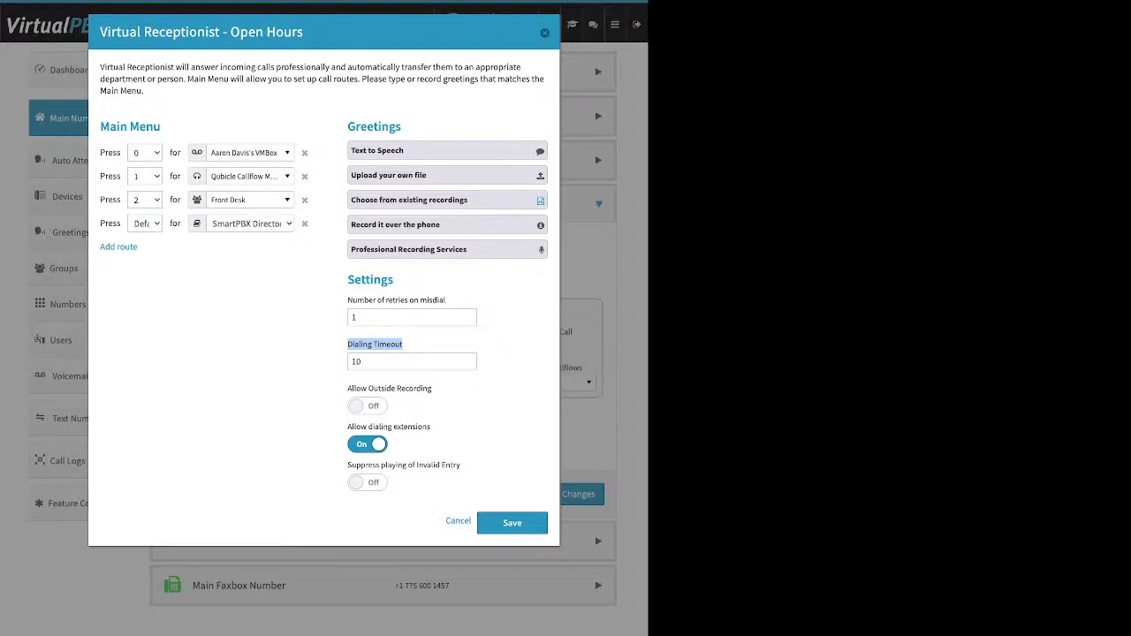
double_click(357, 362)
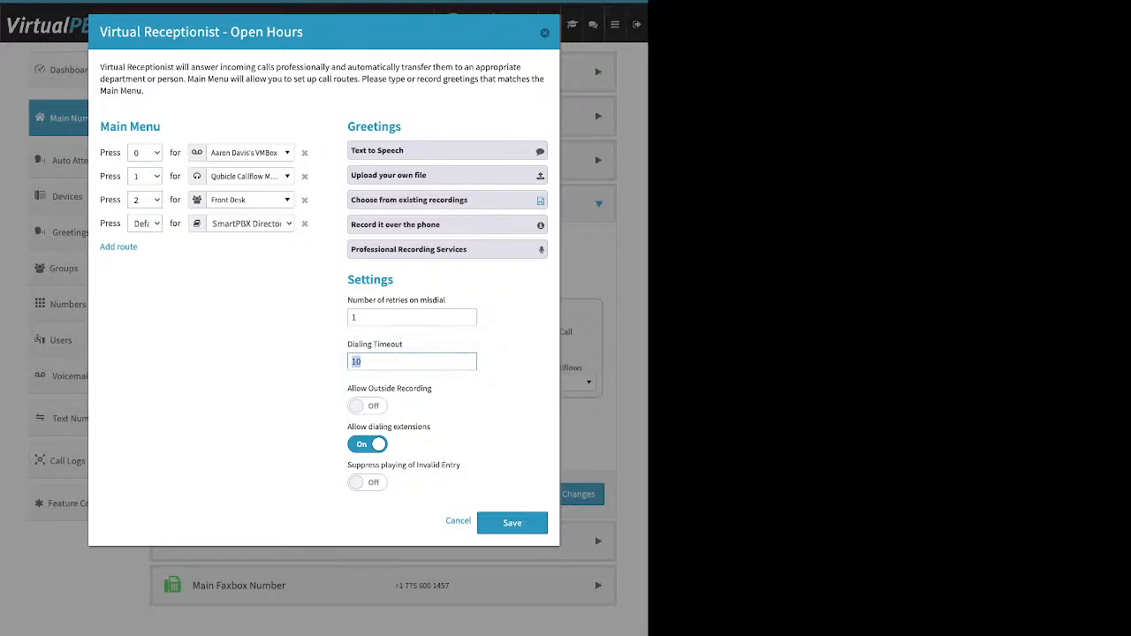
type("5")
double_click(354, 362)
key("shift+Tab")
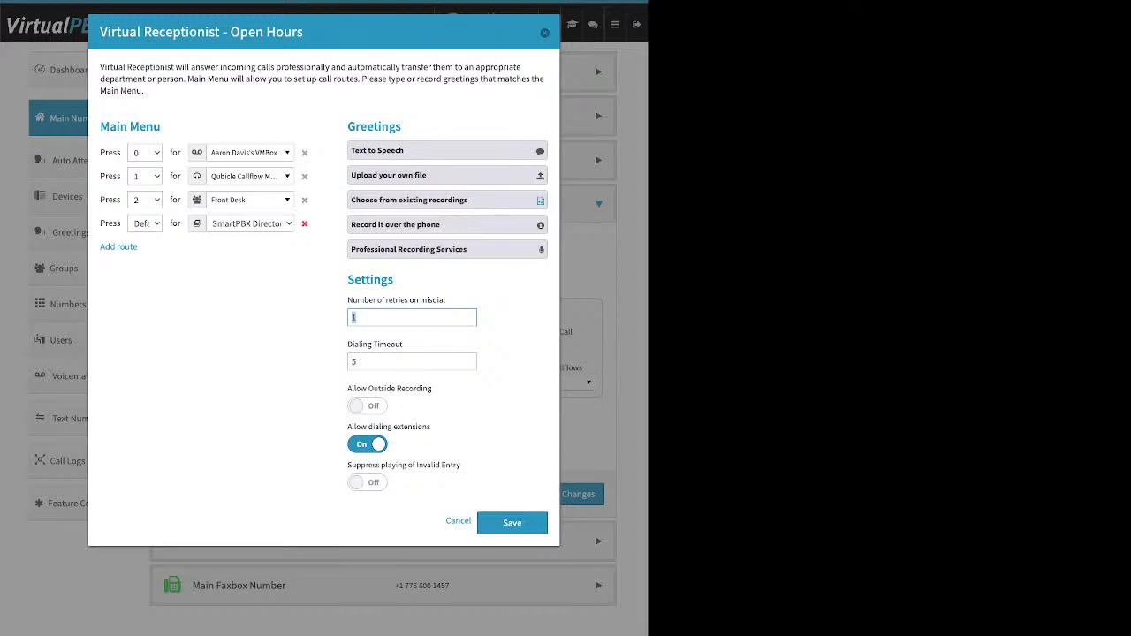
Remove the Default route to the SmartPBX Directory from the Open Hours menu
left_click(304, 223)
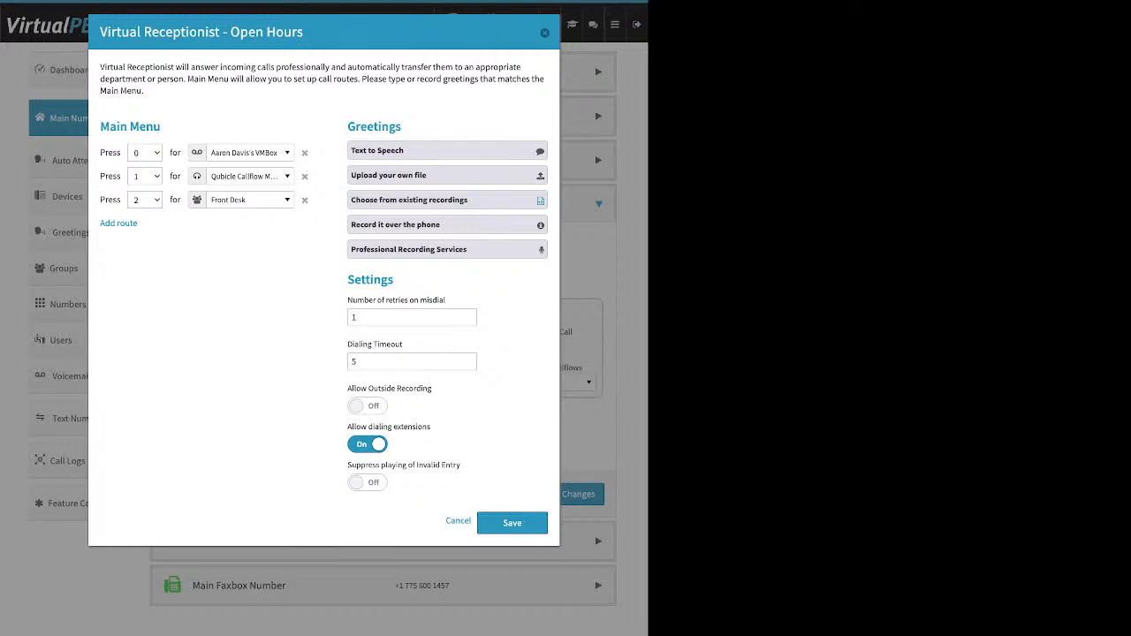
triple_click(390, 389)
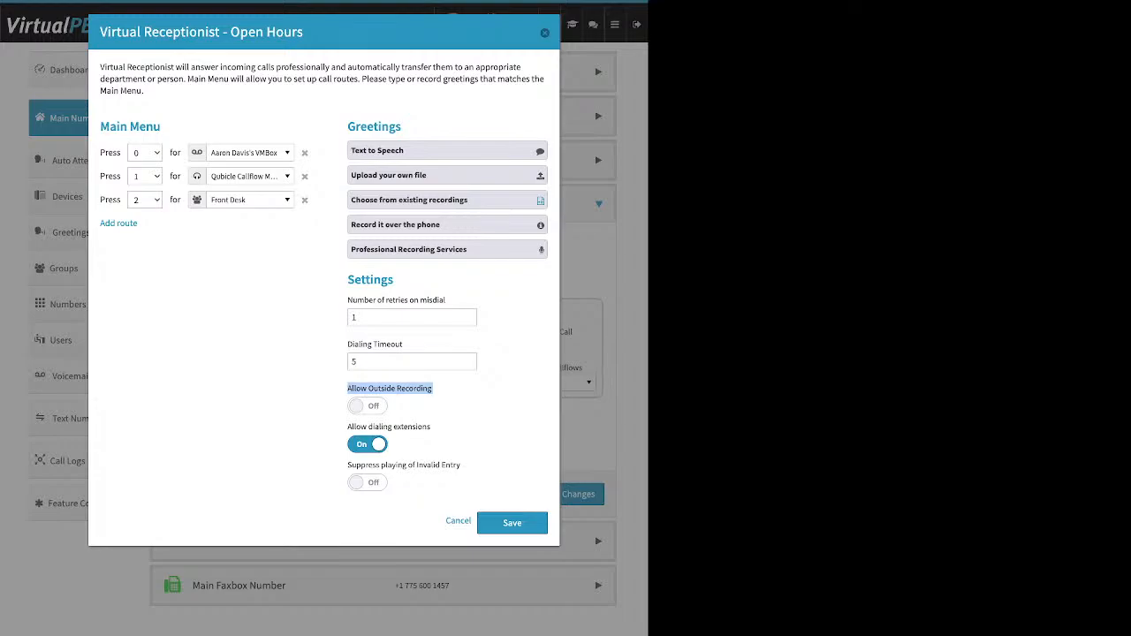
left_click(390, 389)
Toggle Allow dialing extensions and Suppress Invalid Entry, restoring both to their original states
left_click_drag(433, 427, 346, 427)
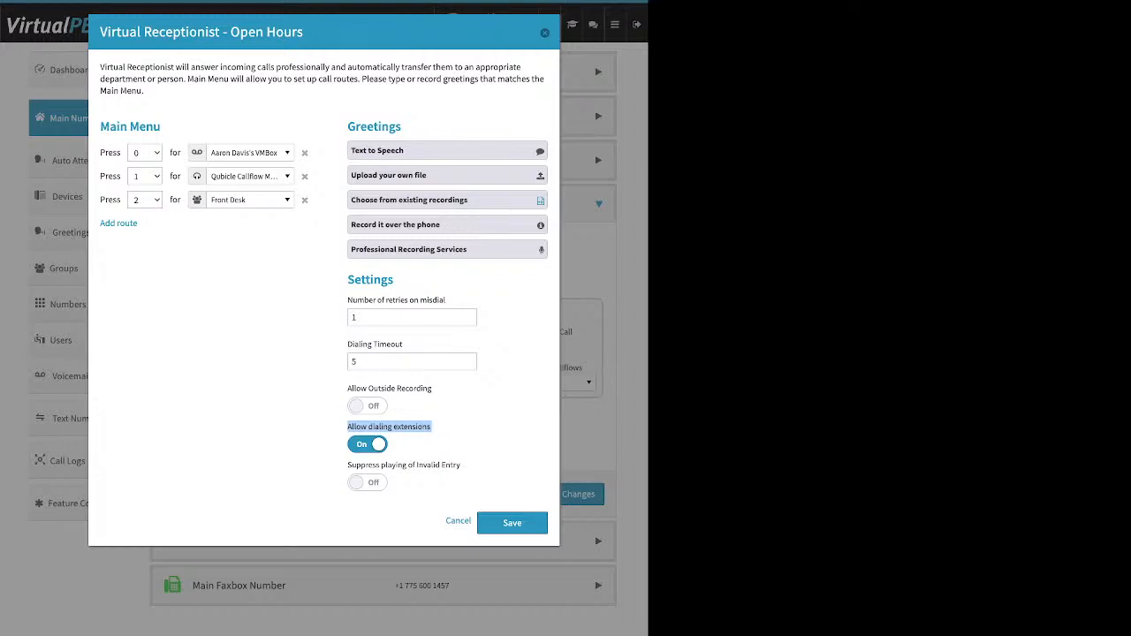
left_click(368, 444)
left_click(367, 445)
left_click_drag(348, 465, 461, 465)
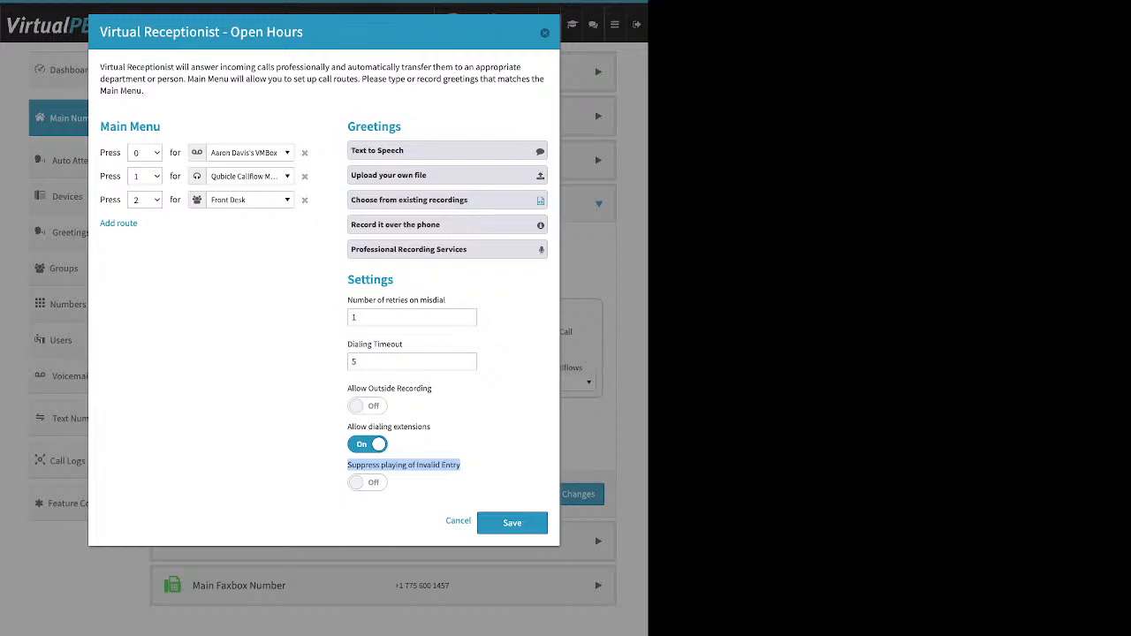
left_click(477, 466)
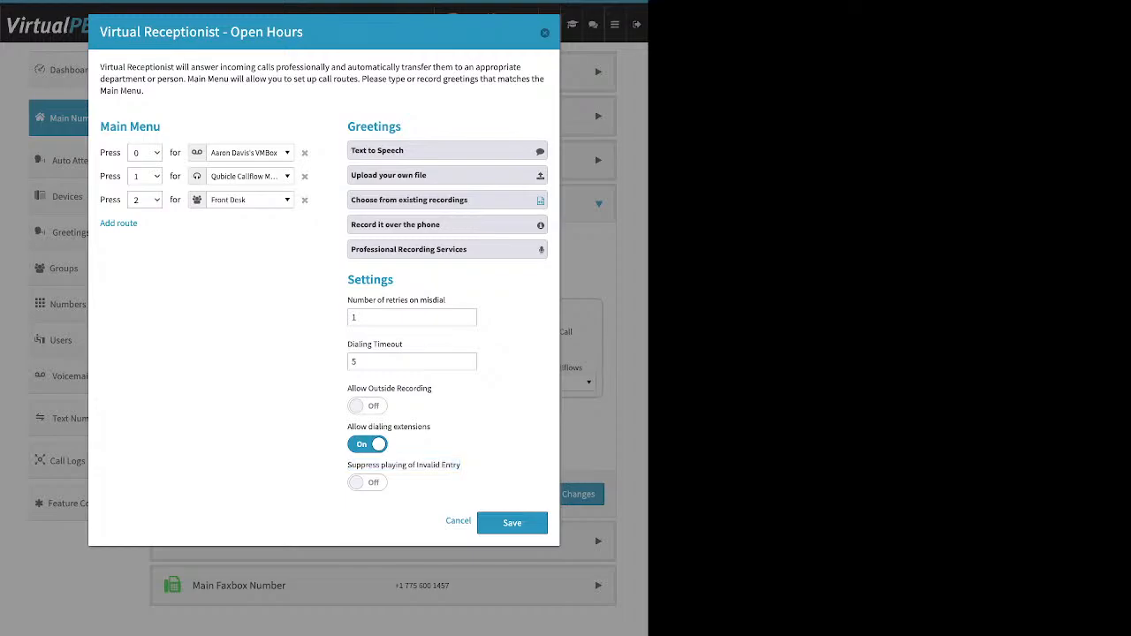
left_click(368, 483)
left_click(368, 482)
Save the Open Hours receptionist settings
left_click_drag(100, 126, 120, 126)
left_click_drag(355, 126, 402, 127)
left_click_drag(348, 279, 394, 279)
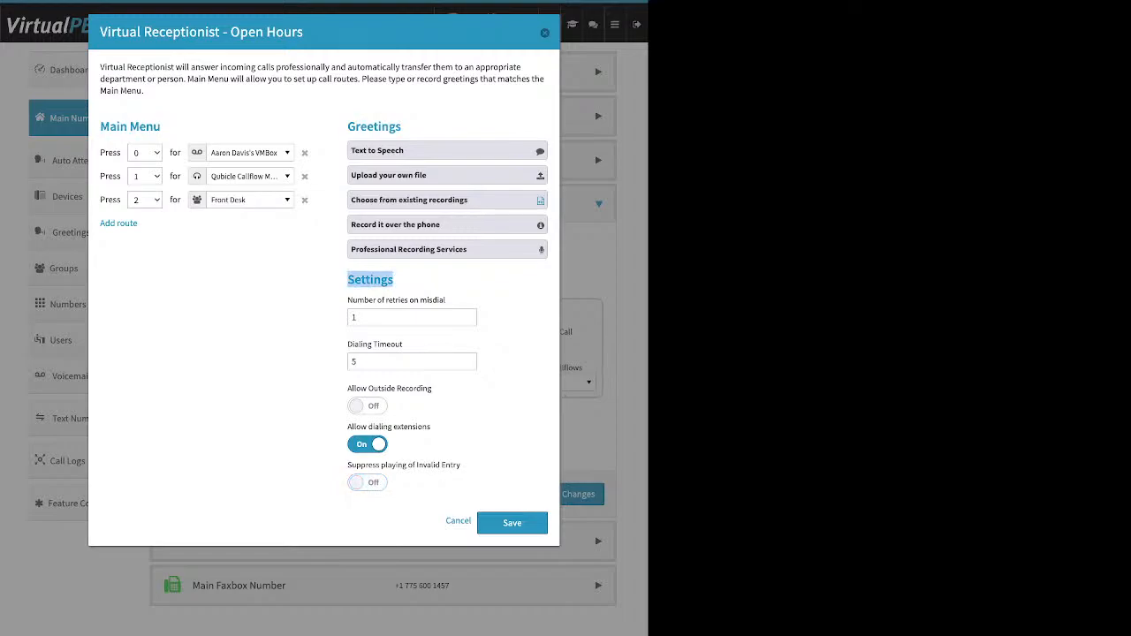
left_click(512, 522)
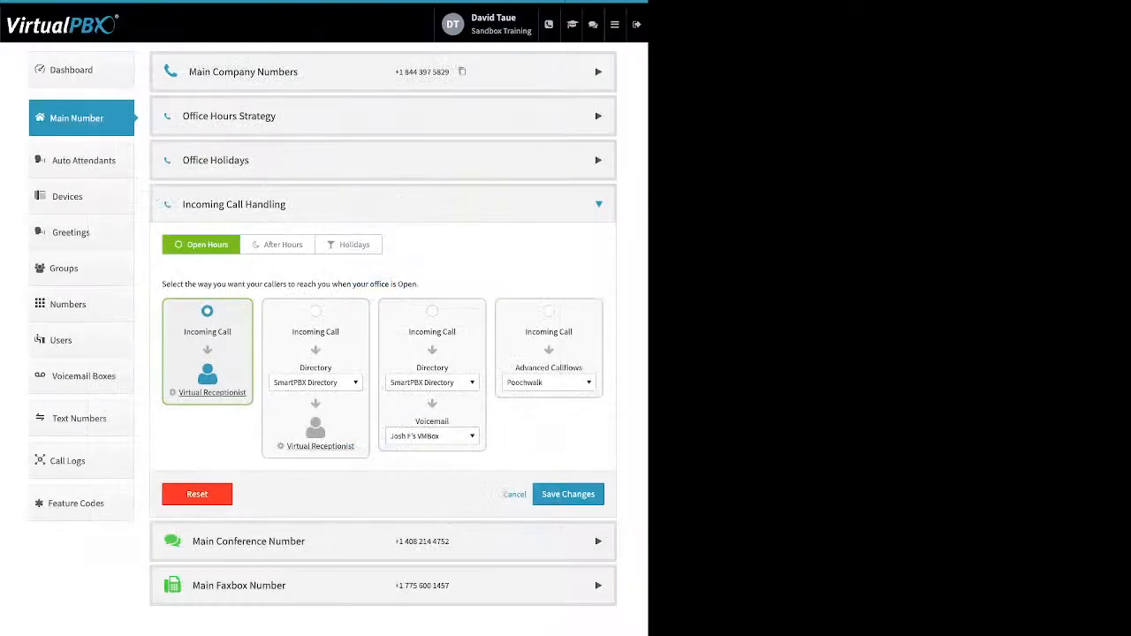
Save the Open Hours call strategy and switch Incoming Call Handling to After Hours
left_click(568, 494)
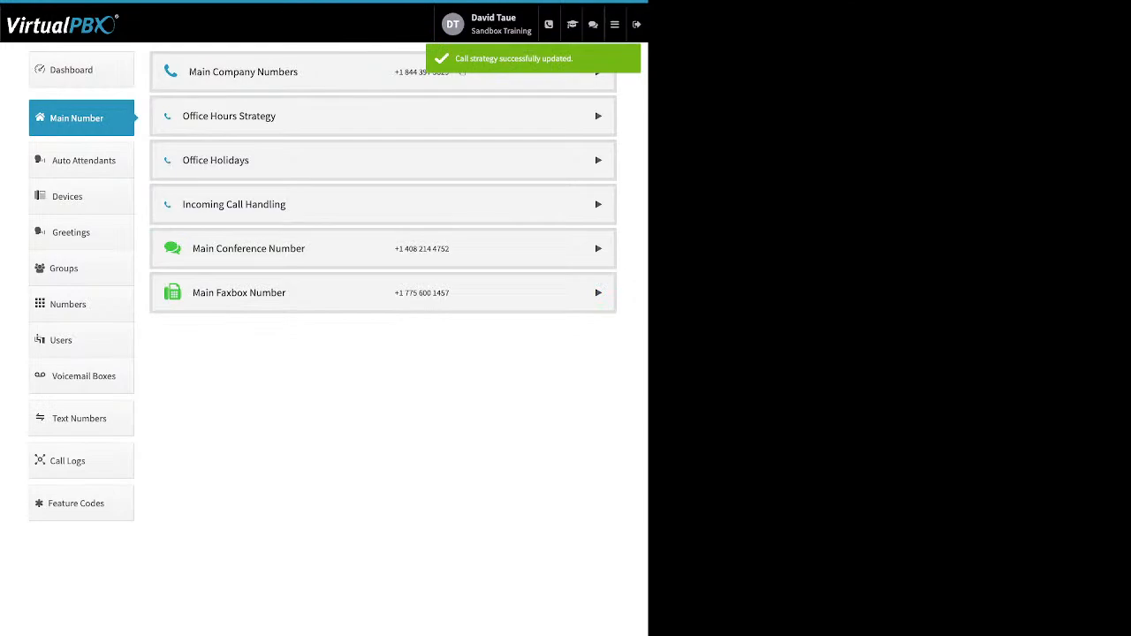
left_click(598, 204)
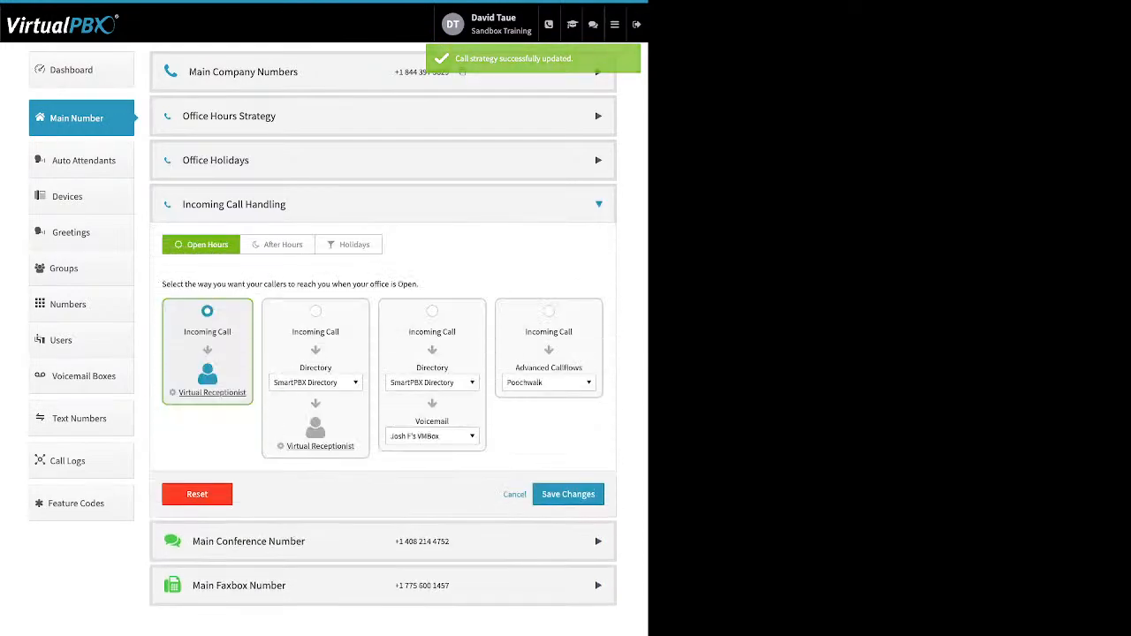
left_click(277, 245)
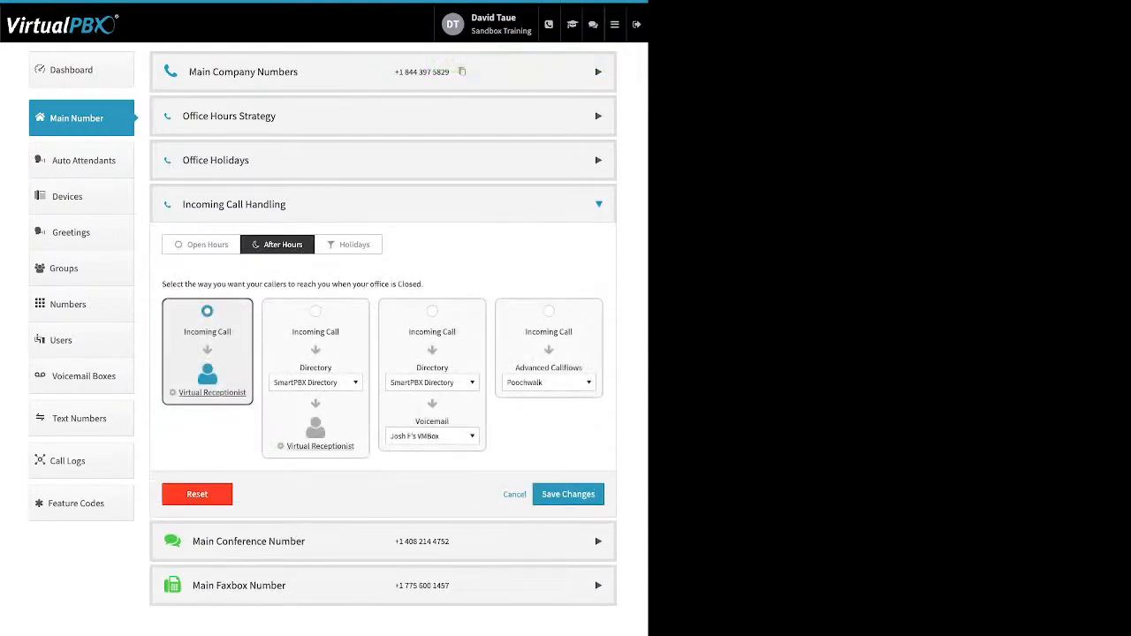
Add a Default route to the After Hours virtual receptionist menu and save it
left_click(212, 392)
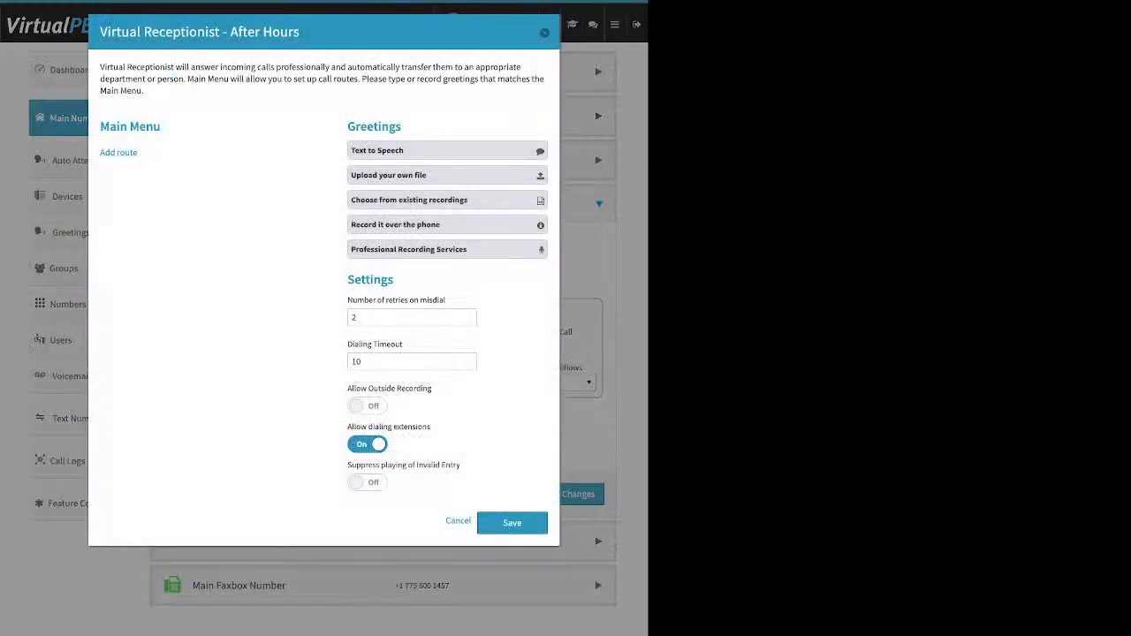
left_click(118, 153)
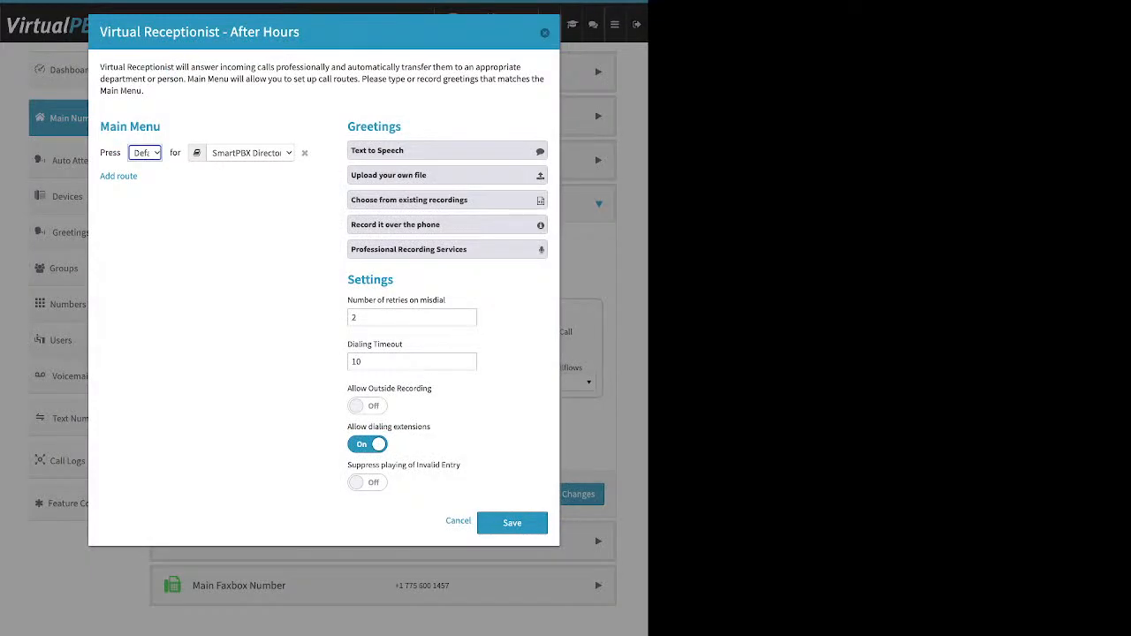
left_click(410, 200)
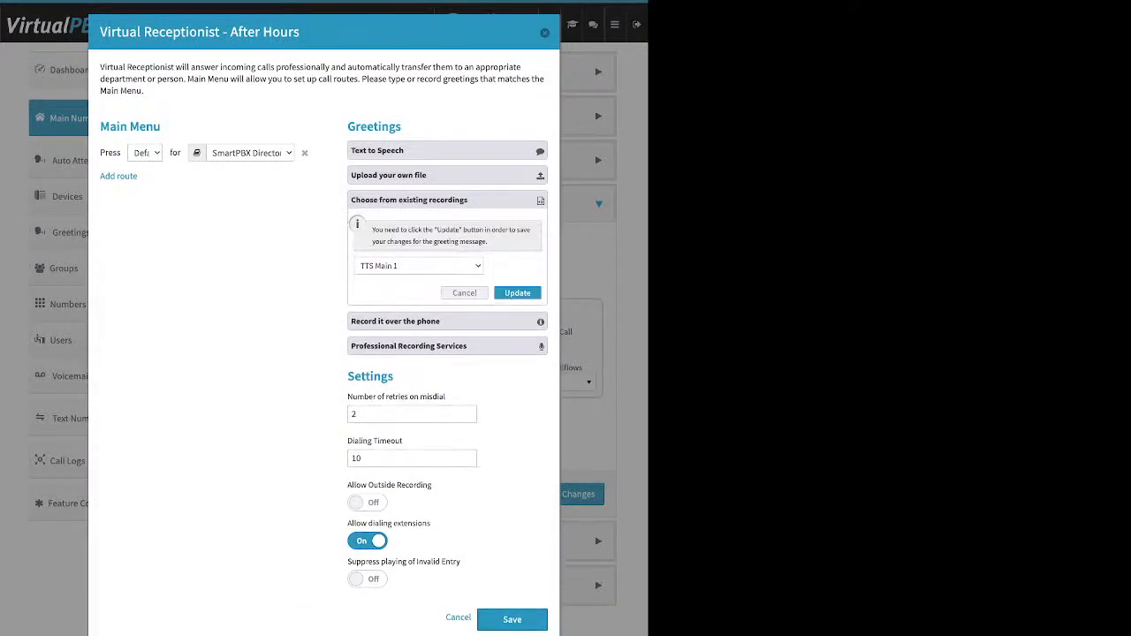
left_click(518, 293)
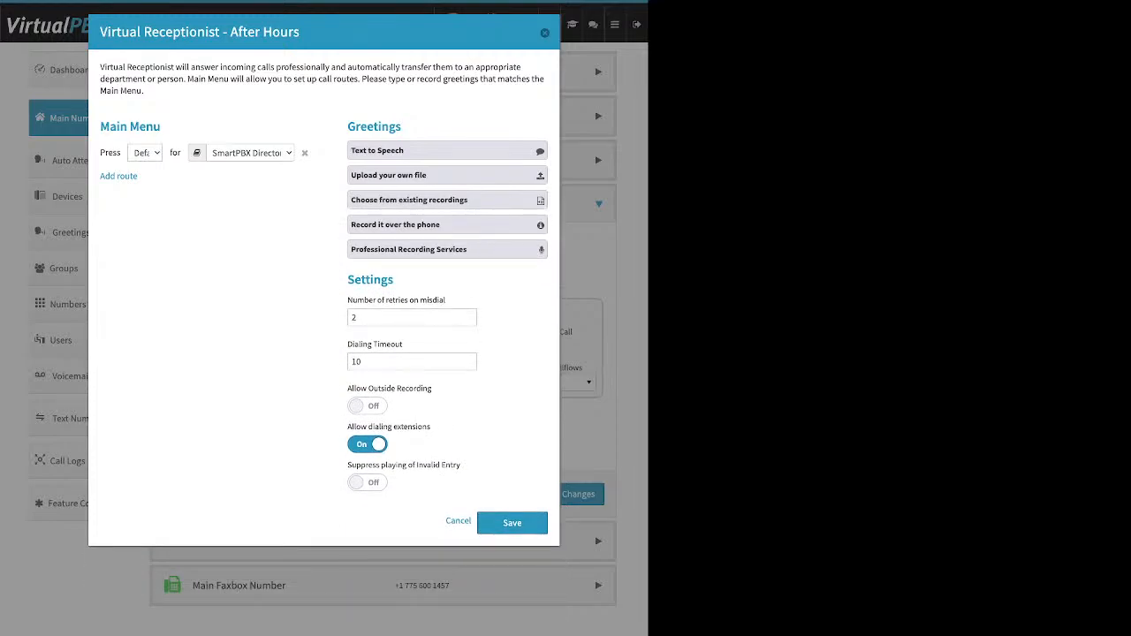
left_click(513, 524)
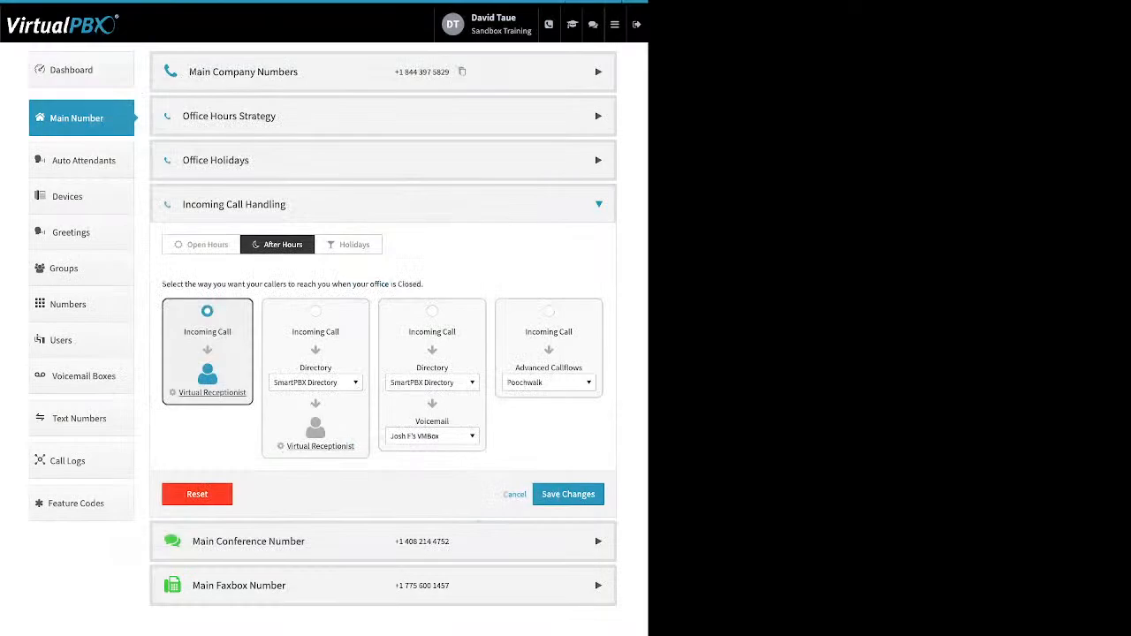
Route After Hours calls to the Front Desk group first, then the Virtual Receptionist
left_click(315, 311)
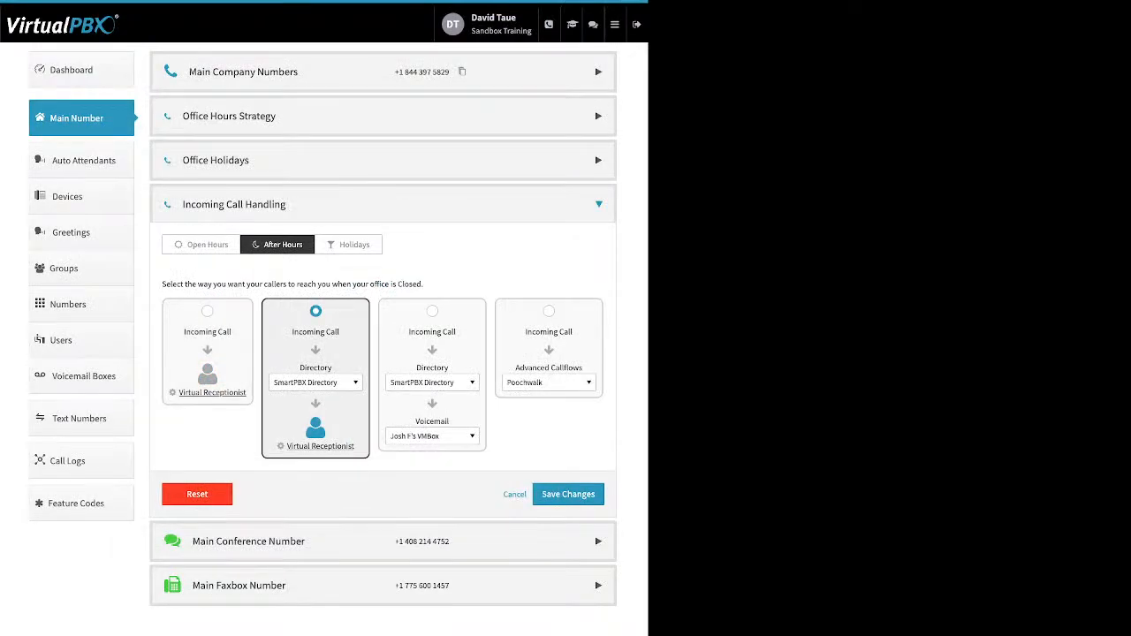
left_click(315, 383)
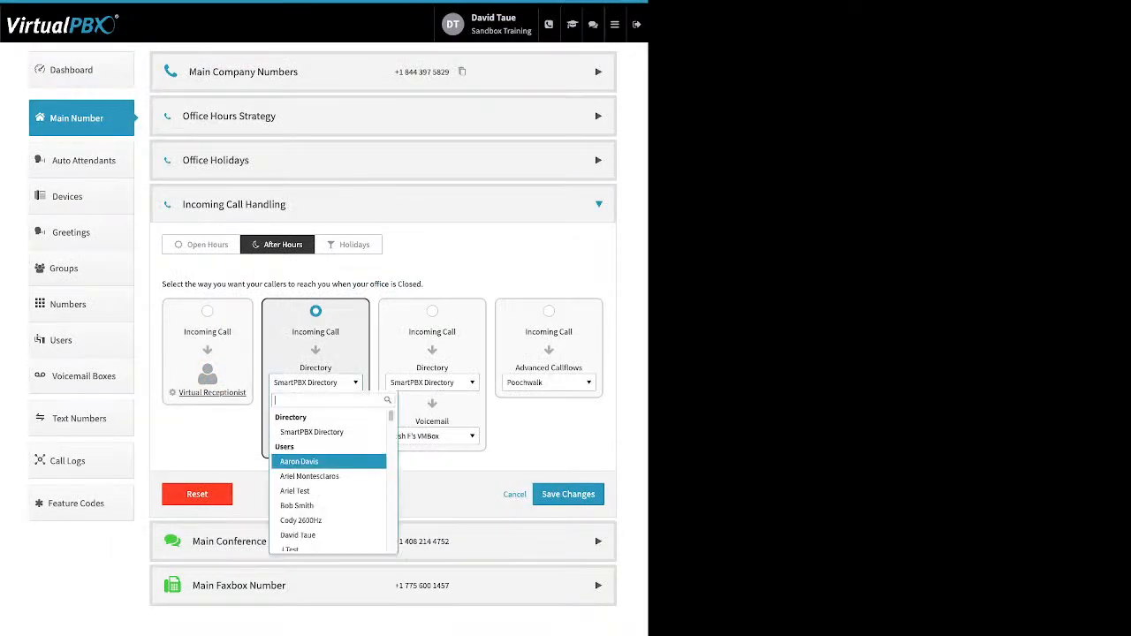
scroll(328, 482, "down", 1)
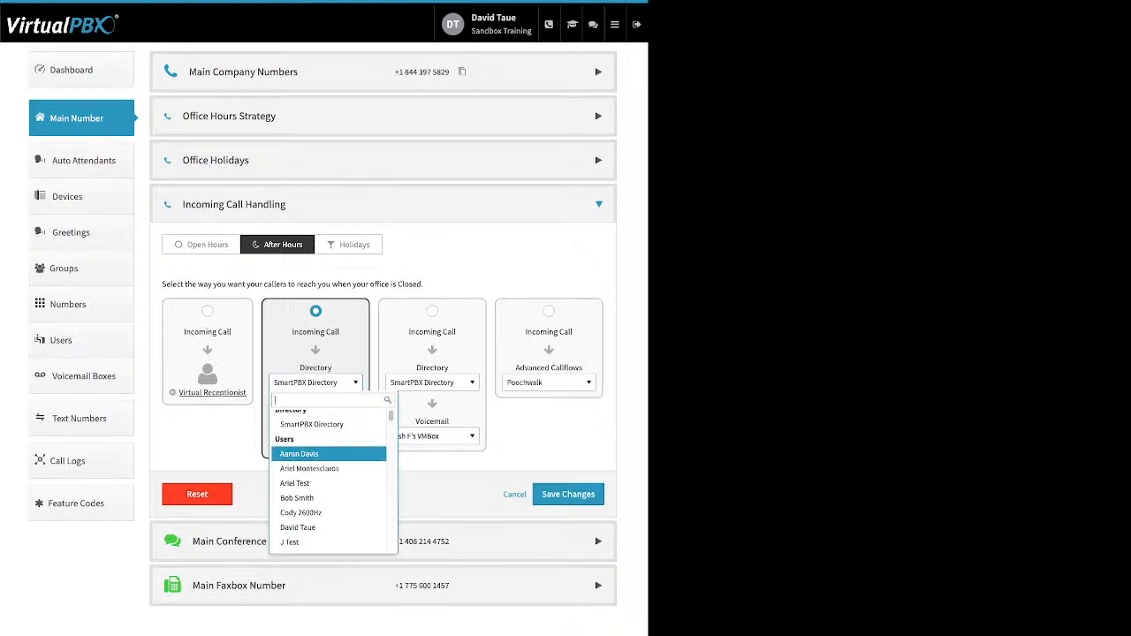
scroll(328, 458, "down", 5)
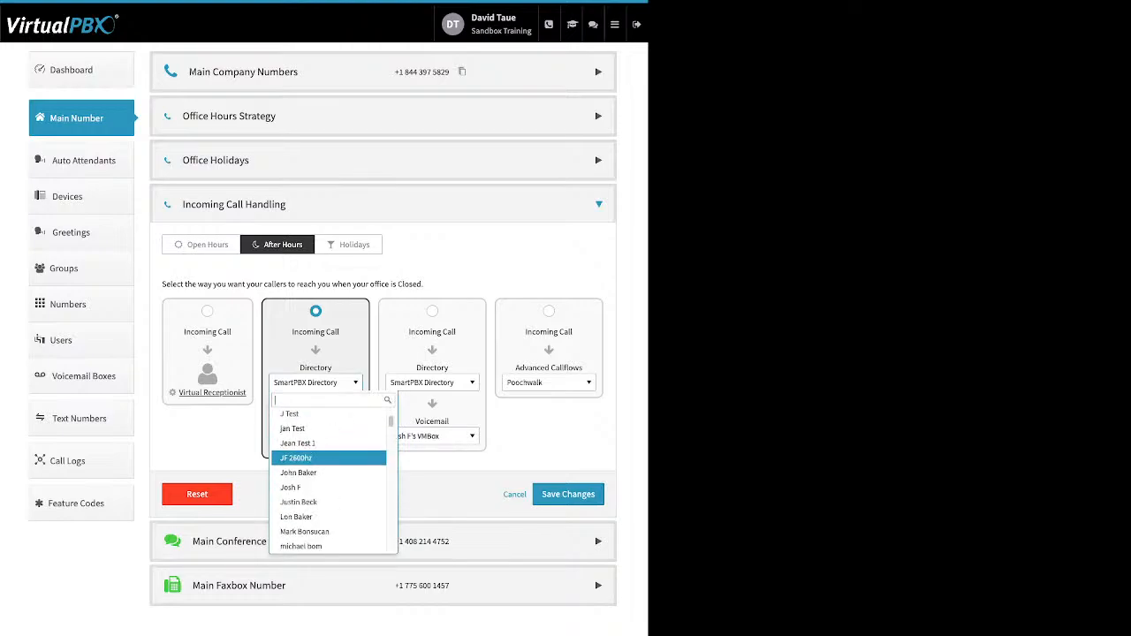
scroll(328, 451, "down", 5)
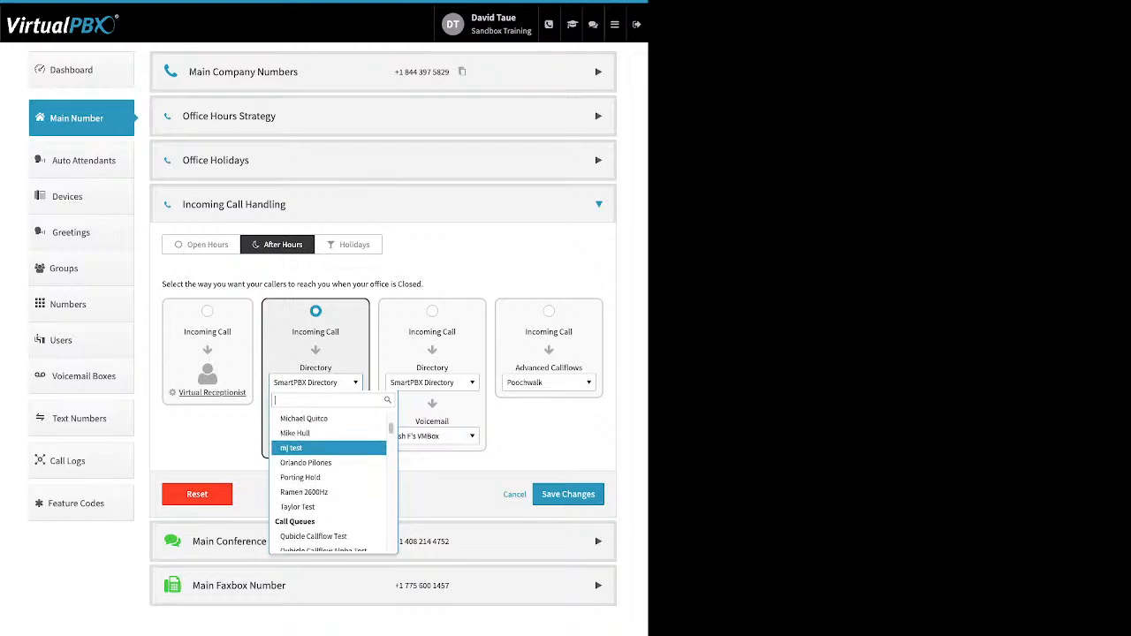
scroll(328, 452, "down", 5)
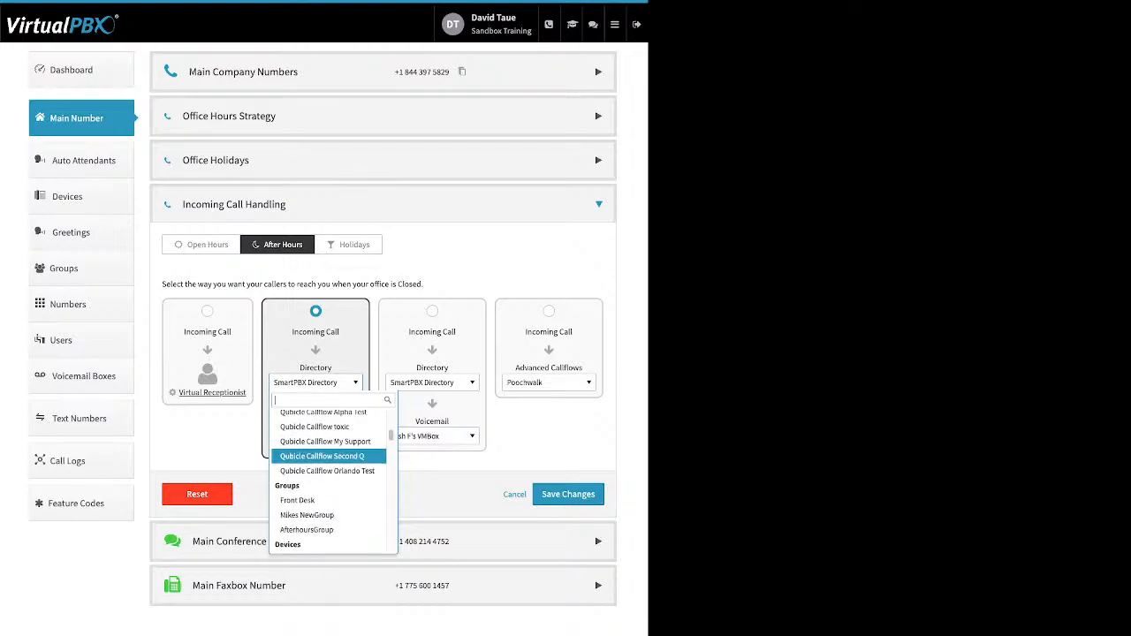
left_click(301, 500)
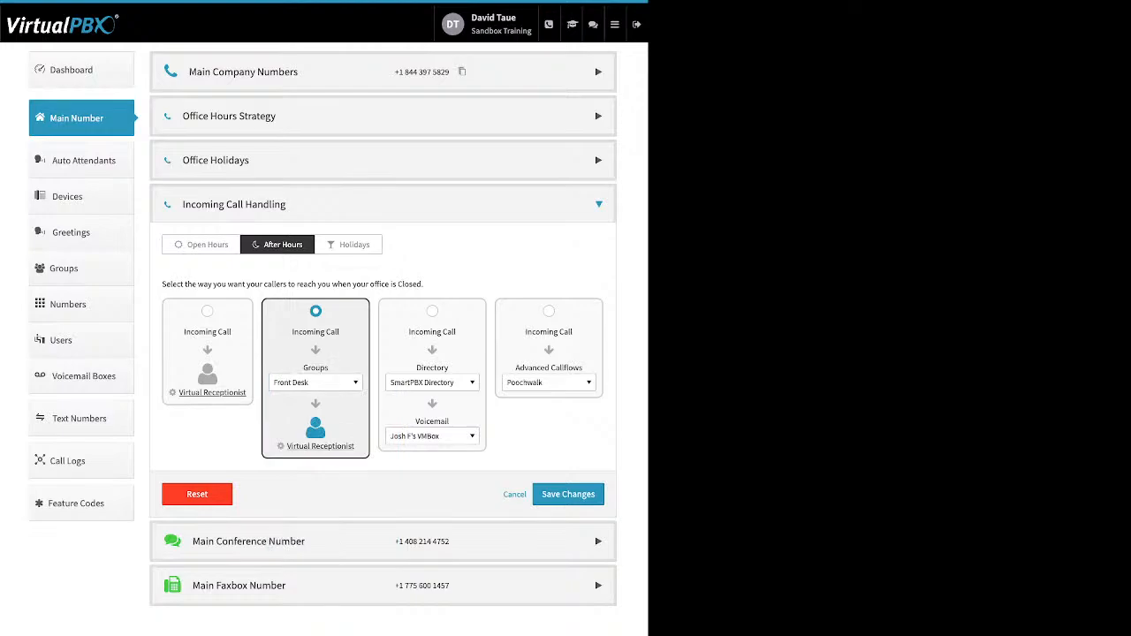
left_click(320, 446)
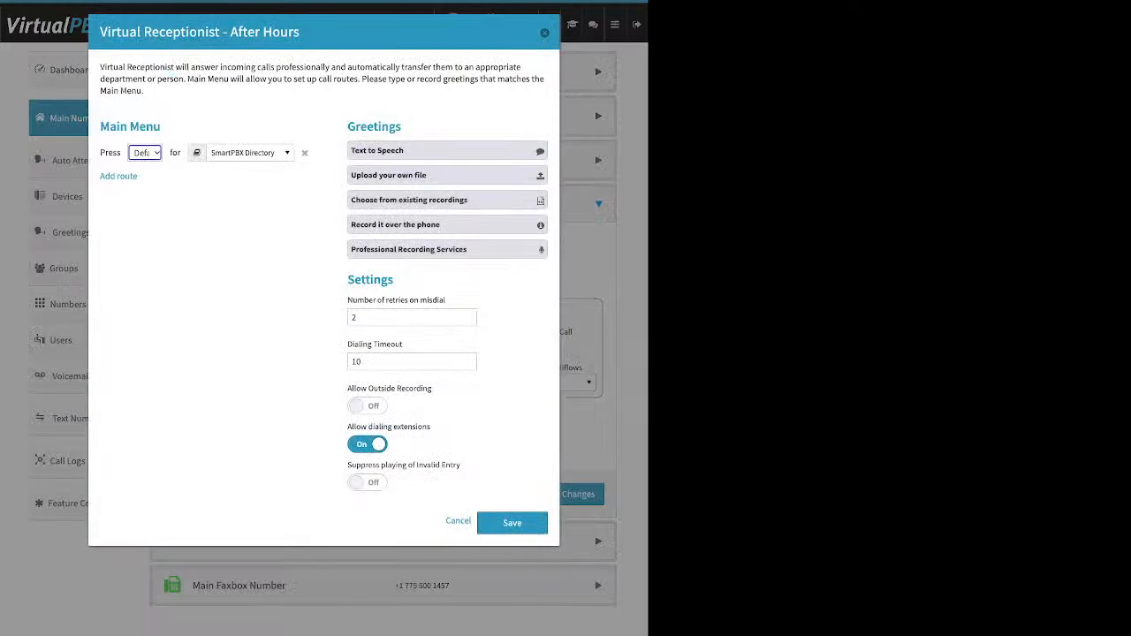
left_click(545, 33)
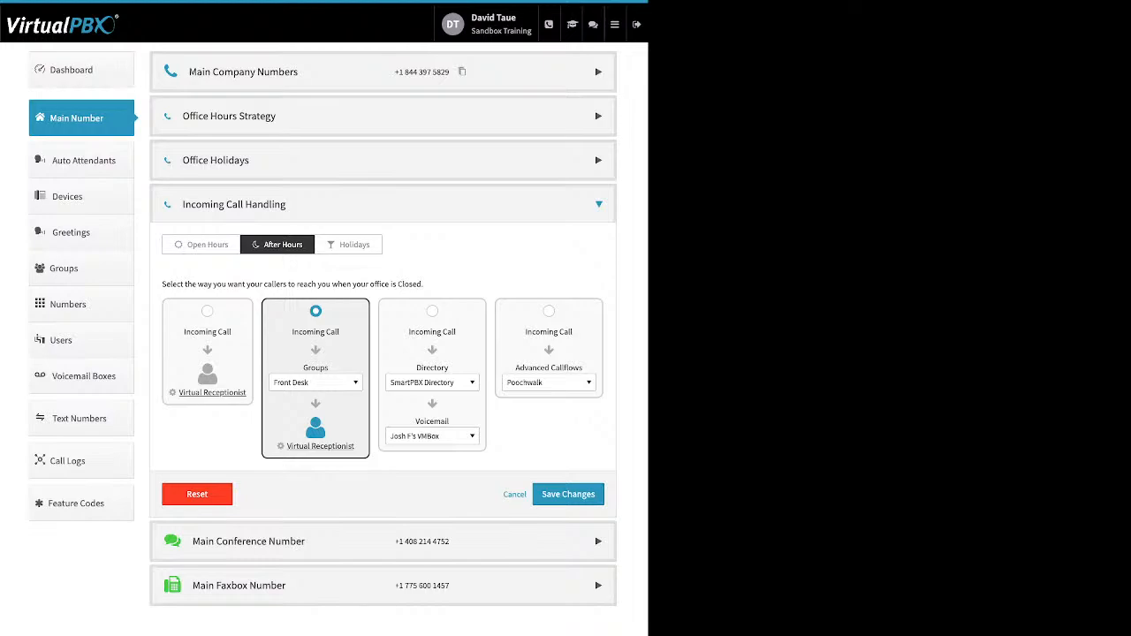
On the Holidays tab, choose a directory-then-voicemail route and pick the Set one 4-6 min.mp3 recording
left_click(432, 311)
left_click(348, 245)
left_click(432, 311)
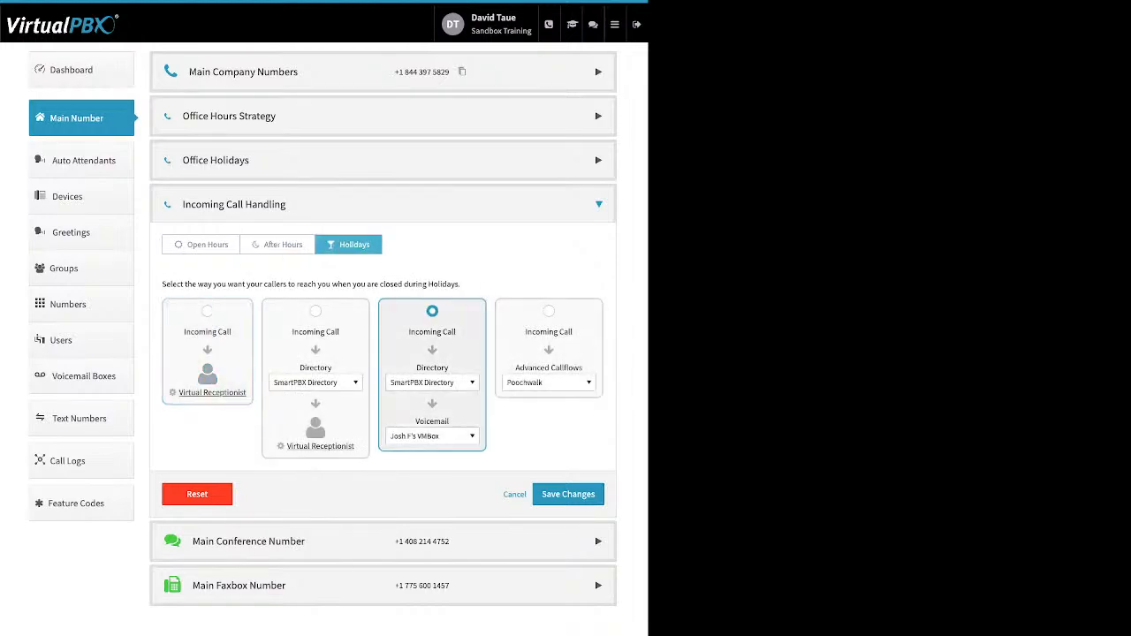
left_click(432, 383)
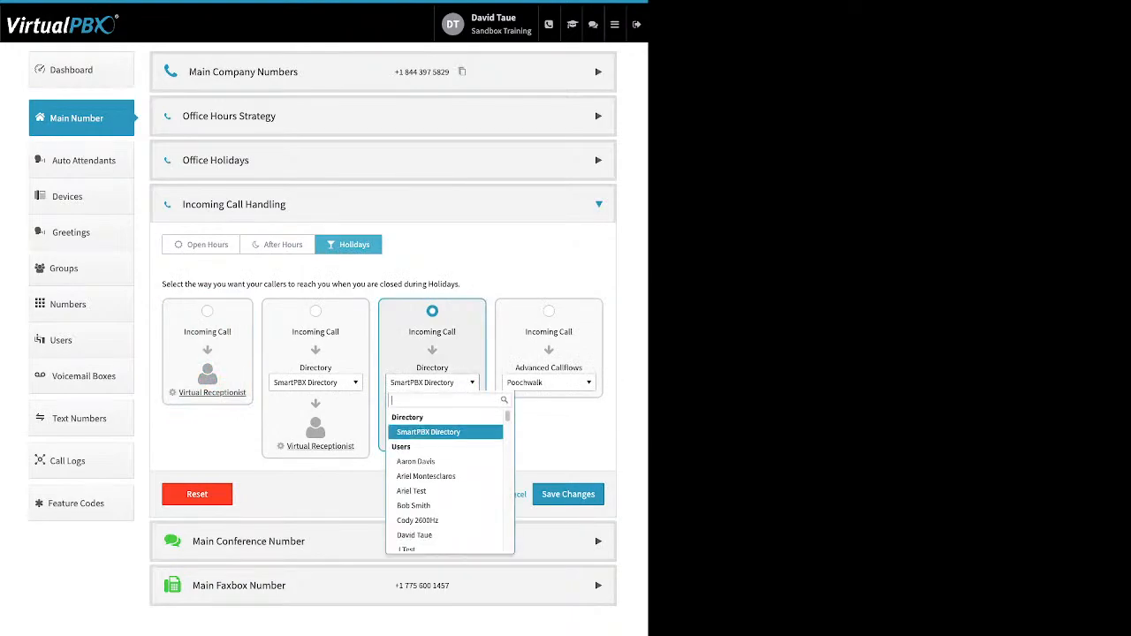
scroll(432, 441, "down", 2)
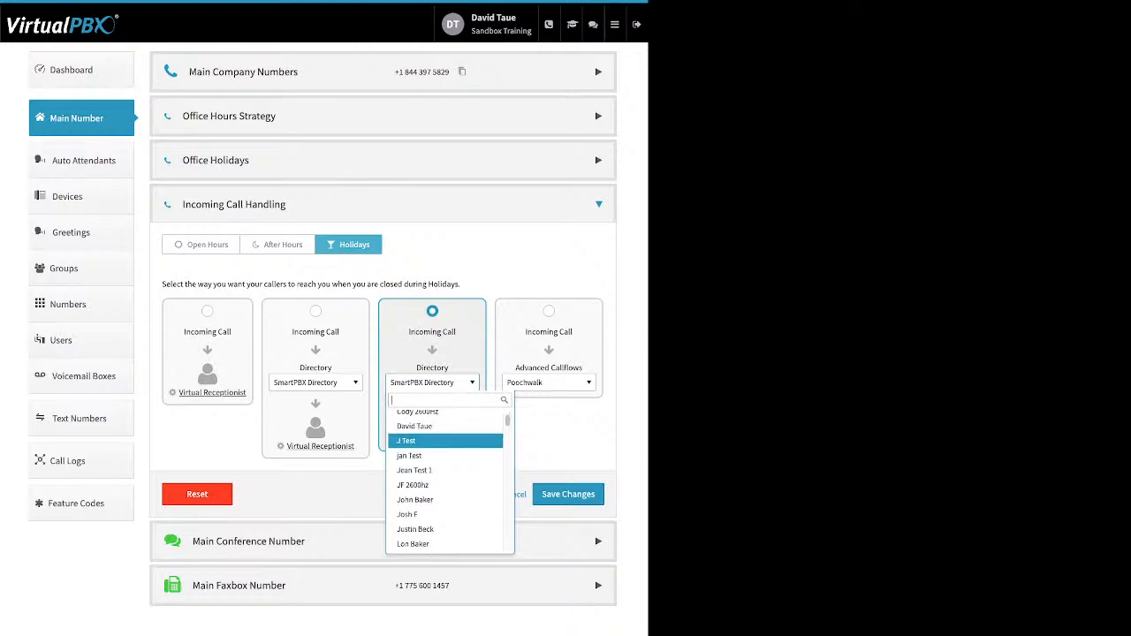
scroll(442, 437, "down", 10)
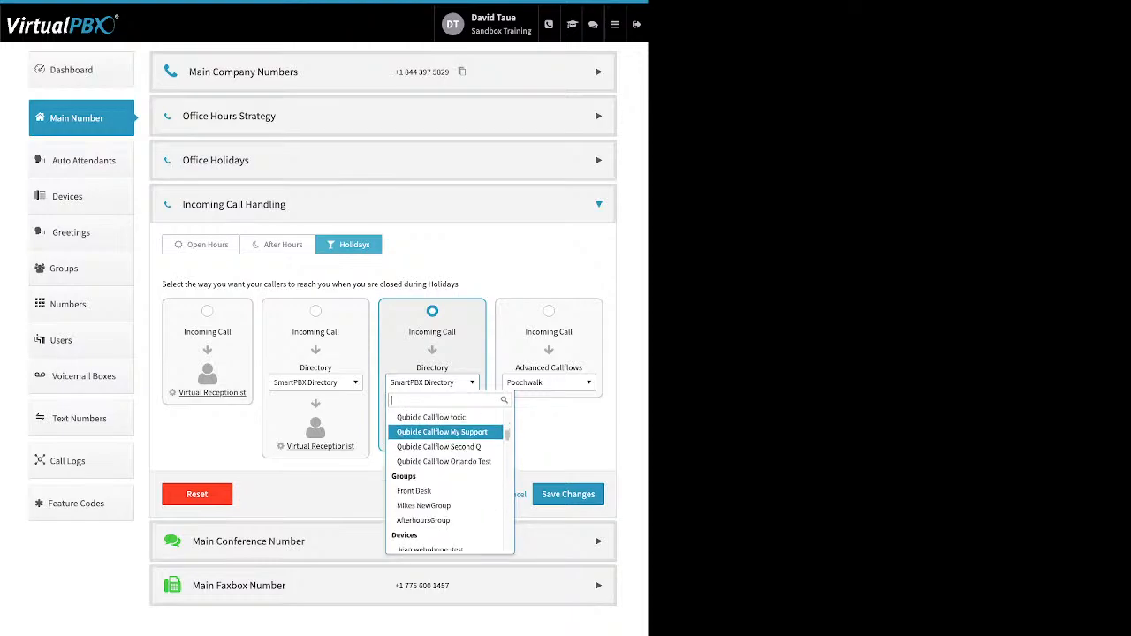
scroll(446, 477, "down", 8)
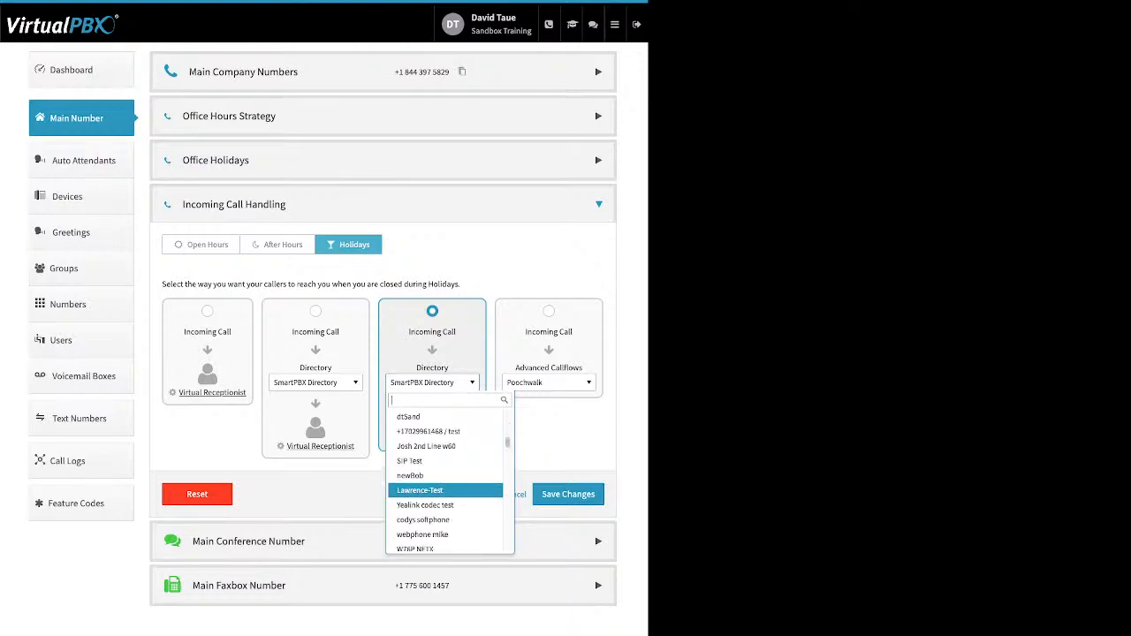
scroll(446, 482, "down", 8)
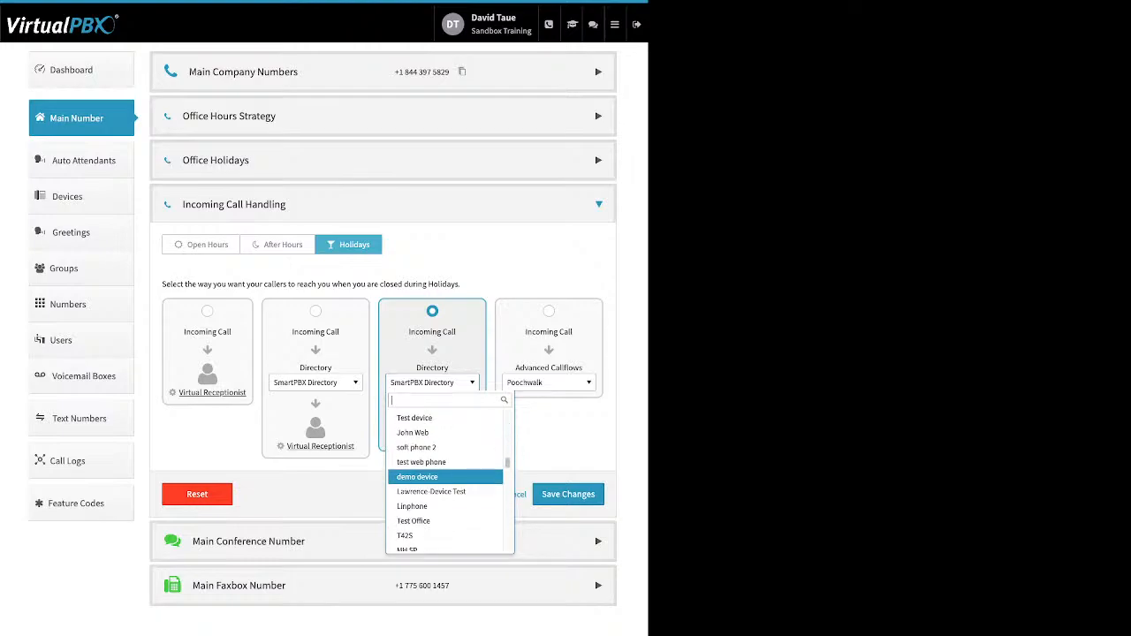
scroll(446, 482, "down", 6)
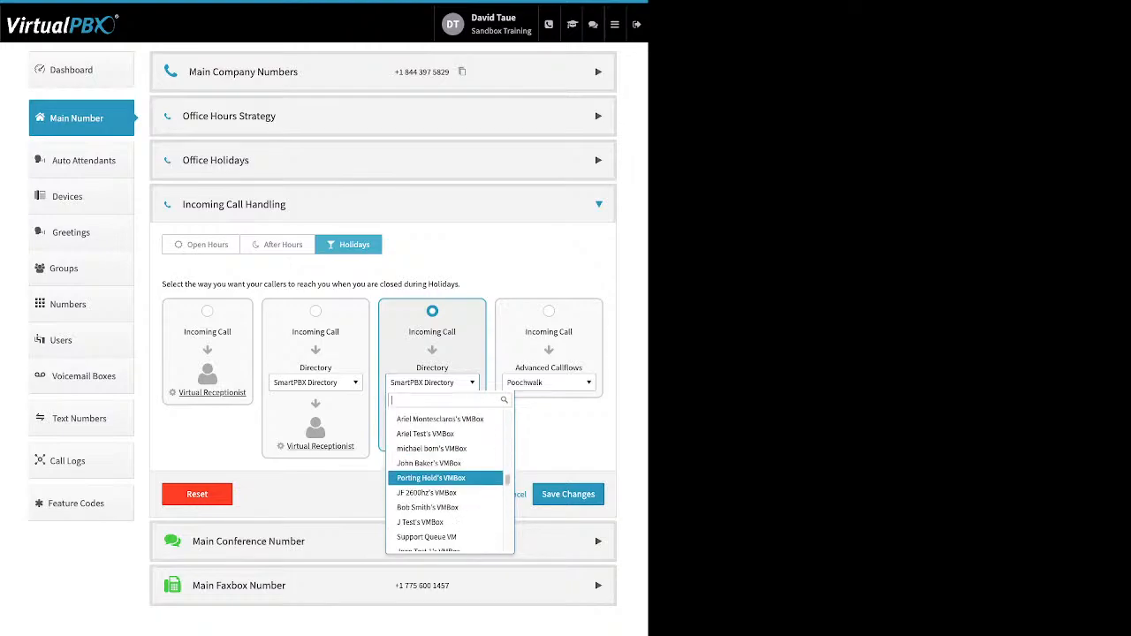
scroll(446, 482, "down", 2)
scroll(446, 482, "down", 6)
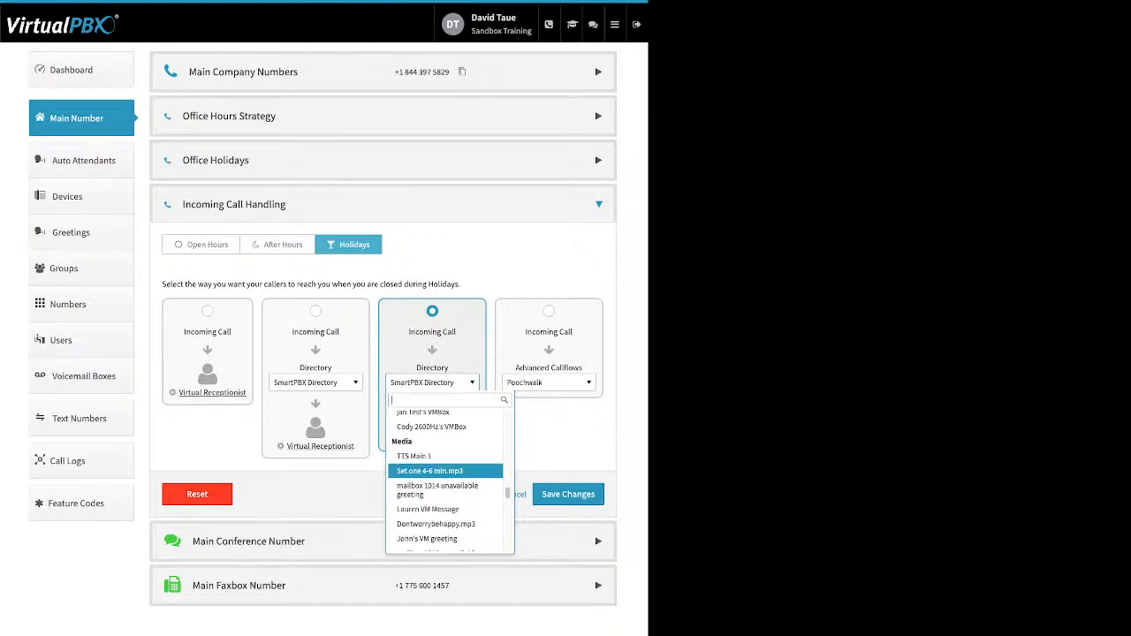
left_click(431, 471)
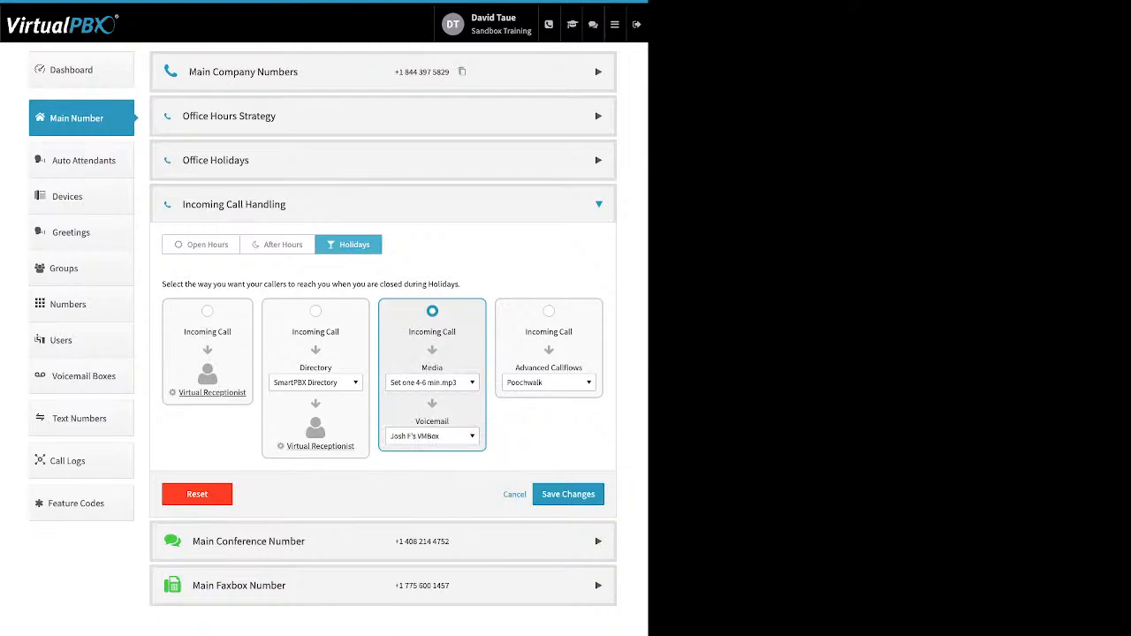
Change the holiday first step to Other > Skip to Voicemail and expand Main Conference Number
left_click(432, 435)
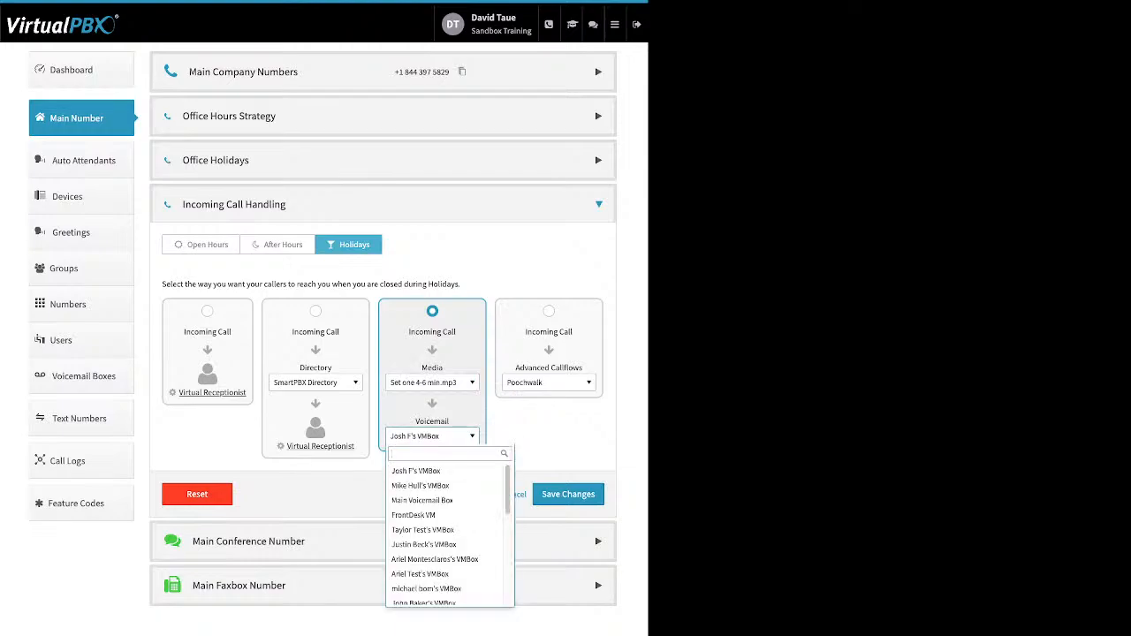
left_click(433, 383)
scroll(445, 499, "down", 10)
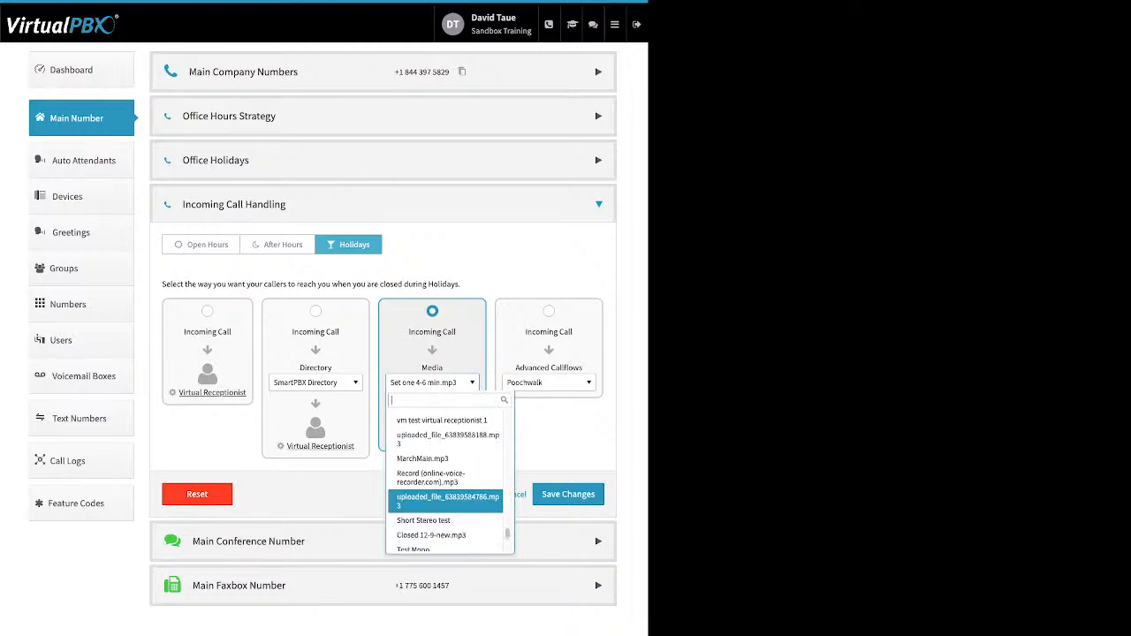
left_click(424, 544)
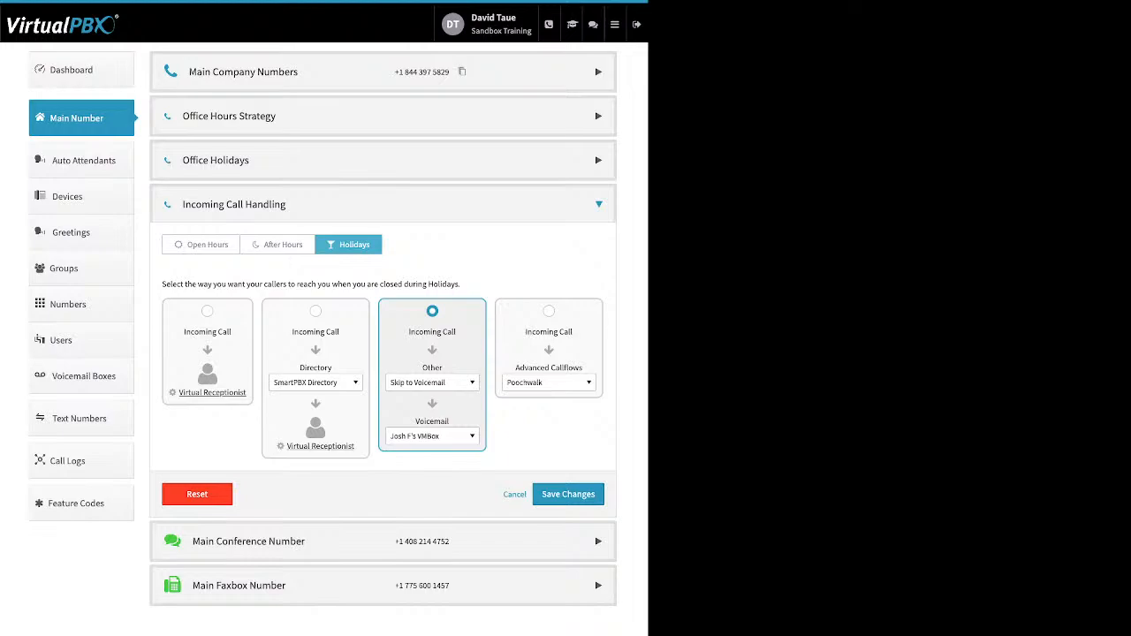
left_click(249, 542)
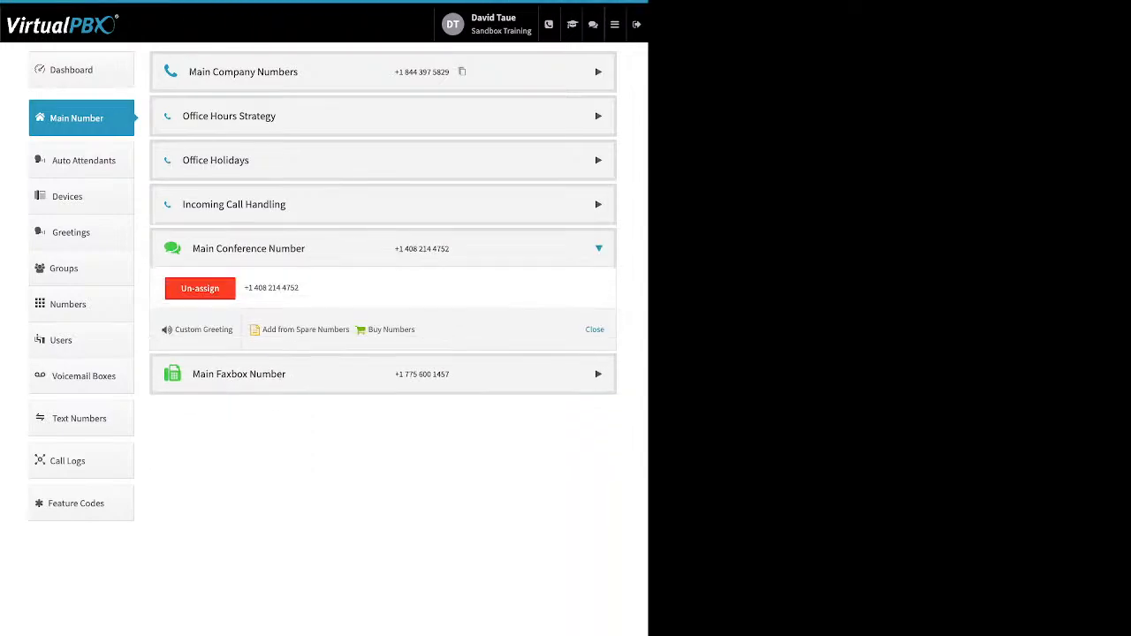
Toggle the Custom Conference Greeting on and back off, cancel, and collapse Main Conference Number
left_click_drag(419, 330, 261, 331)
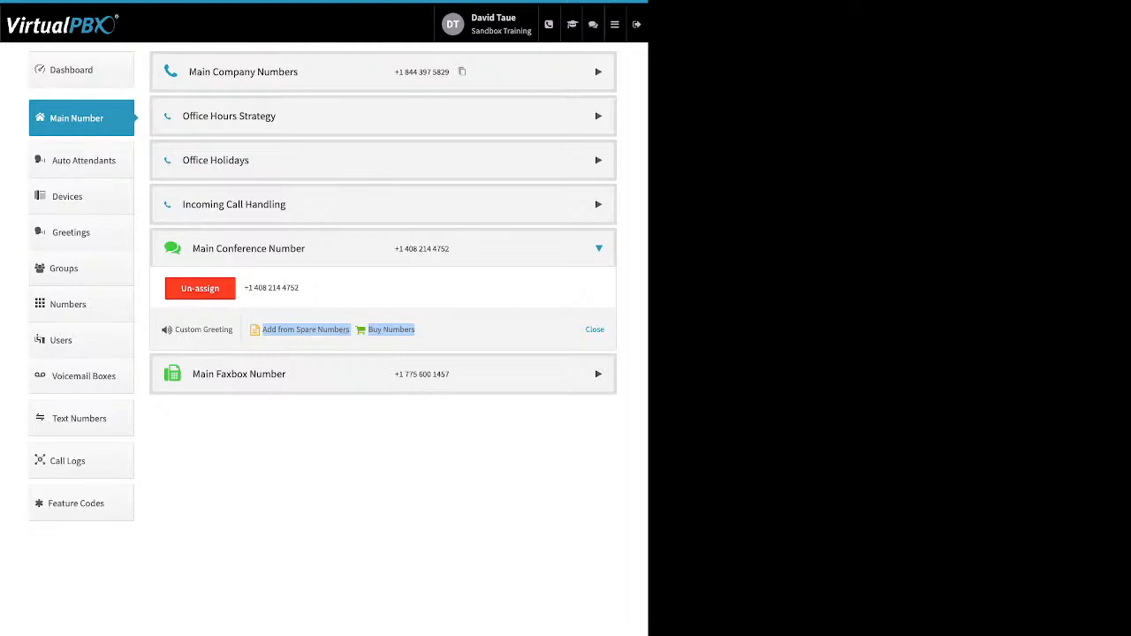
left_click(245, 333)
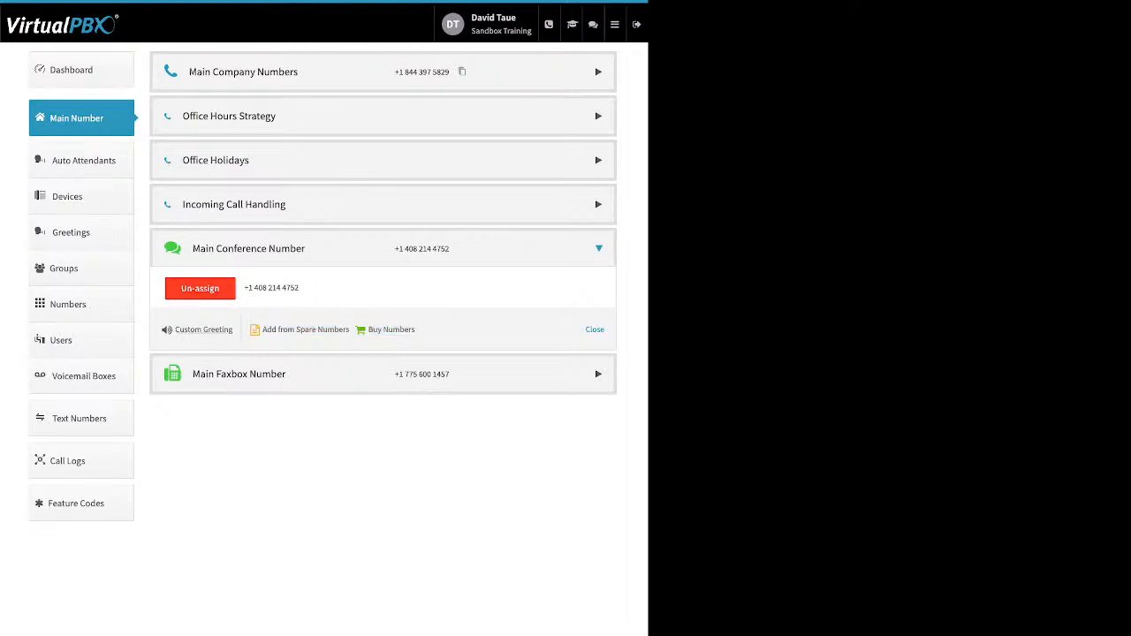
left_click_drag(233, 330, 175, 329)
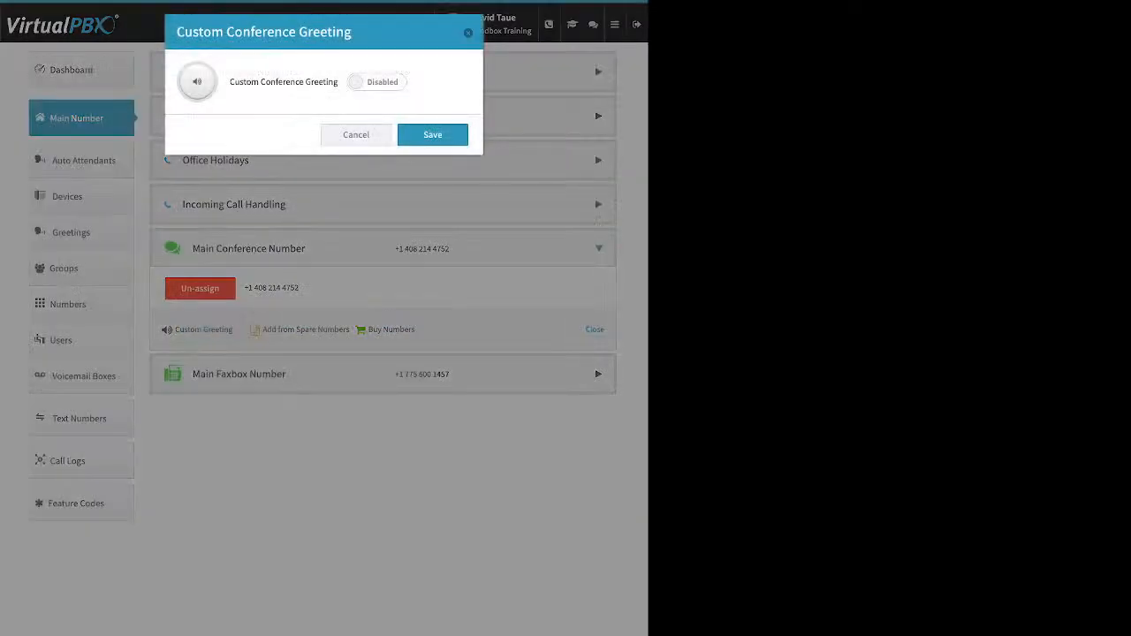
left_click(377, 82)
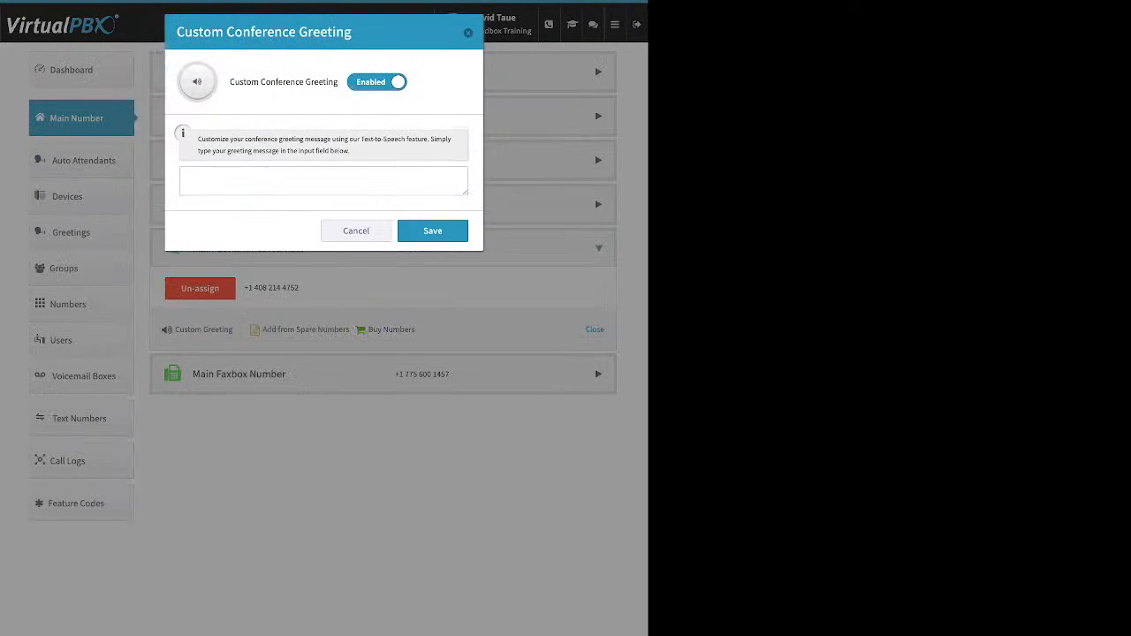
left_click(376, 83)
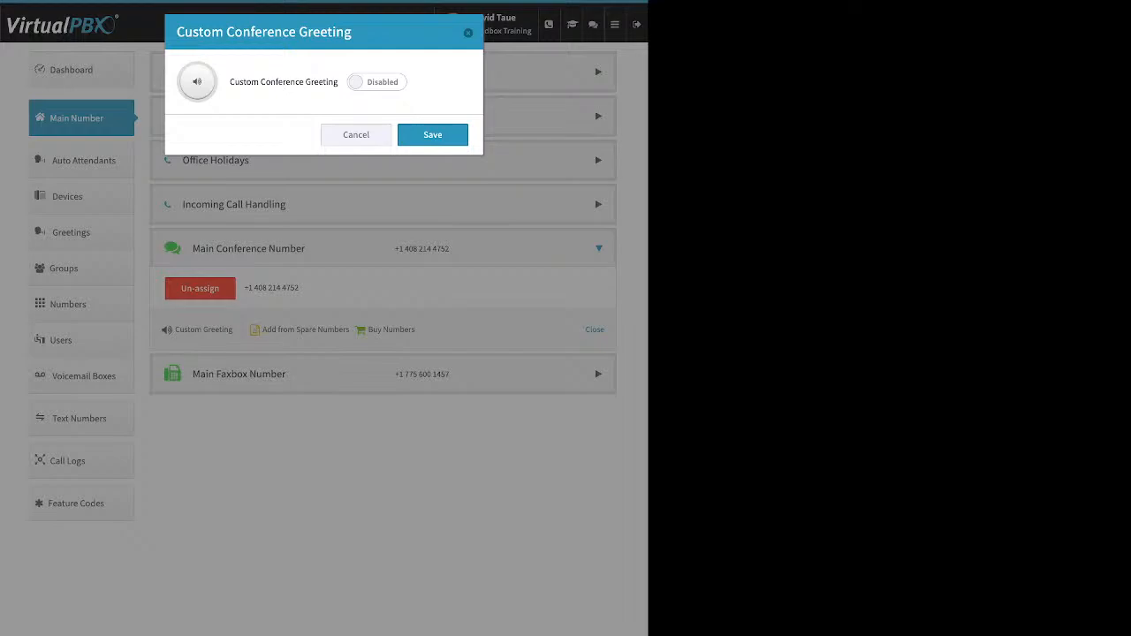
left_click(356, 135)
left_click(598, 374)
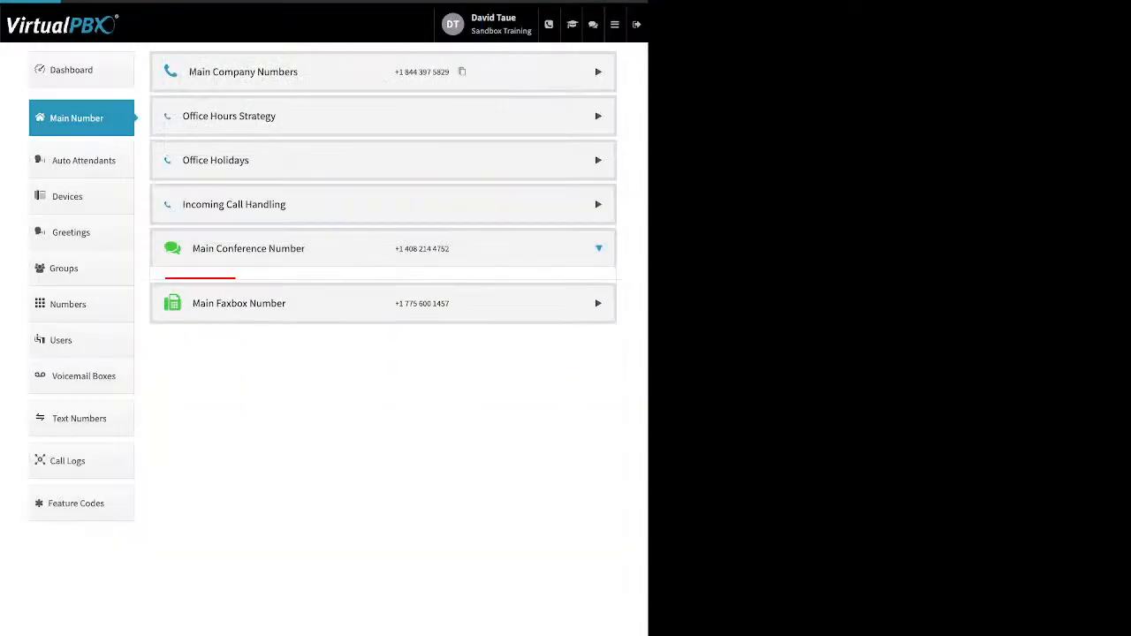
Open the Main Faxbox settings, review Inbound Notification Email and Email Permissions, then close unchanged
left_click(598, 293)
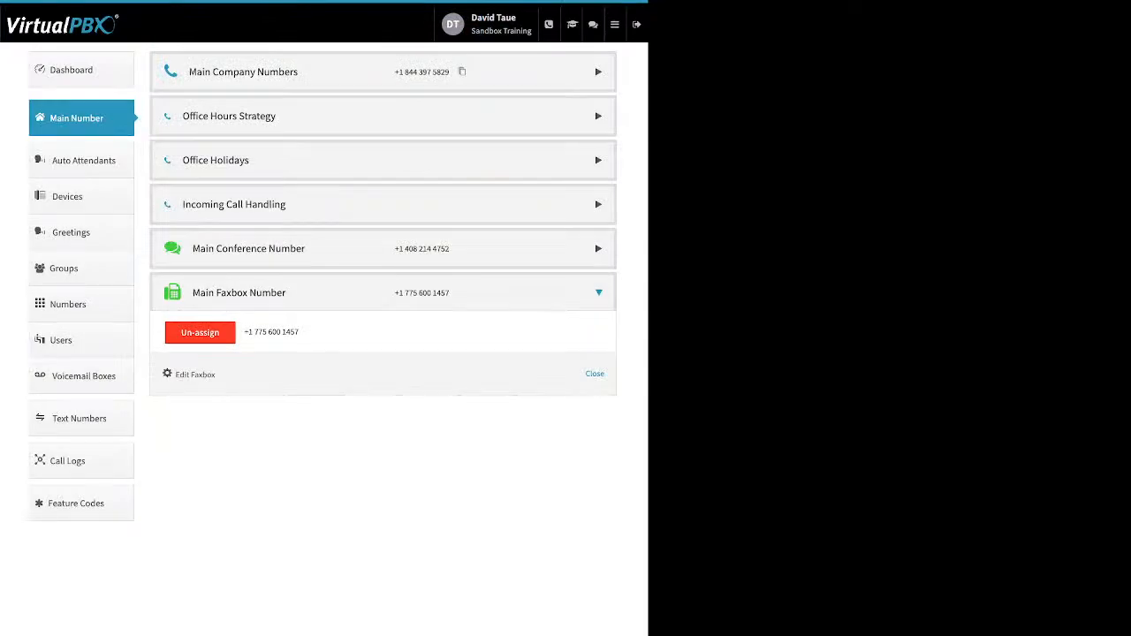
triple_click(195, 374)
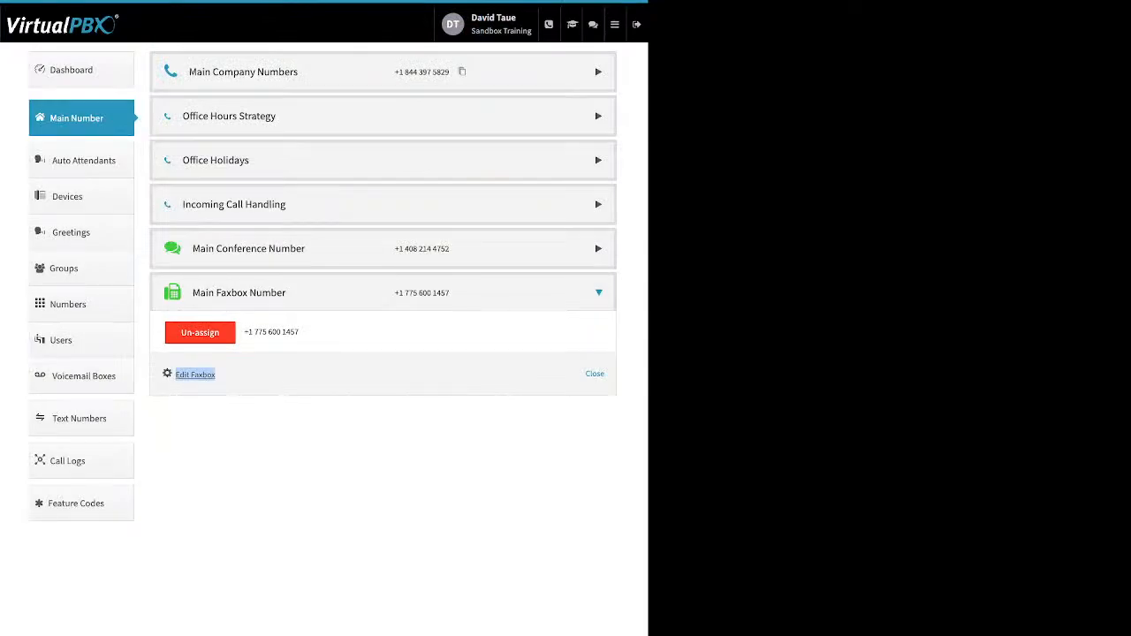
left_click(195, 375)
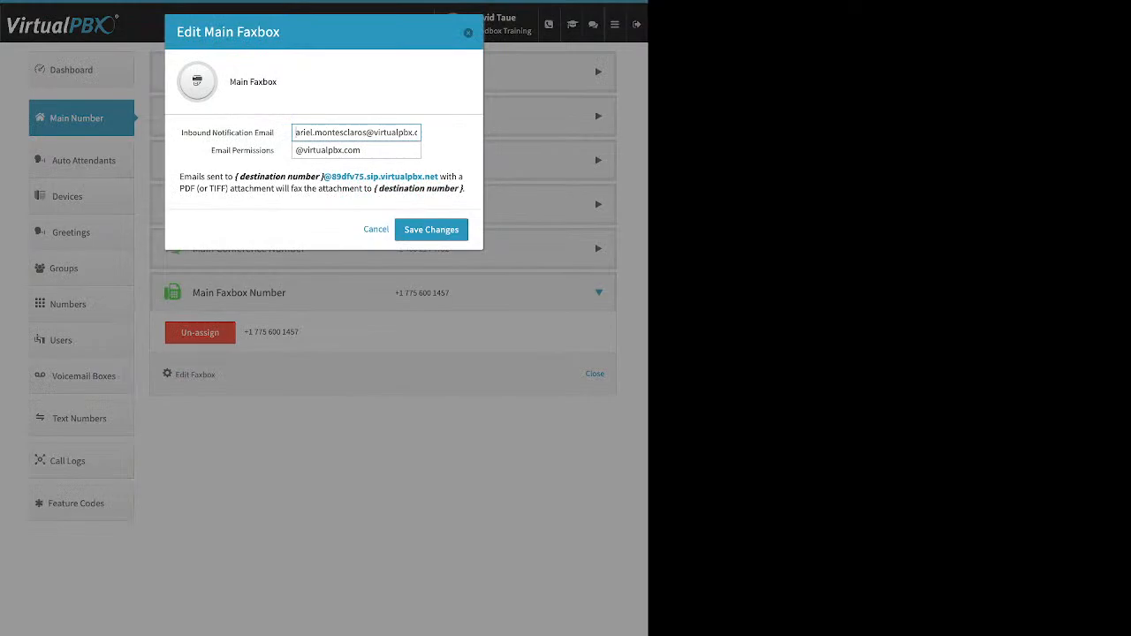
left_click_drag(275, 132, 180, 132)
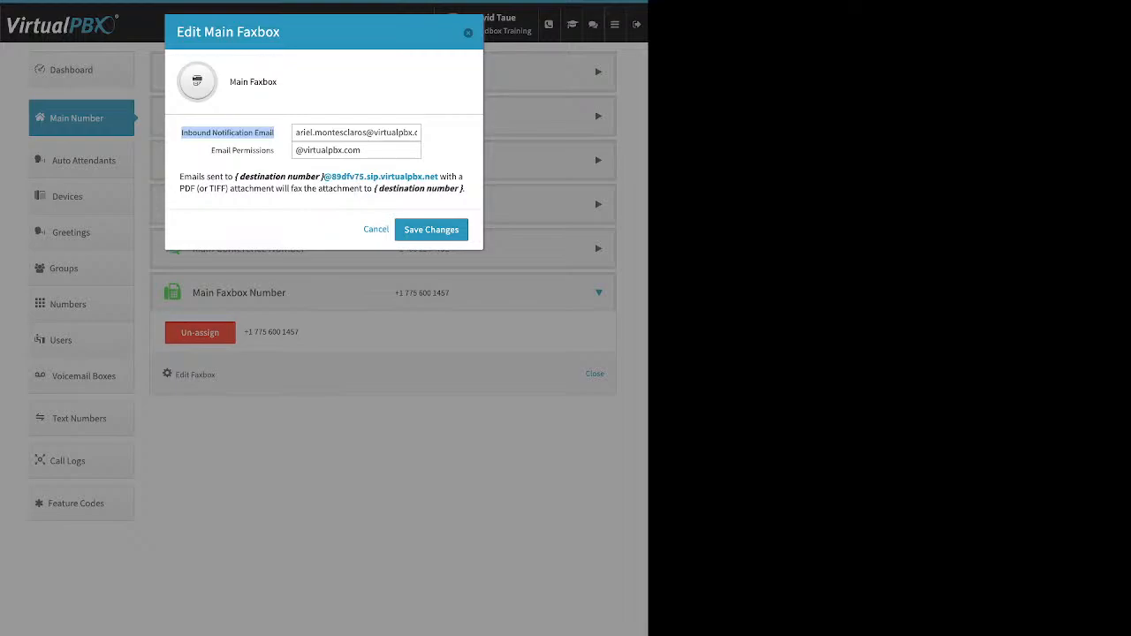
left_click_drag(210, 151, 274, 151)
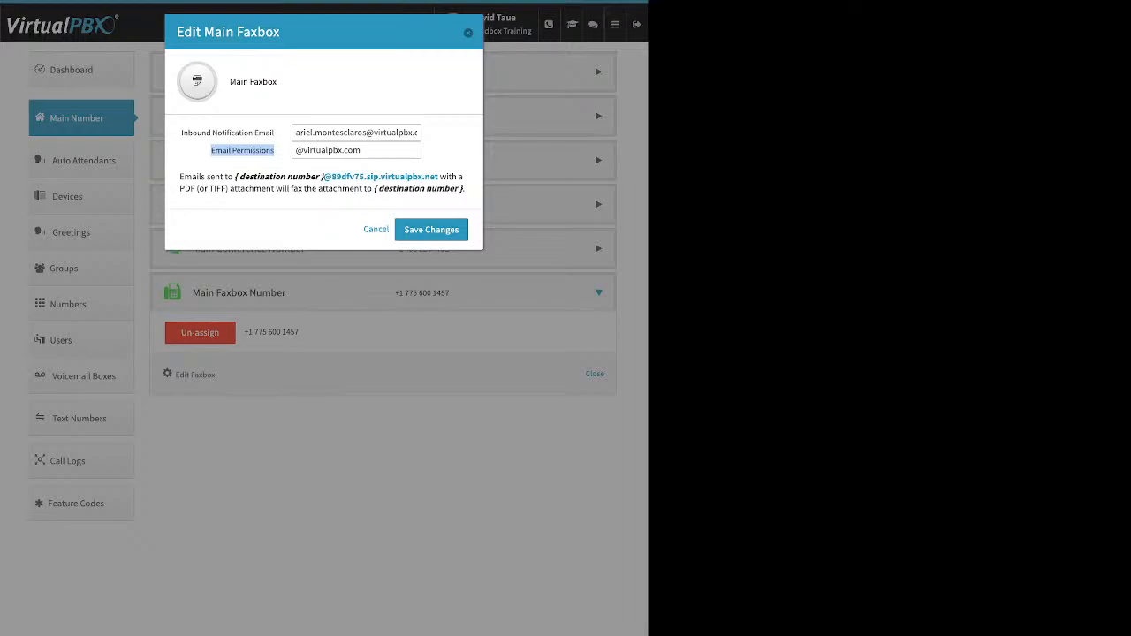
key("Escape")
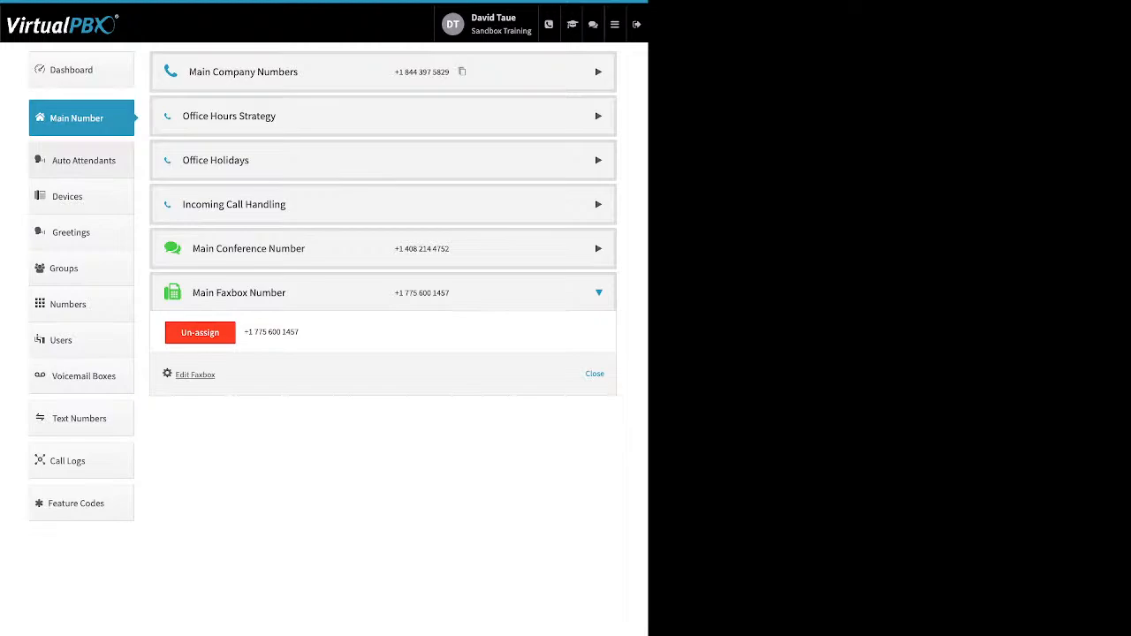
Go to the Auto Attendants page listing the 5 attendants
left_click(83, 160)
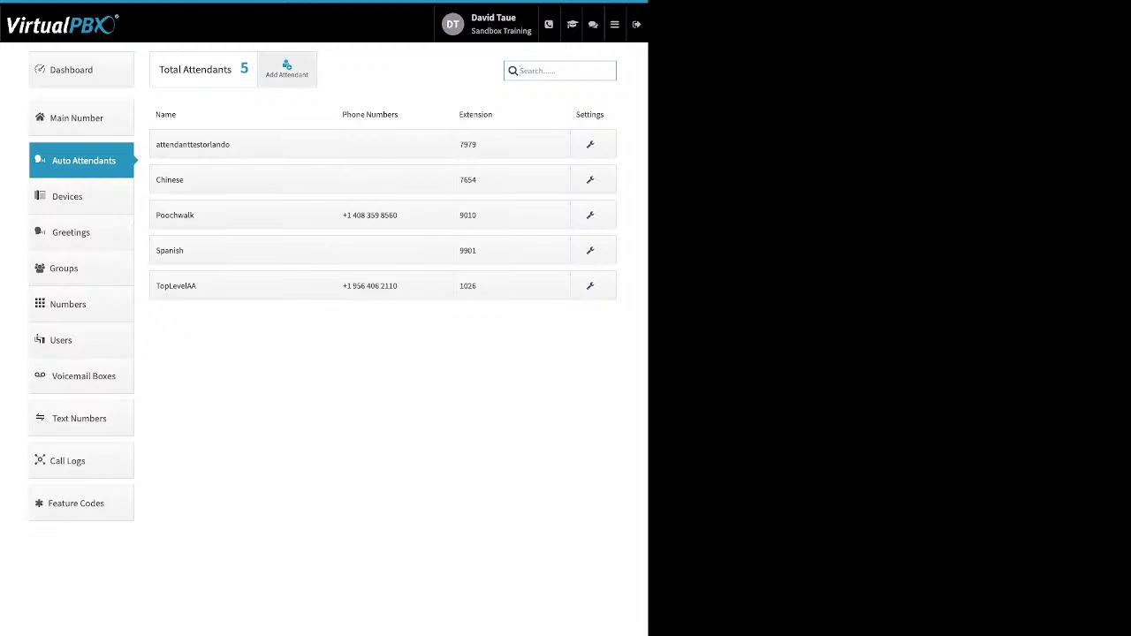
Review the new attendant form's name and extension fields, cancel, then open Poochwalk's settings
left_click(286, 69)
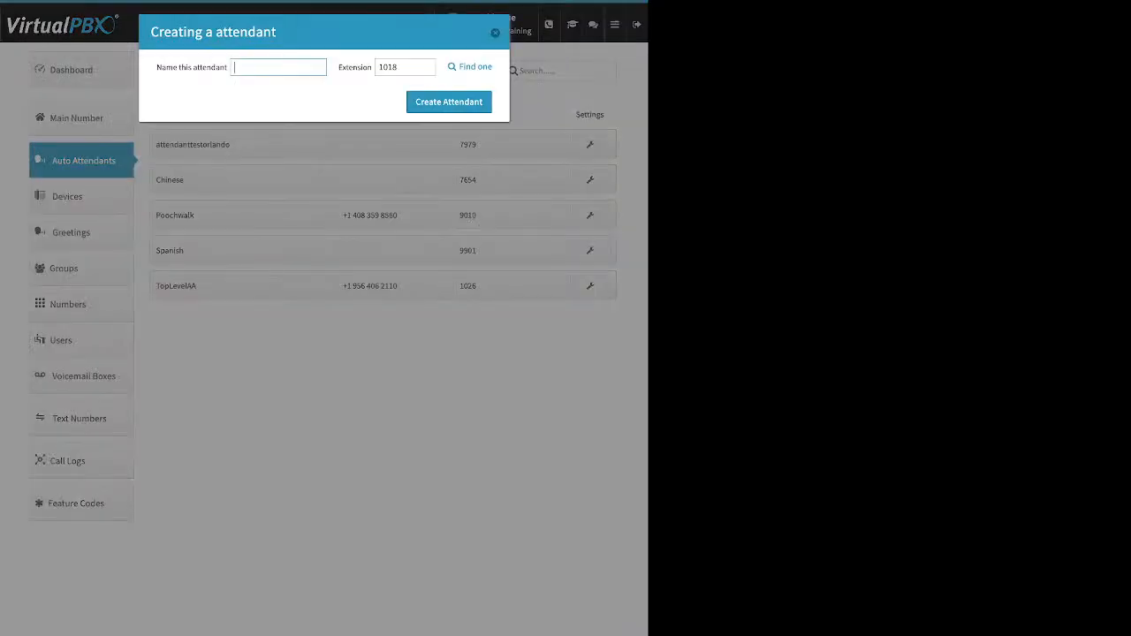
left_click_drag(156, 67, 206, 67)
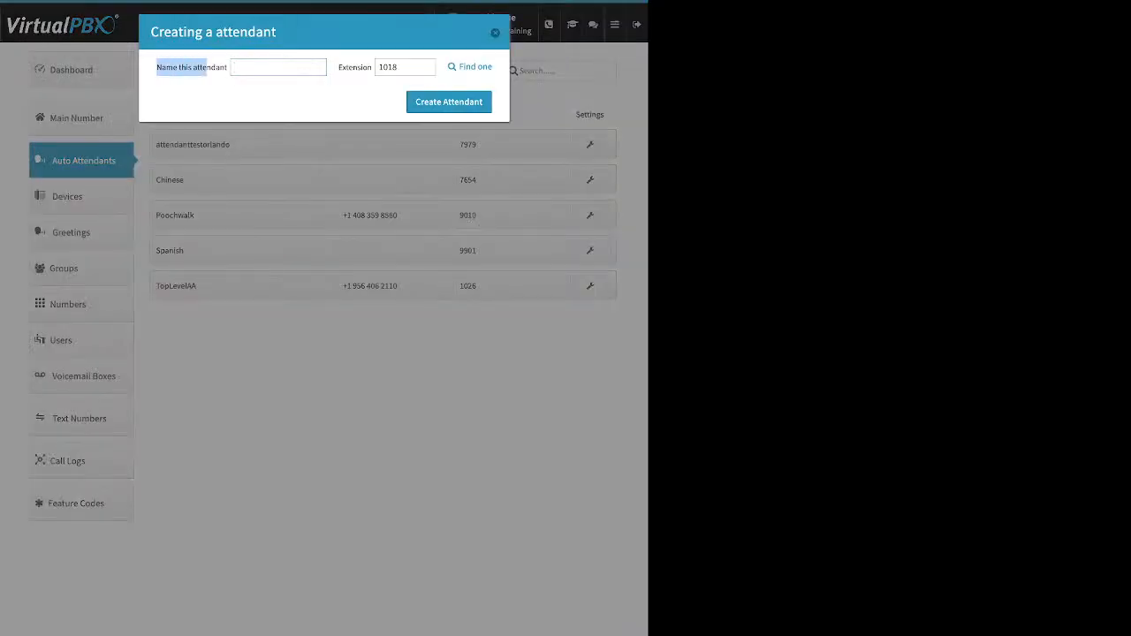
double_click(355, 67)
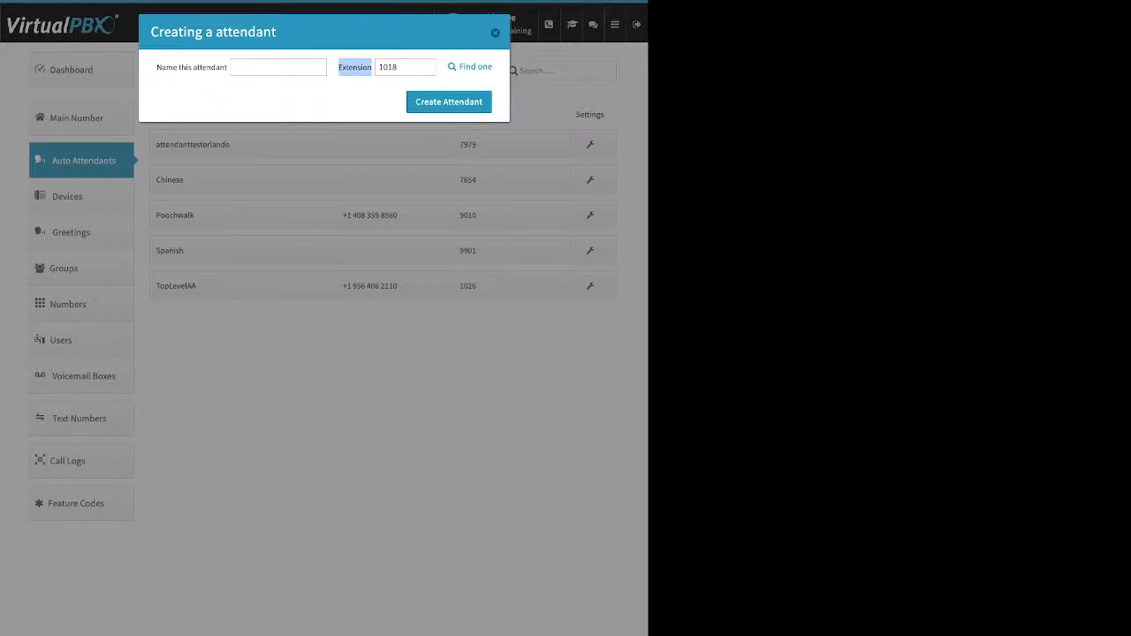
key("Escape")
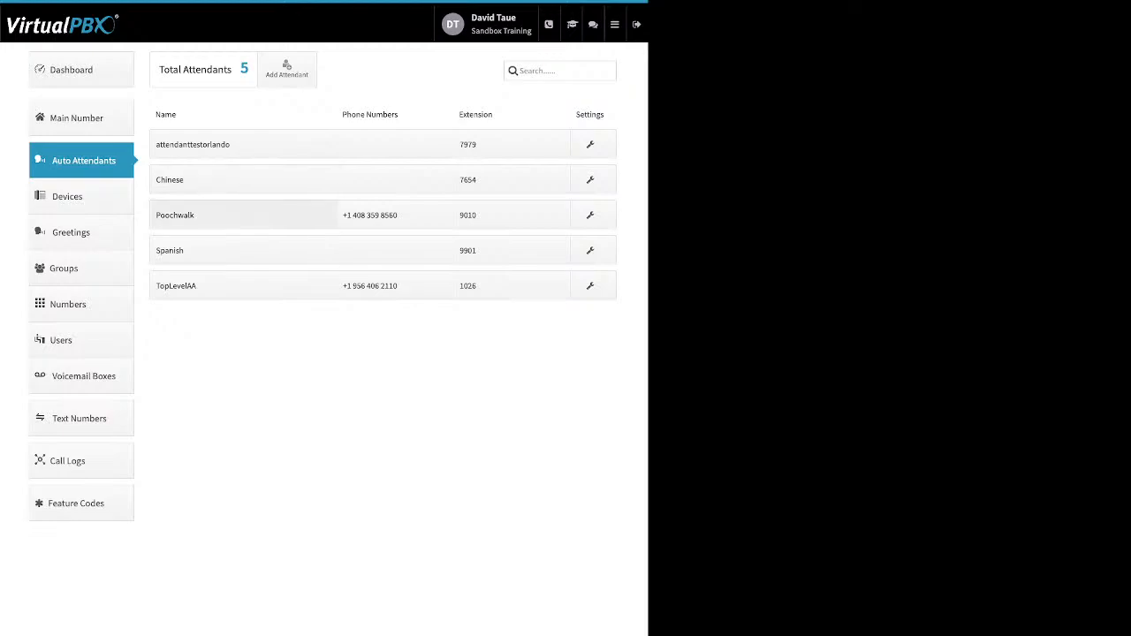
left_click(242, 215)
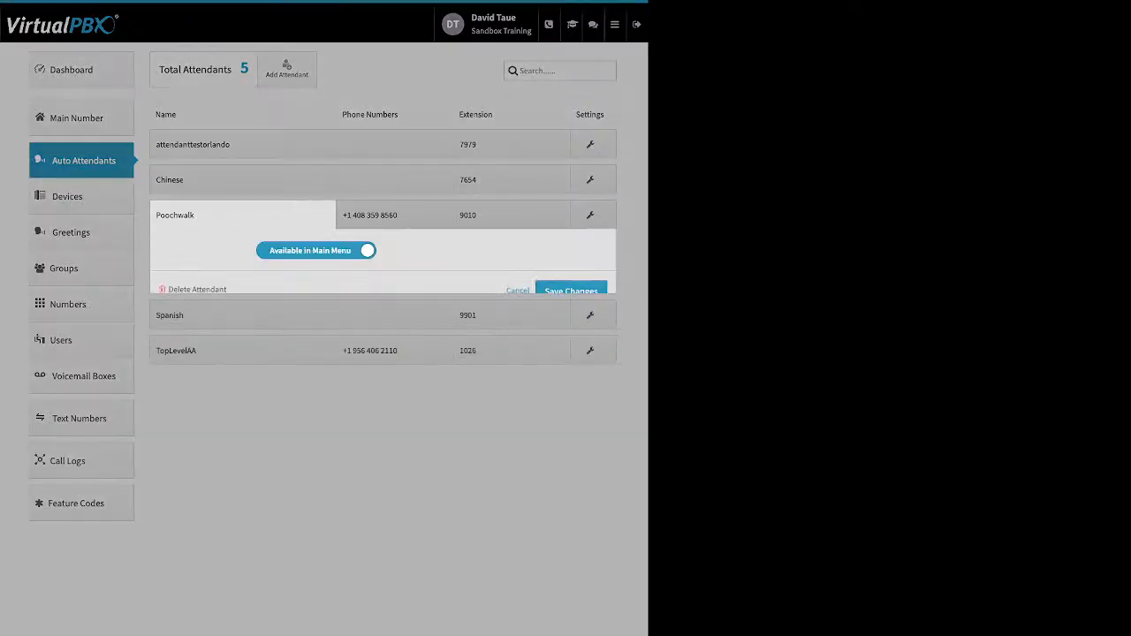
Set Poochwalk to Unavailable in Main Menu, save, then check its assigned phone number options
left_click(317, 250)
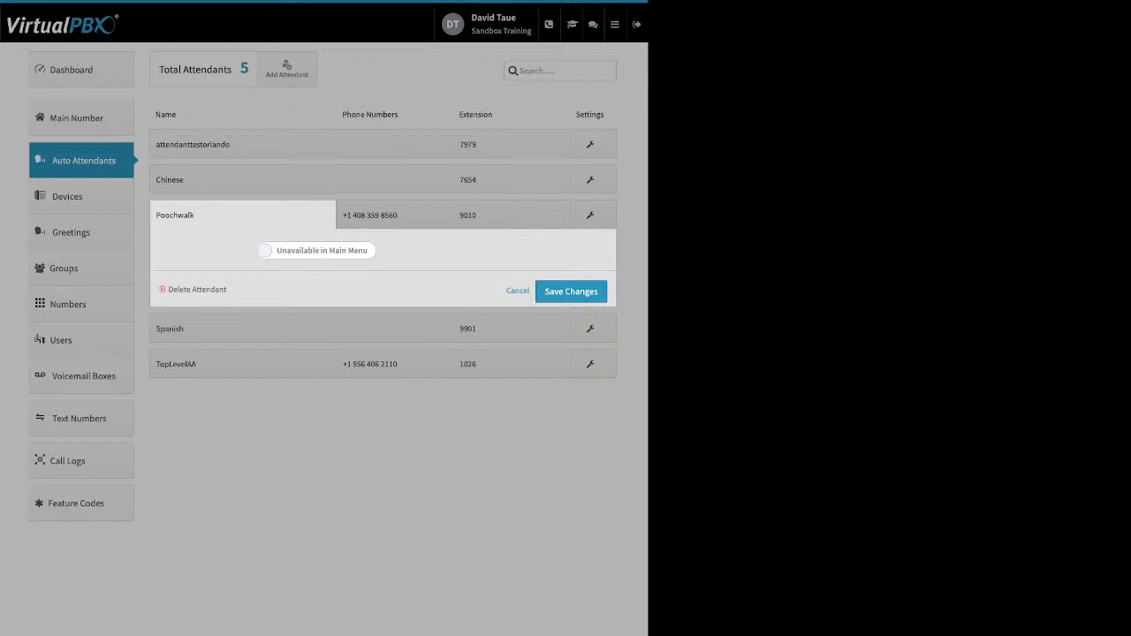
left_click(317, 250)
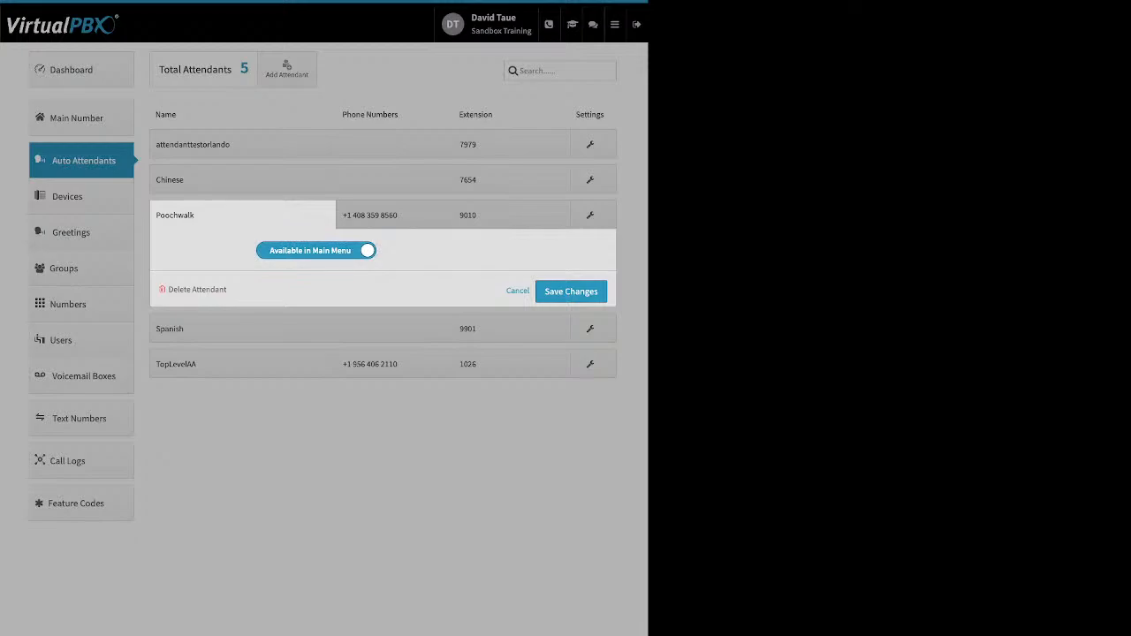
left_click(316, 250)
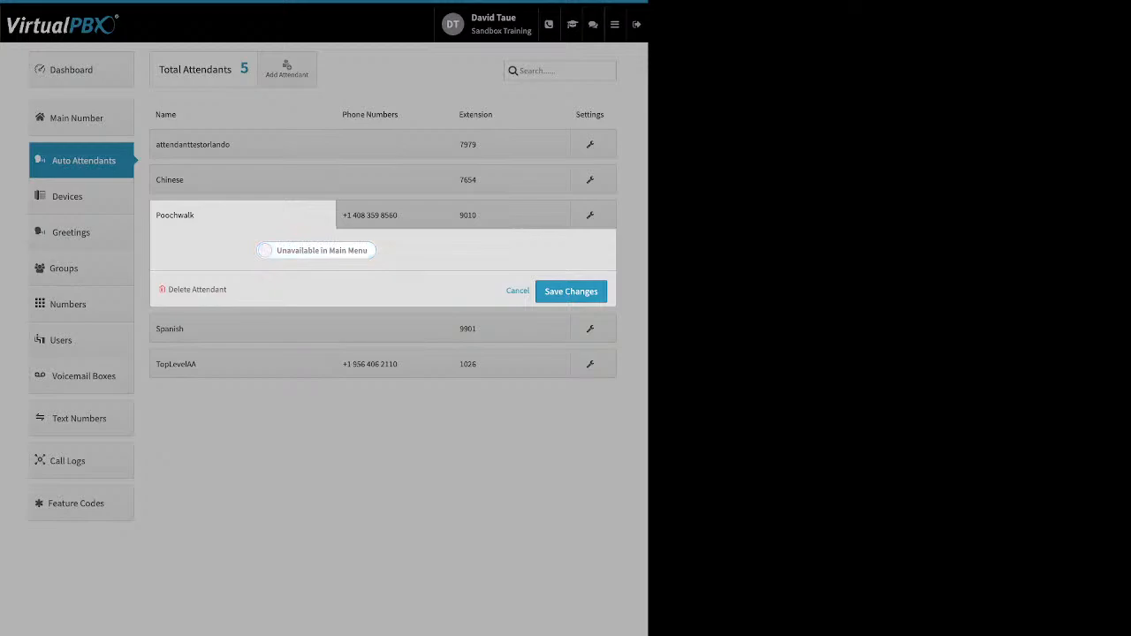
left_click_drag(228, 290, 203, 290)
left_click(571, 292)
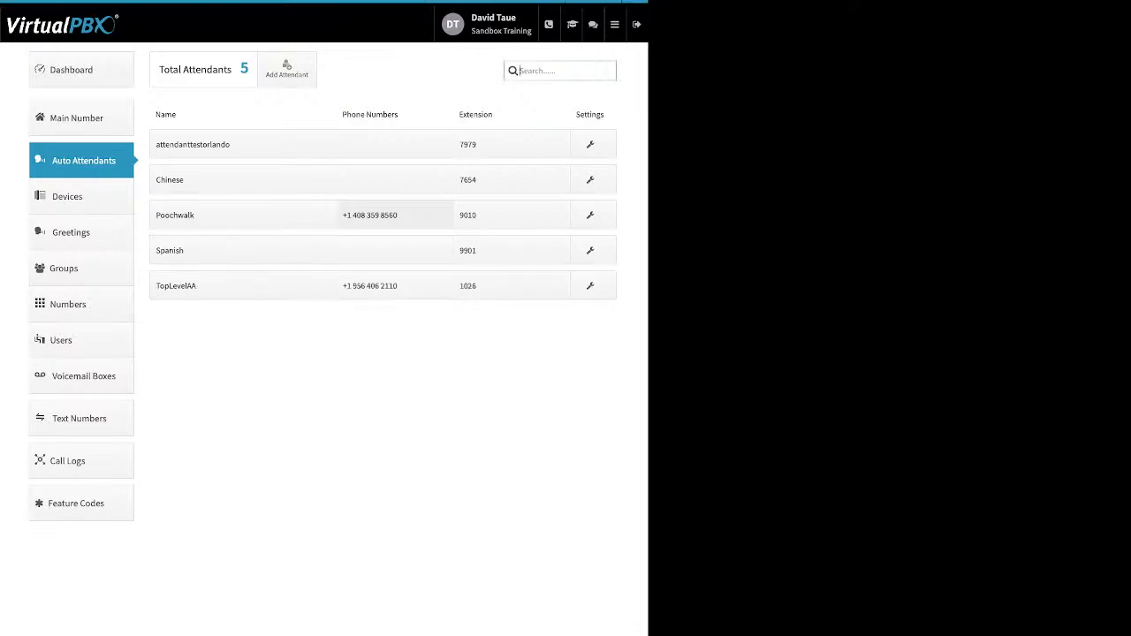
left_click(395, 214)
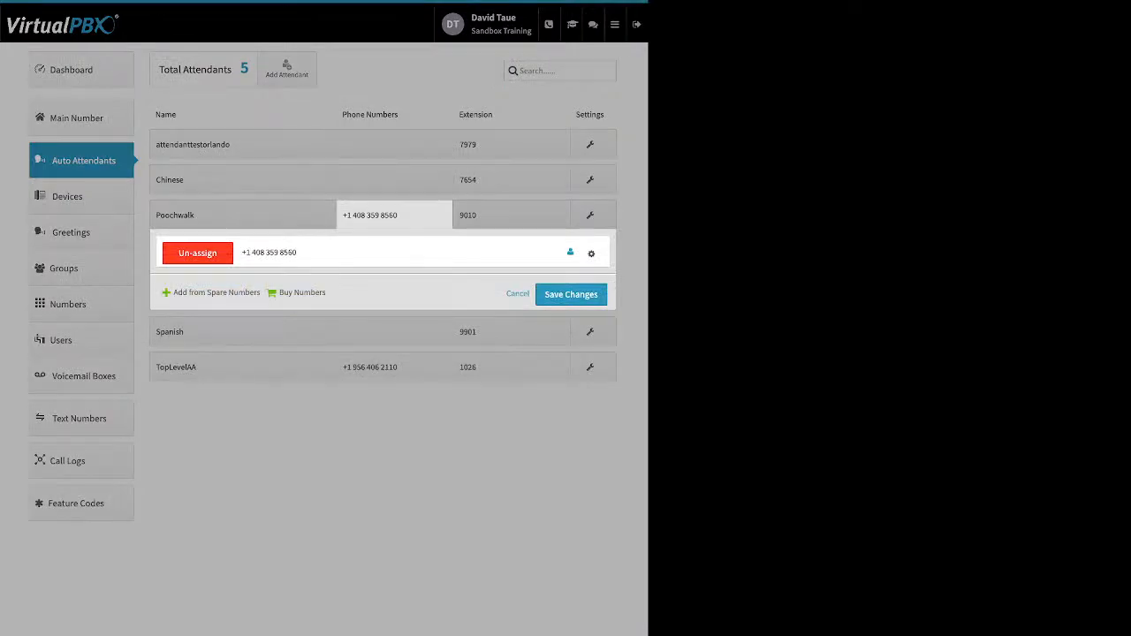
left_click(591, 253)
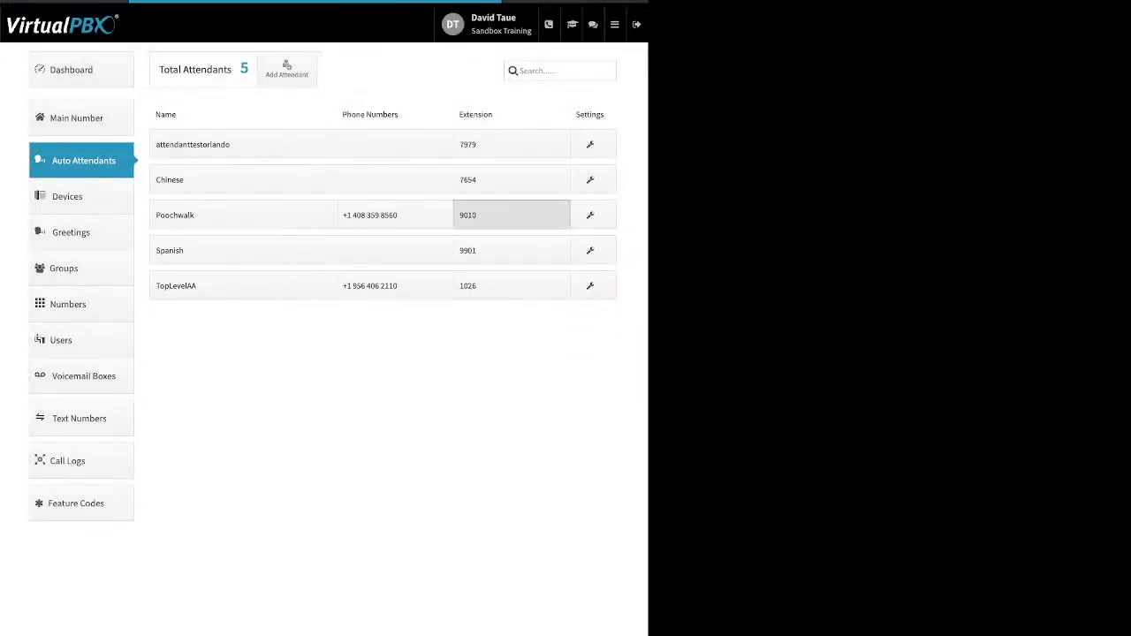
Review Poochwalk's Holidays Virtual Receptionist settings, then save its call strategy
left_click(512, 215)
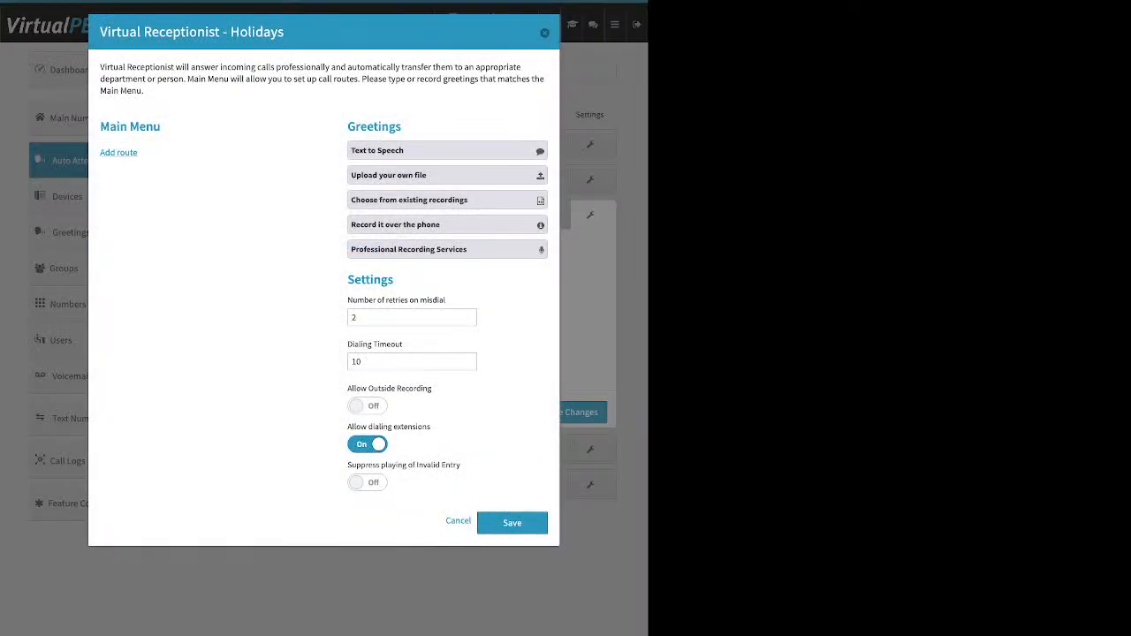
key("Escape")
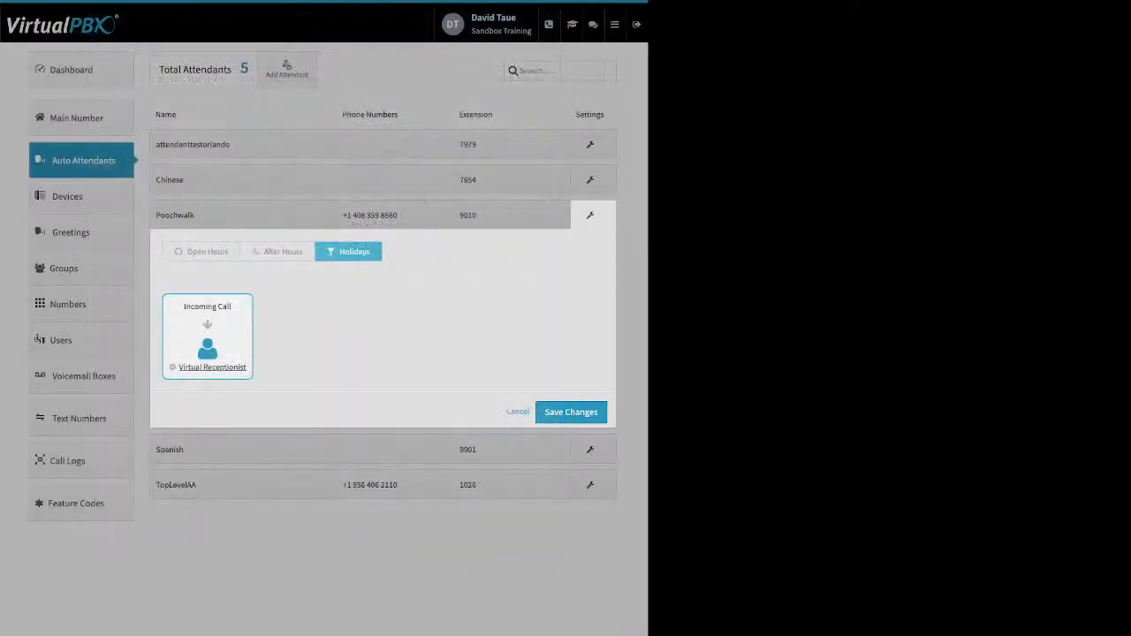
left_click(571, 413)
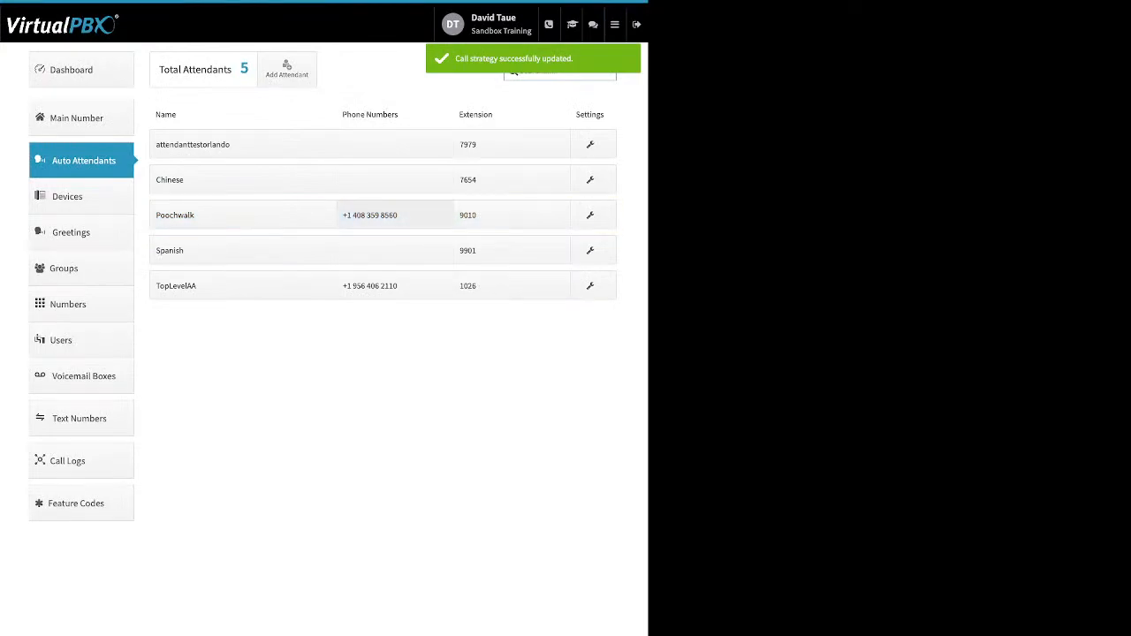
Go to the Users list and review the new-user name, login e-mail and password fields
left_click(61, 340)
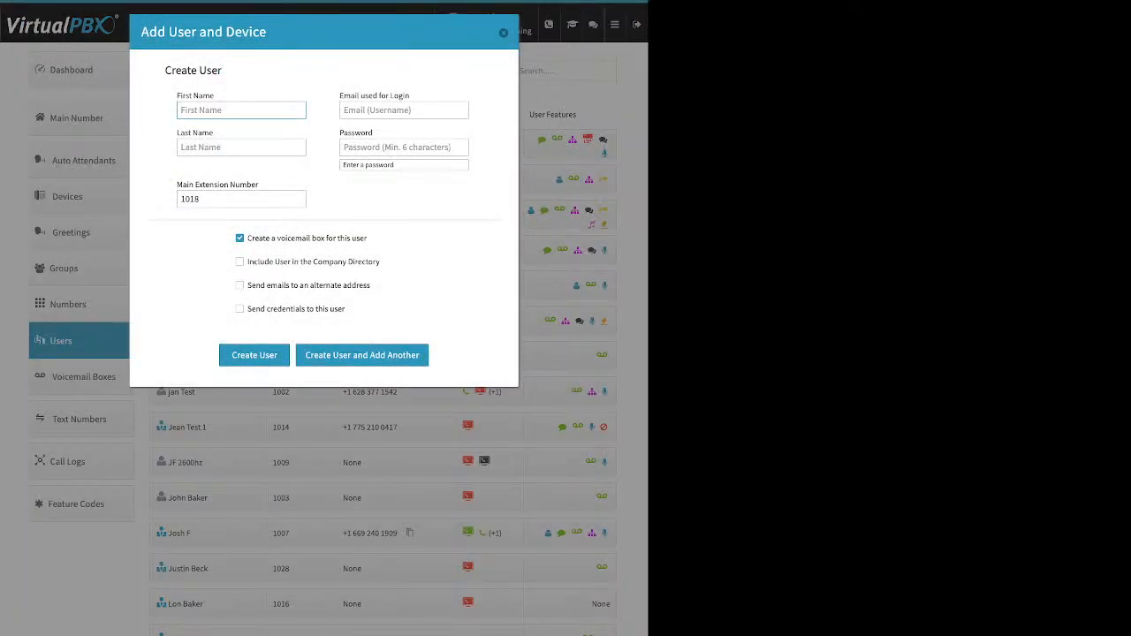
left_click_drag(215, 96, 181, 133)
left_click(404, 110)
left_click_drag(410, 95, 342, 95)
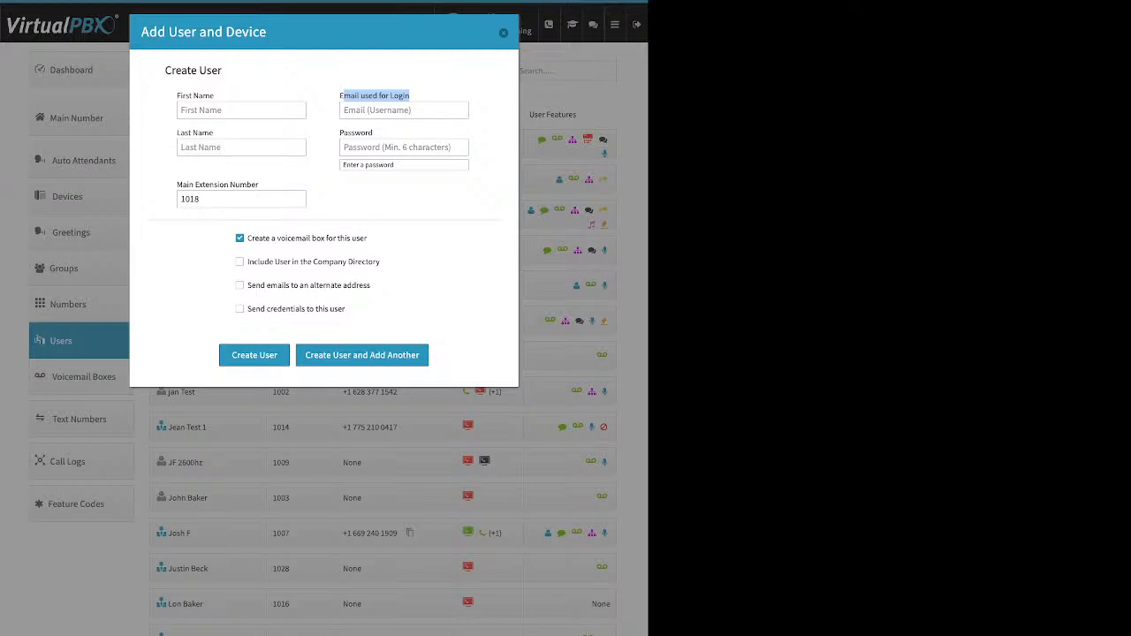
left_click_drag(365, 133, 348, 132)
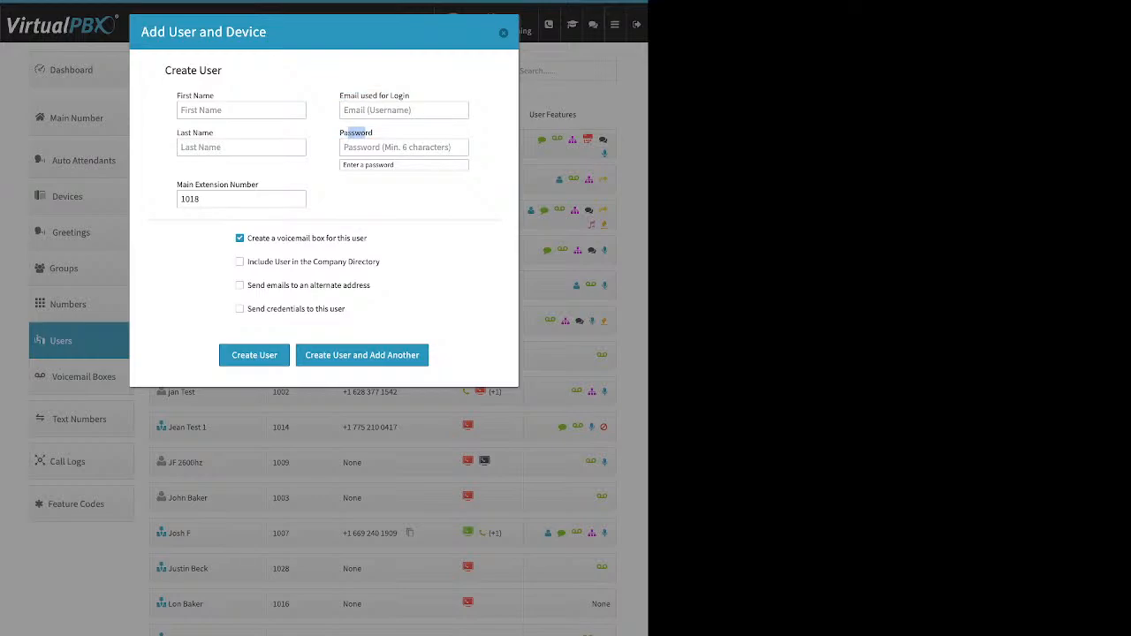
left_click(348, 132)
left_click(258, 185)
mouse_move(207, 184)
left_mouse_down()
mouse_move(258, 184)
mouse_move(194, 185)
left_mouse_up()
left_click(181, 199)
Replace the suggested extension 1018 with 7500 in the new-user form
double_click(196, 199)
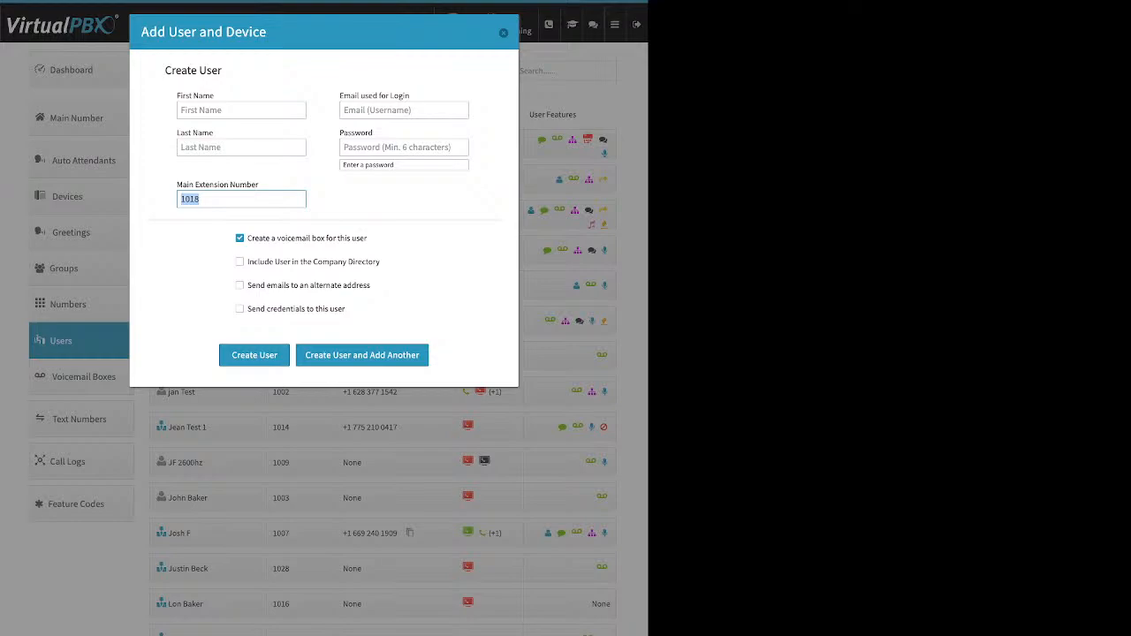
type("7500")
double_click(190, 198)
left_click(380, 232)
Review the voicemail, directory, alternate e-mail and send-credentials options, then discard the form
left_click_drag(368, 238, 252, 238)
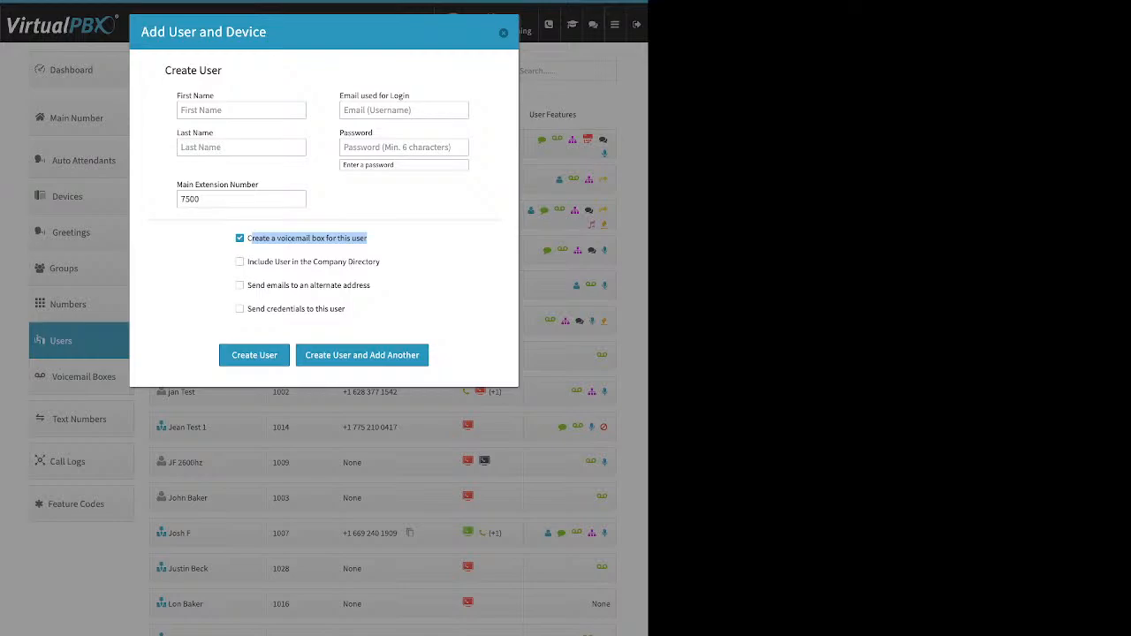
left_click_drag(381, 263, 254, 263)
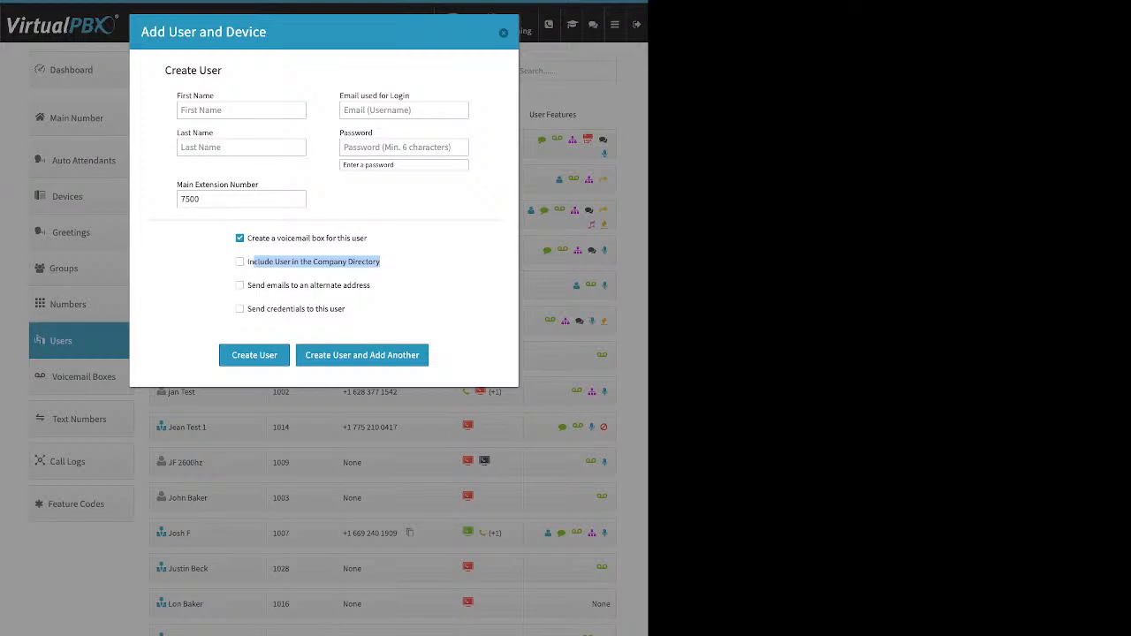
left_click_drag(371, 285, 247, 285)
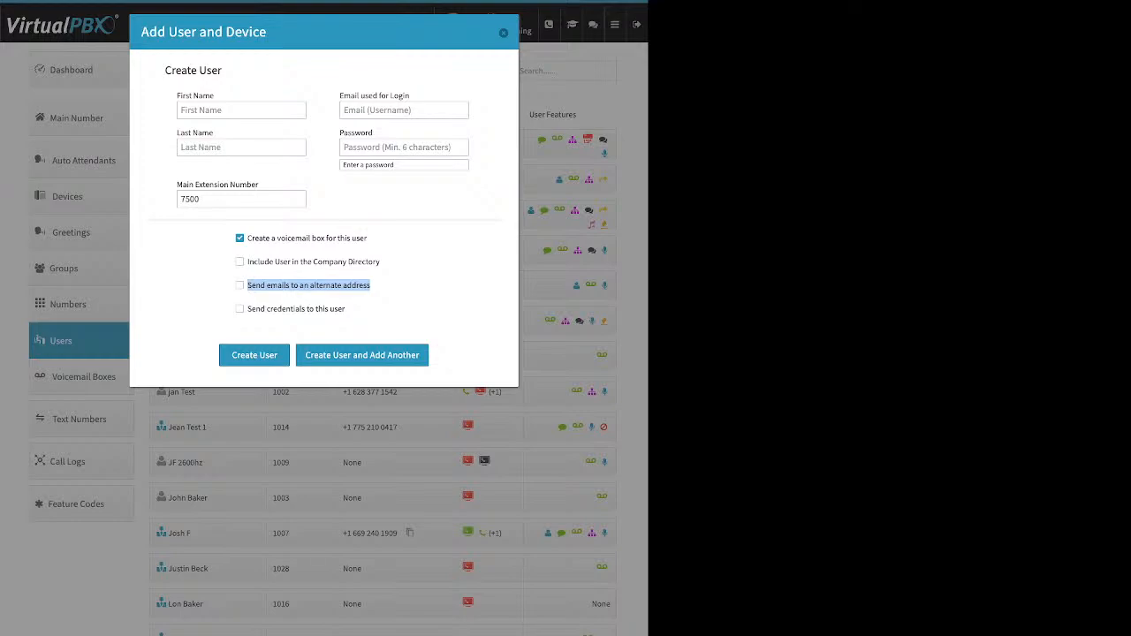
left_click(421, 286)
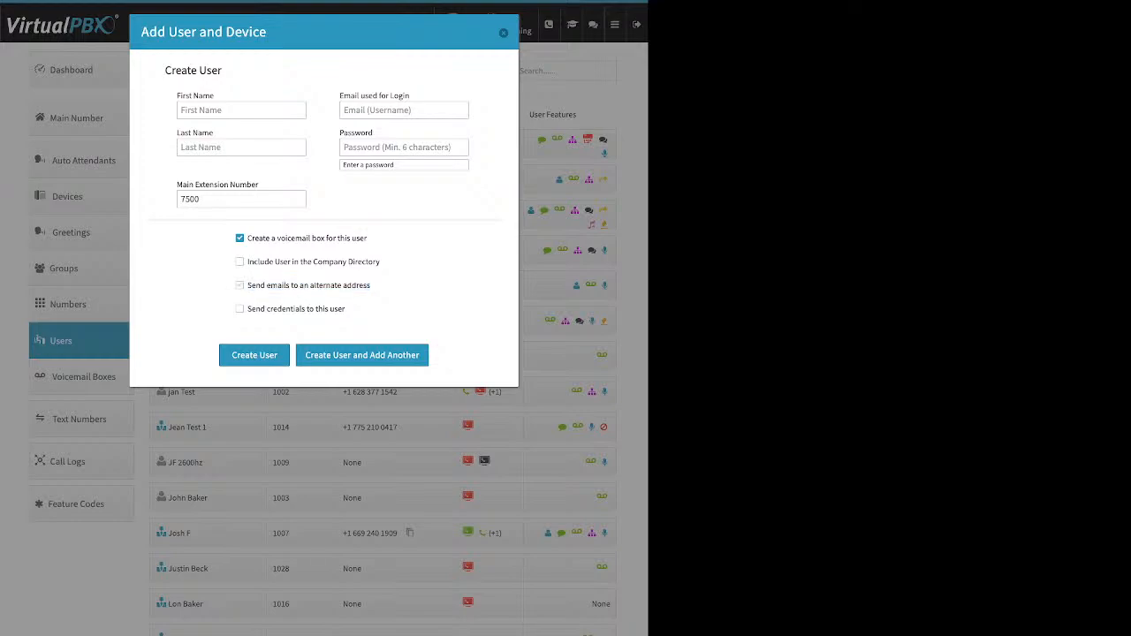
left_click(239, 286)
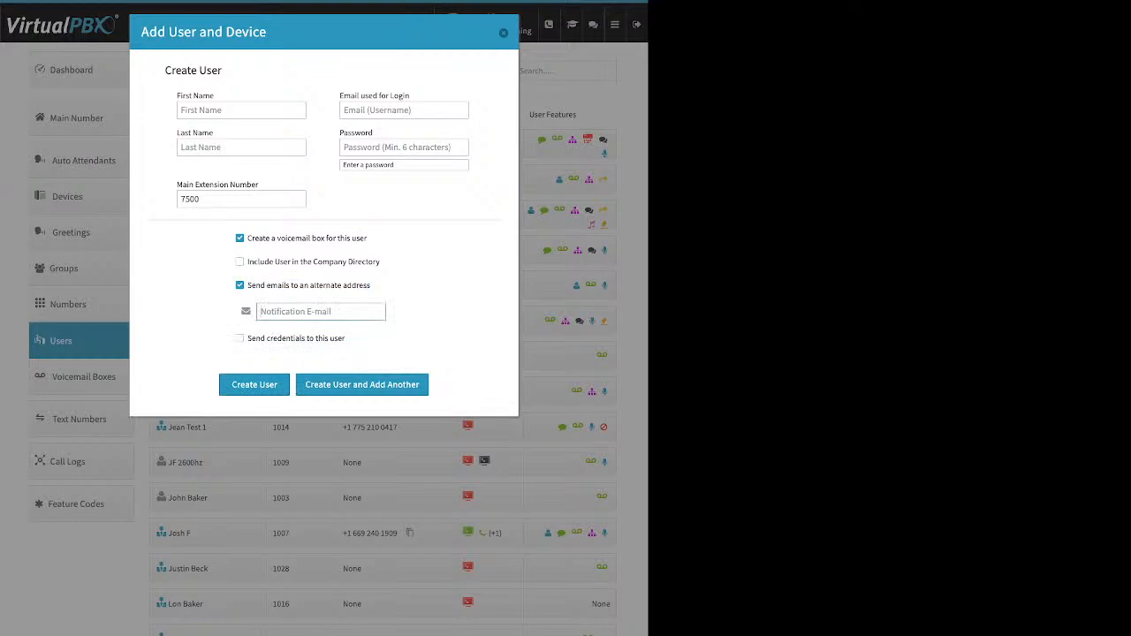
left_click(240, 285)
double_click(239, 309)
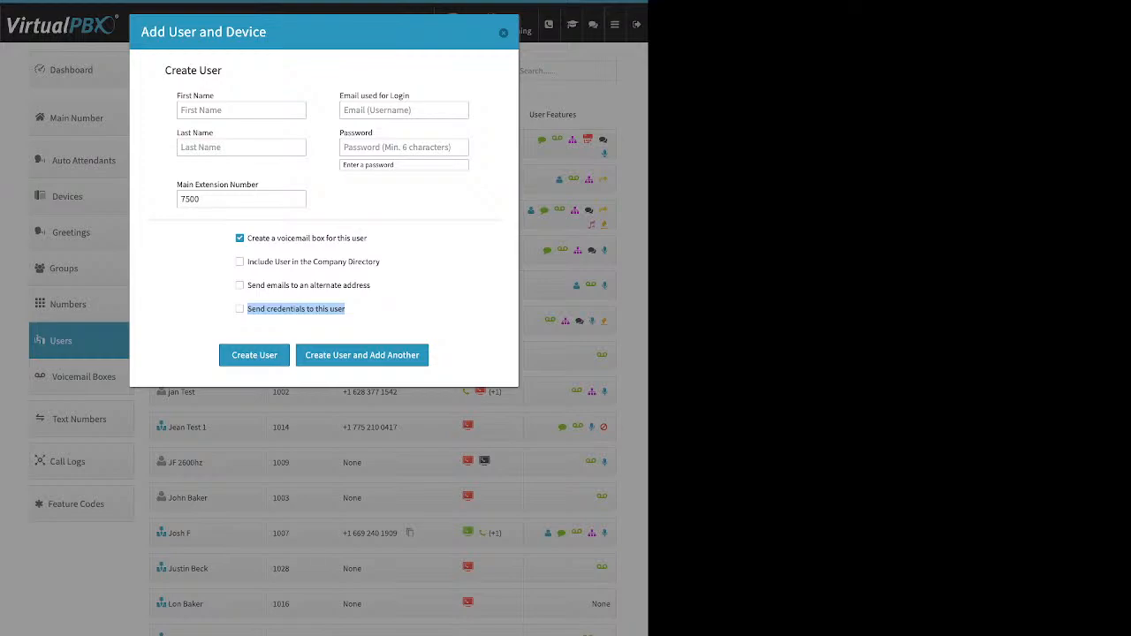
key("Escape")
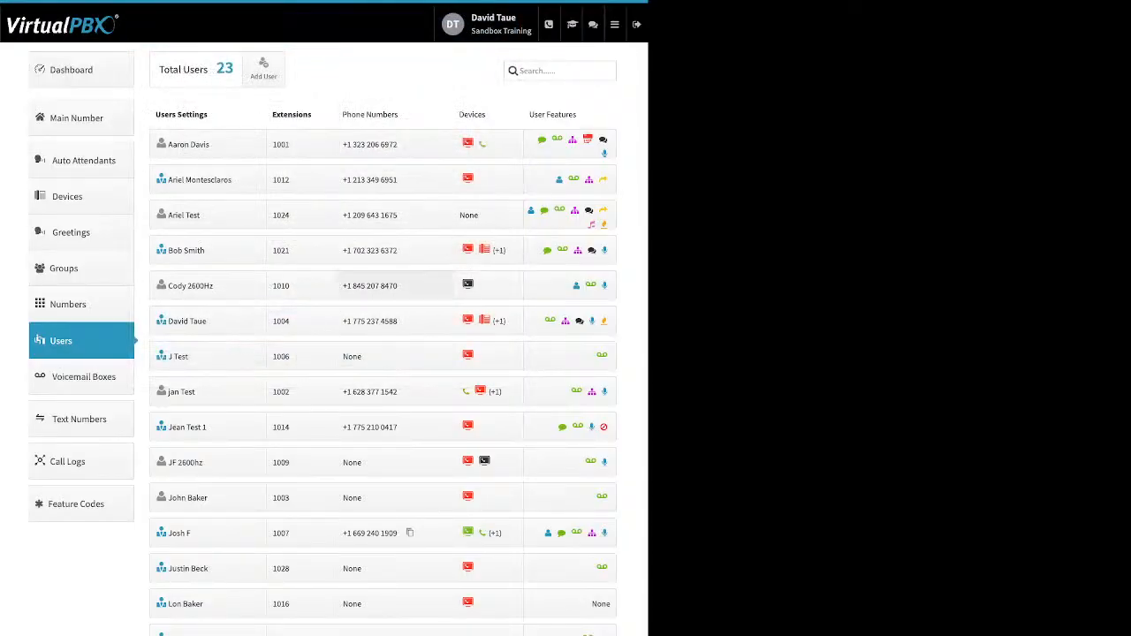
left_click(208, 144)
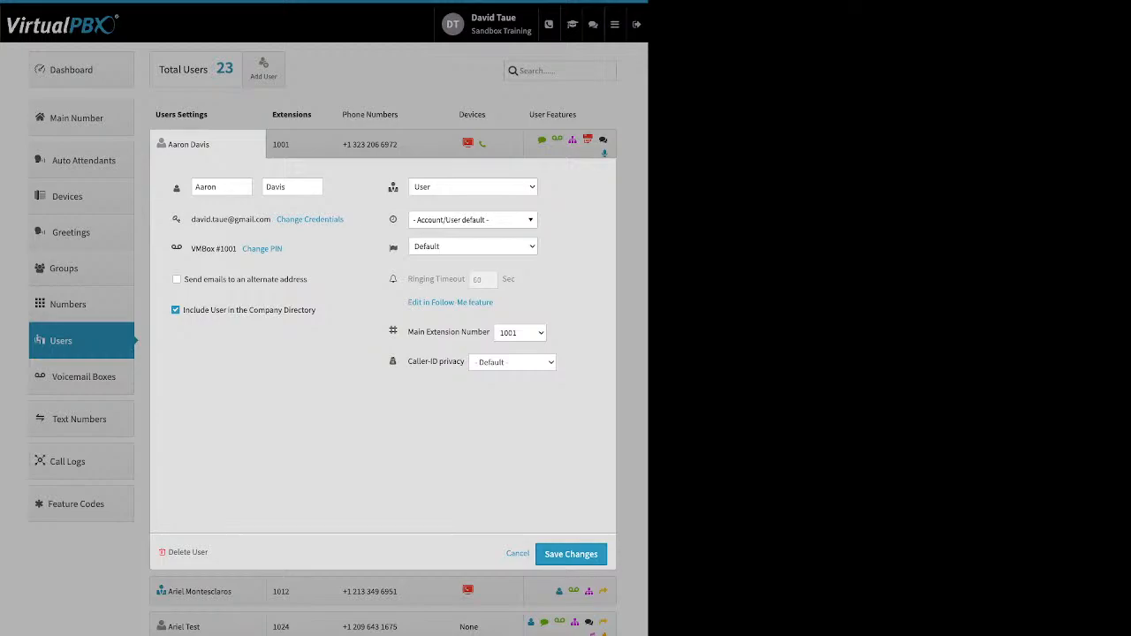
left_click(197, 186)
key("Tab")
key("Tab")
left_click_drag(345, 220, 302, 220)
left_click(305, 219)
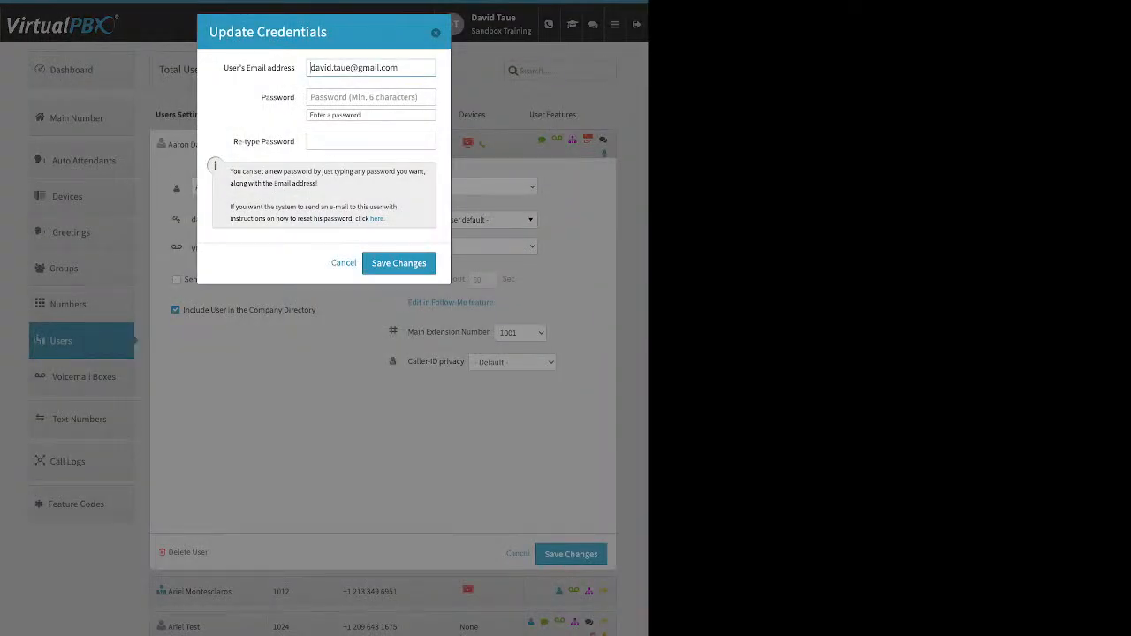
left_click_drag(386, 218, 371, 219)
key("Escape")
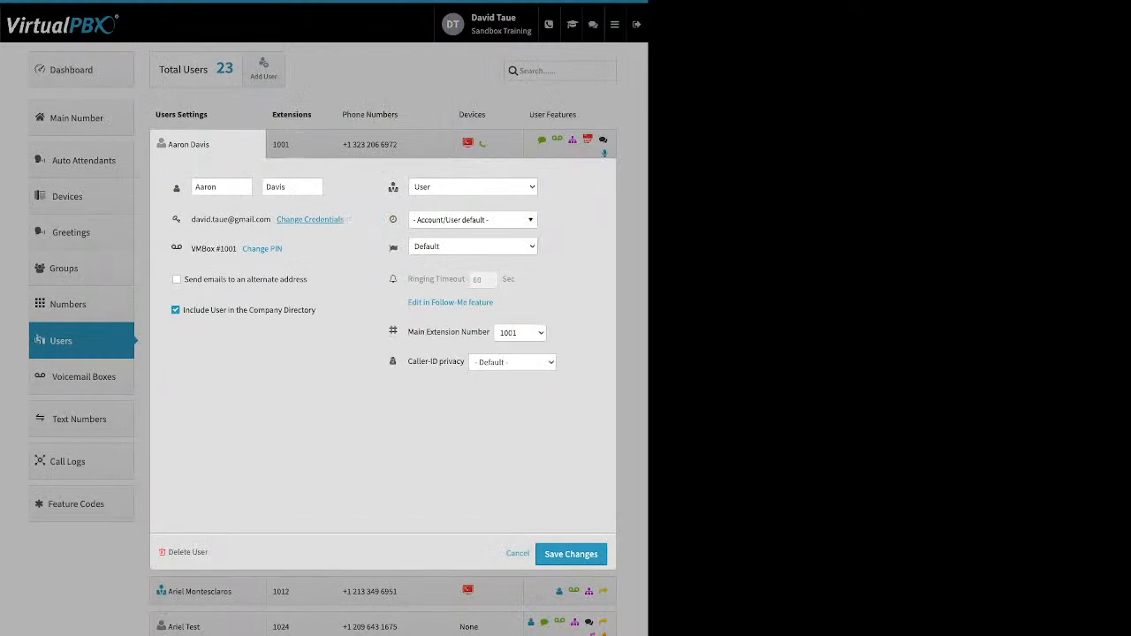
right_click(263, 249)
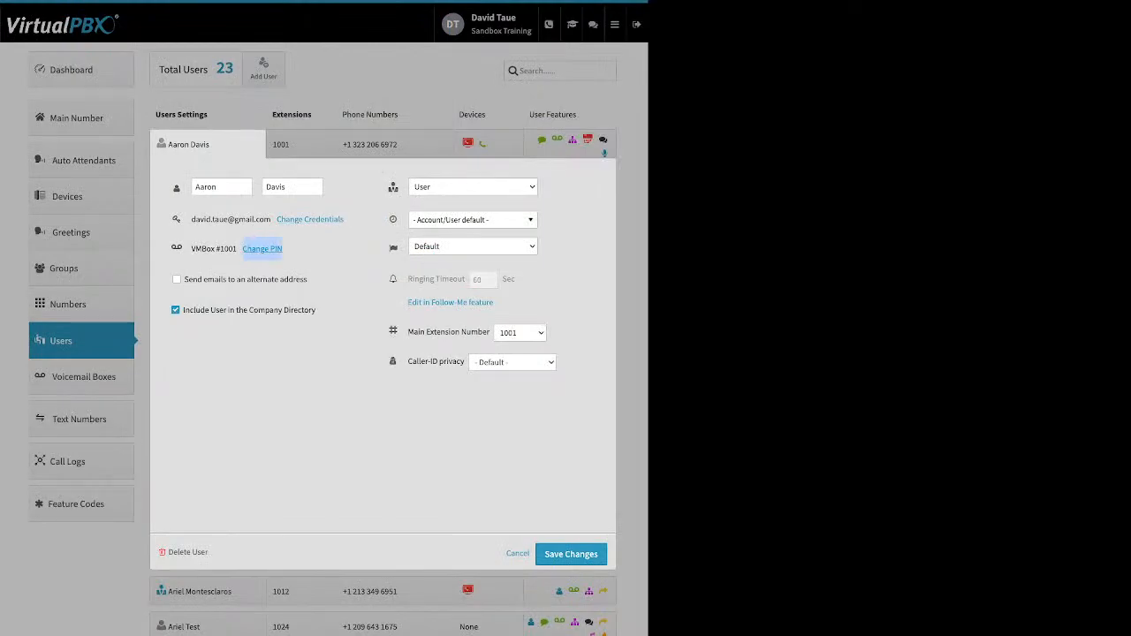
left_click(263, 249)
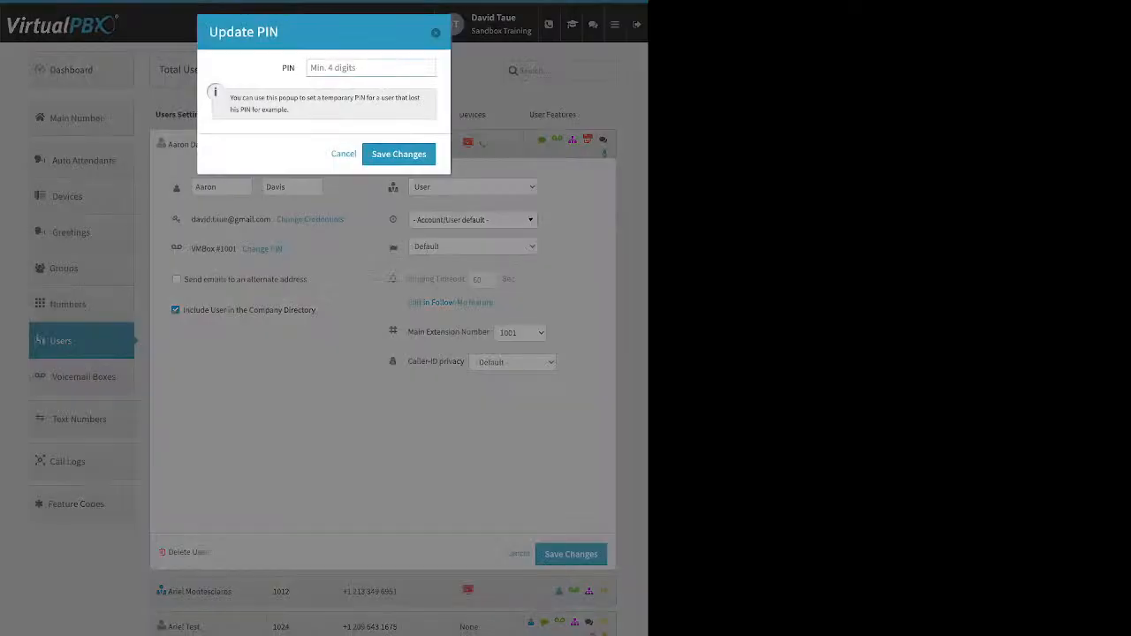
key("Escape")
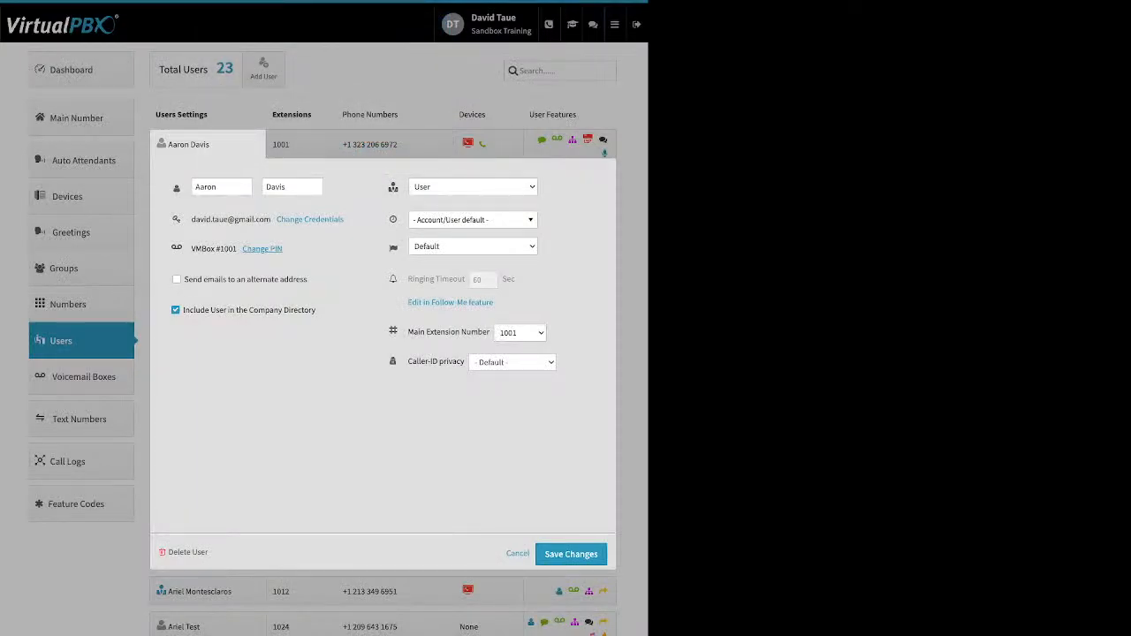
right_click(293, 279)
triple_click(294, 280)
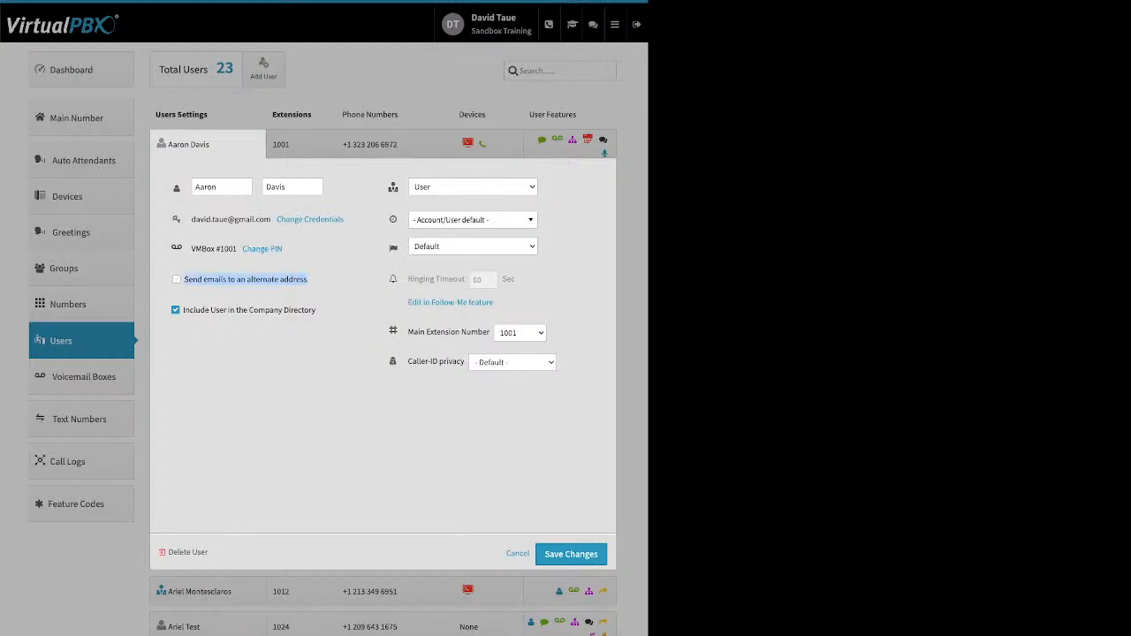
left_click(290, 279)
left_click(177, 279)
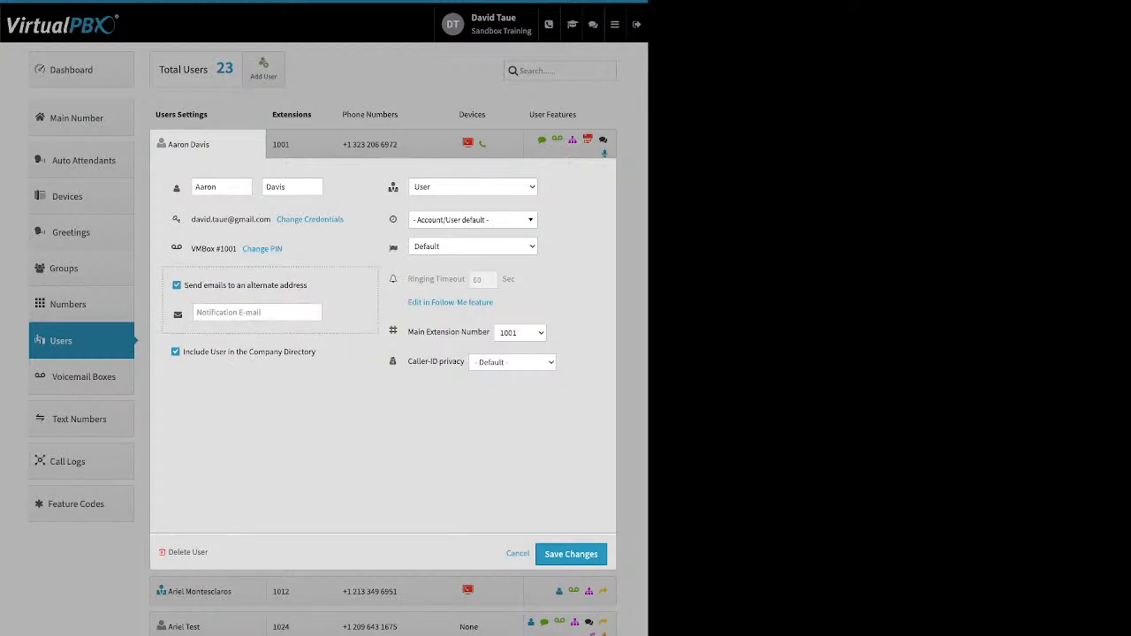
left_click(176, 279)
triple_click(292, 311)
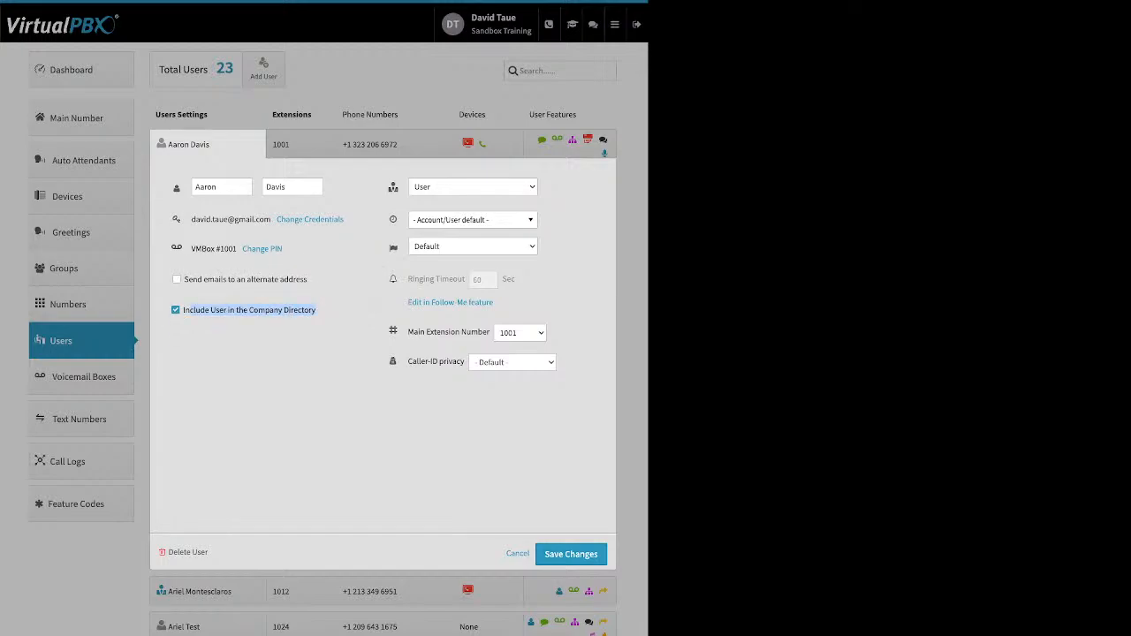
left_click(292, 311)
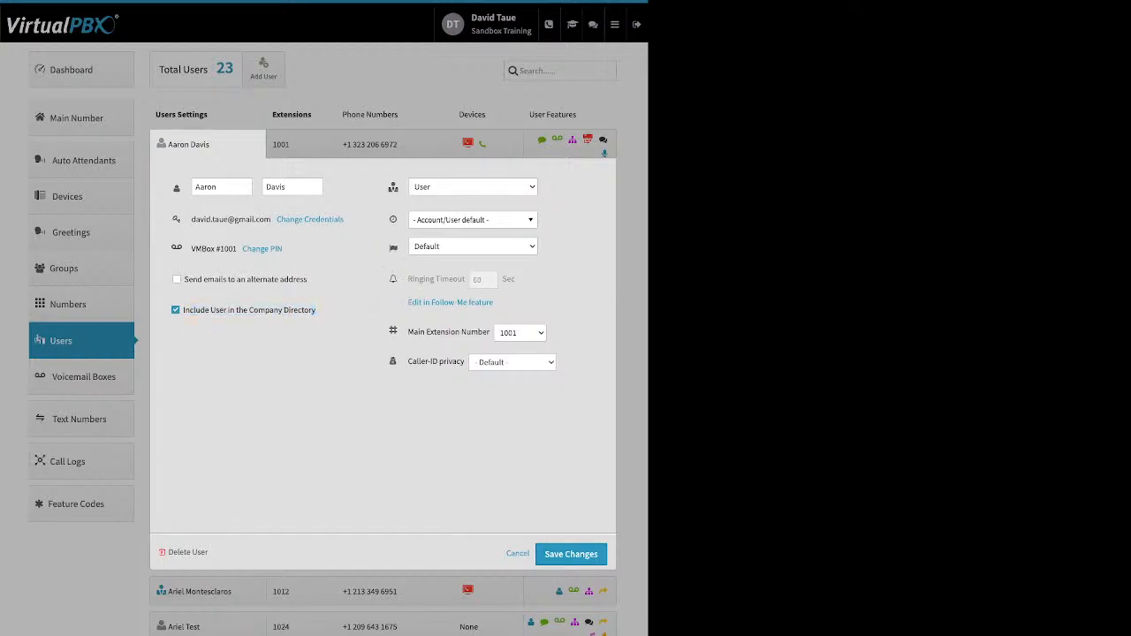
Leave user 1001's time zone at the Account/User default
mouse_move(393, 186)
left_click(473, 219)
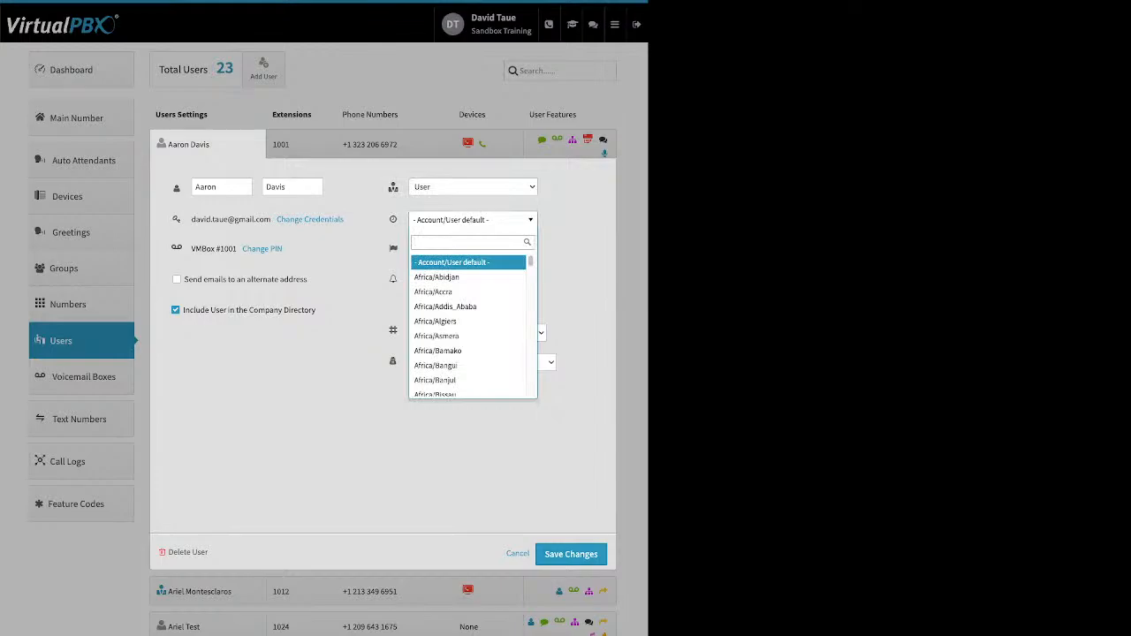
key("Escape")
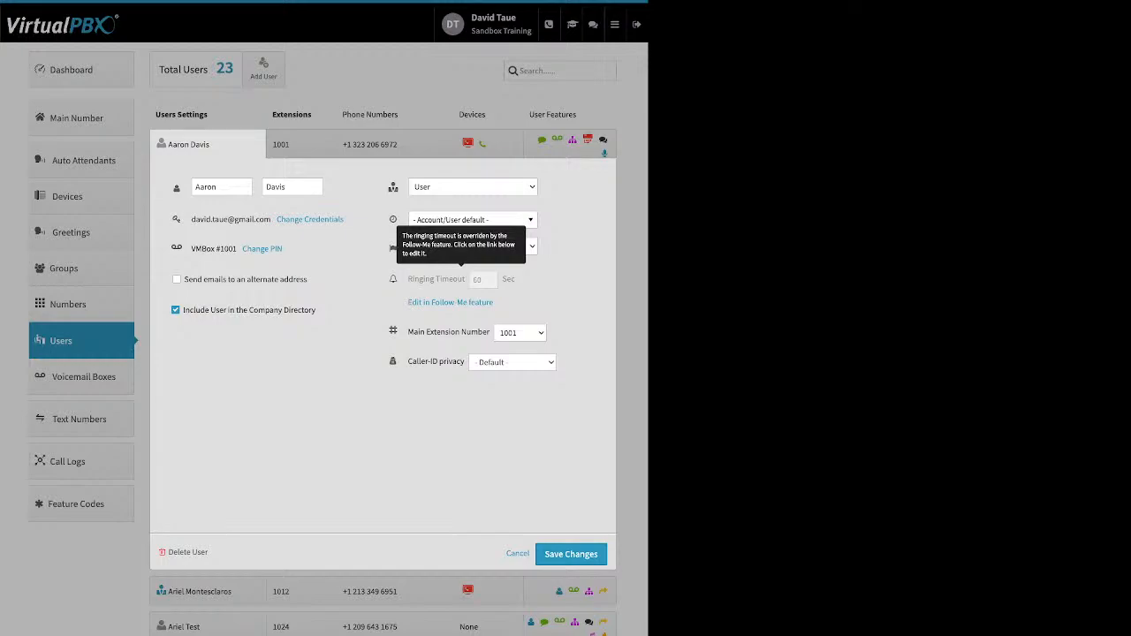
left_click(518, 554)
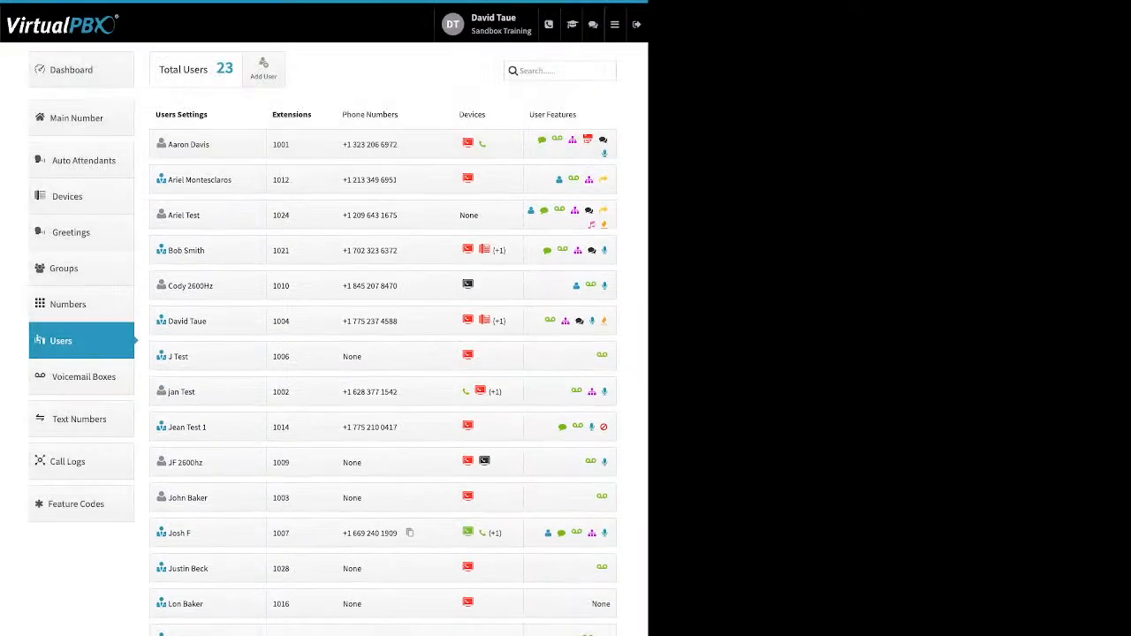
left_click(301, 144)
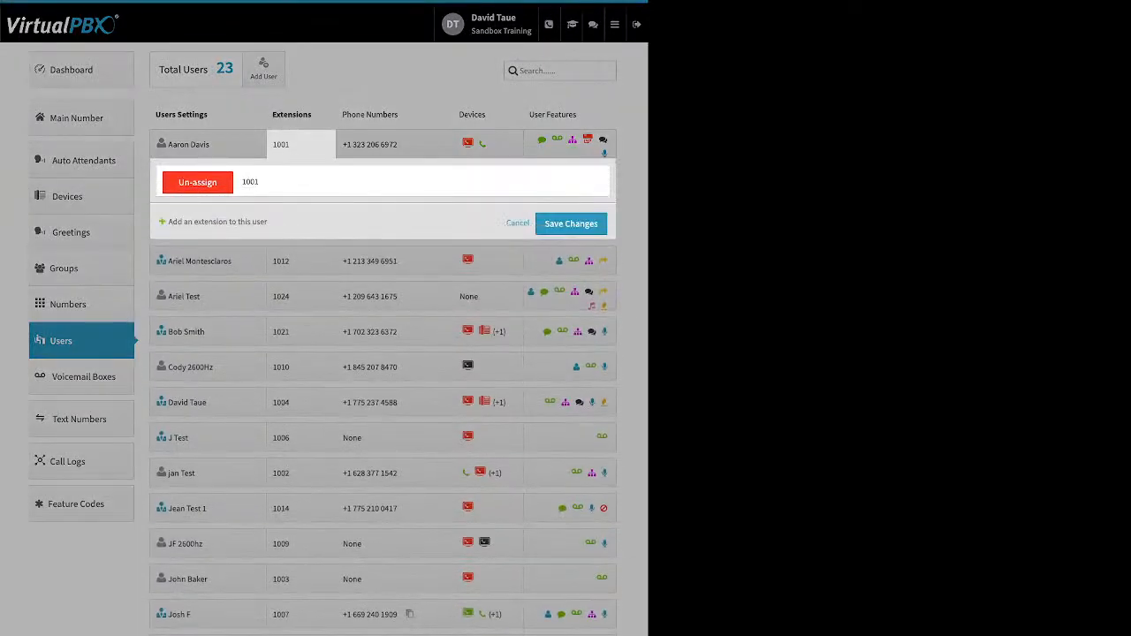
left_click(218, 222)
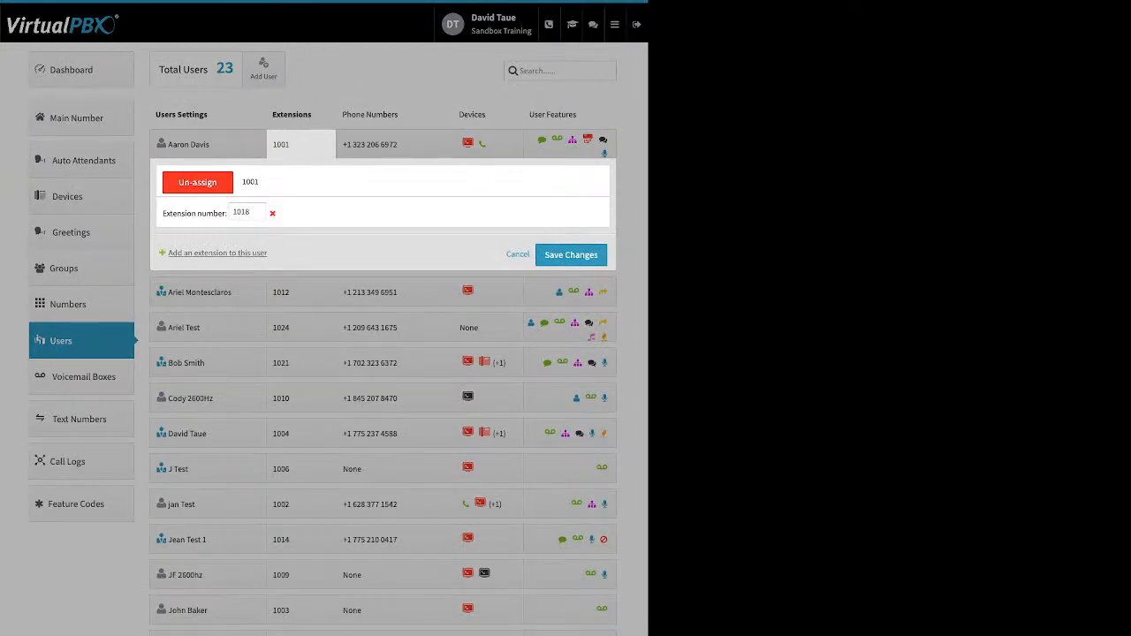
left_click(273, 214)
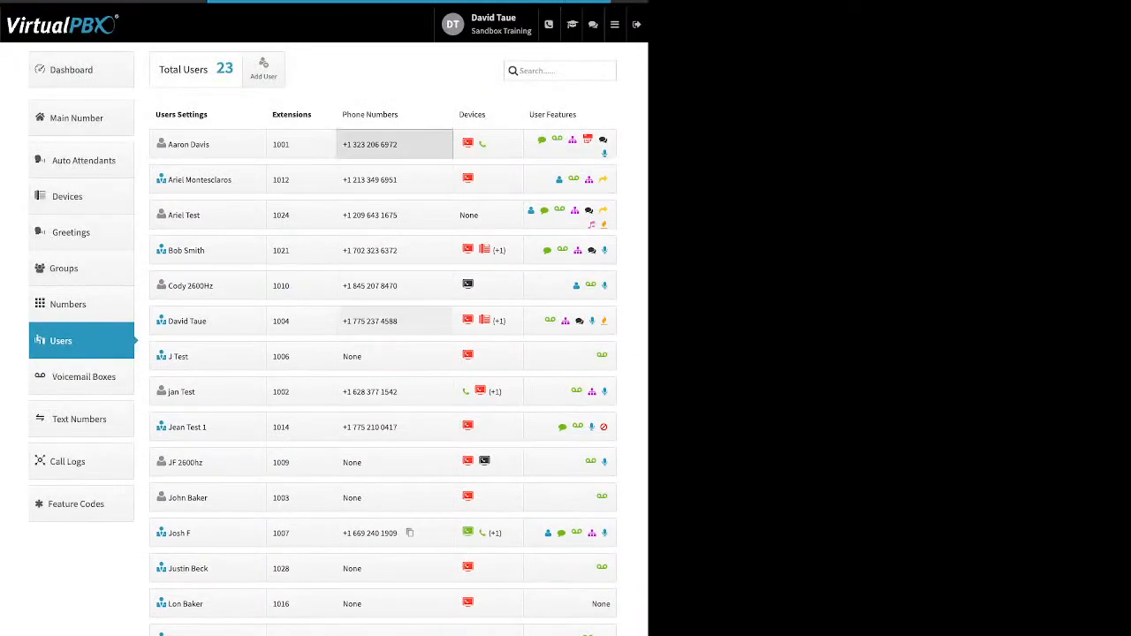
left_click(394, 144)
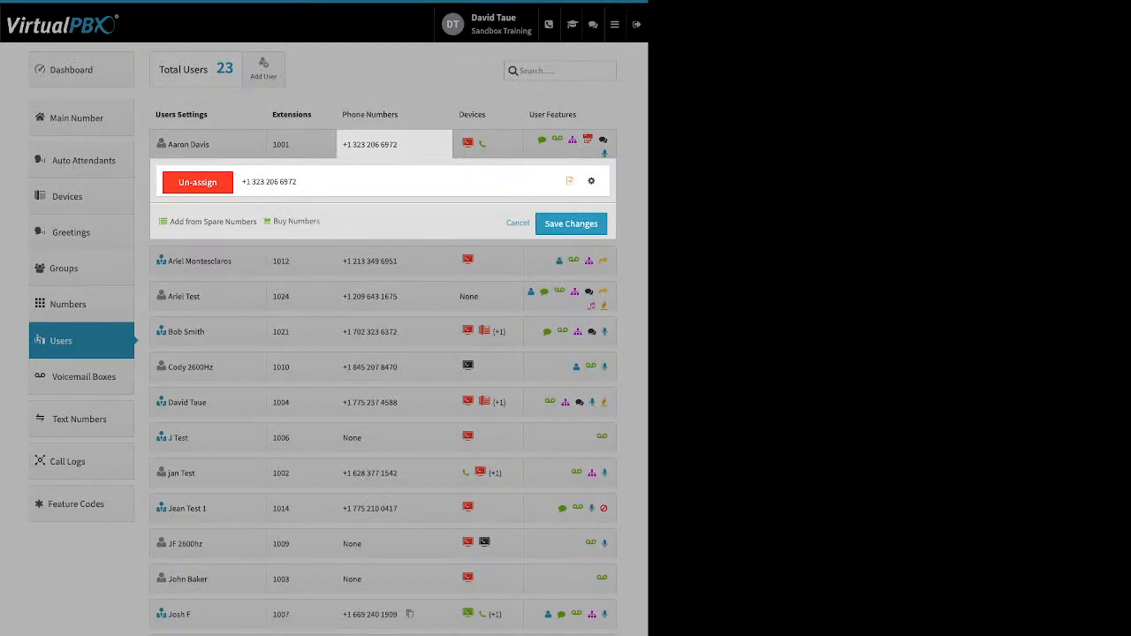
left_click_drag(169, 222, 318, 222)
left_click(309, 222)
left_click_drag(170, 222, 315, 222)
left_click(396, 145)
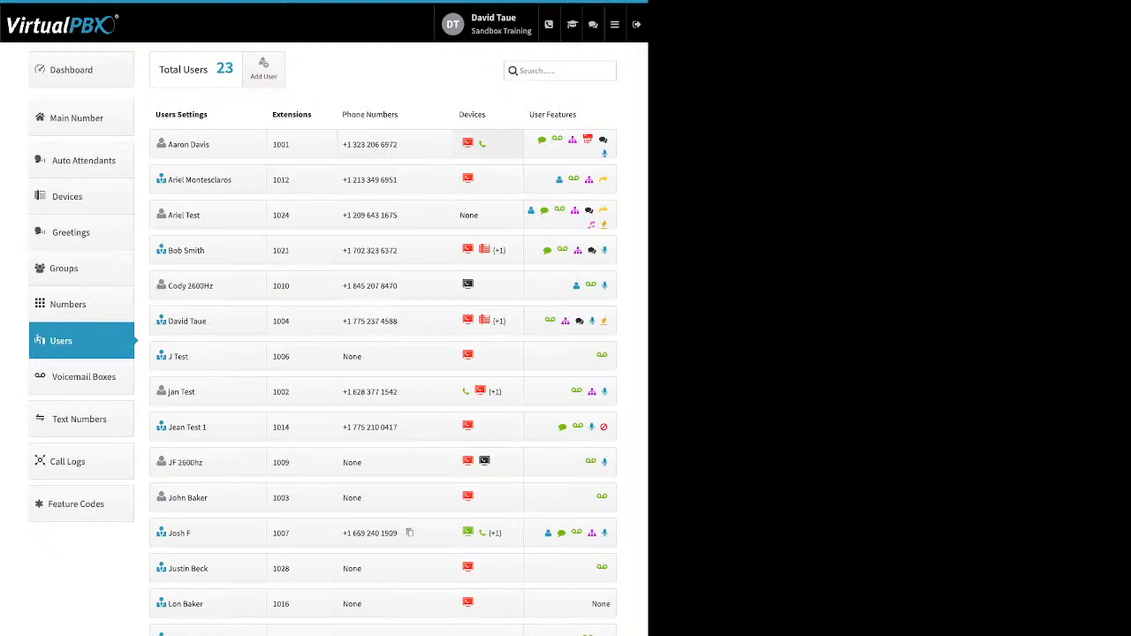
left_click(486, 215)
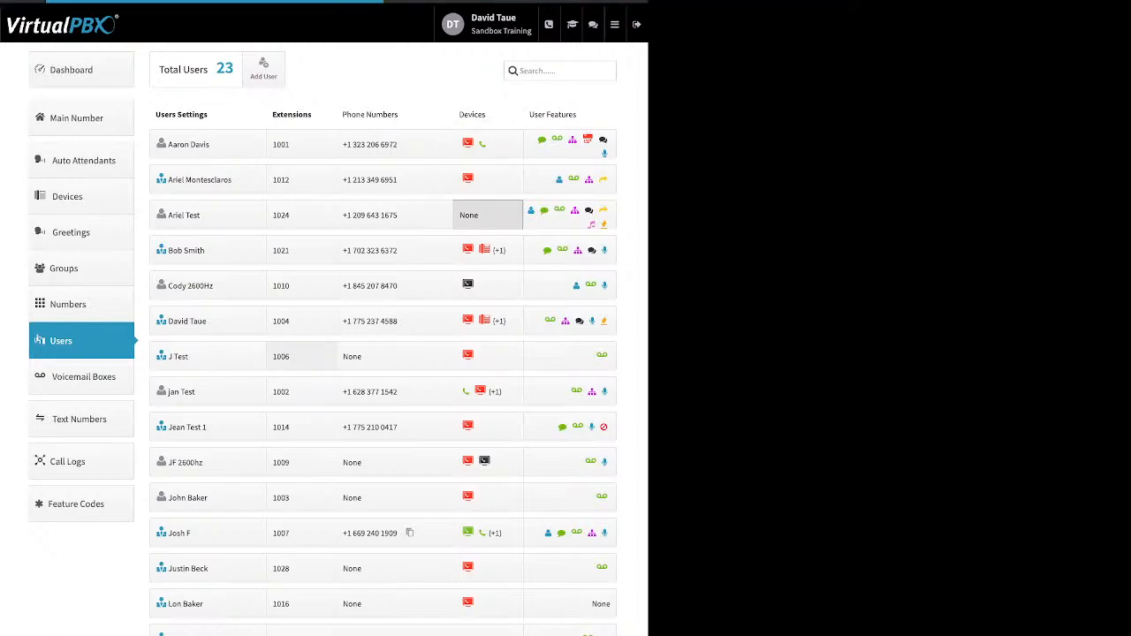
left_click(286, 292)
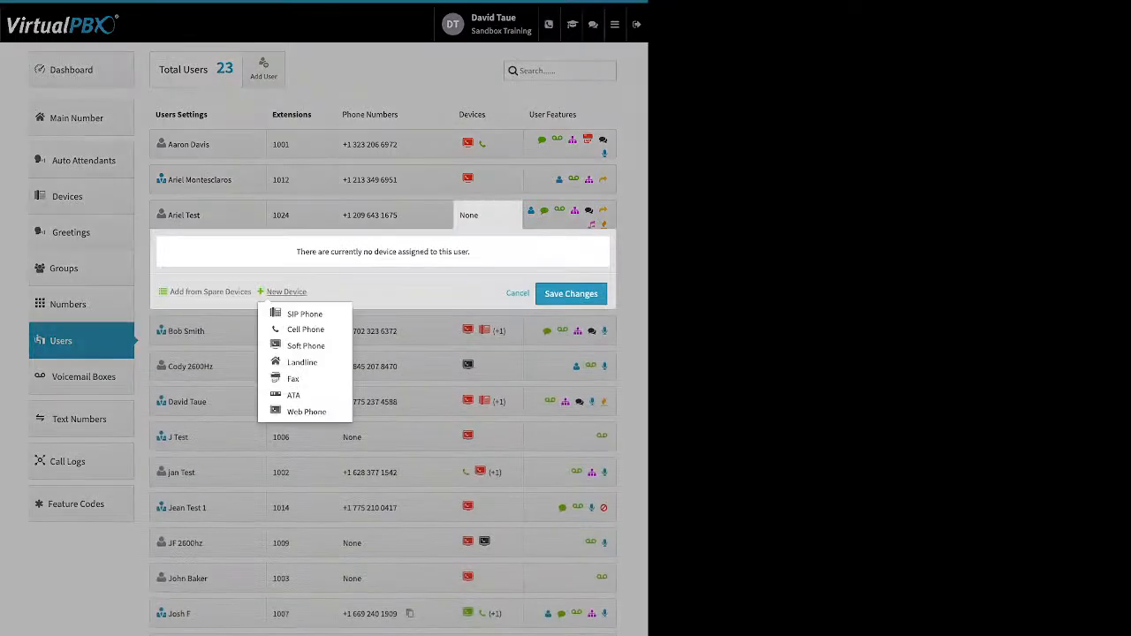
left_click(304, 314)
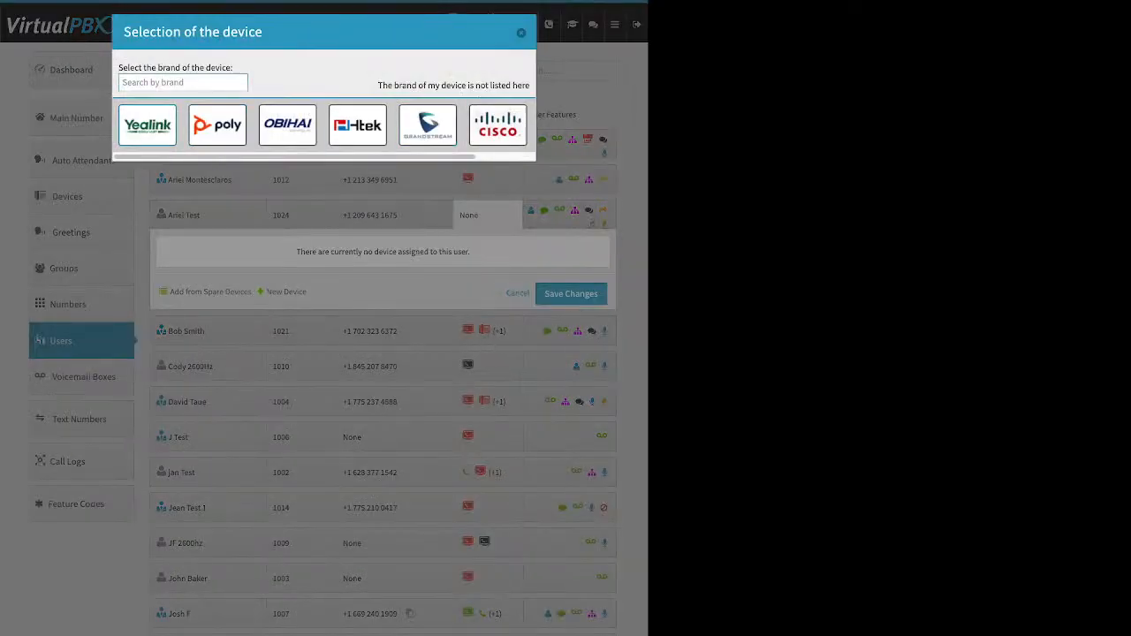
left_click(148, 125)
scroll(344, 387, "down", 3)
scroll(345, 387, "up", 3)
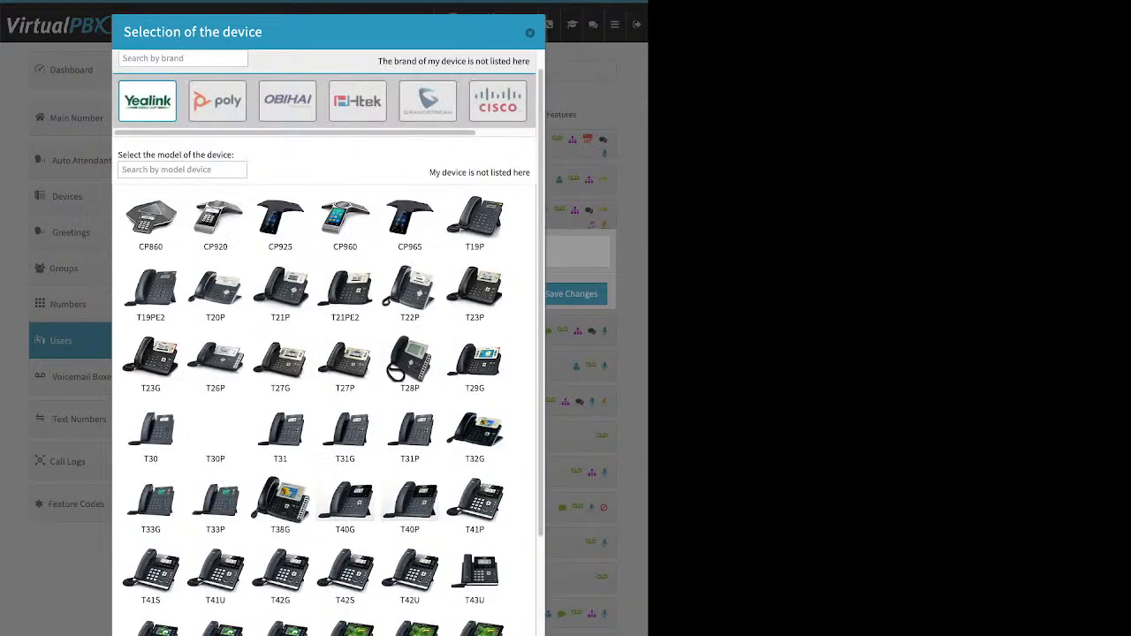
left_click(287, 125)
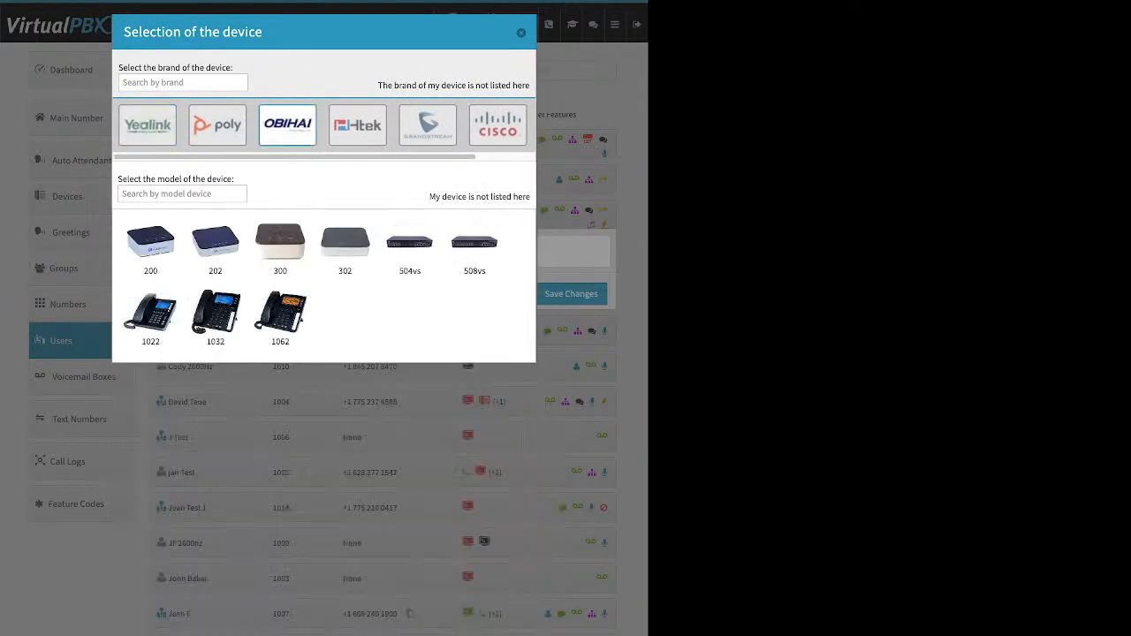
left_click(498, 125)
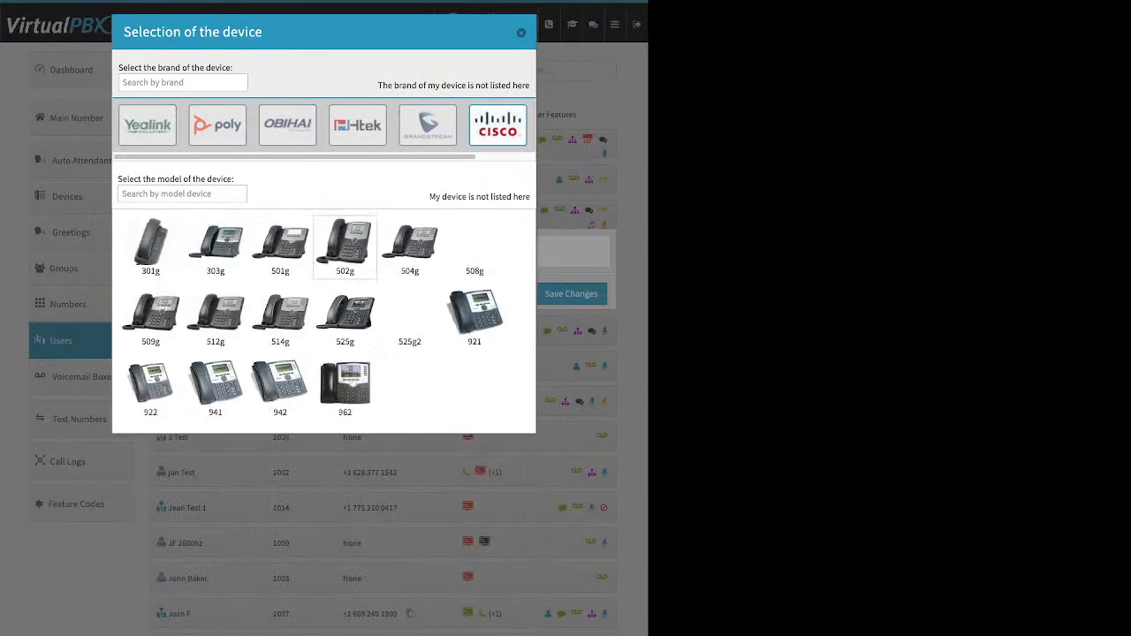
left_click(345, 388)
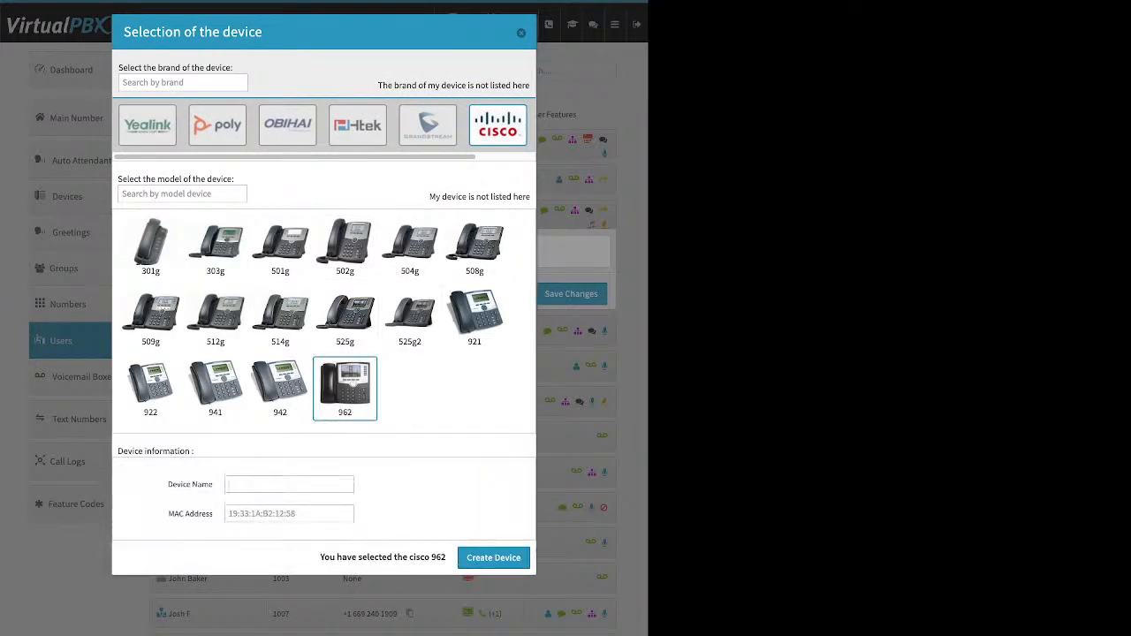
left_click_drag(168, 484, 208, 484)
left_click(169, 513)
left_click_drag(169, 513, 213, 514)
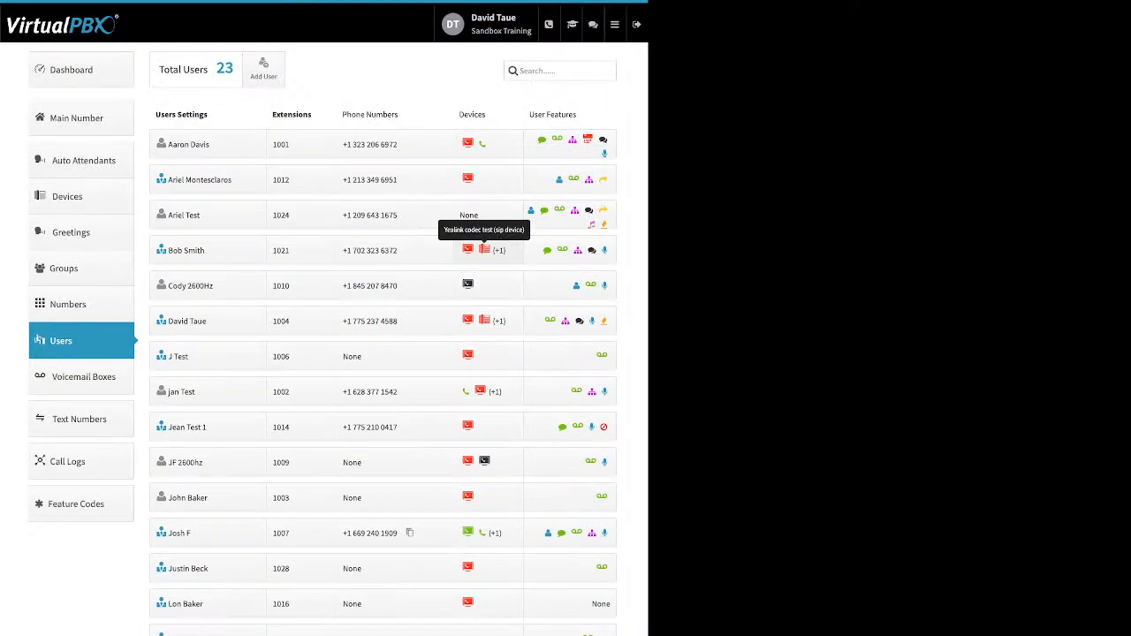
left_click(485, 250)
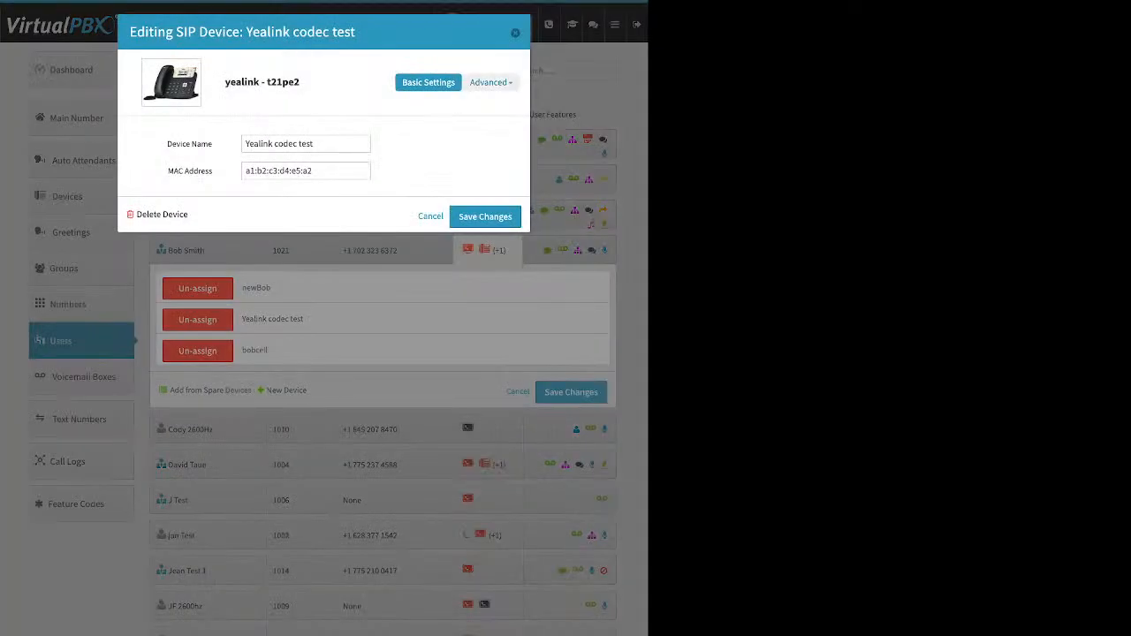
left_click(489, 82)
left_click(459, 182)
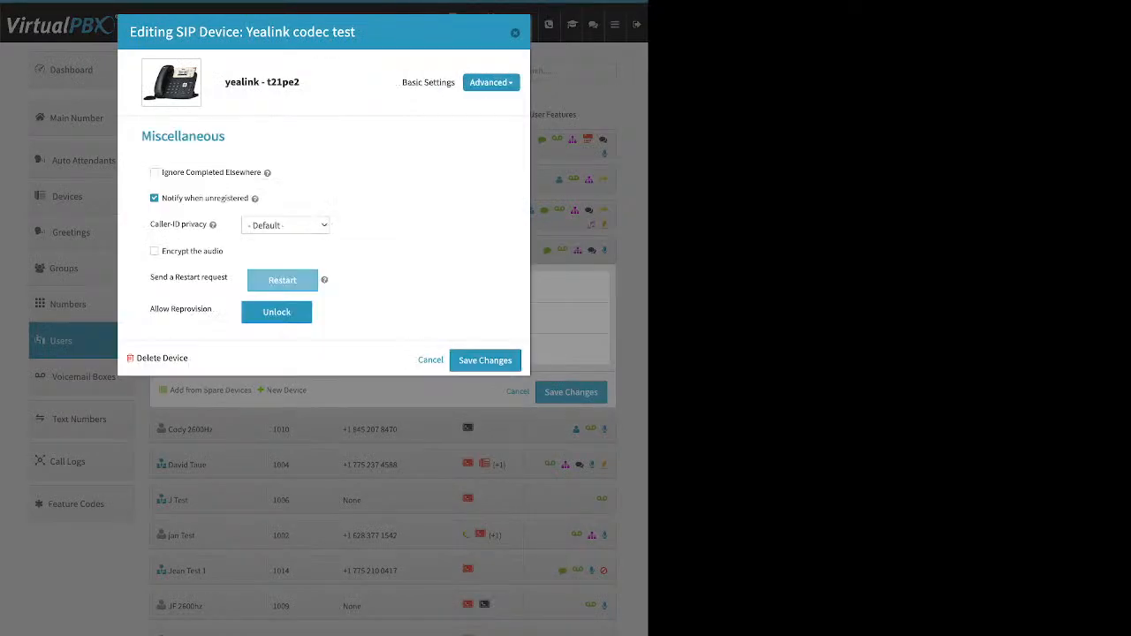
left_click_drag(149, 308, 211, 308)
key("Escape")
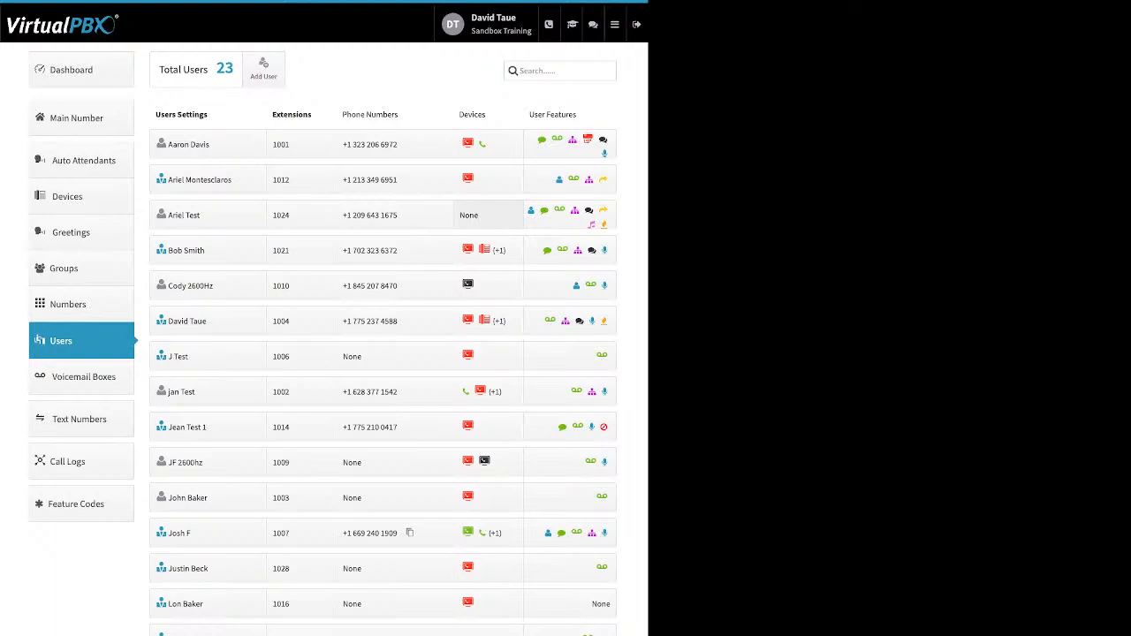
Open user 1001's device panel and begin adding a new Cell Phone device
left_click(468, 215)
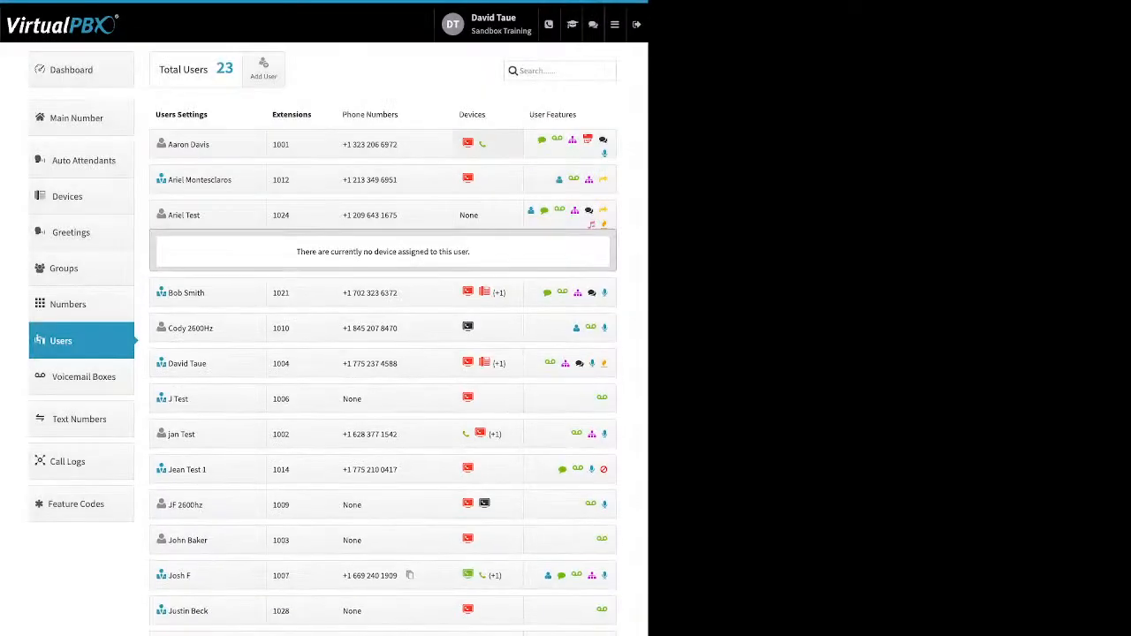
left_click(488, 144)
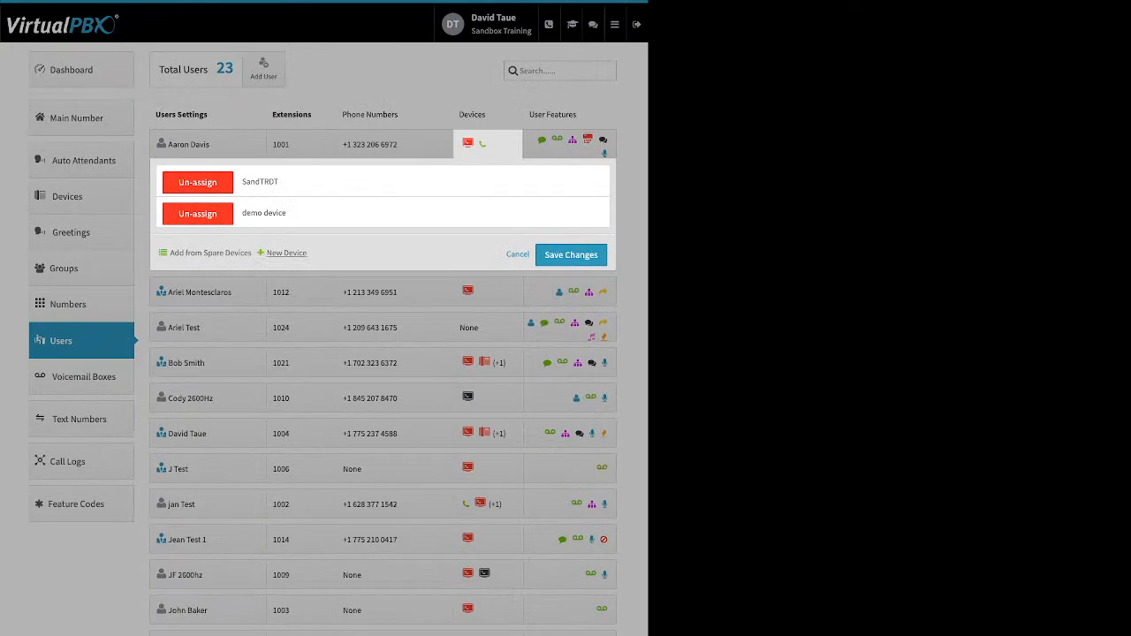
left_click(286, 254)
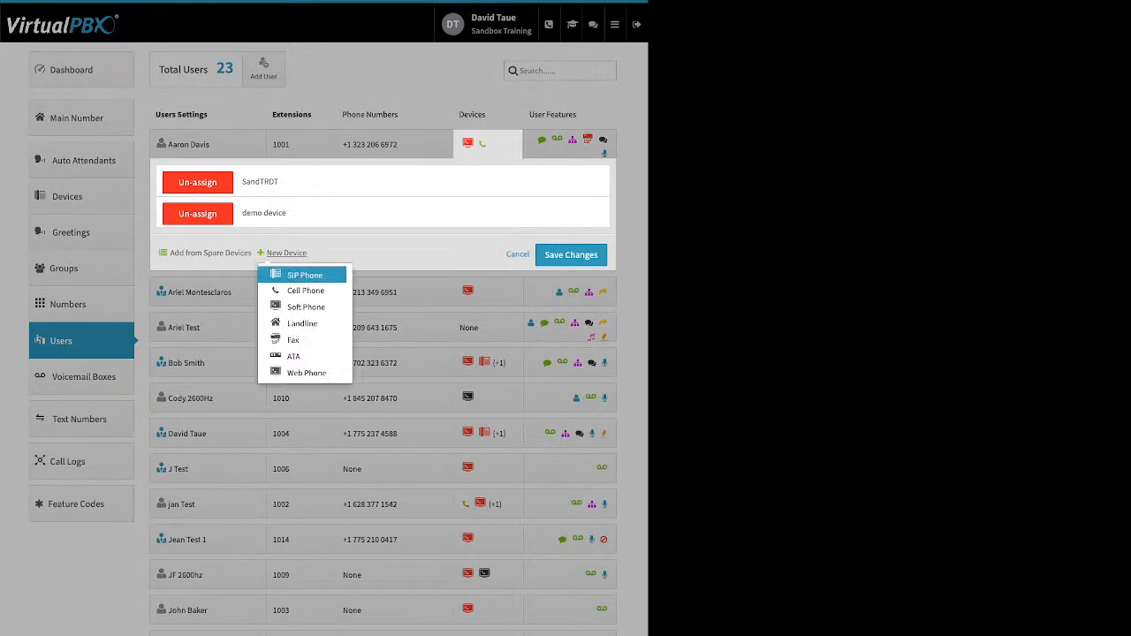
left_click(304, 290)
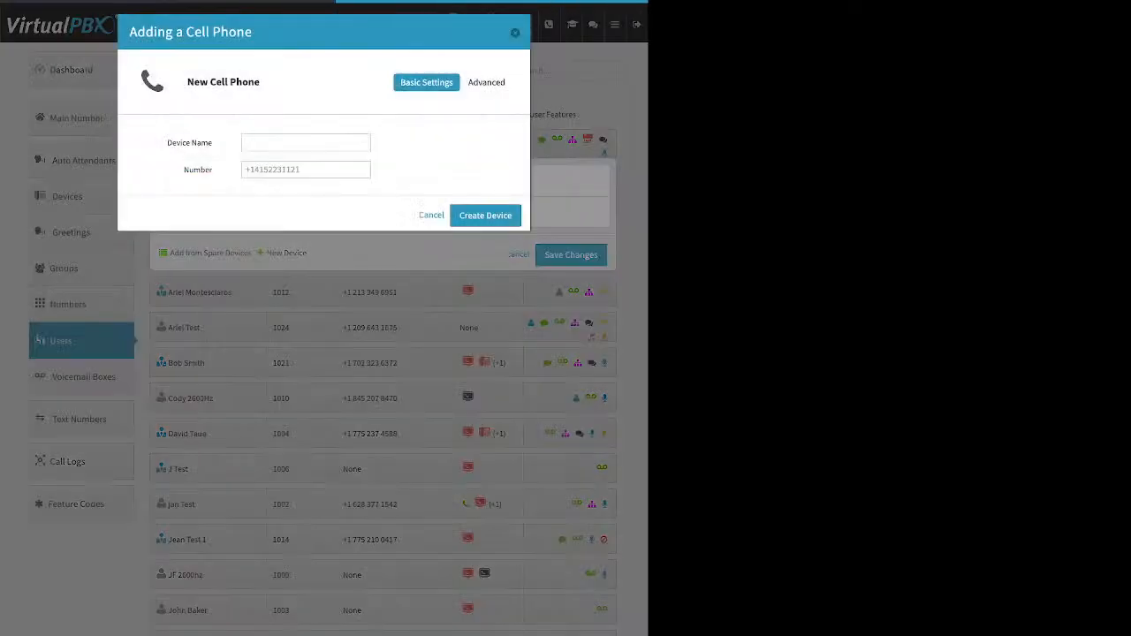
left_click_drag(166, 142, 212, 169)
Cancel the new cell phone and open the existing demo device's cell phone editor
left_click(431, 215)
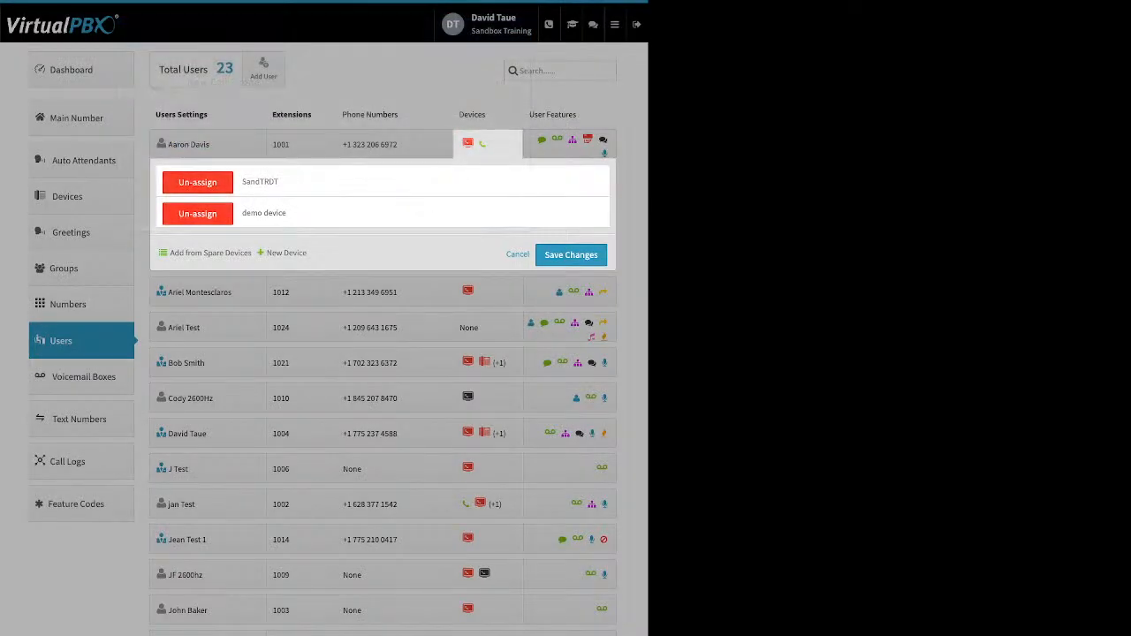
left_click(264, 213)
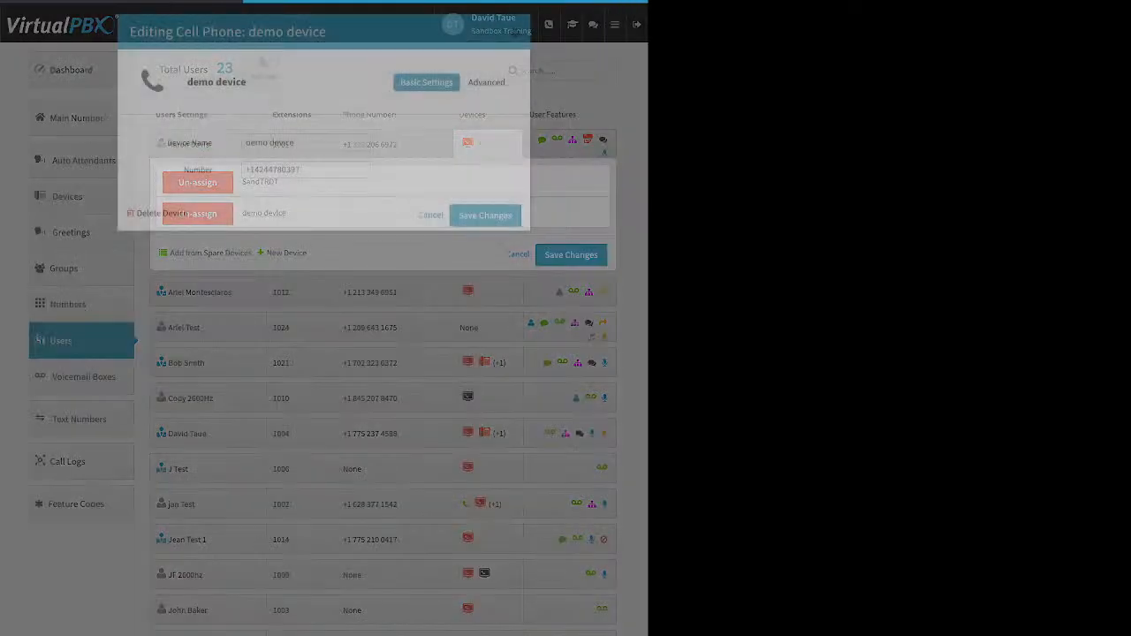
left_click_drag(172, 143, 212, 169)
left_click_drag(300, 170, 244, 170)
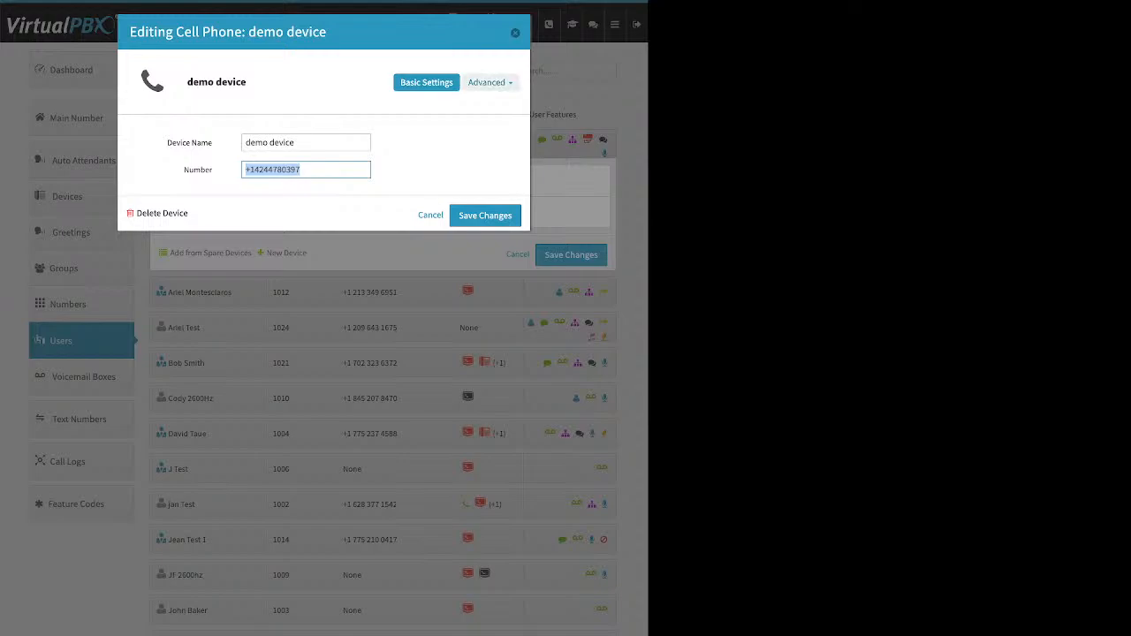
left_click(490, 82)
Tick Allow use of cellphone's voicemail under the demo device's Advanced Options
left_click(472, 104)
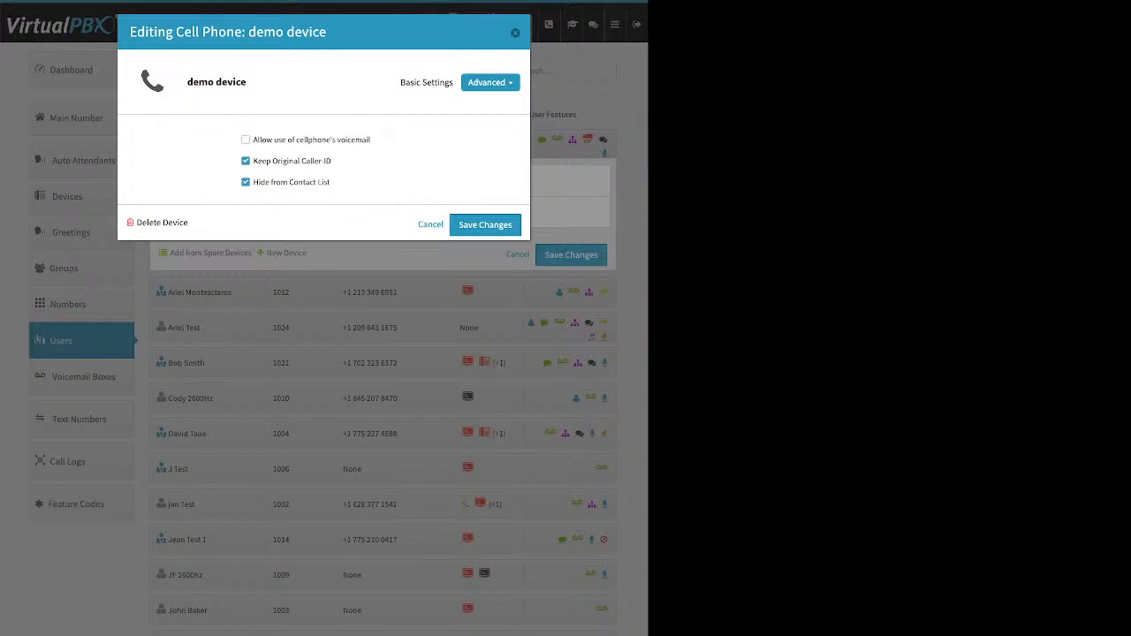
left_click_drag(373, 140, 253, 140)
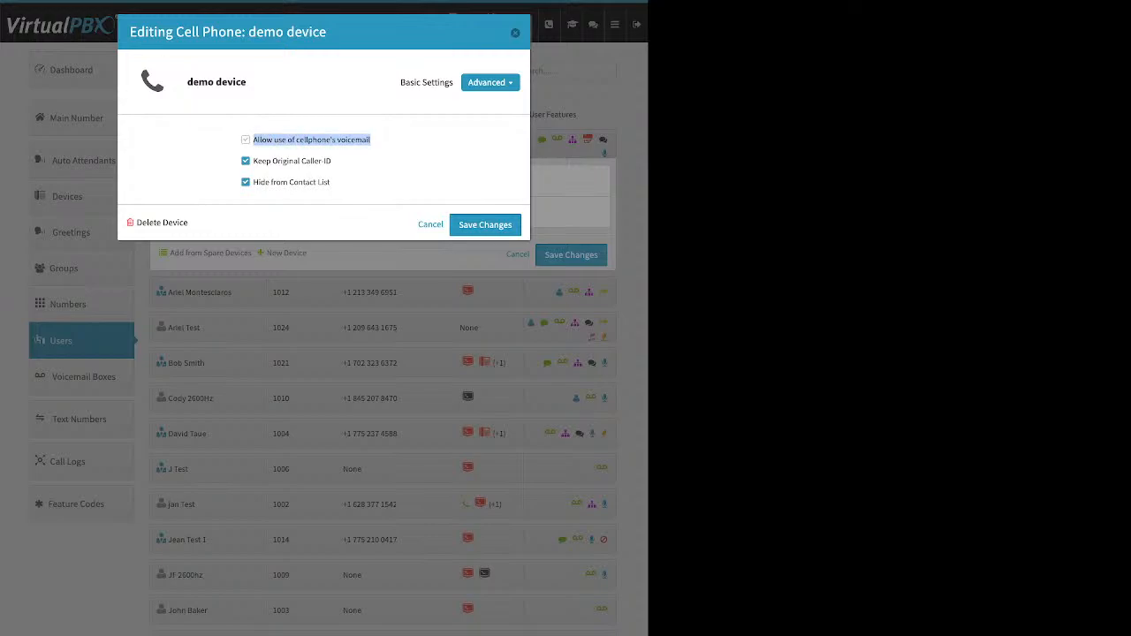
left_click(245, 140)
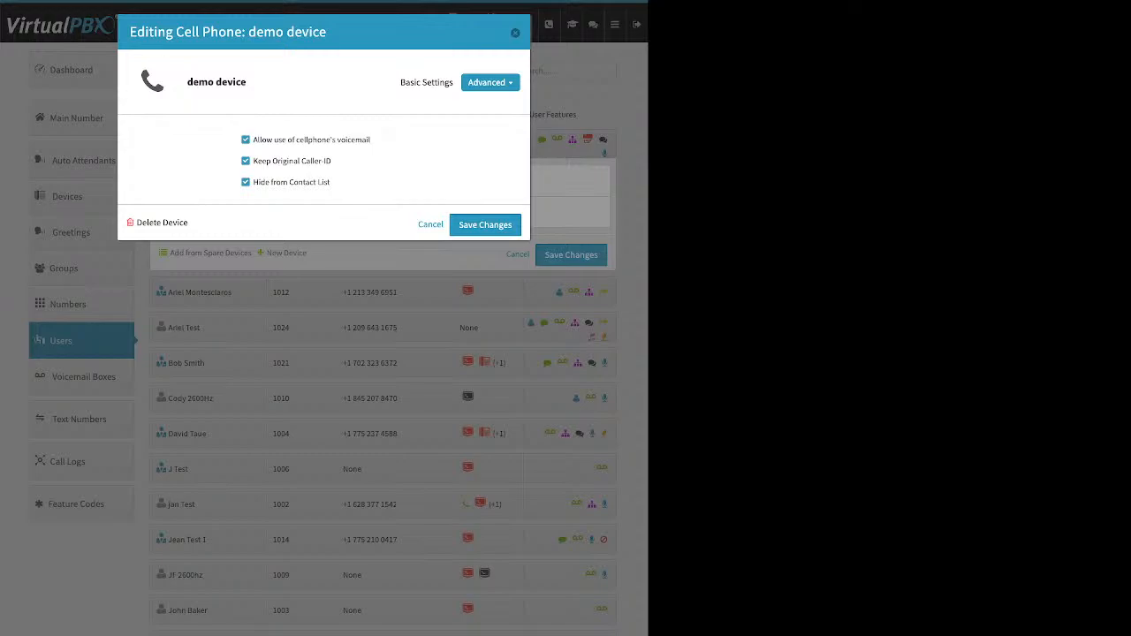
Untick cellphone voicemail and Keep Original Caller ID, then close the demo device editor and panel
left_click(245, 140)
left_click_drag(332, 161, 254, 161)
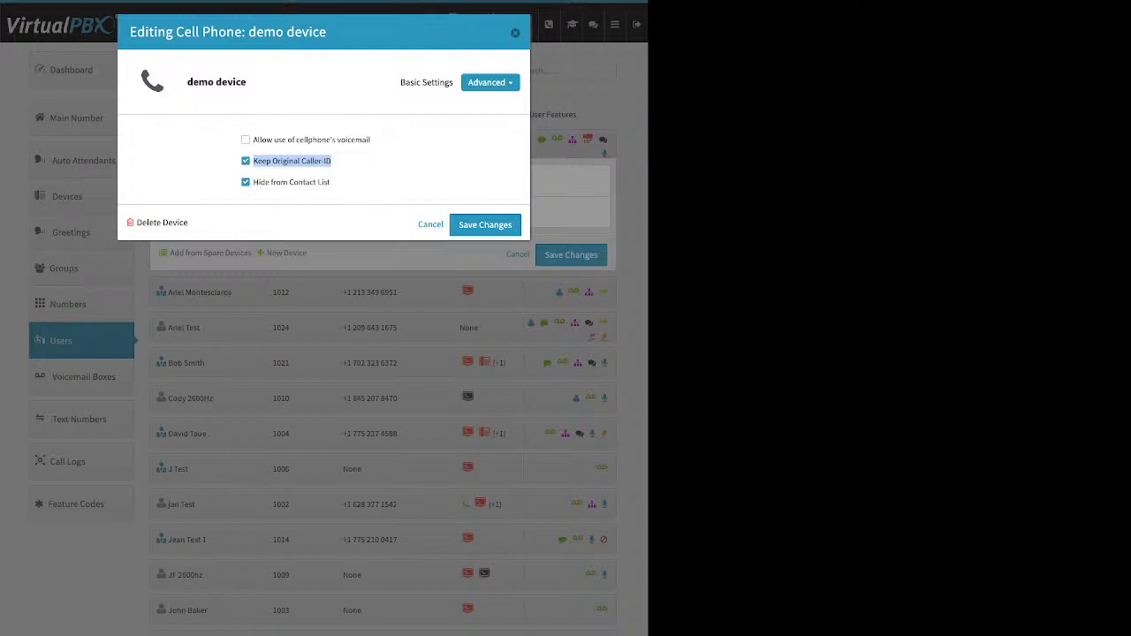
left_click(246, 161)
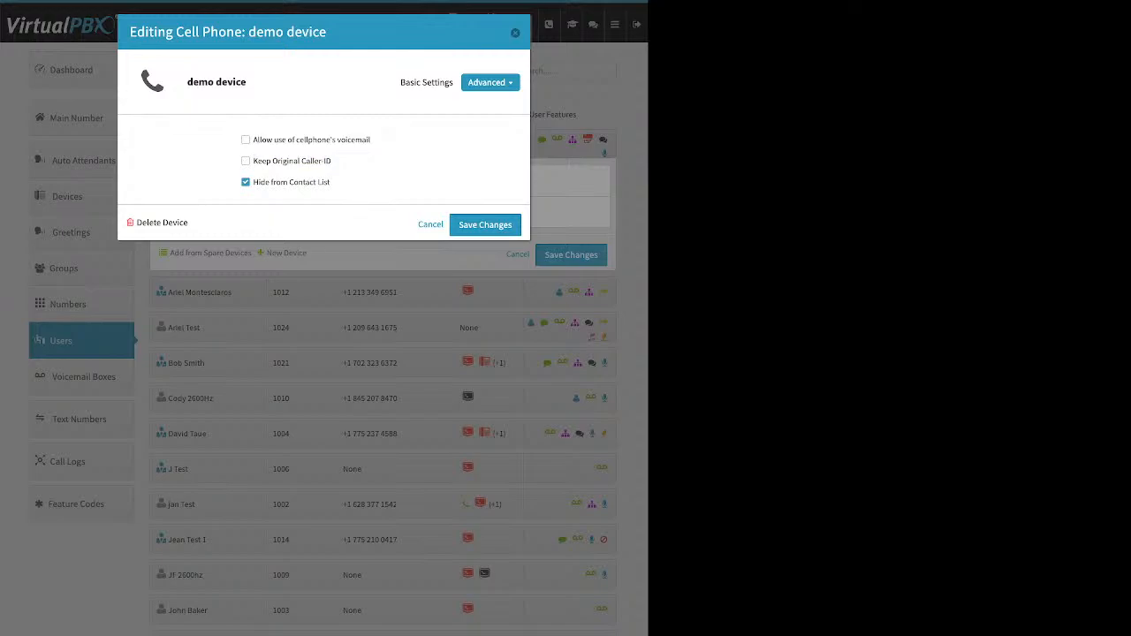
left_click(431, 225)
left_click(518, 254)
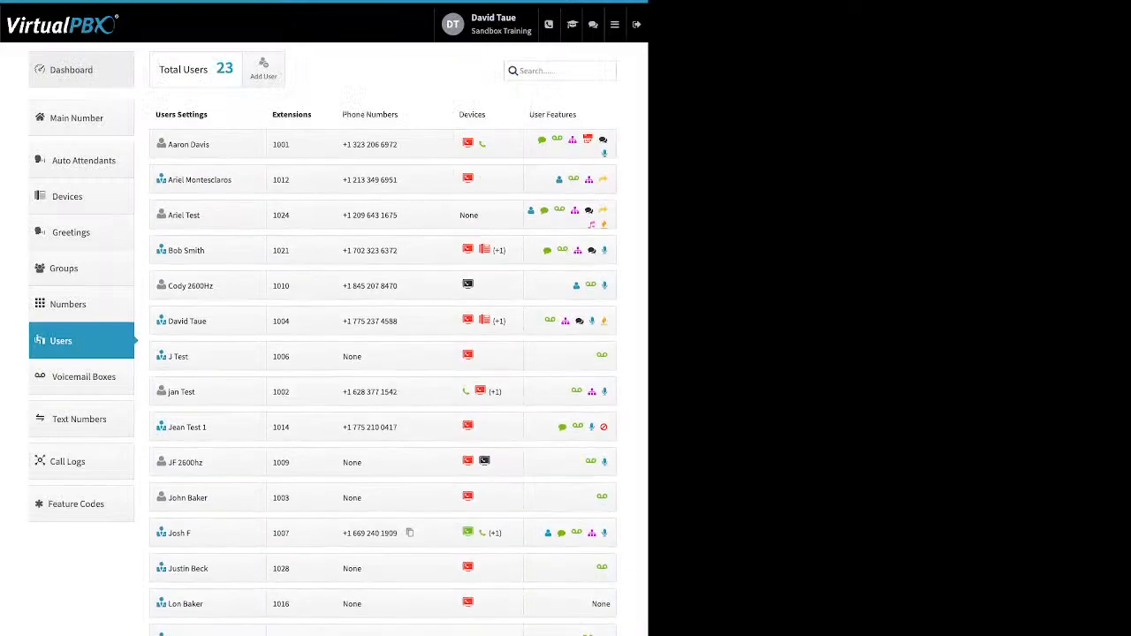
left_click(61, 25)
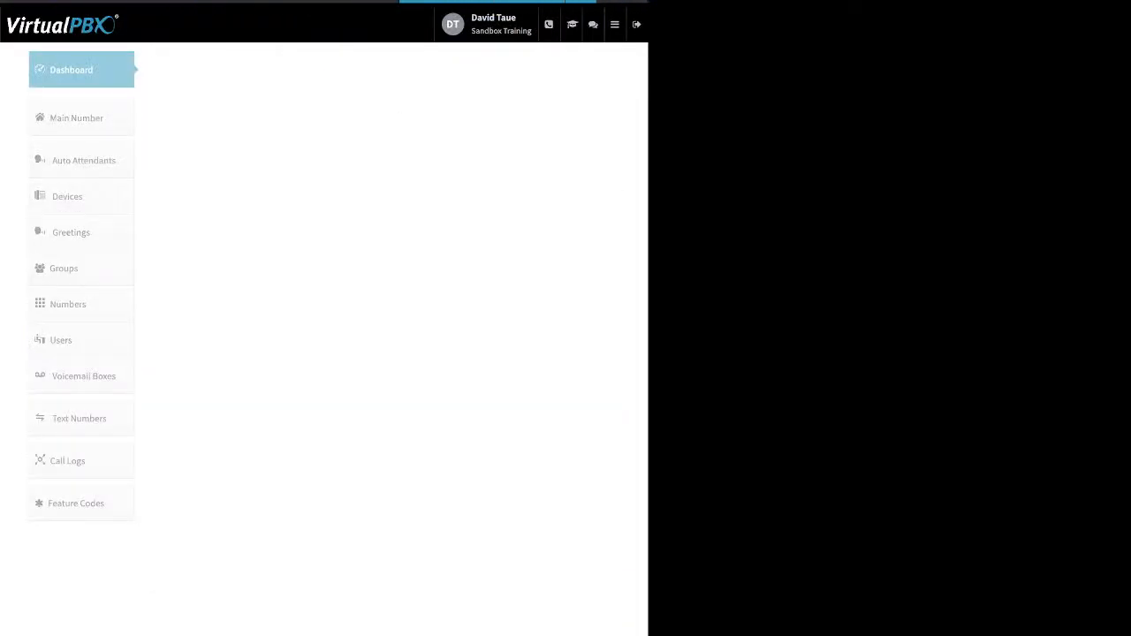
left_click(442, 69)
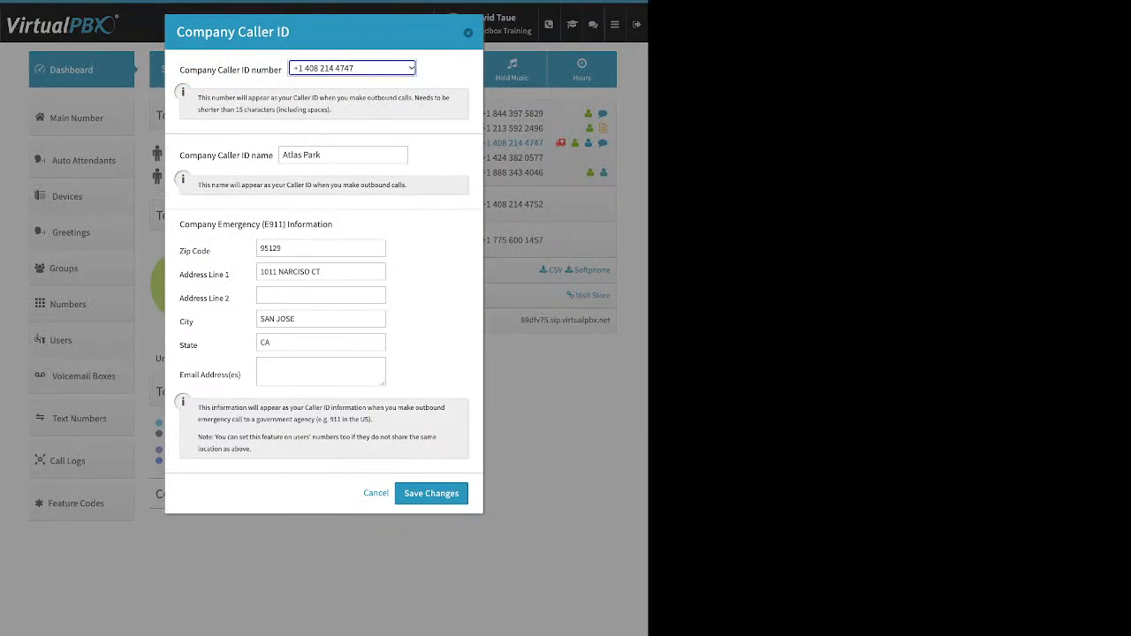
left_click(468, 33)
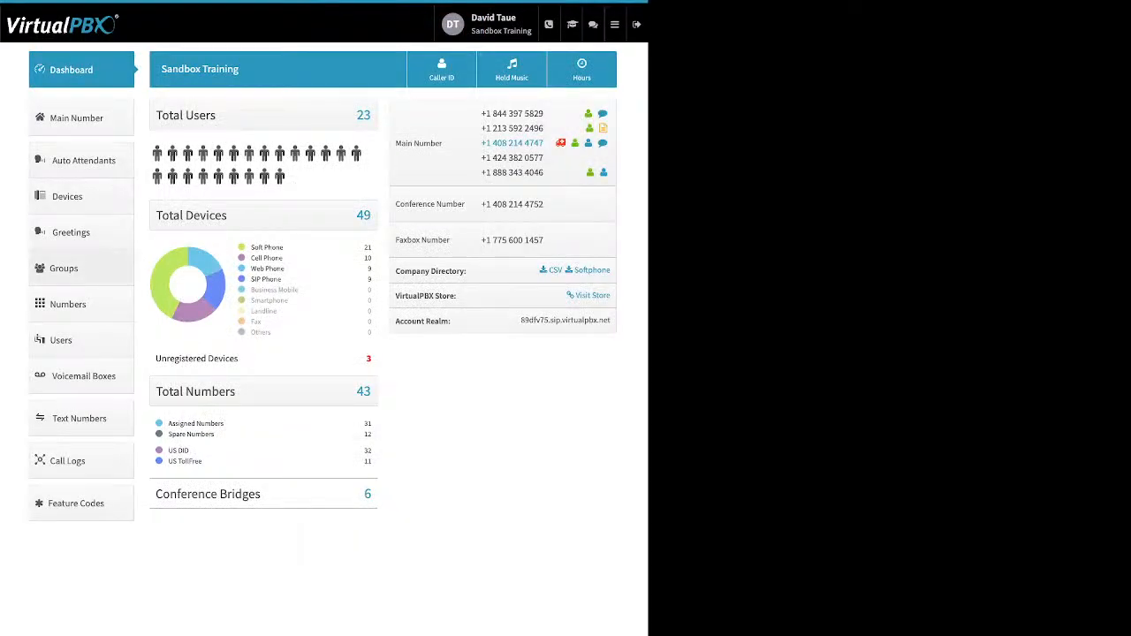
left_click(80, 341)
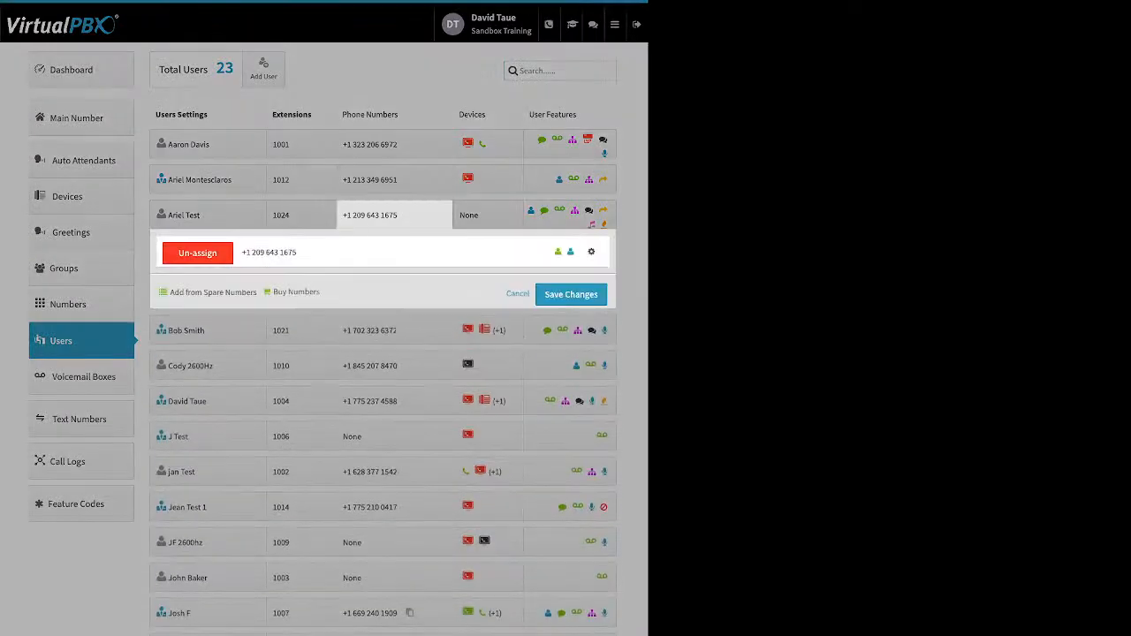
Start a new Soft Phone device for user 1024 and dismiss the emergency location warning
left_click(487, 215)
left_click(487, 215)
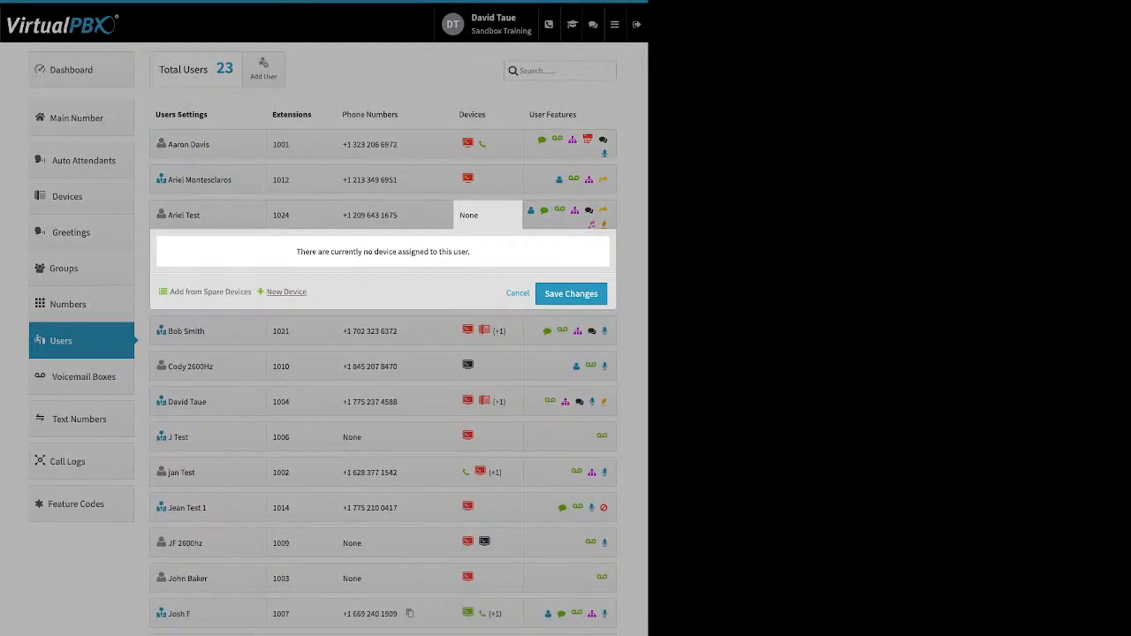
left_click(286, 291)
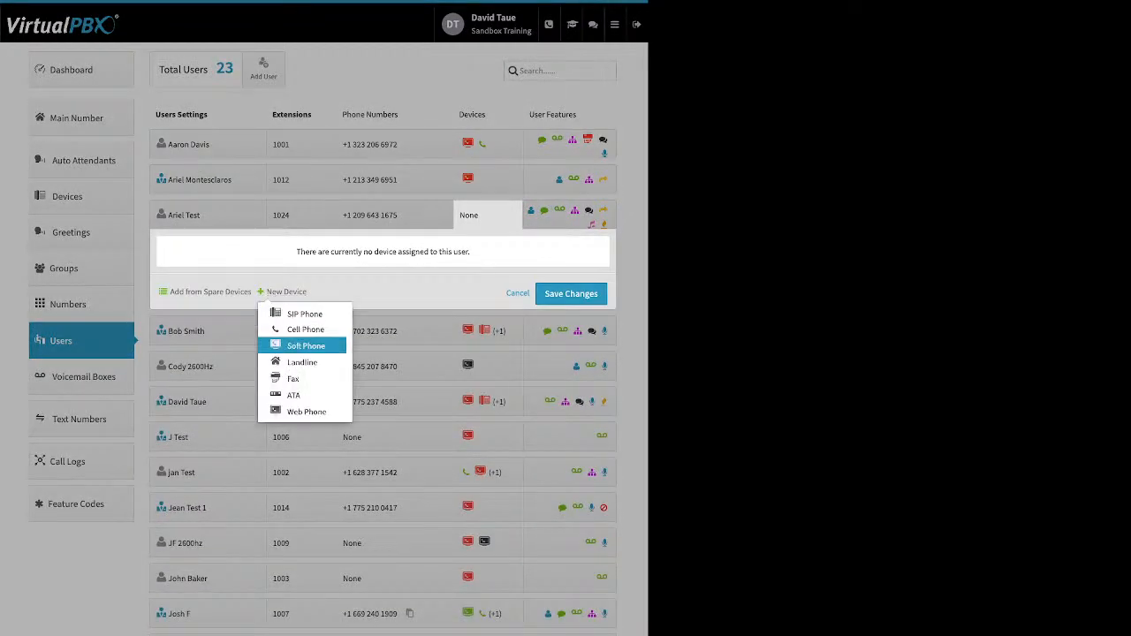
left_click(306, 346)
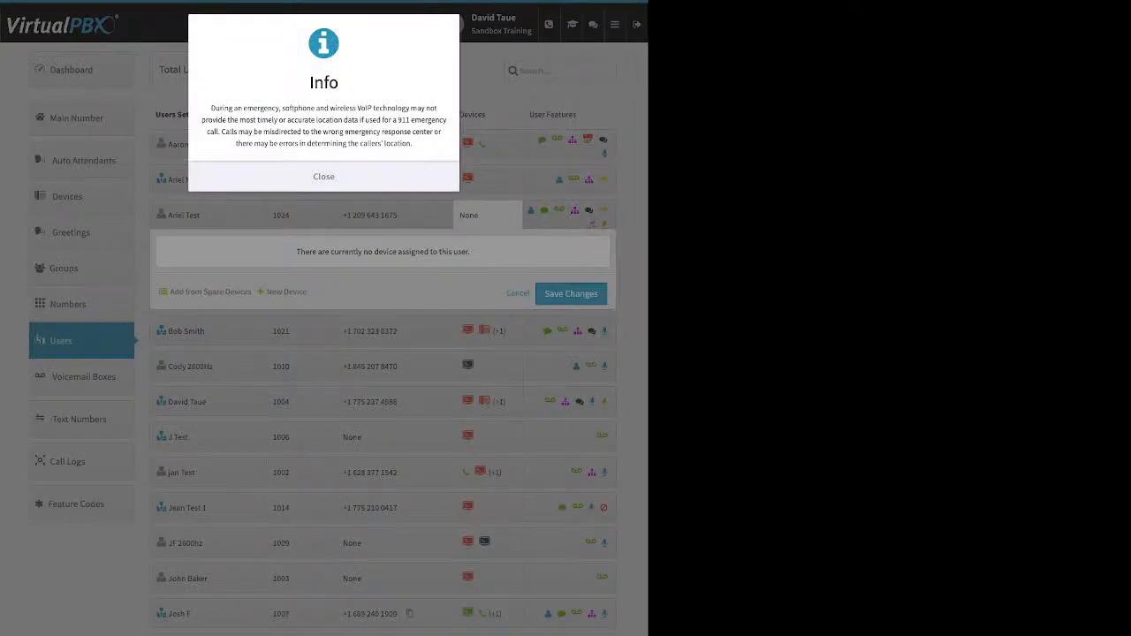
left_click(324, 177)
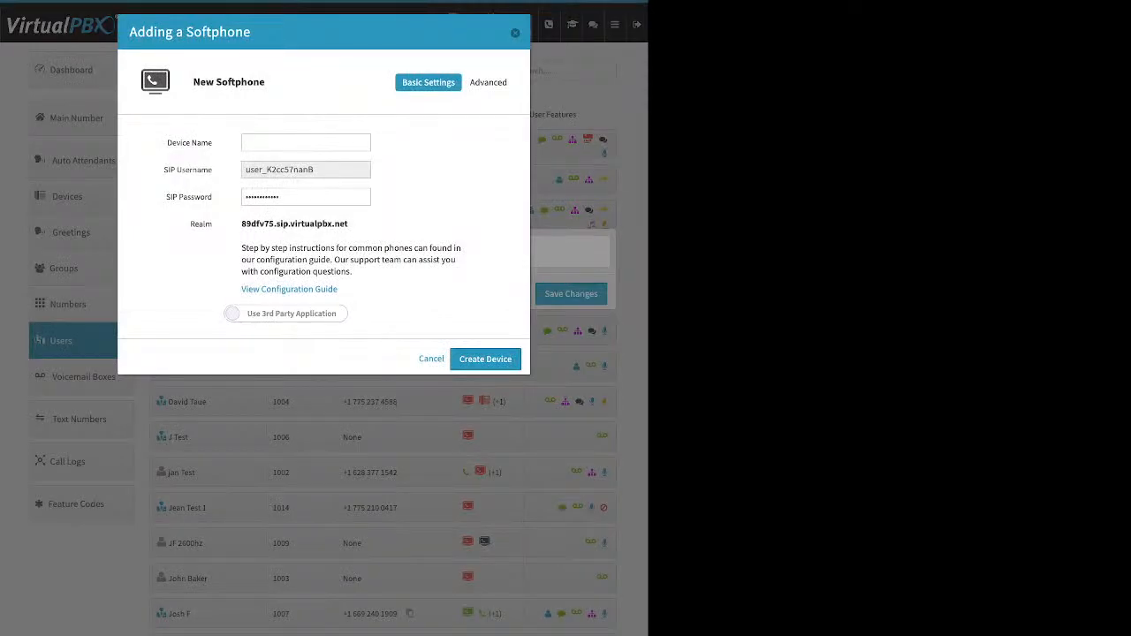
Review the softphone's SIP credentials and realm, then switch it to the VirtualPBX Application
left_click_drag(166, 142, 205, 223)
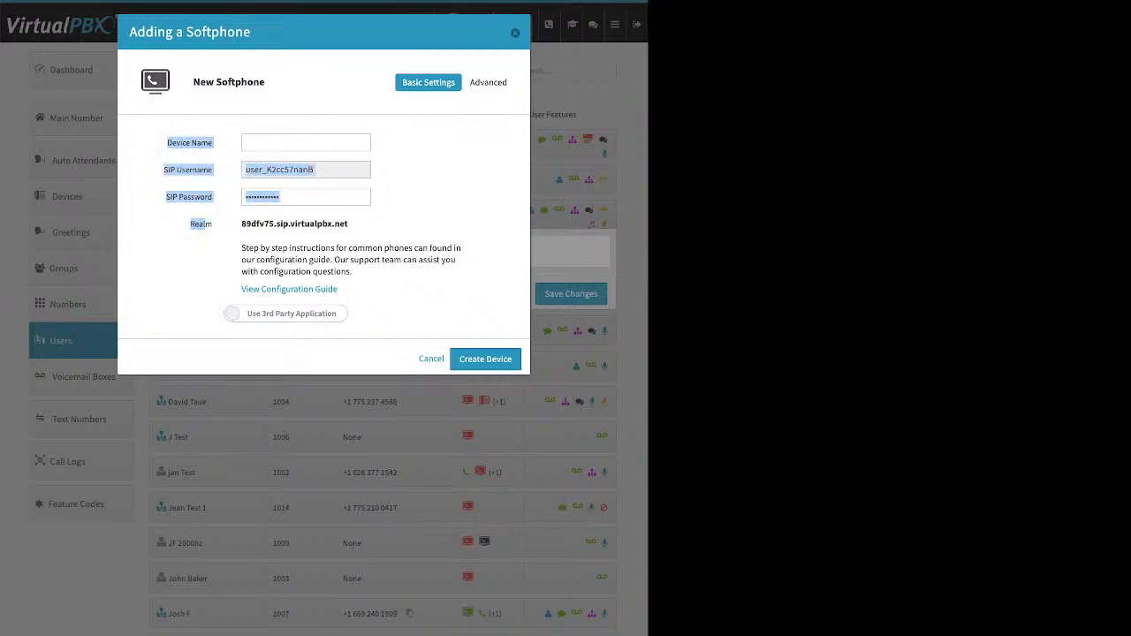
left_click(306, 144)
key("Tab")
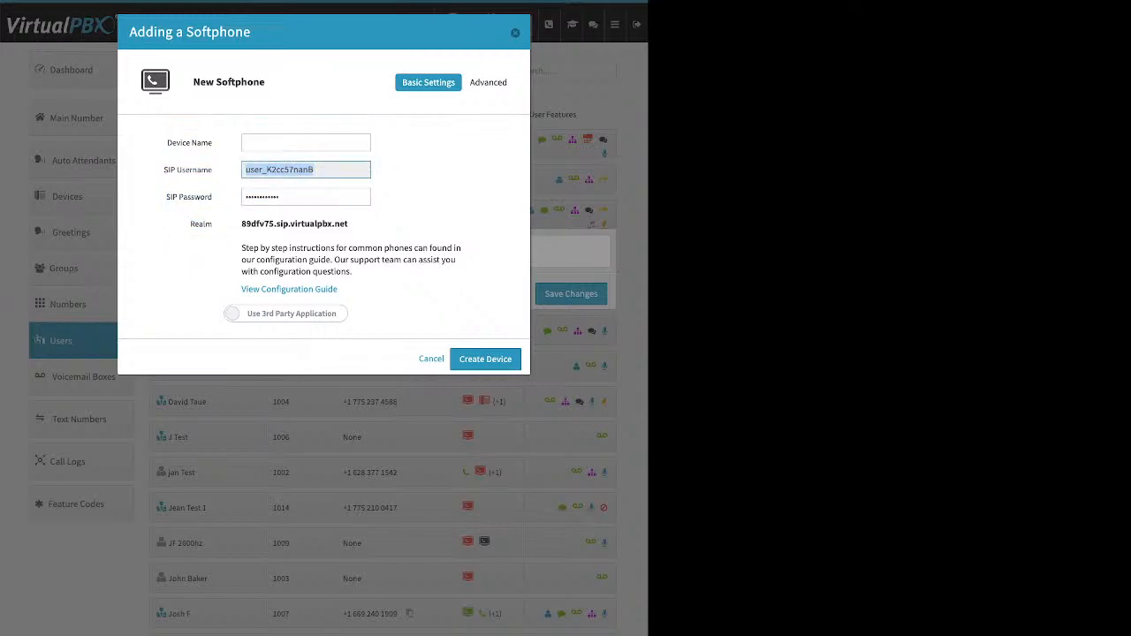
key("Tab")
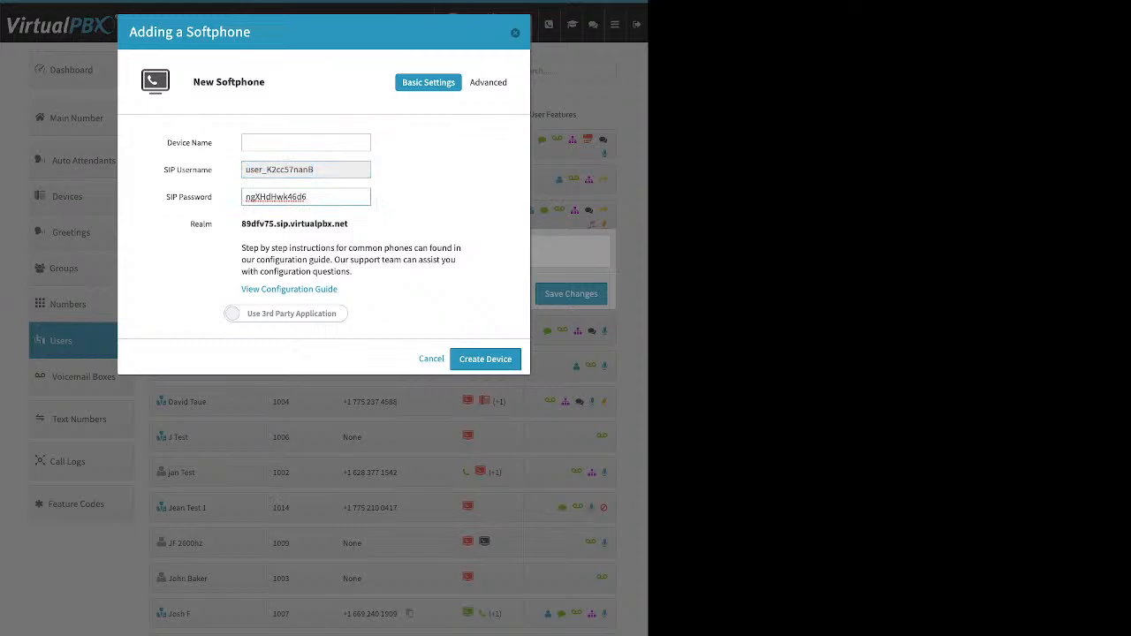
key("ctrl+a")
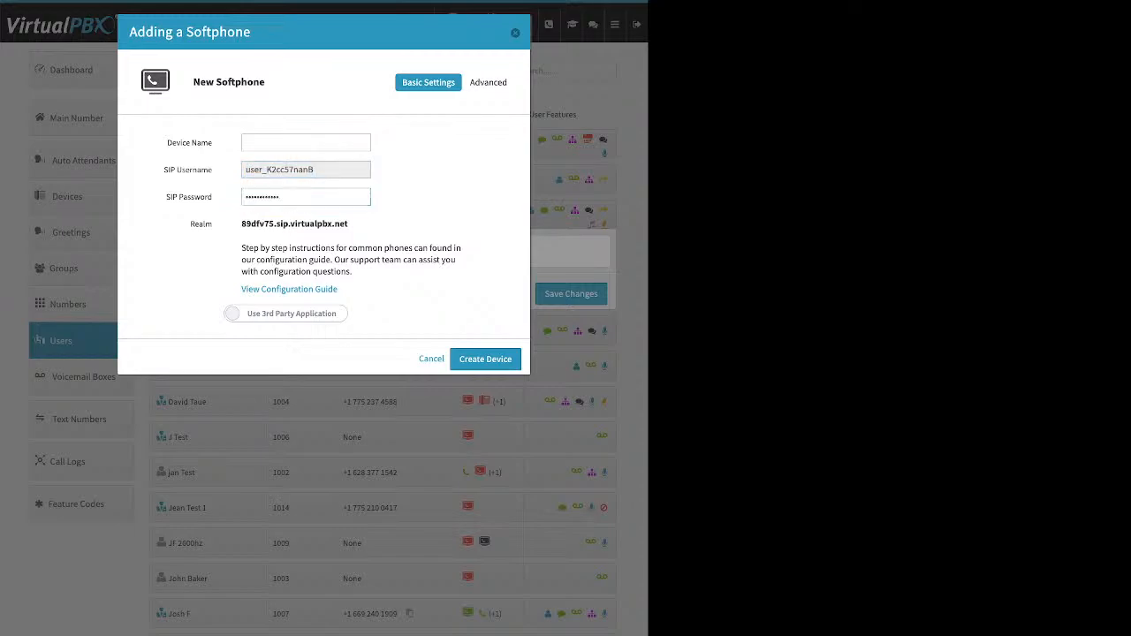
triple_click(295, 223)
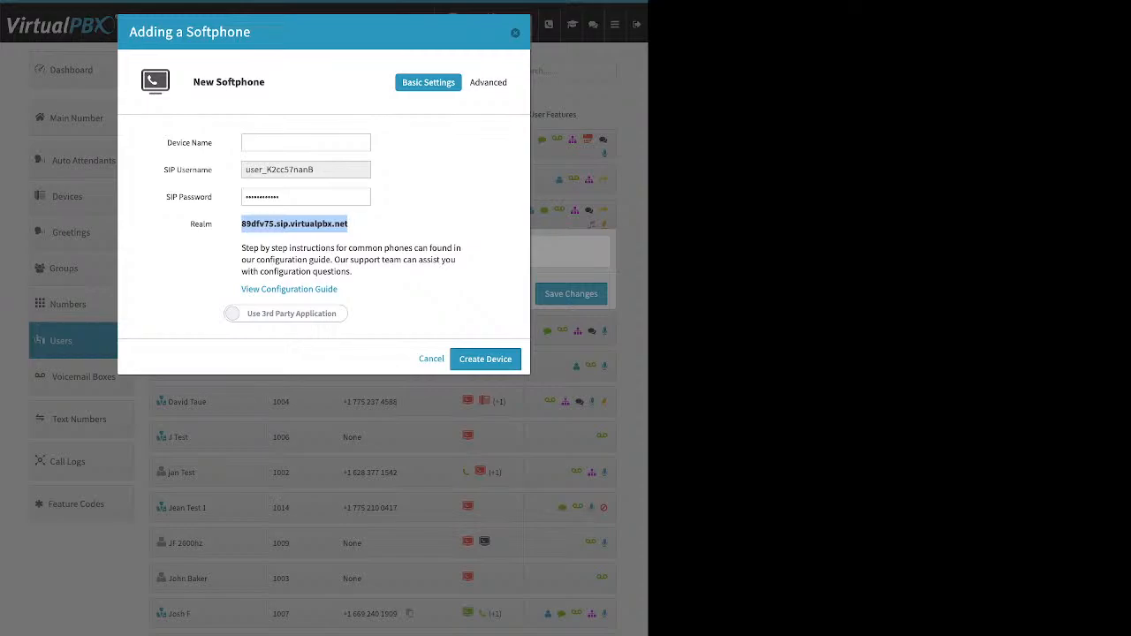
left_click(389, 225)
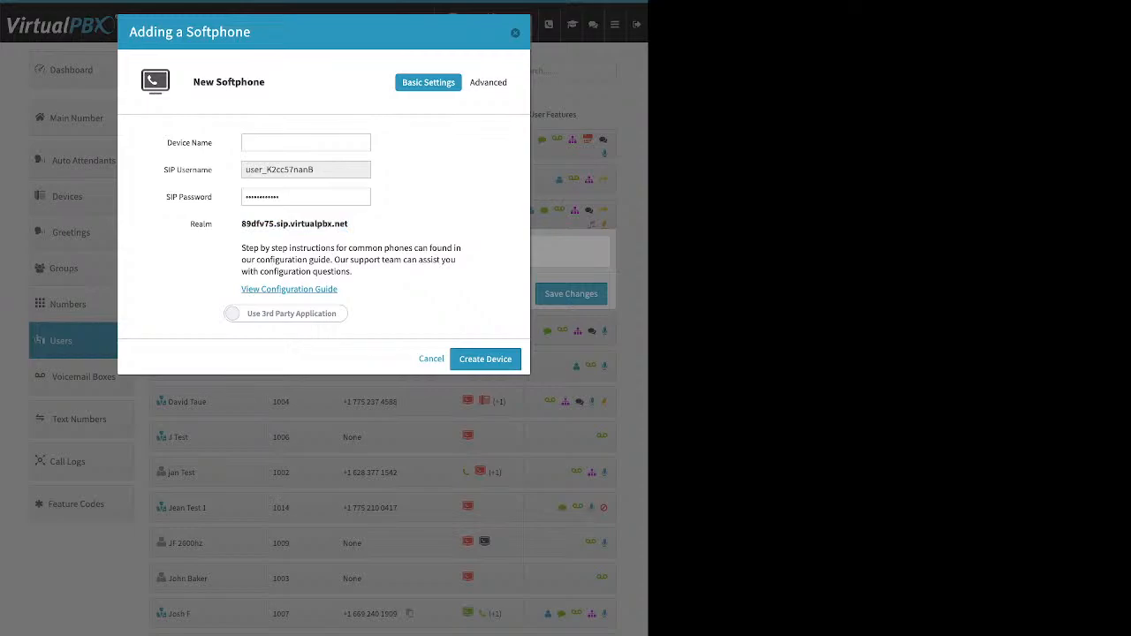
left_click_drag(338, 289, 241, 289)
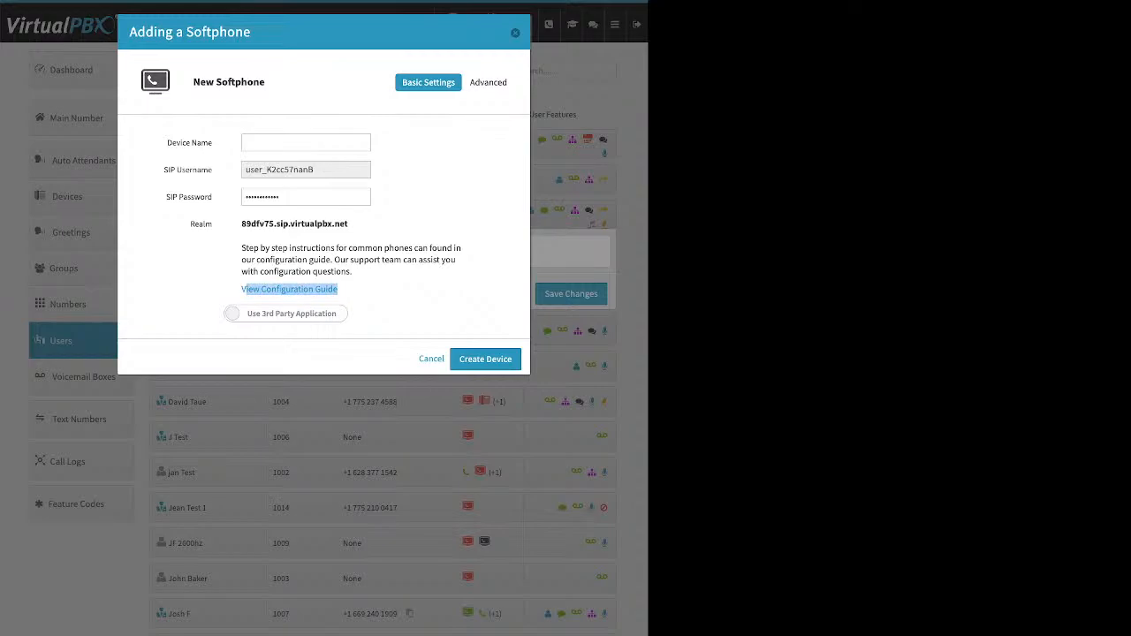
left_click(231, 314)
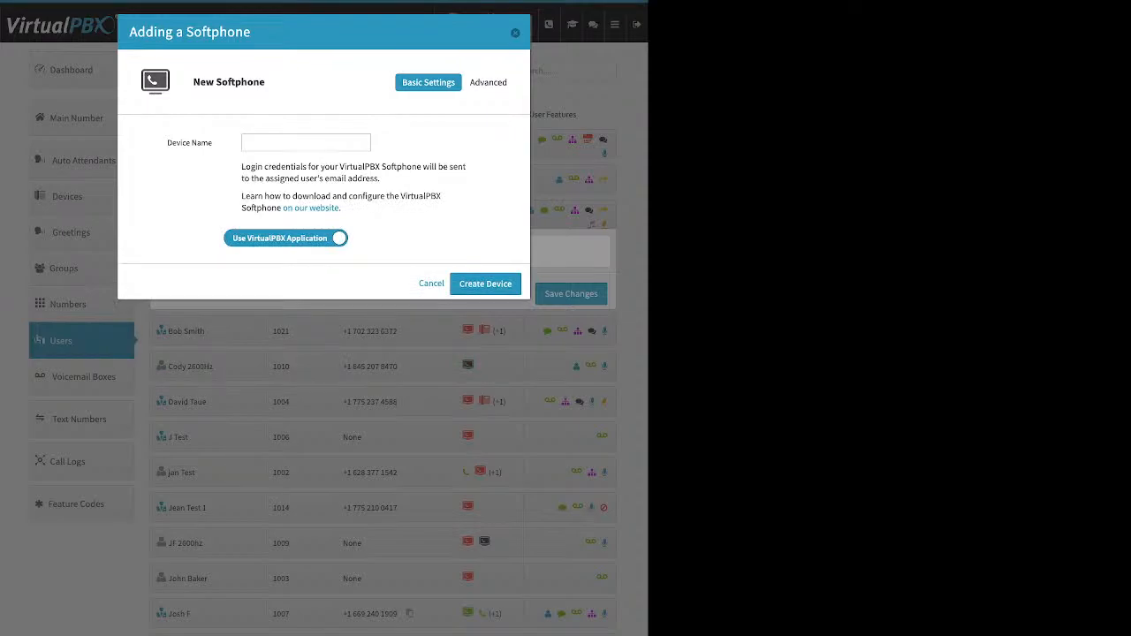
Cancel the softphone form without creating a device for user 1024
left_click(306, 142)
key("Escape")
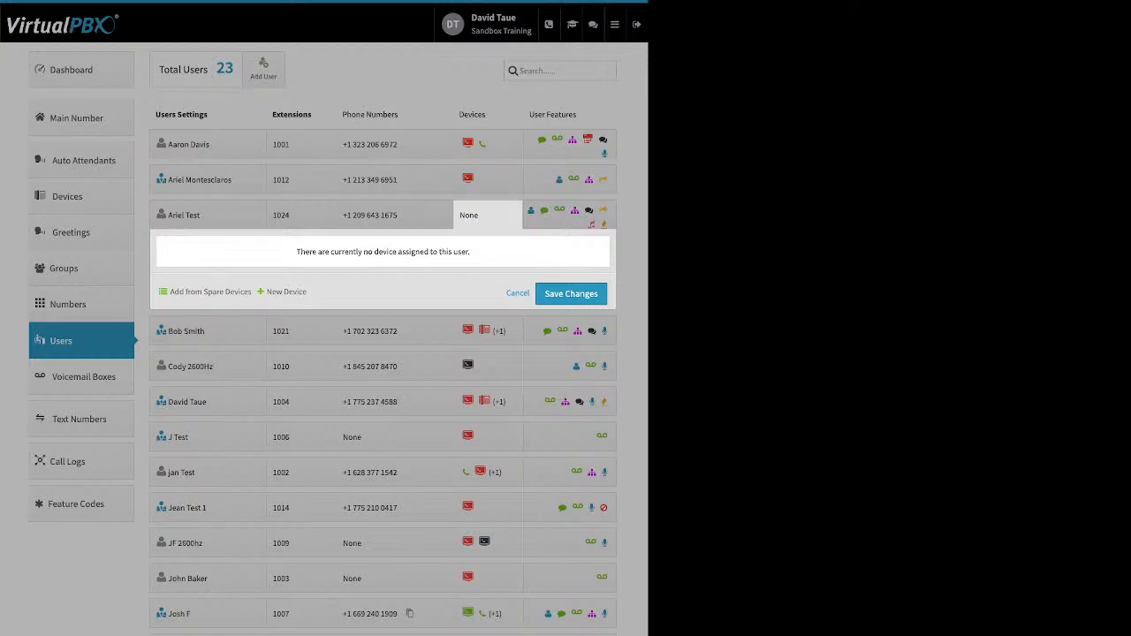
Start a Web Phone for user 1024, dismiss the emergency warning, then cancel it
left_click(287, 292)
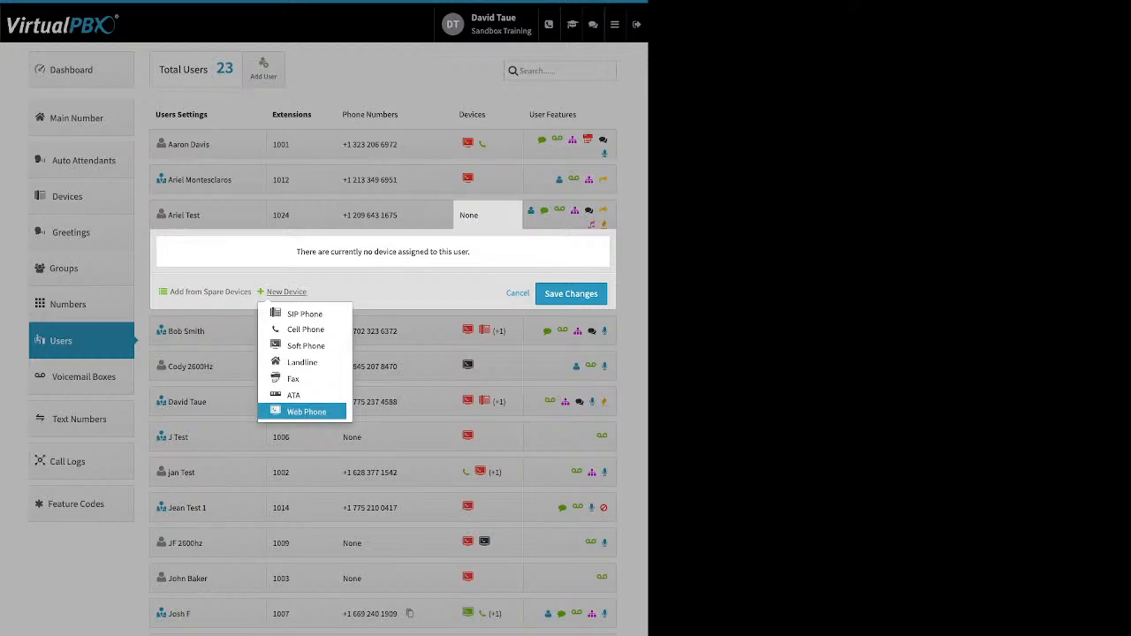
left_click(306, 412)
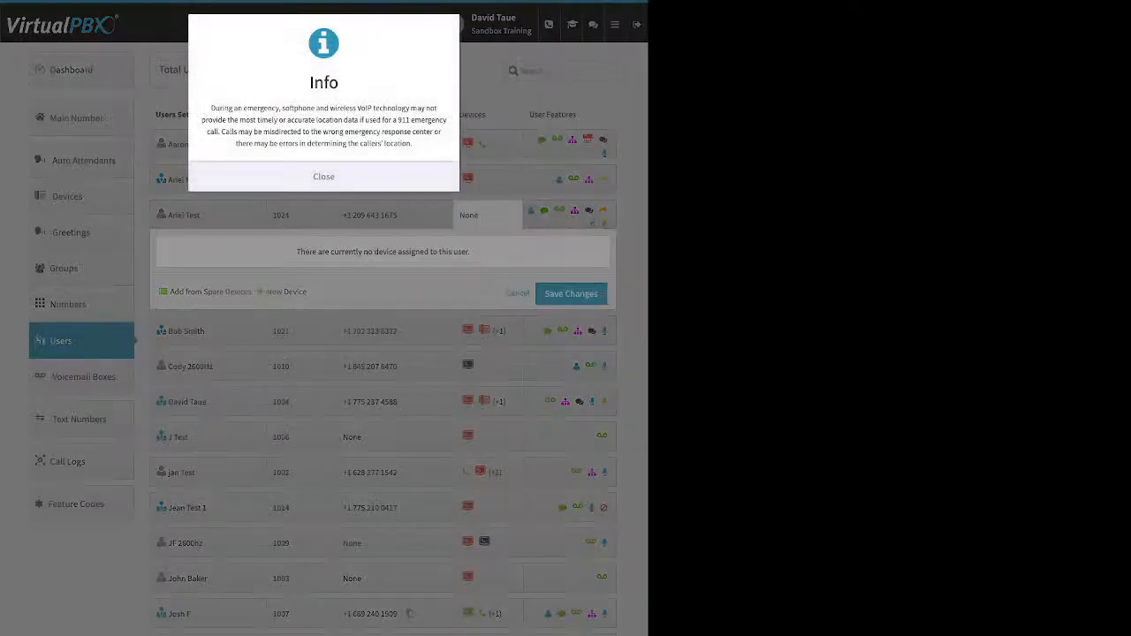
left_click(323, 177)
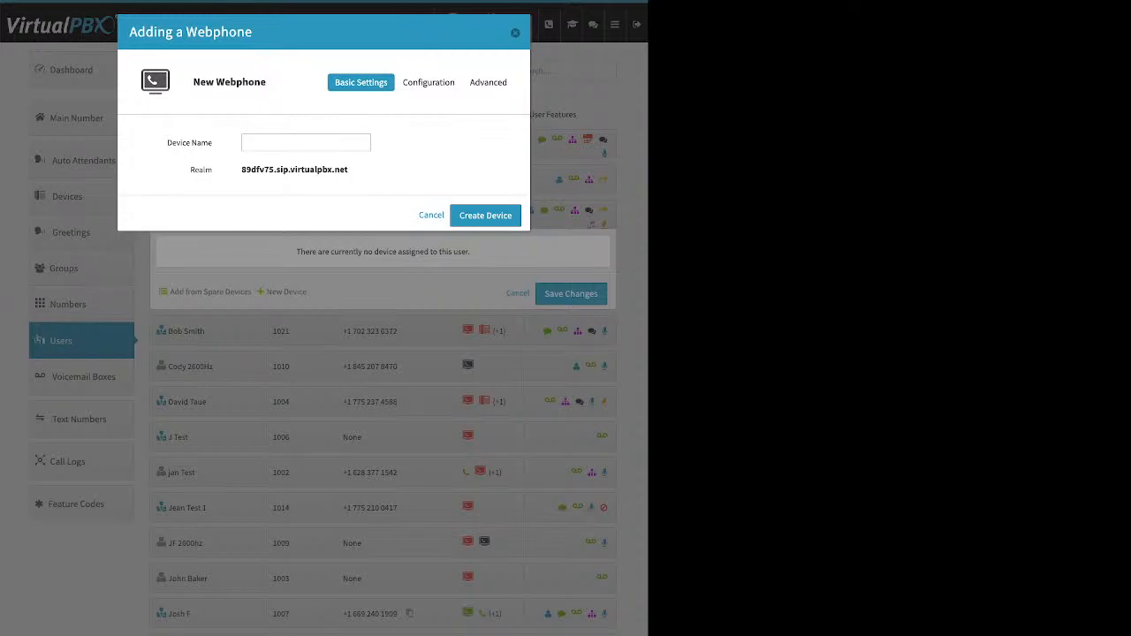
left_click(431, 216)
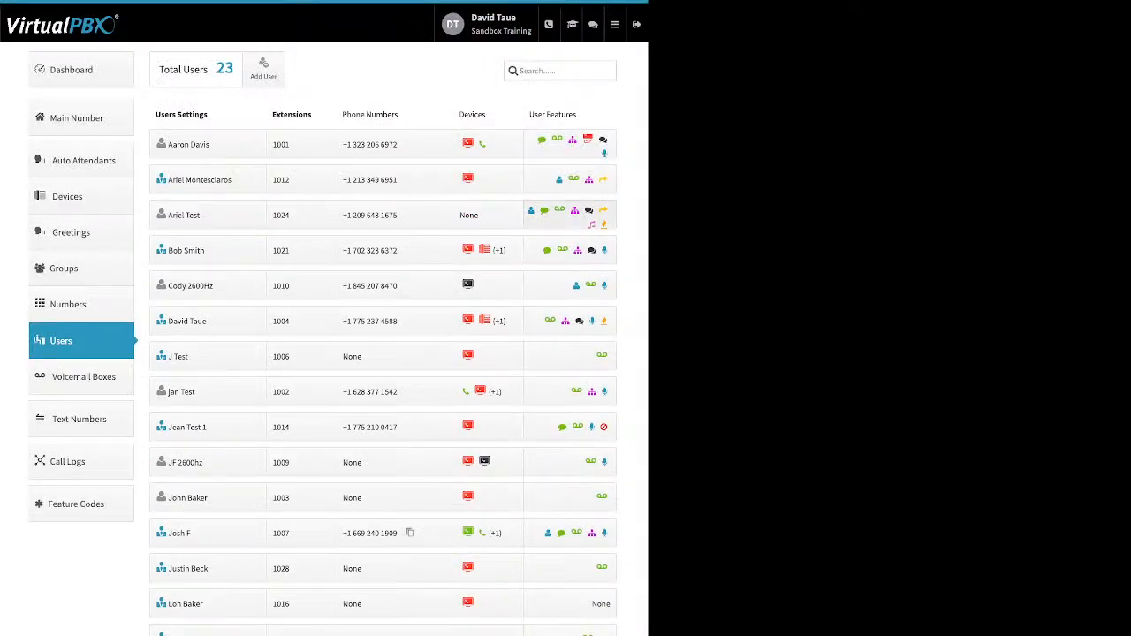
Show extension 1024's user features and review its Caller-ID Number setting
left_click(570, 214)
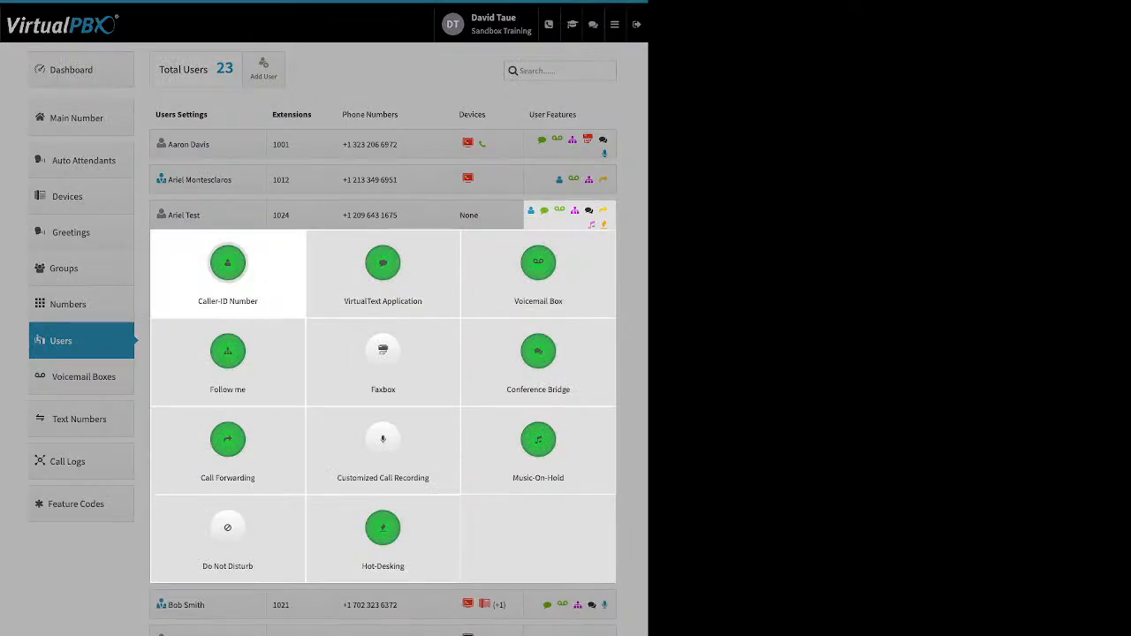
left_click(227, 265)
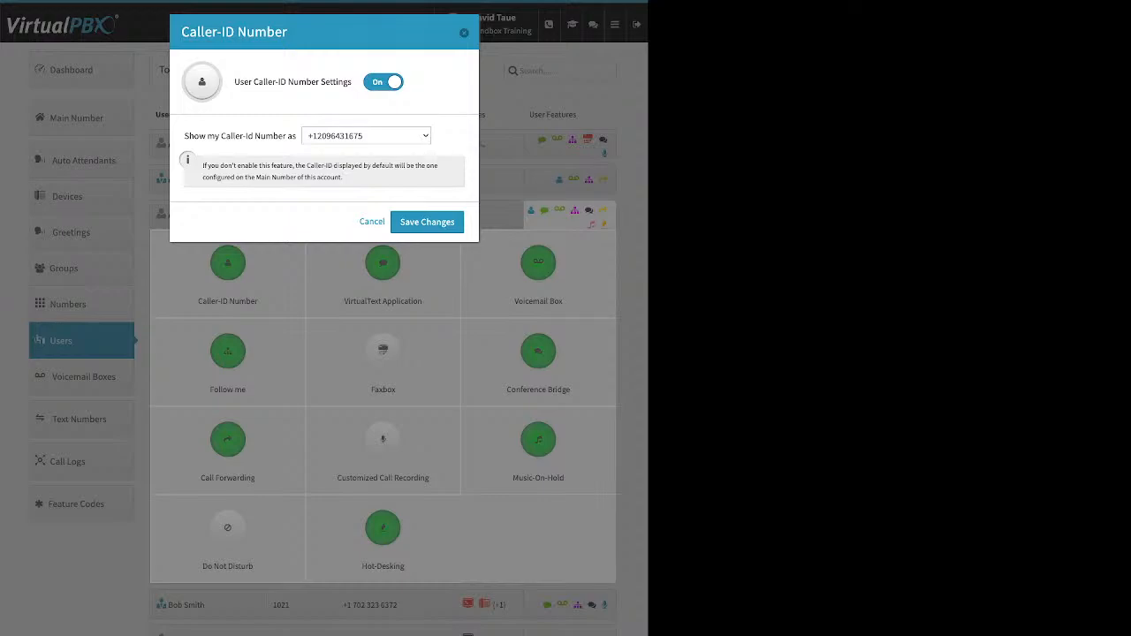
left_click(372, 222)
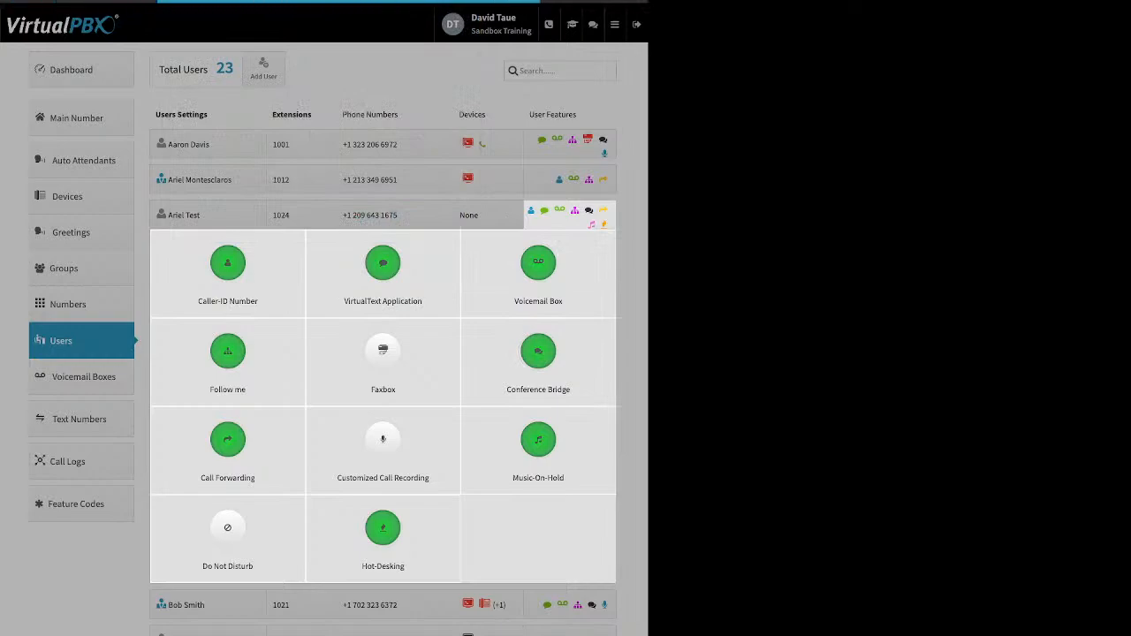
left_click(382, 270)
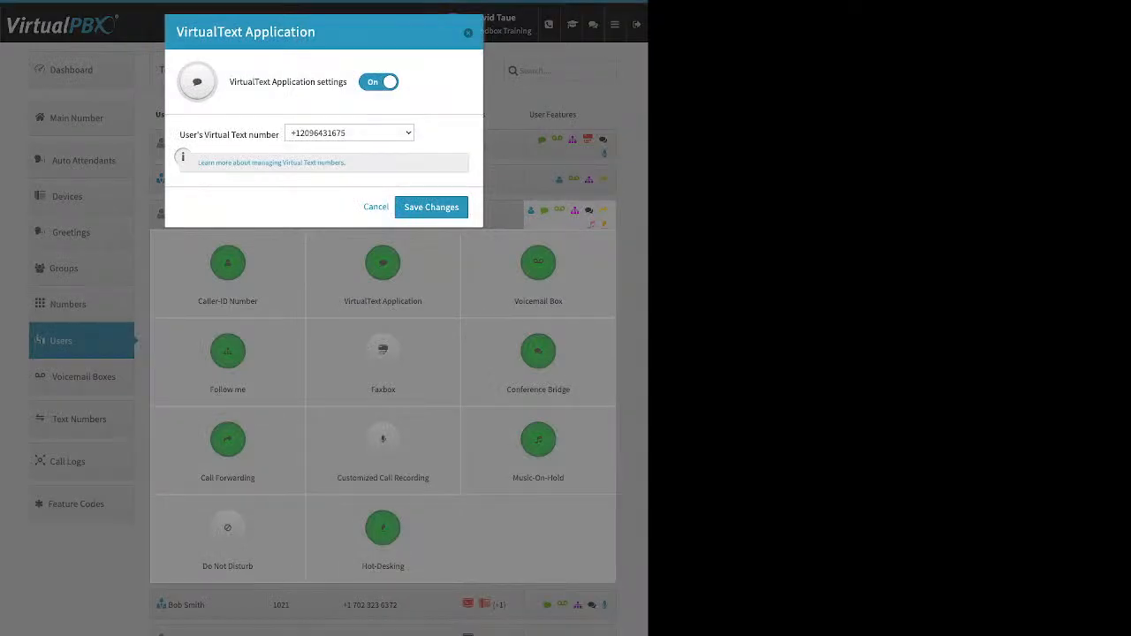
left_click_drag(179, 135, 280, 135)
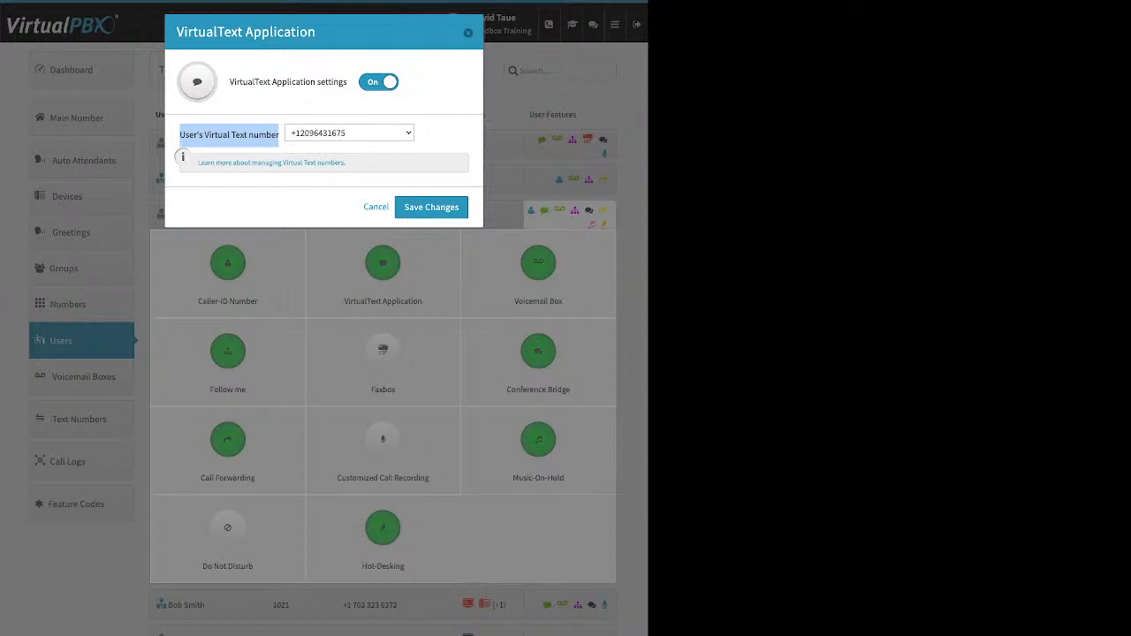
left_click(376, 207)
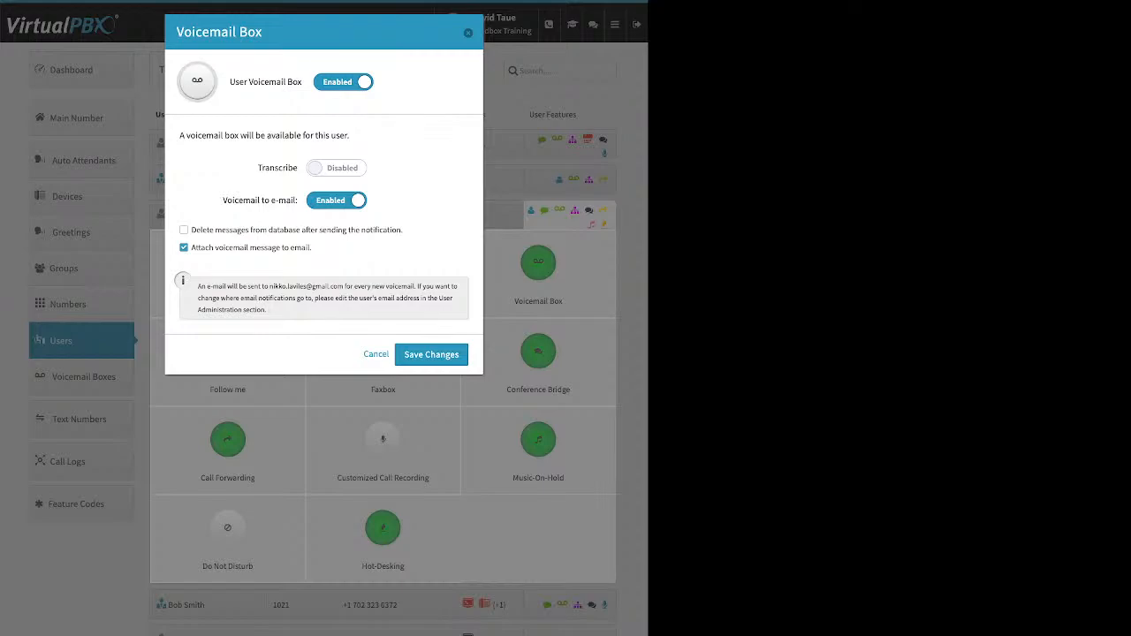
Highlight the Transcribe, Voicemail to e-mail and Attach voicemail message options in extension 1024's voicemail box
left_click_drag(258, 168, 298, 168)
left_click(277, 168)
left_click_drag(222, 200, 292, 199)
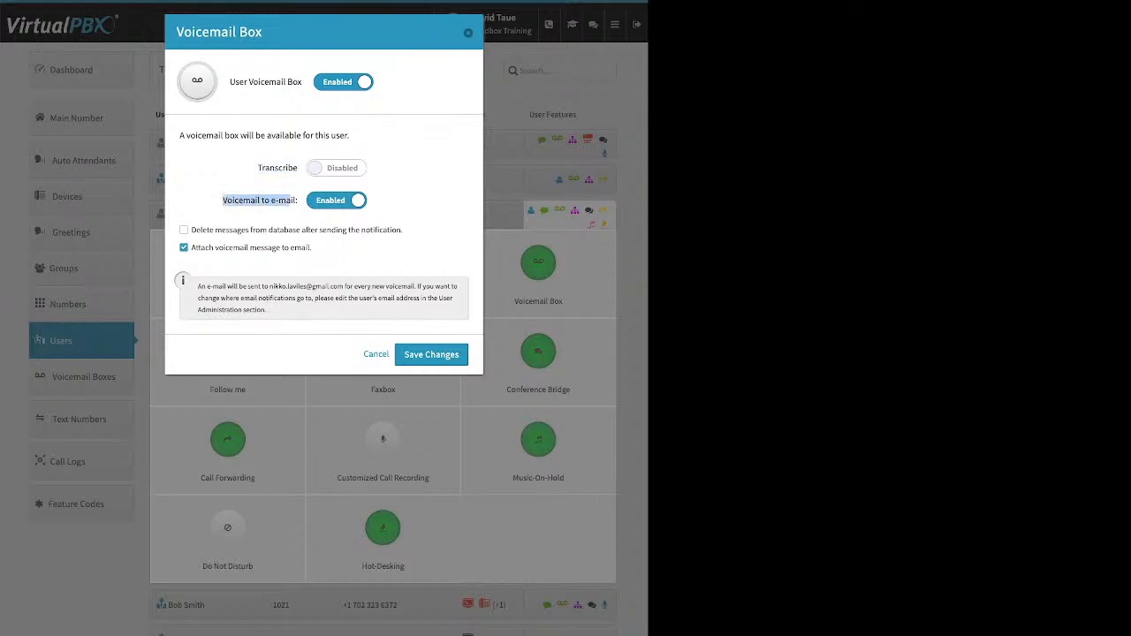
left_click_drag(192, 247, 312, 248)
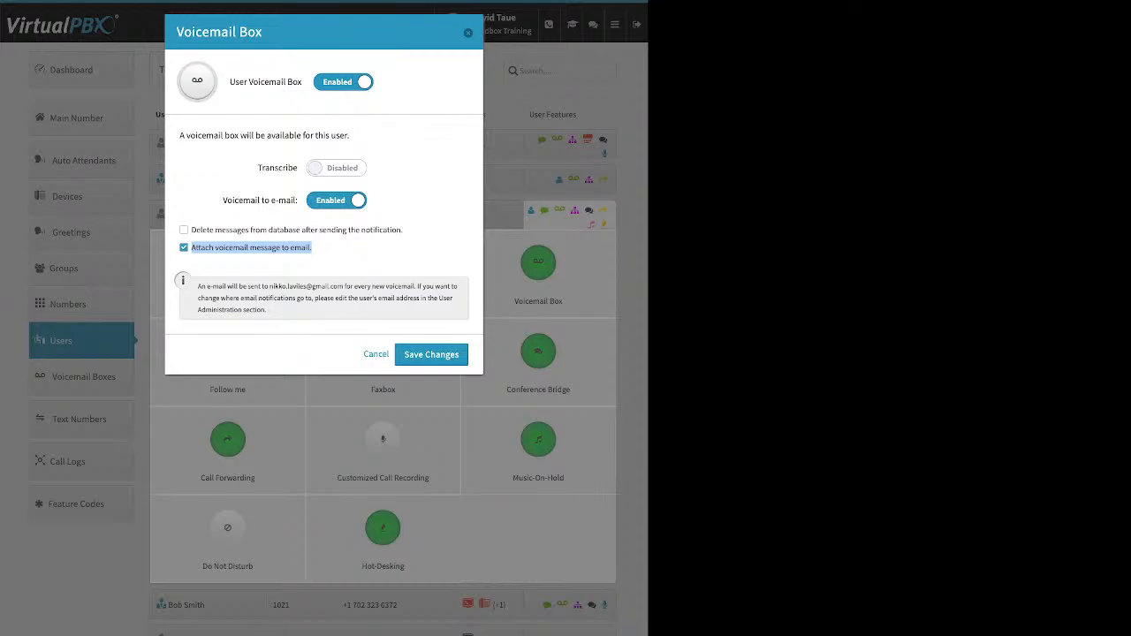
Highlight the delete-after-notification option, then close extension 1024's Voicemail Box without saving
left_click_drag(404, 230, 192, 230)
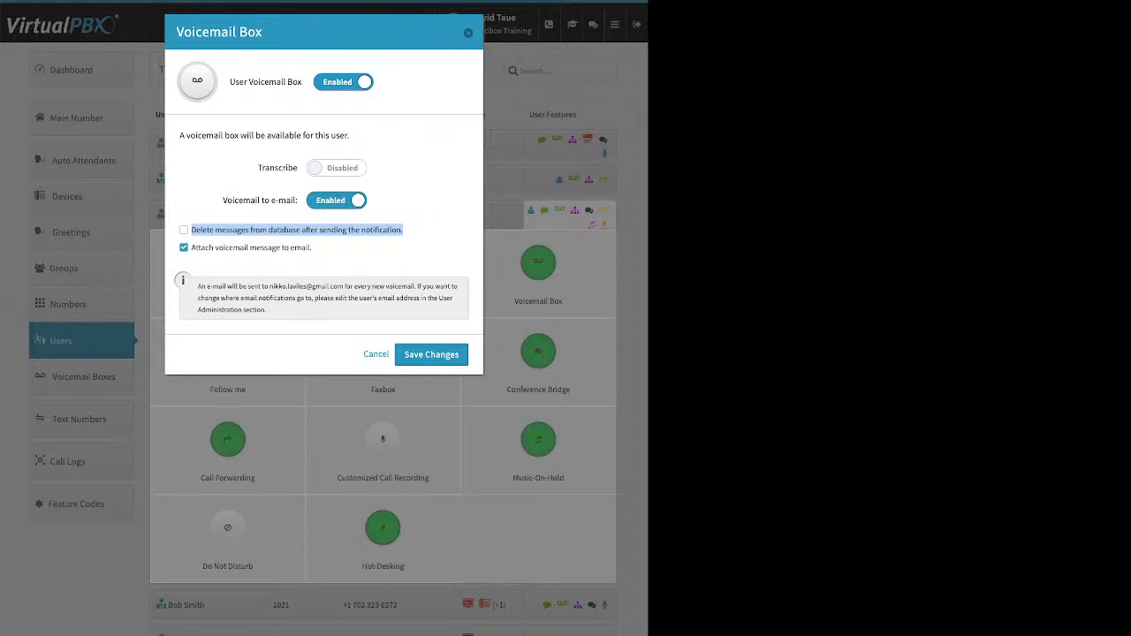
key("Escape")
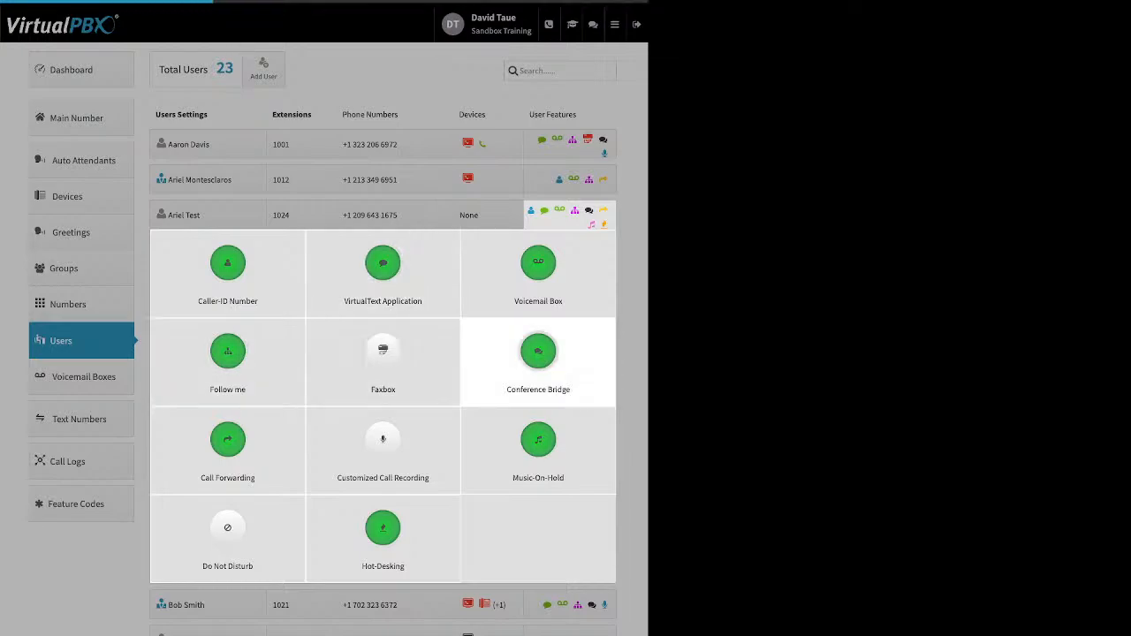
Dismiss extension 1024's device-required error and glance at extension 1012's Follow me settings
left_click(538, 352)
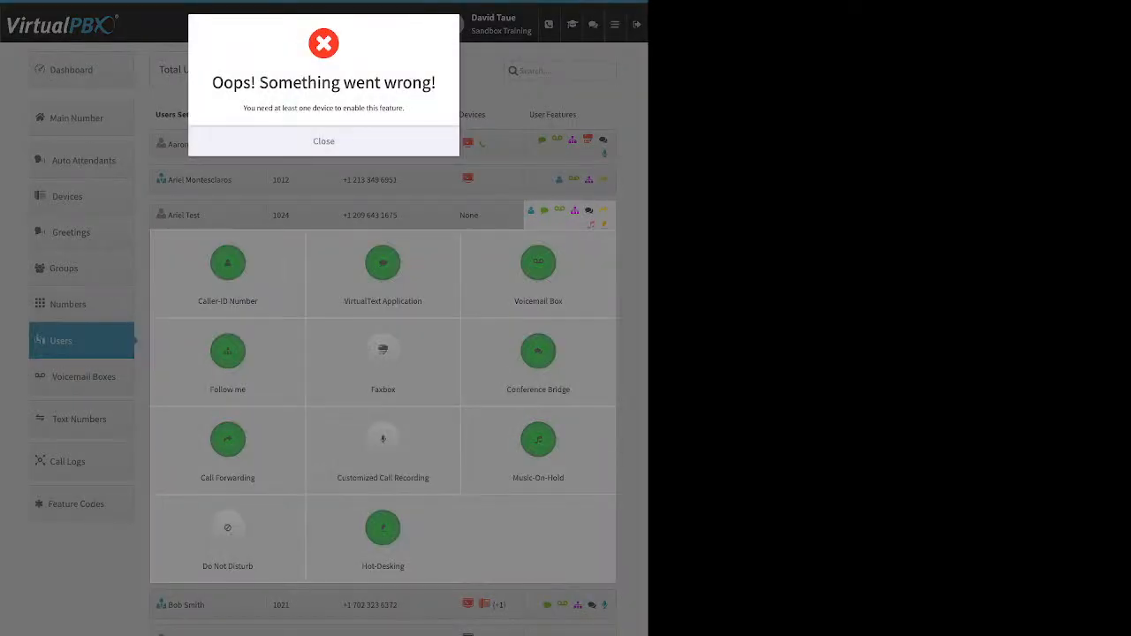
left_click(323, 142)
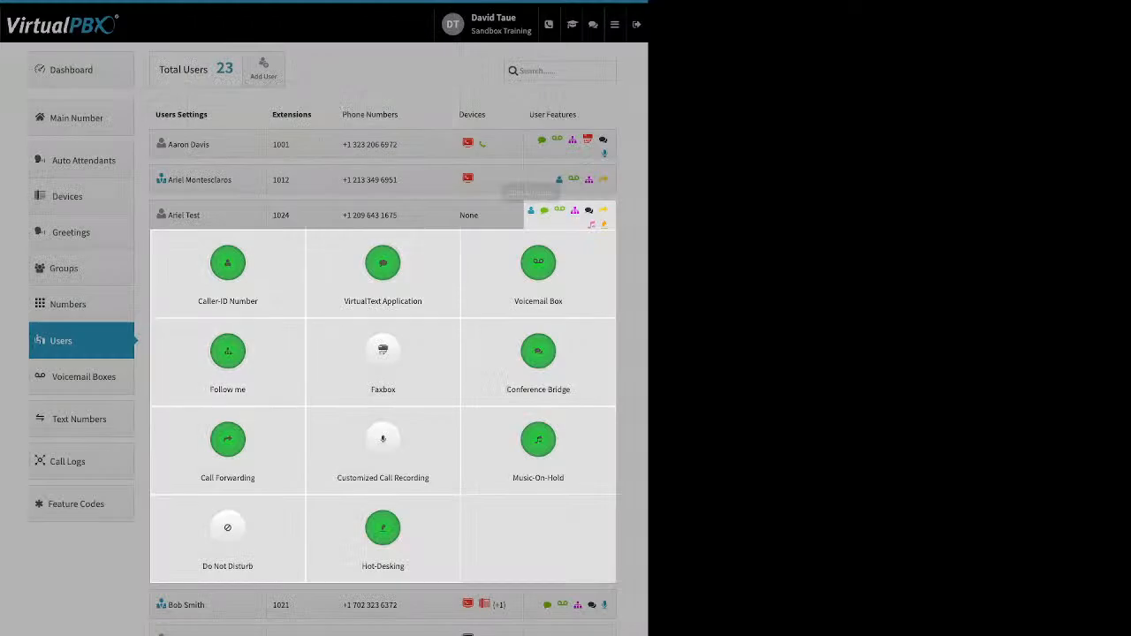
left_click(557, 212)
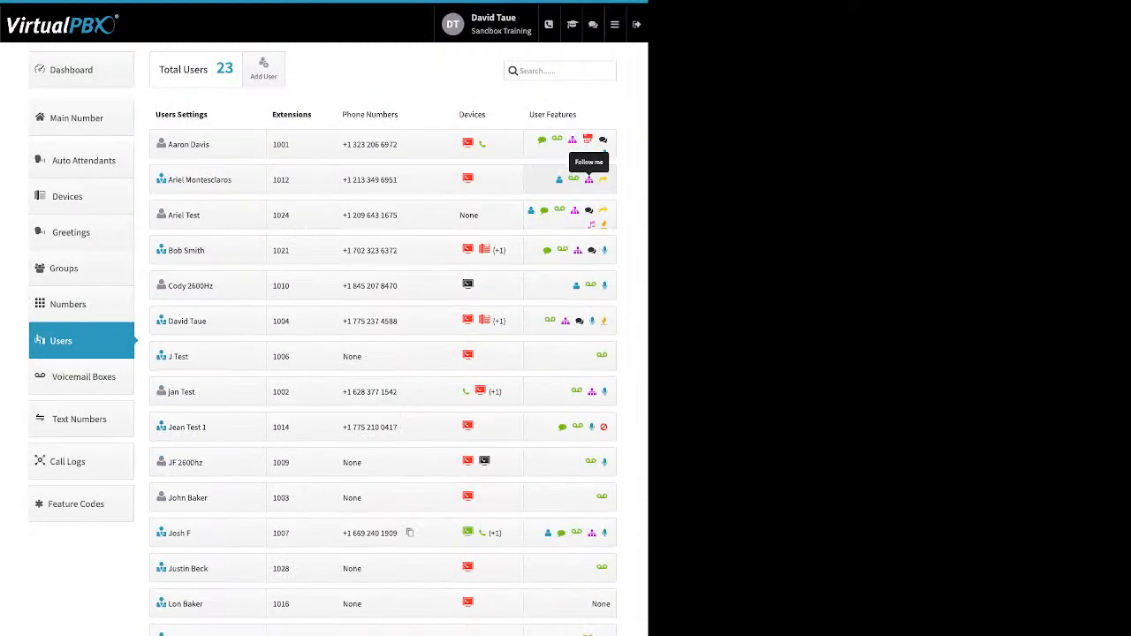
left_click(574, 180)
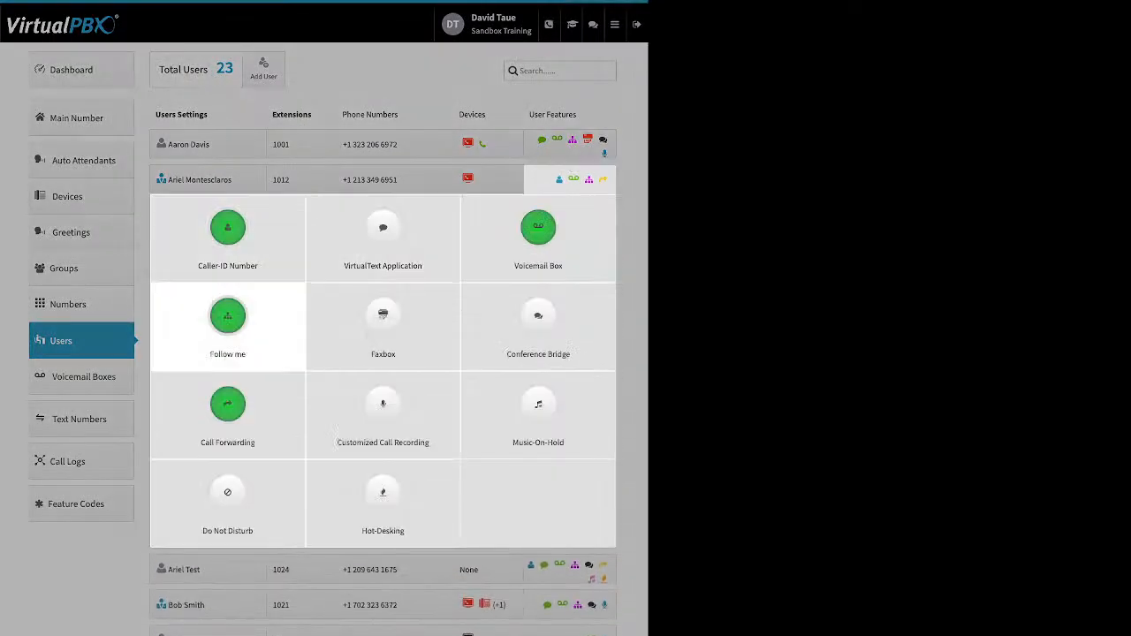
left_click(228, 317)
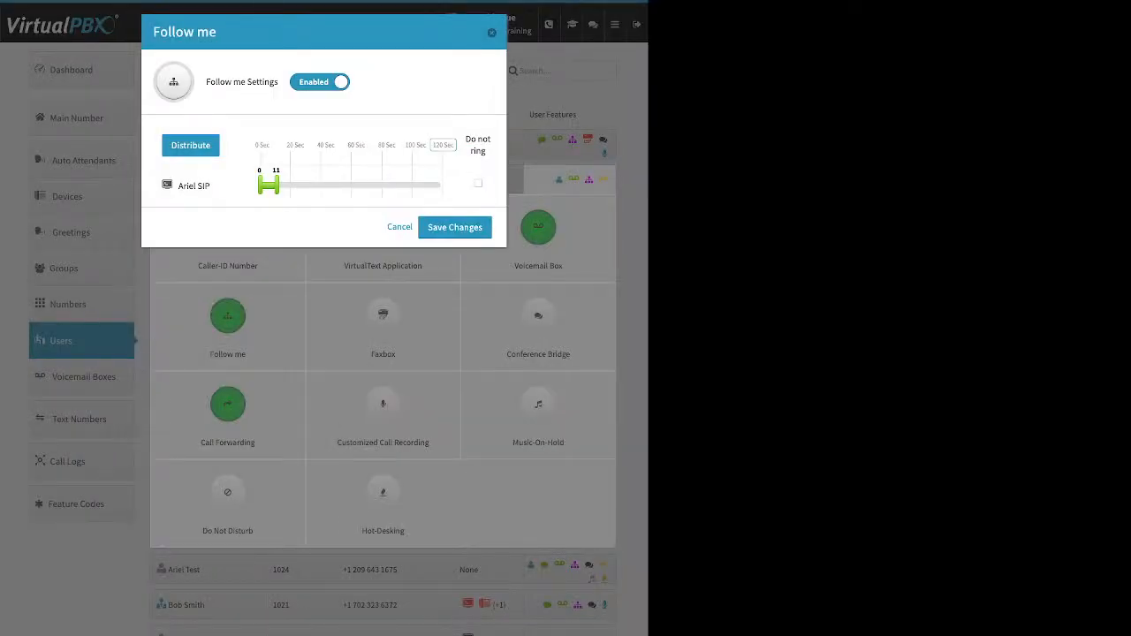
left_click(492, 33)
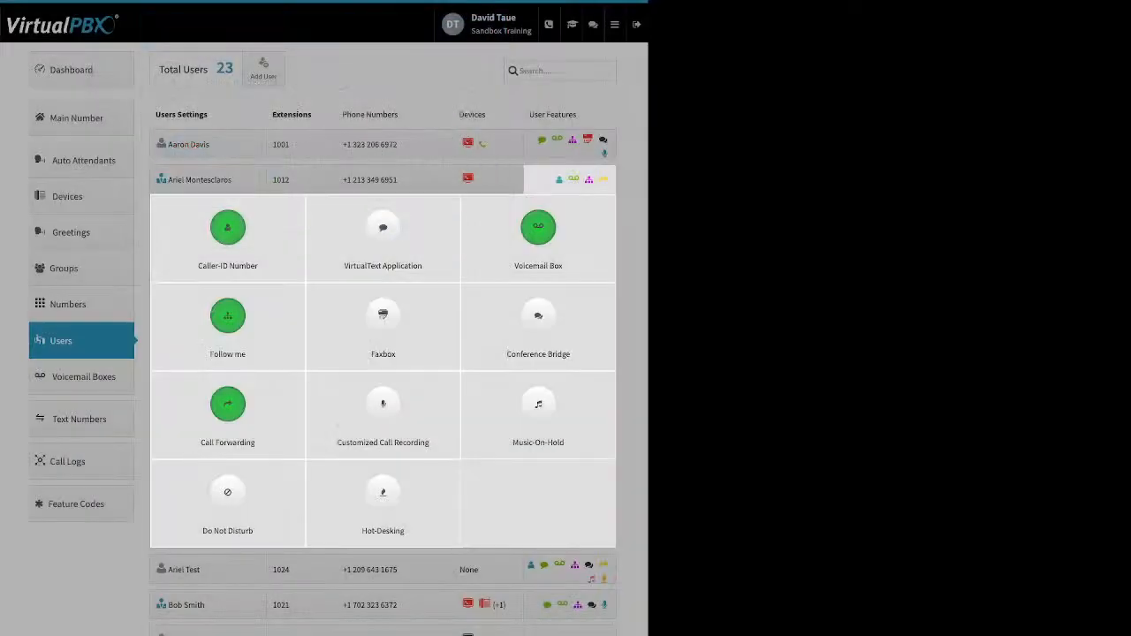
Open extension 1001's Follow me settings and let SandTRDT ring
left_click(566, 141)
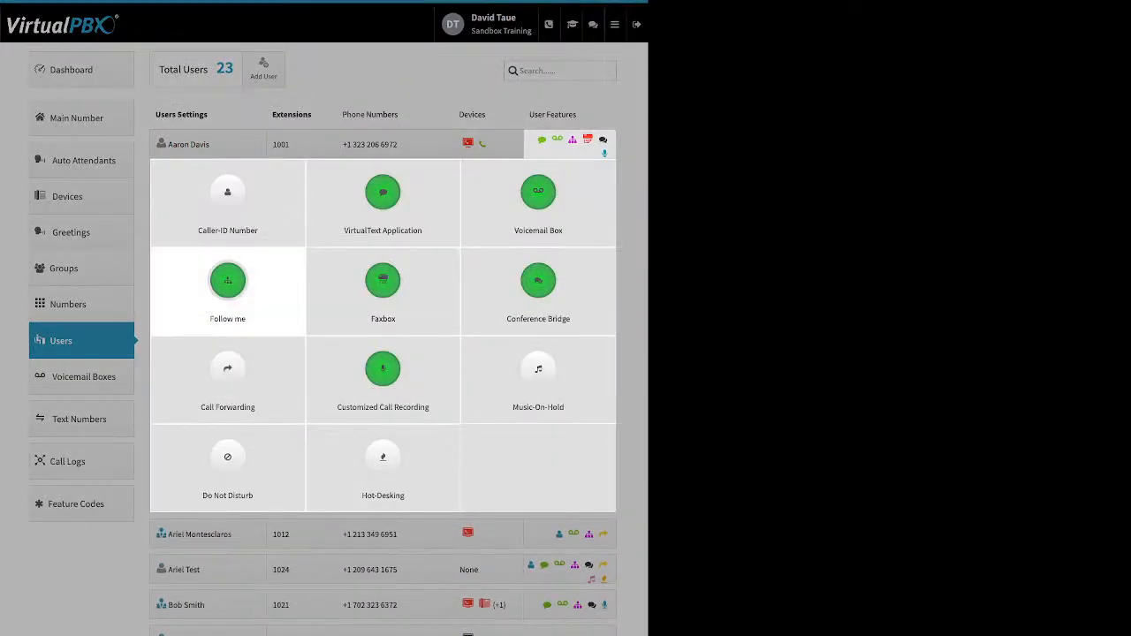
left_click(228, 281)
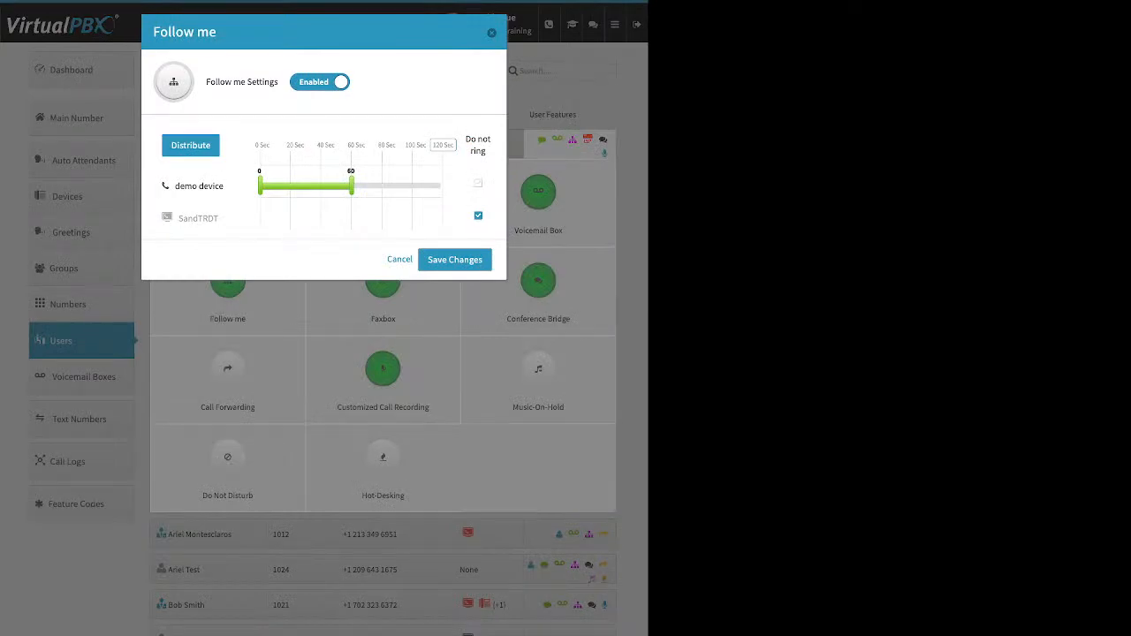
left_click_drag(471, 139, 481, 151)
left_click(478, 216)
left_click(478, 160)
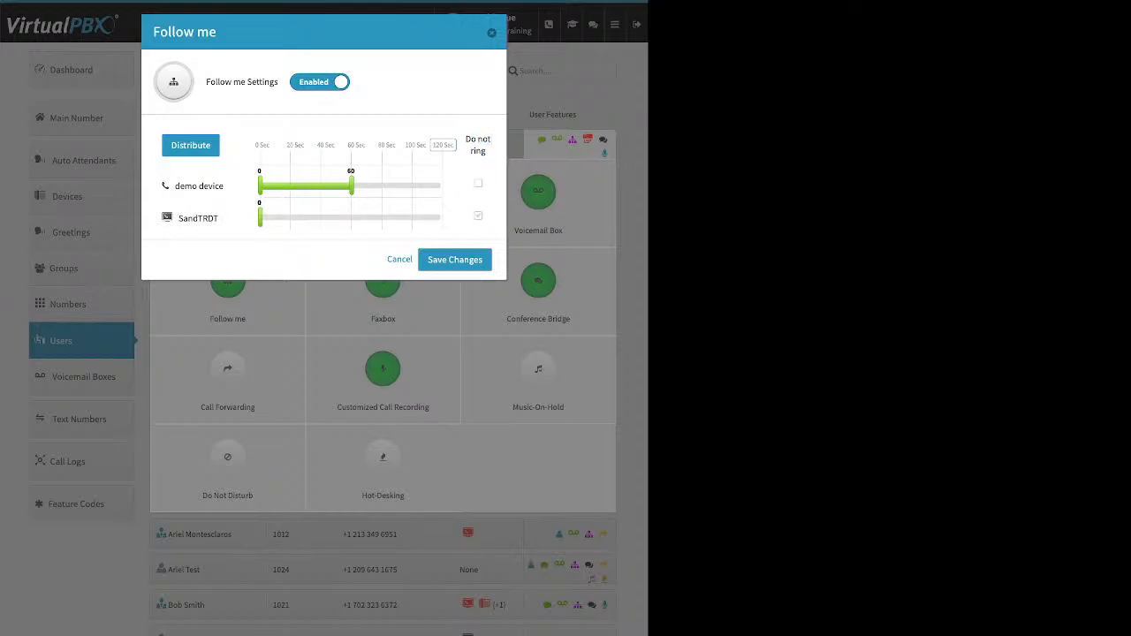
left_click(478, 216)
left_click(478, 216)
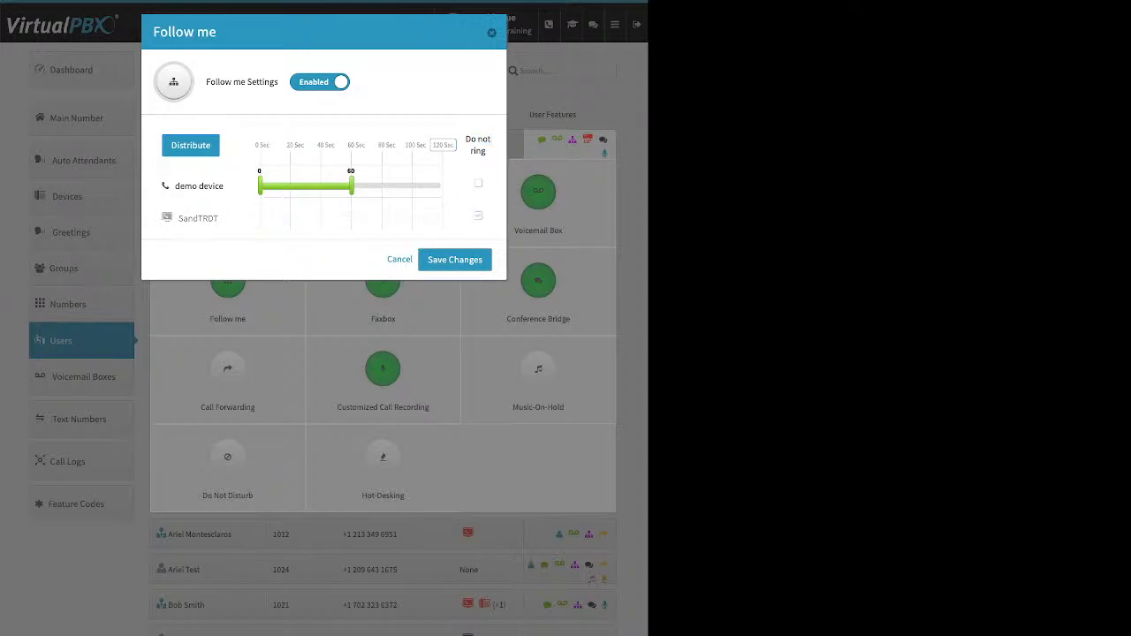
Distribute ring times over 120 seconds, SandTRDT first at 0–60, demo device 60–120, and save
left_click_drag(260, 218, 353, 217)
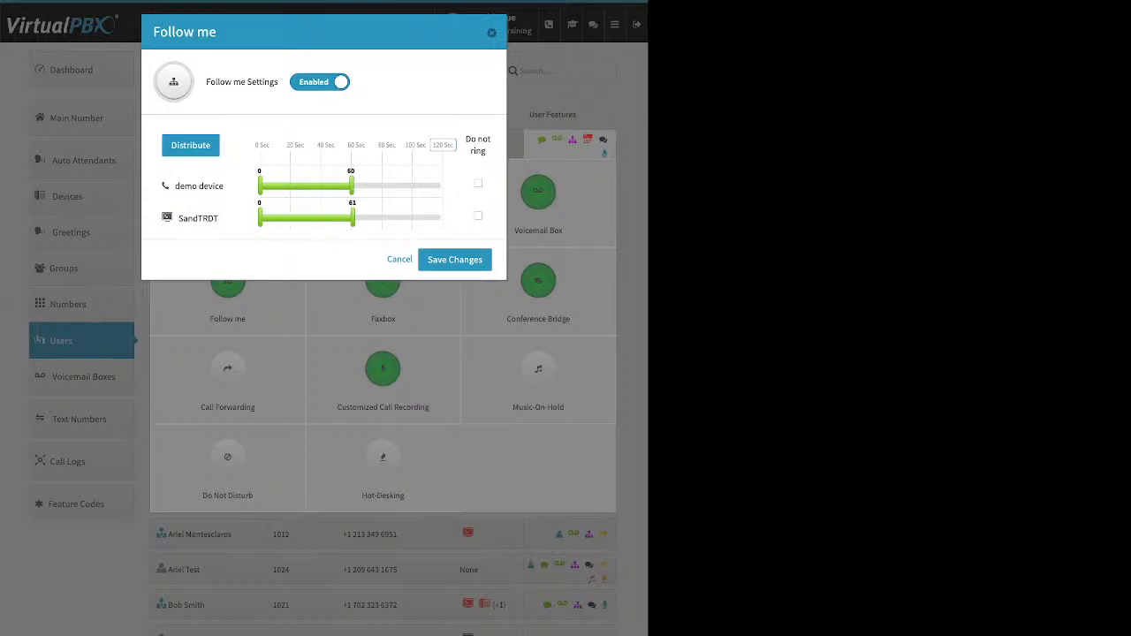
mouse_move(456, 145)
left_mouse_down()
mouse_move(325, 145)
mouse_move(439, 145)
left_mouse_up()
left_click(190, 145)
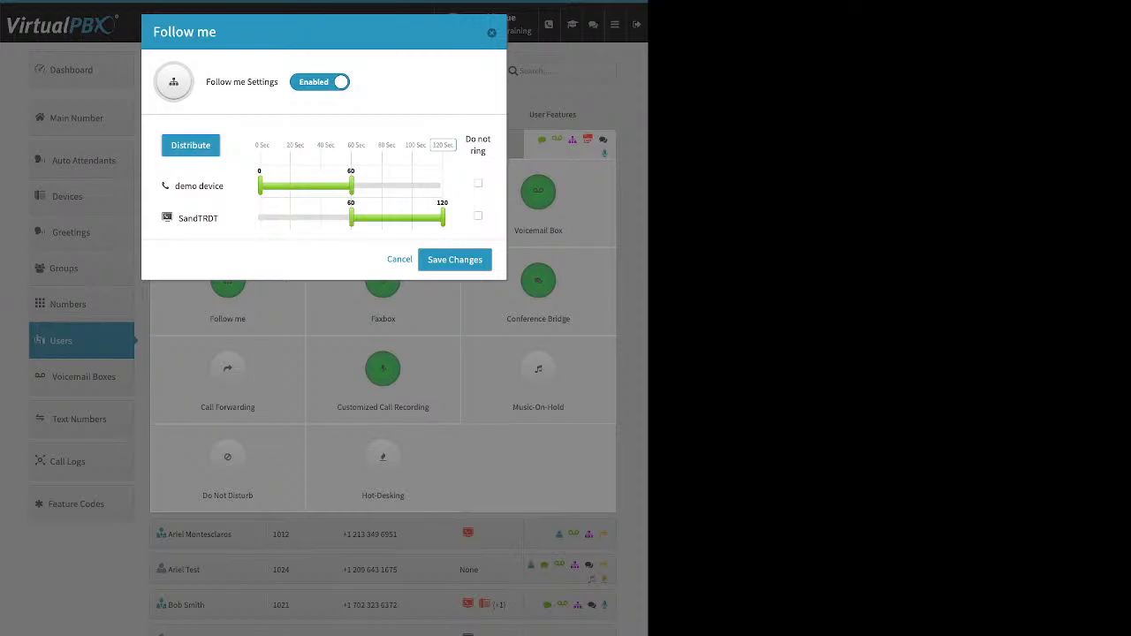
left_click_drag(198, 218, 251, 167)
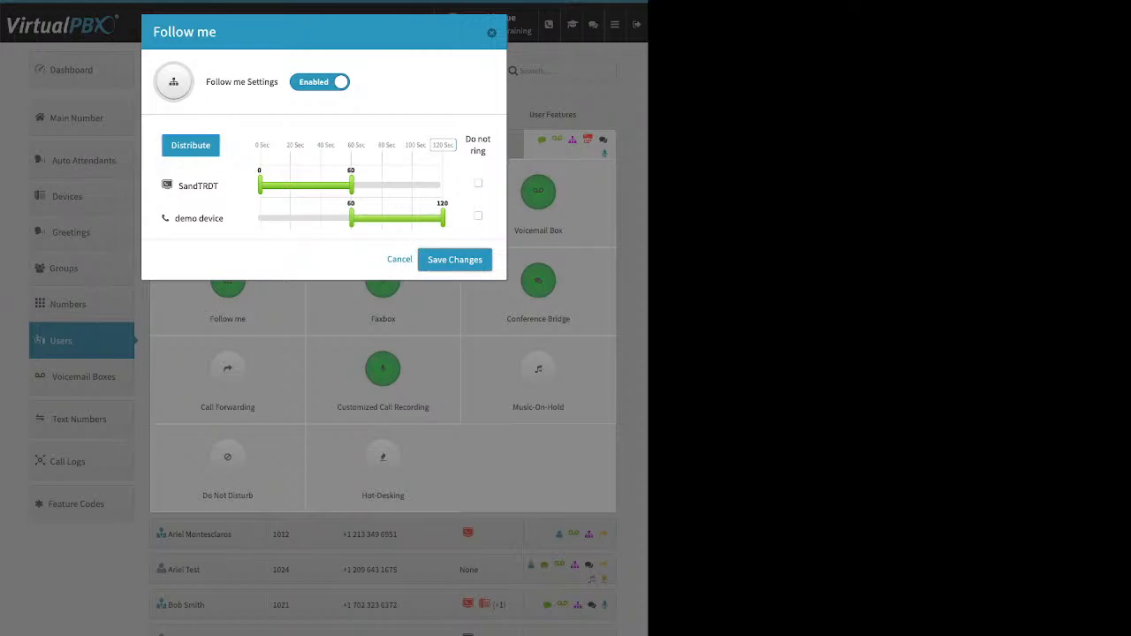
left_click(454, 259)
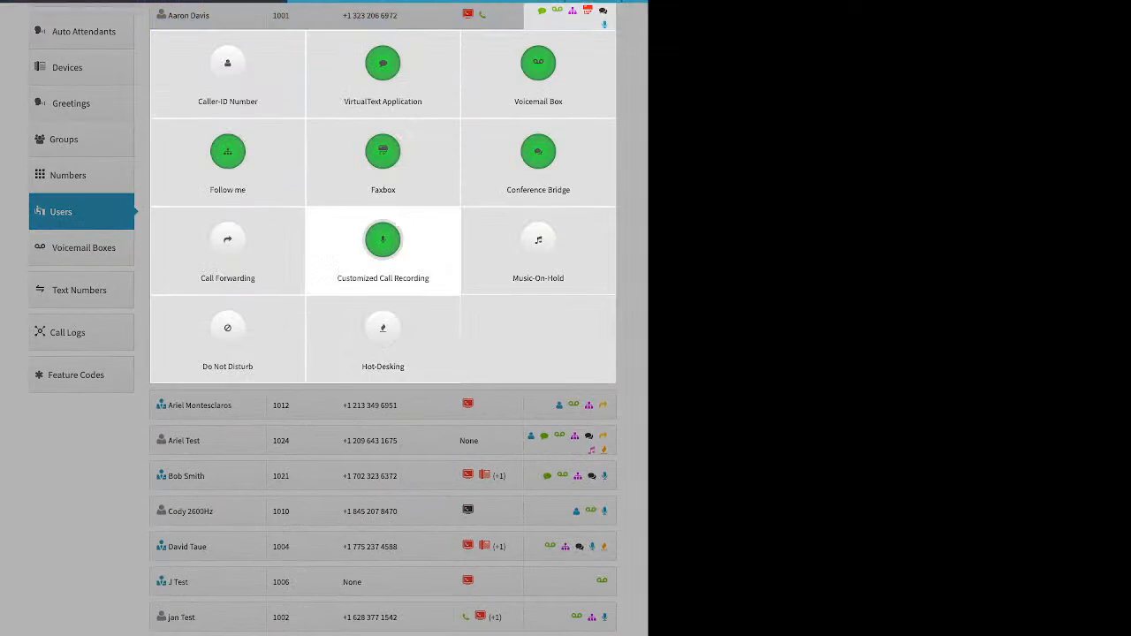
left_click(383, 159)
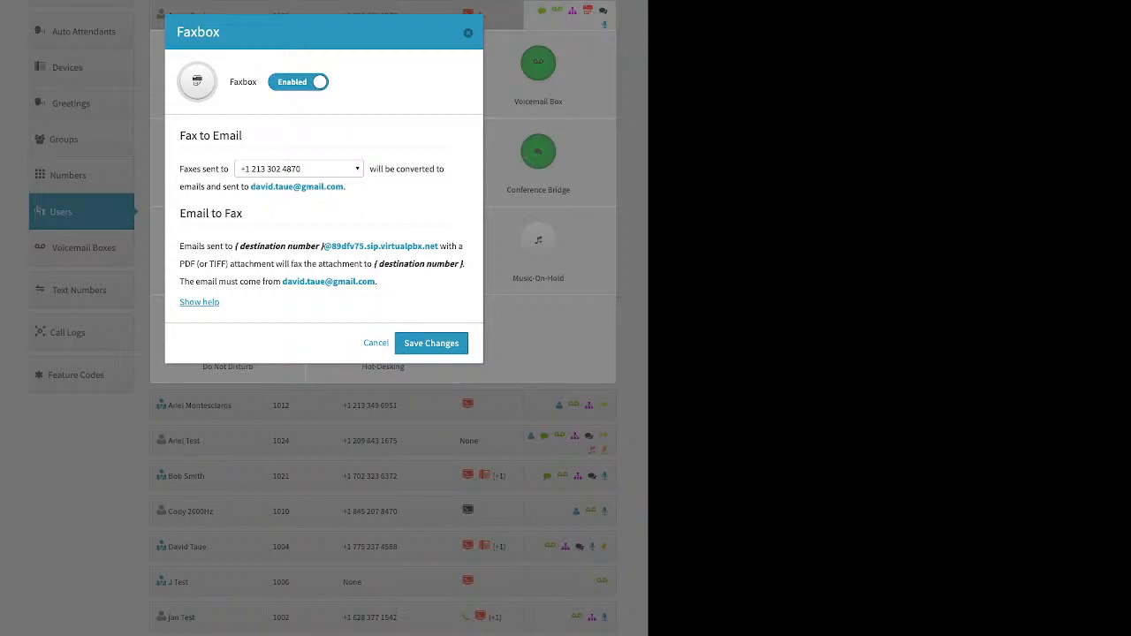
left_click(299, 169)
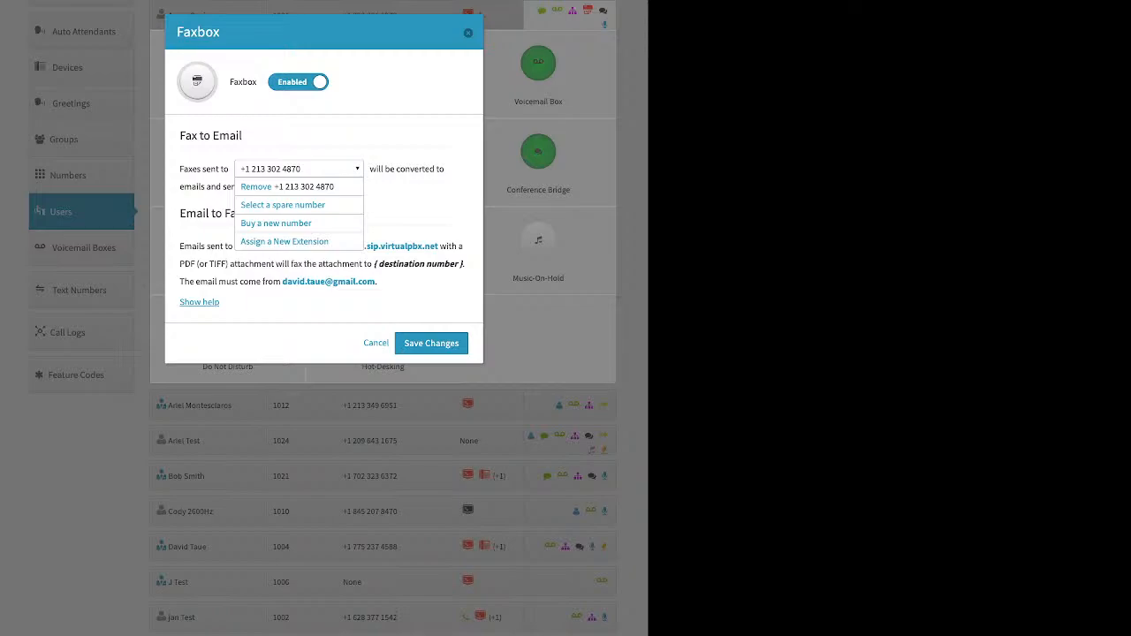
key("Escape")
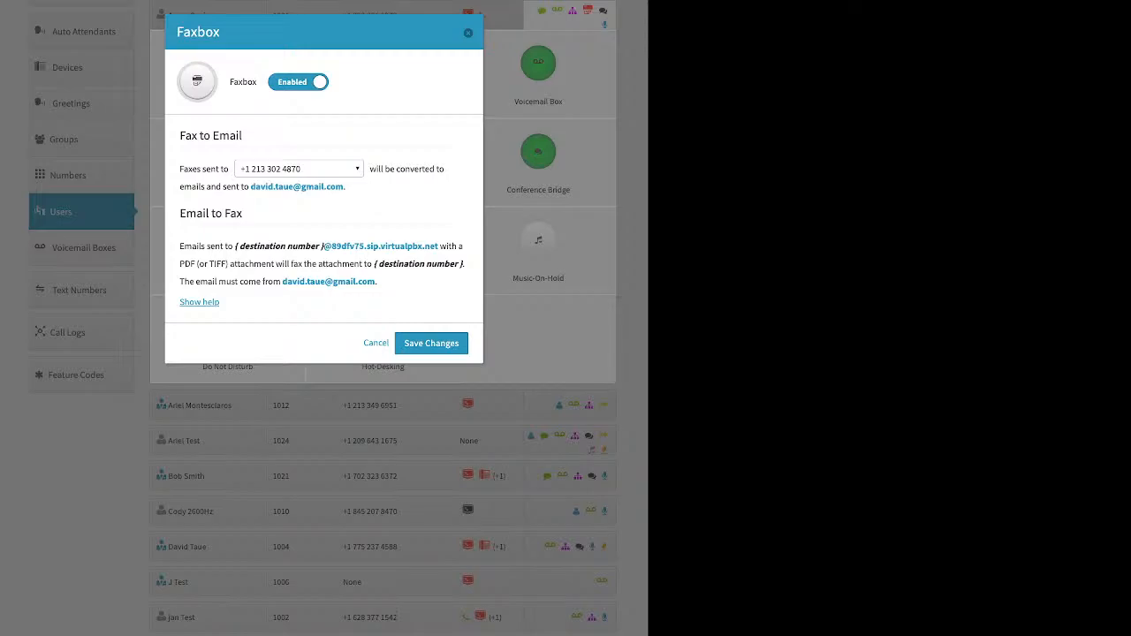
left_click(468, 33)
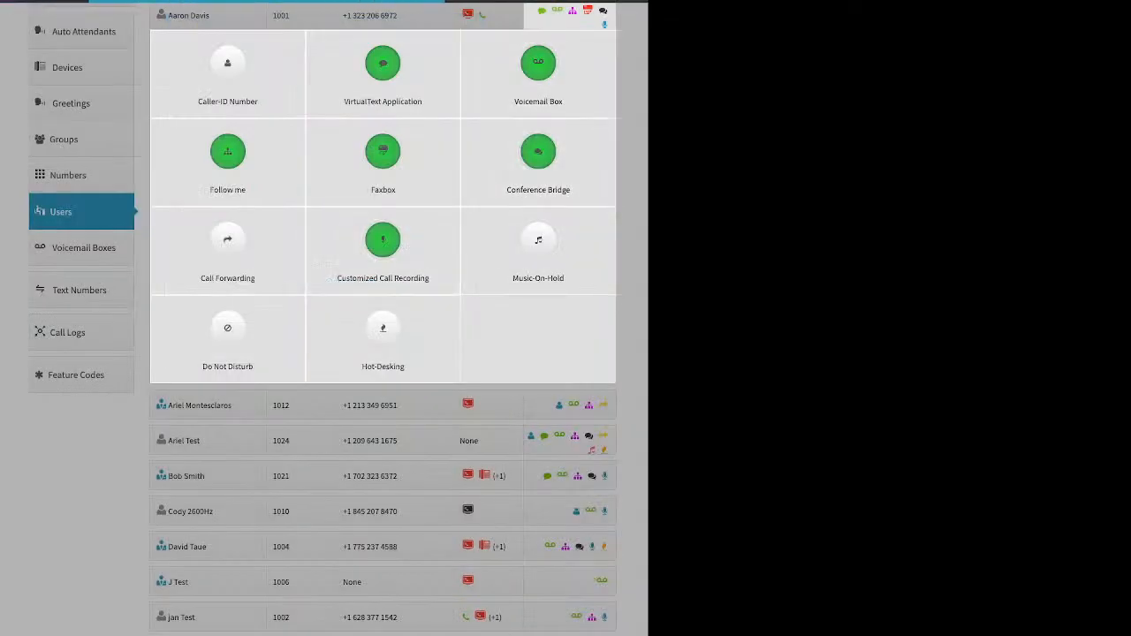
left_click(539, 151)
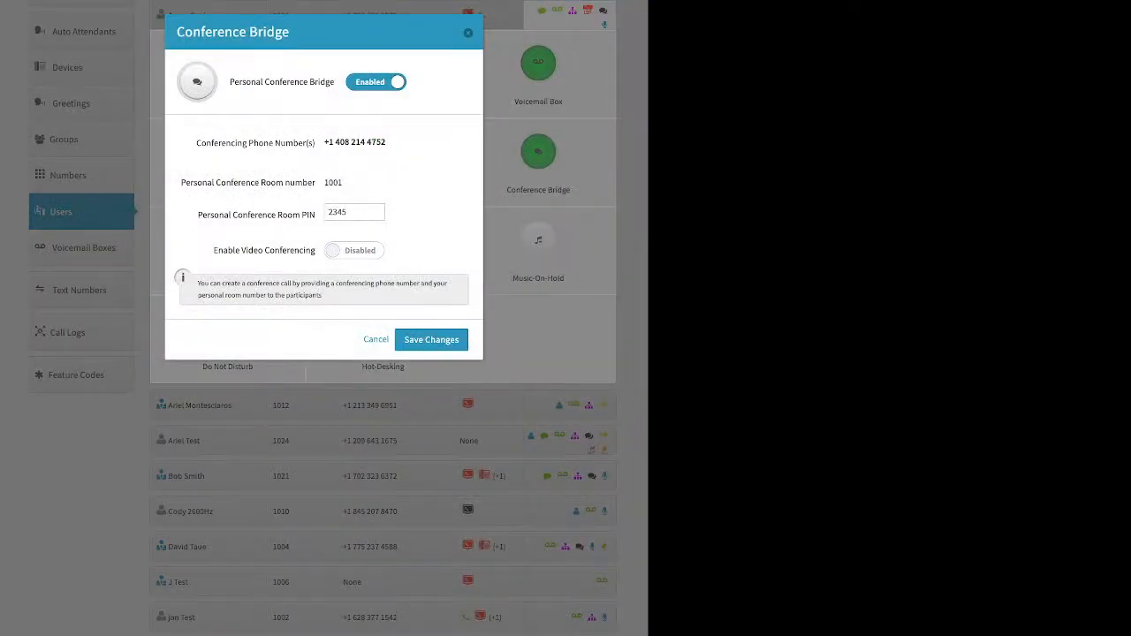
left_click_drag(255, 81, 334, 81)
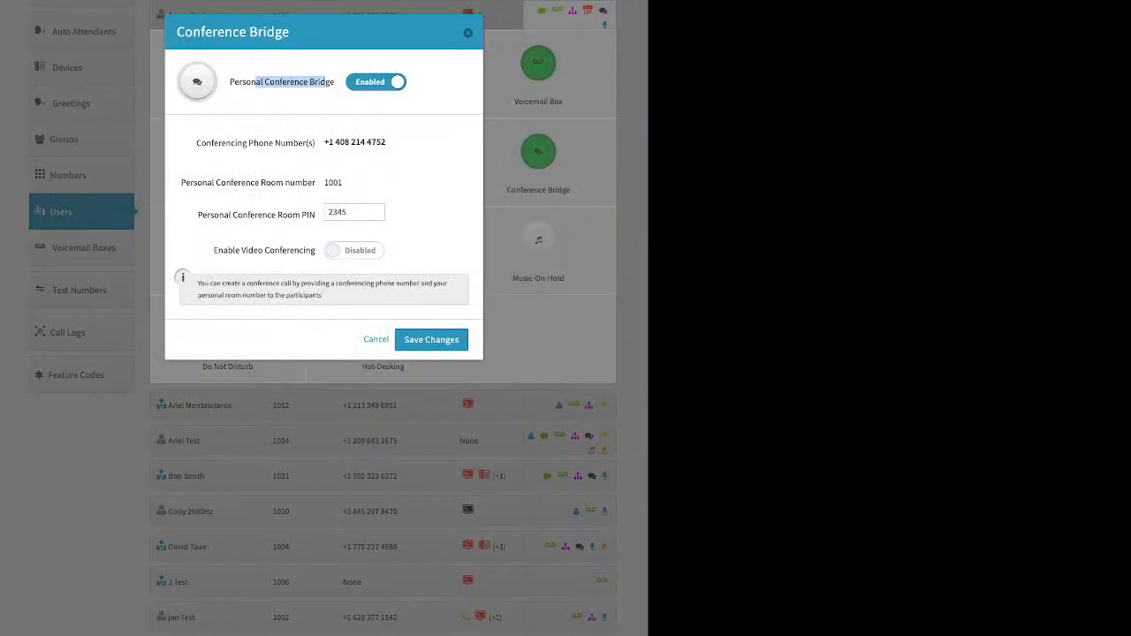
left_click_drag(198, 215, 300, 215)
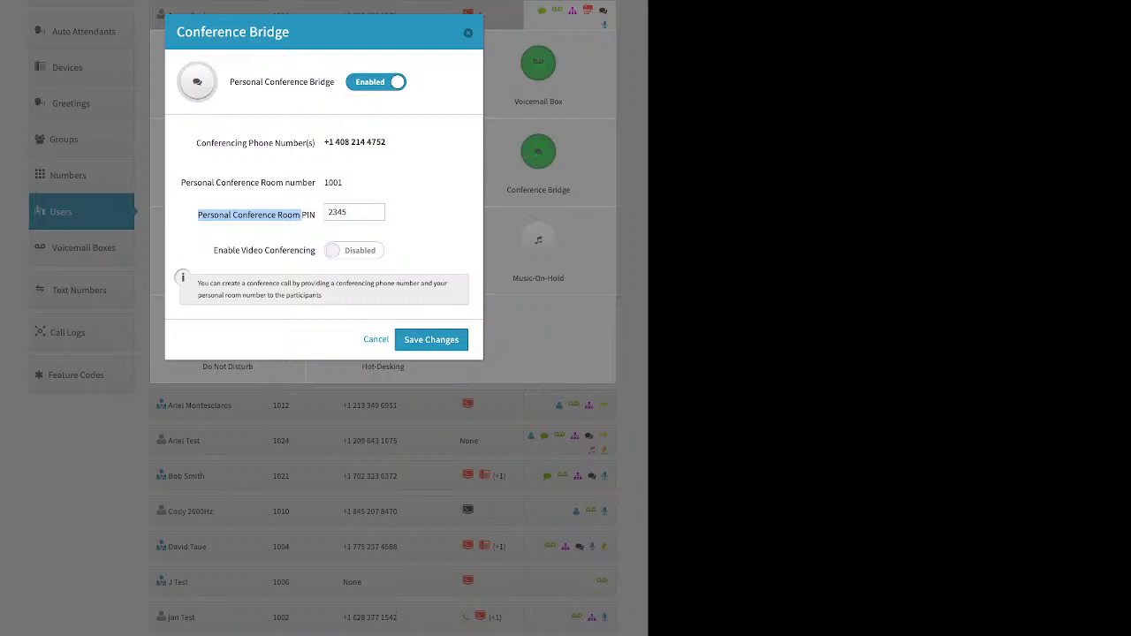
left_click_drag(213, 250, 315, 250)
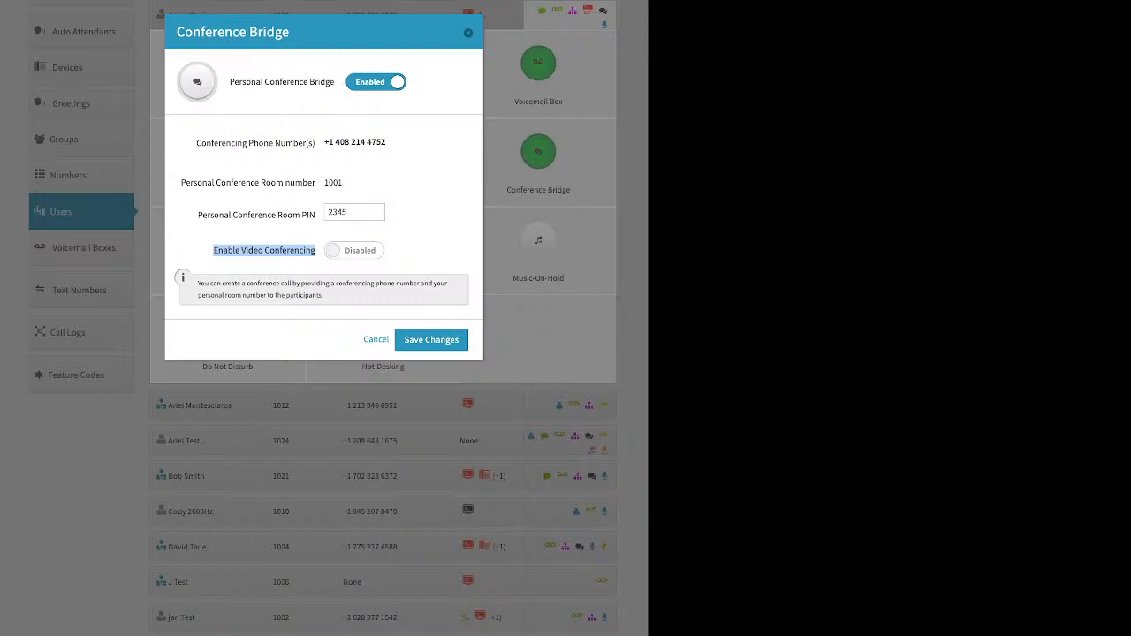
left_click(467, 32)
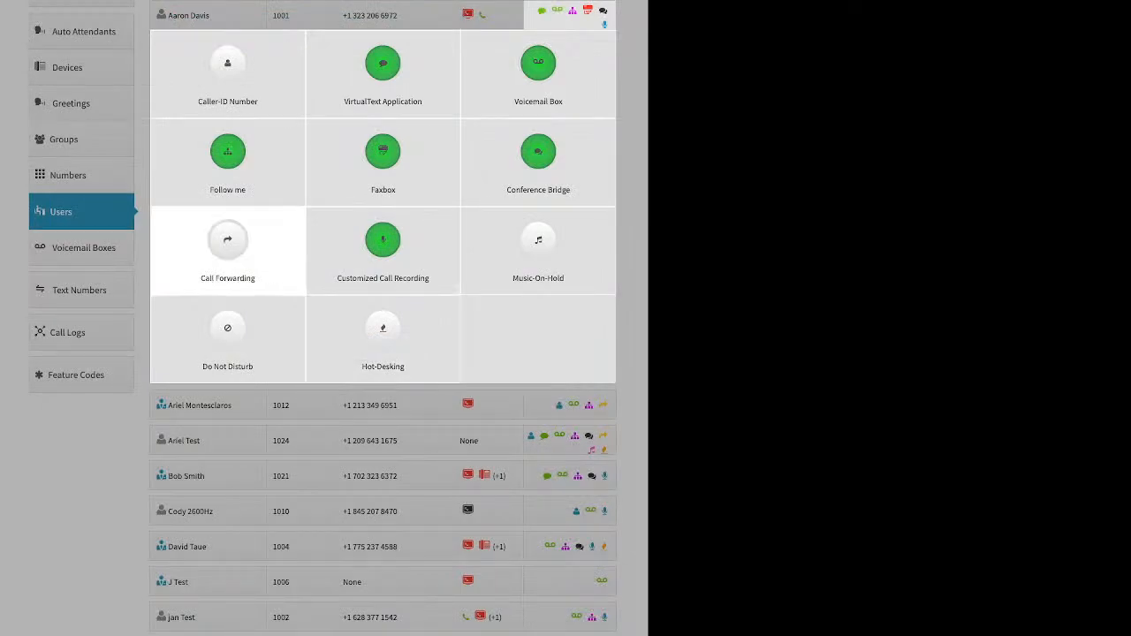
left_click(227, 248)
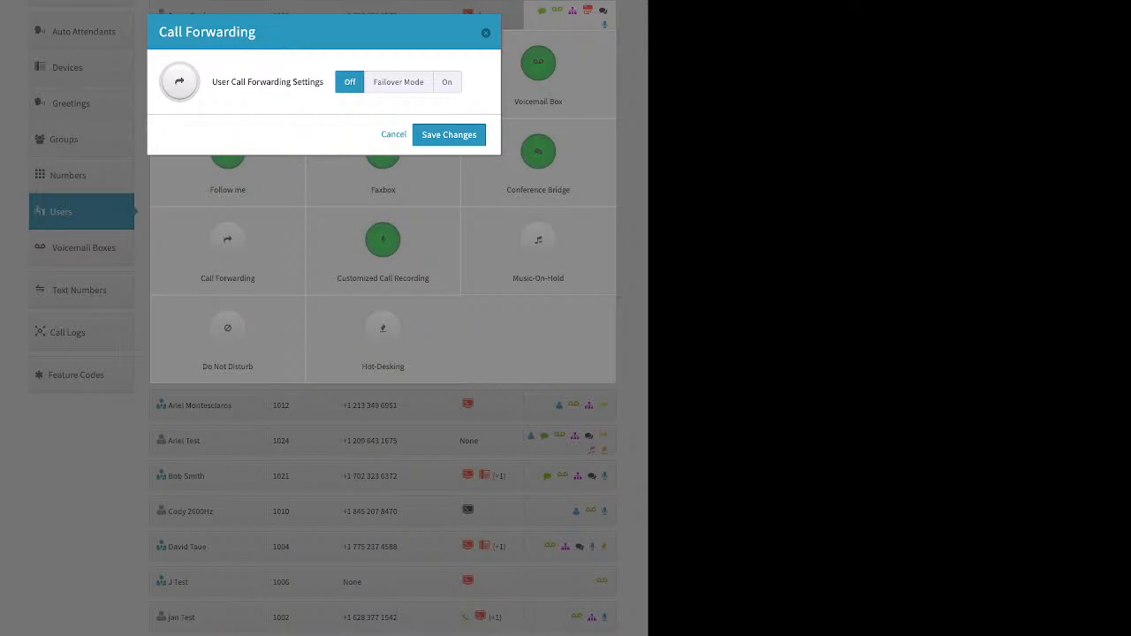
left_click(399, 82)
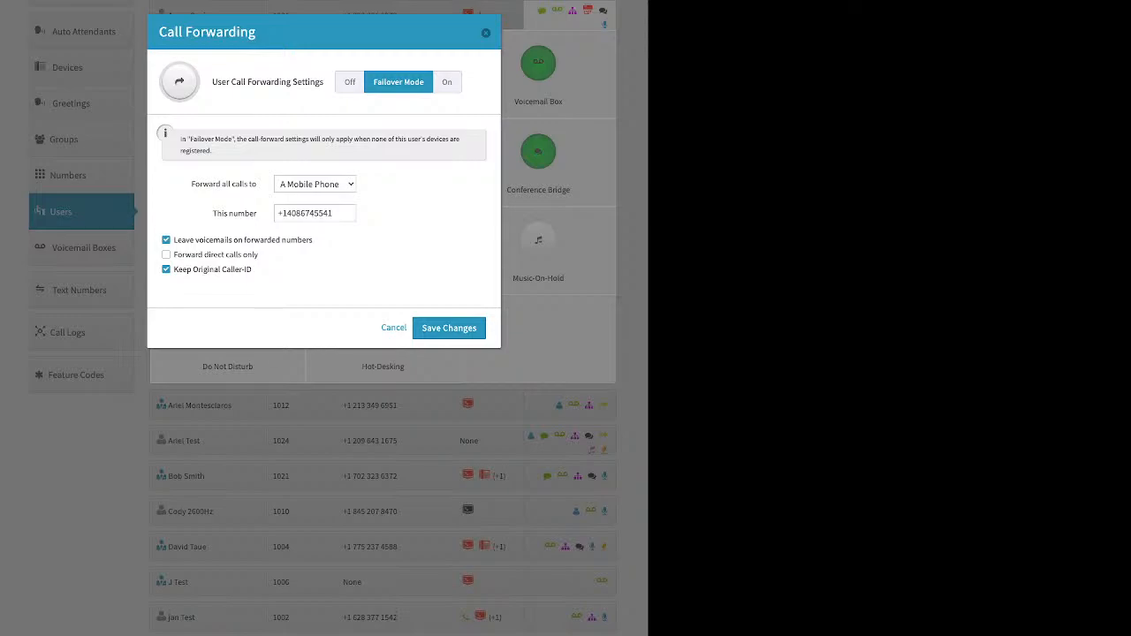
left_click(486, 33)
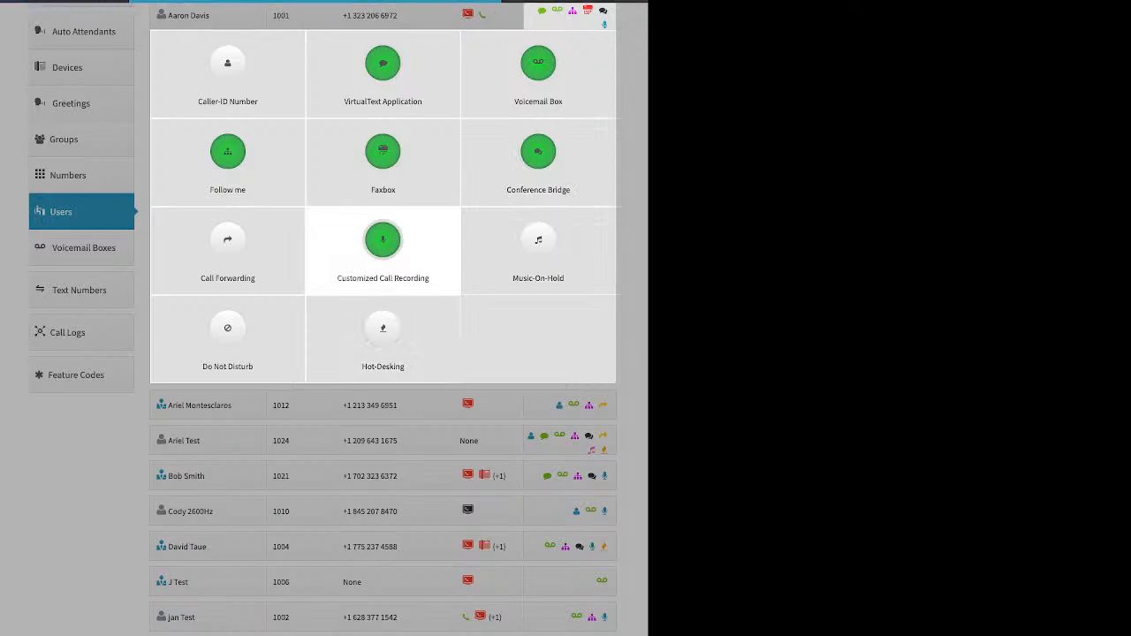
Reset all four call types in Customized Call Recording to the account default
left_click(382, 247)
left_click(347, 135)
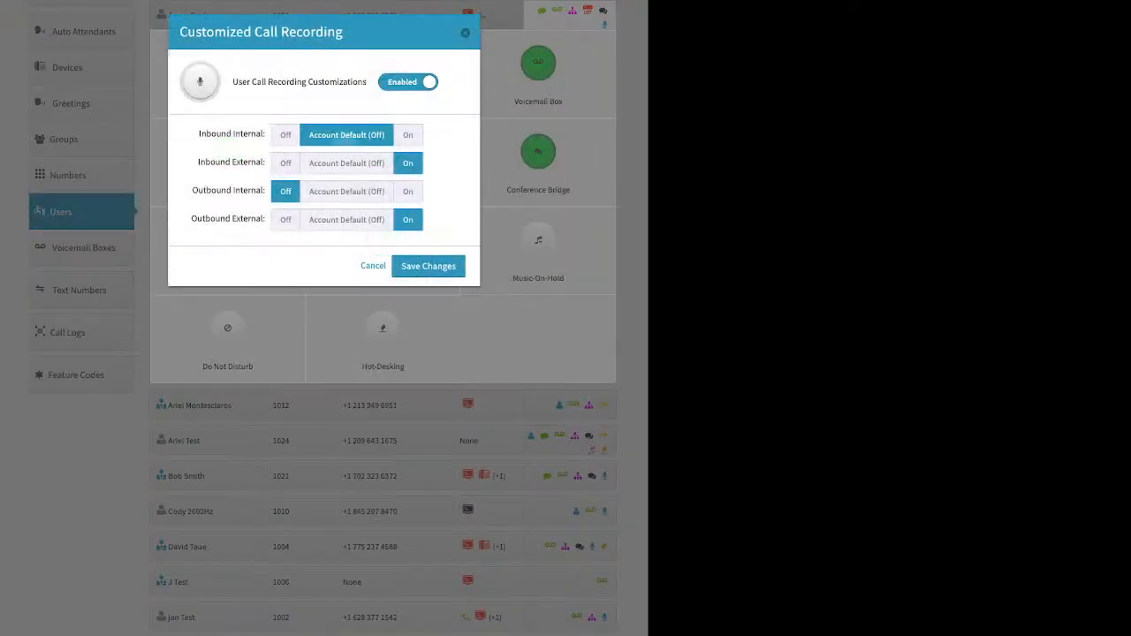
left_click(346, 163)
left_click(346, 192)
left_click(346, 220)
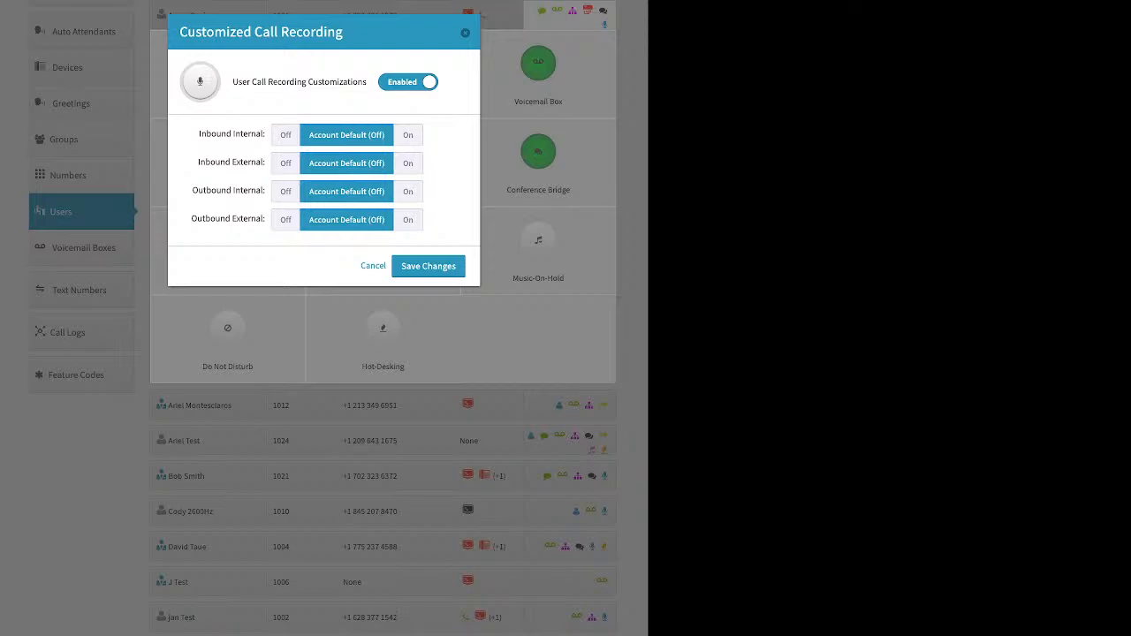
Set inbound and outbound internal recording Off and both external directions On, then close
left_click(286, 135)
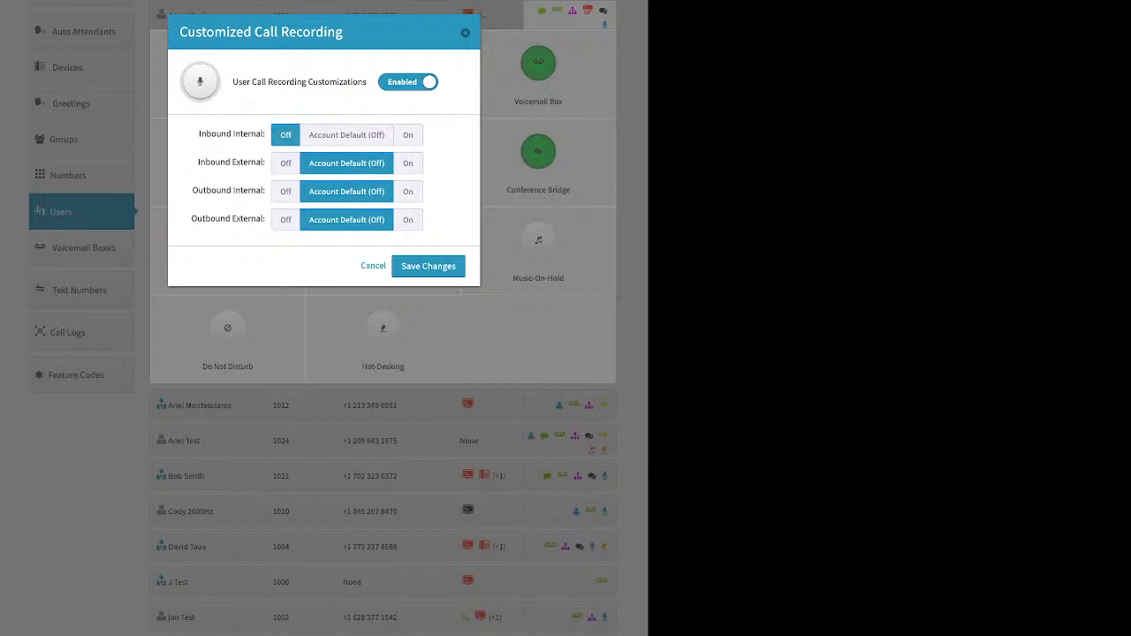
left_click(407, 162)
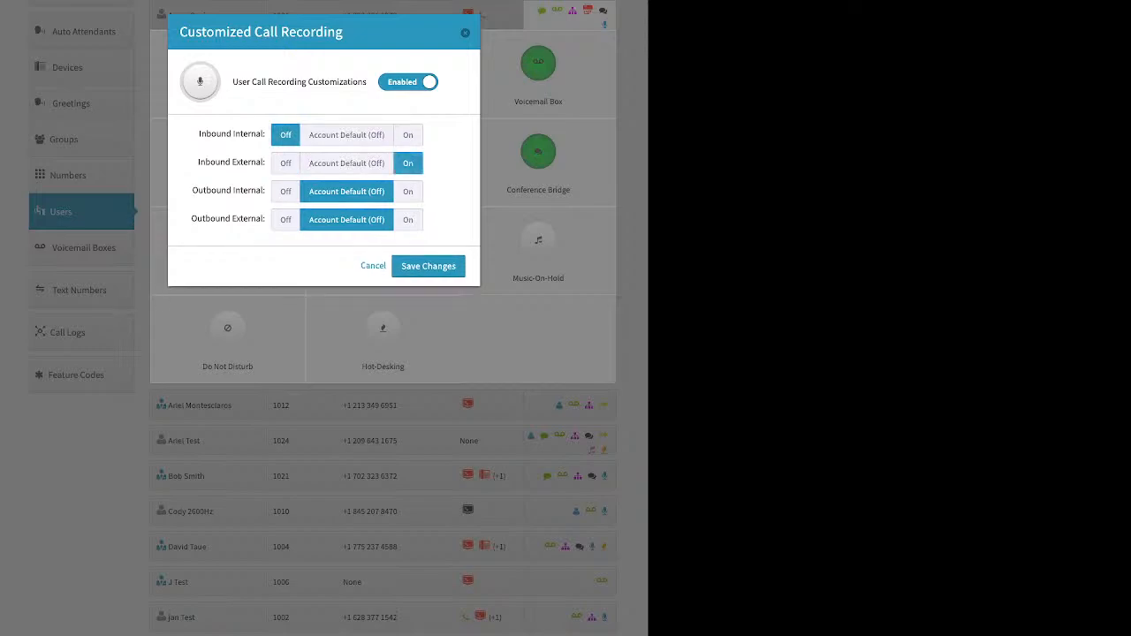
left_click(285, 191)
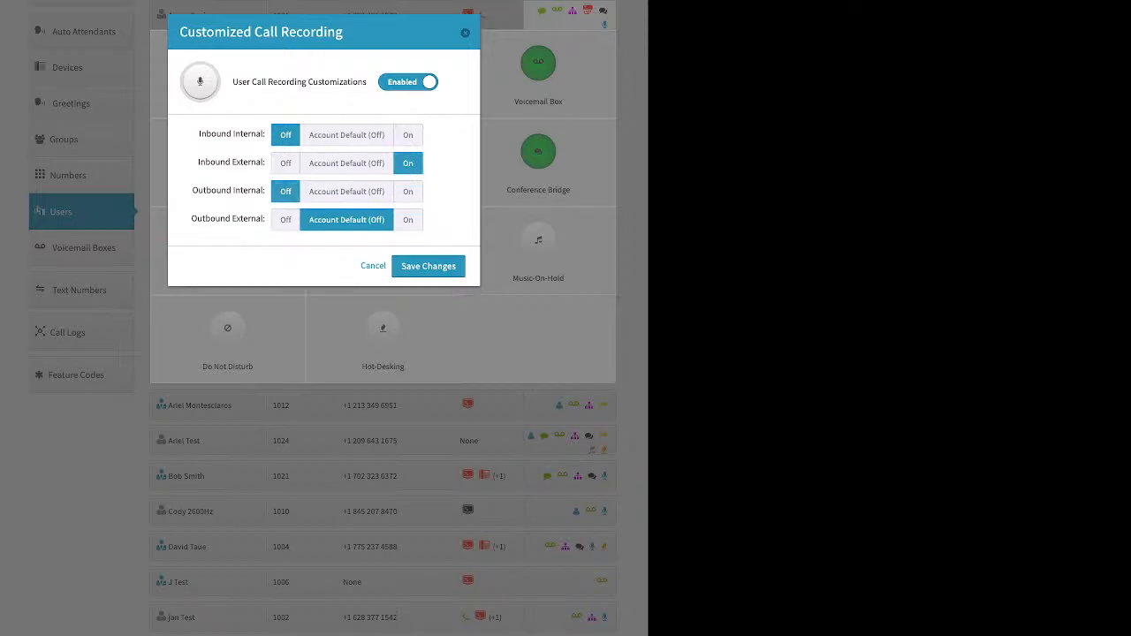
left_click(408, 219)
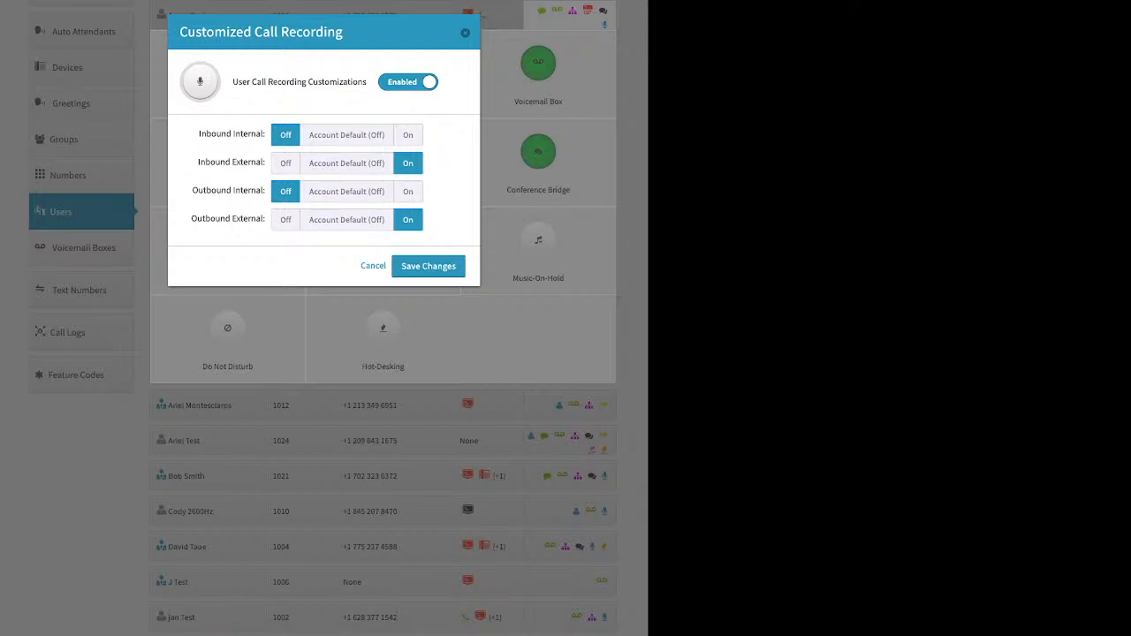
left_click(465, 33)
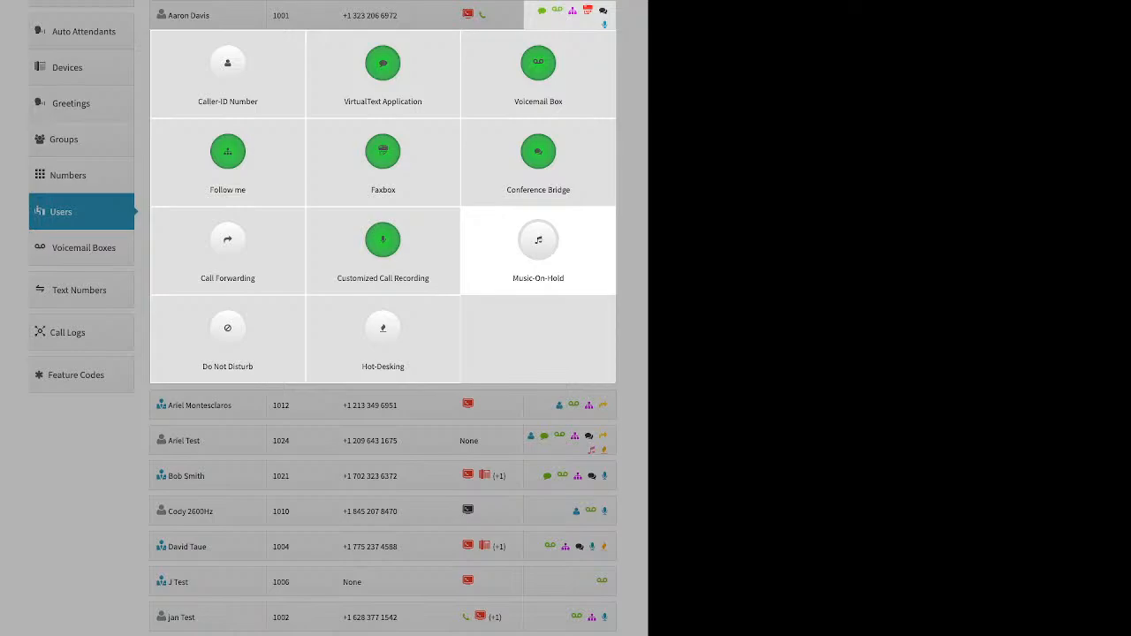
Enable custom Music-On-Hold, view its upload options, then close without keeping it
left_click(538, 247)
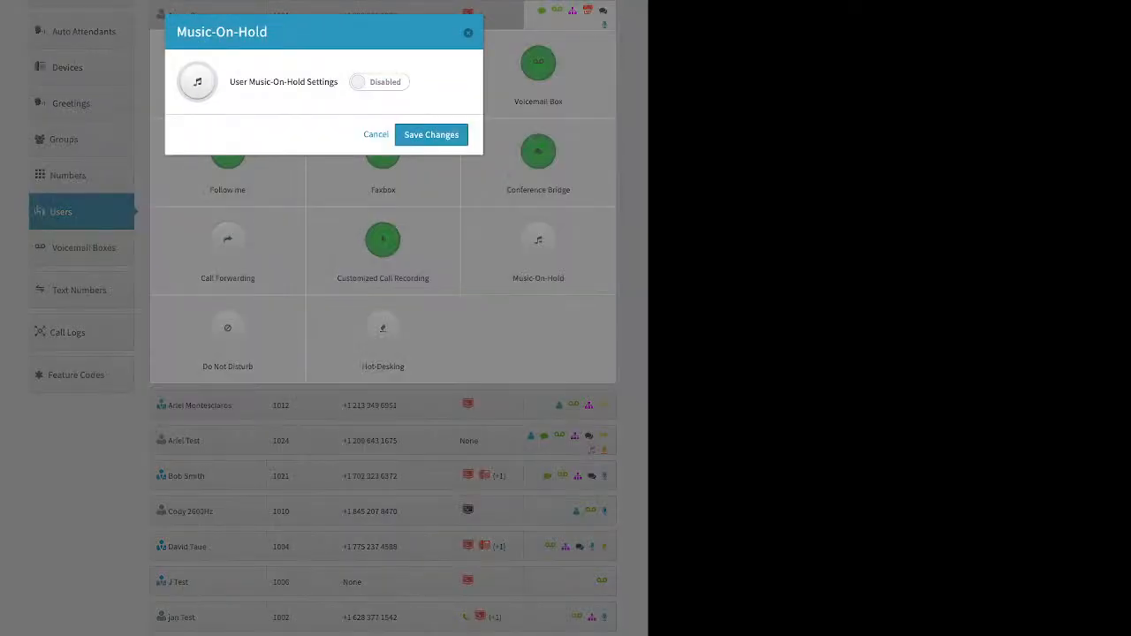
left_click(379, 83)
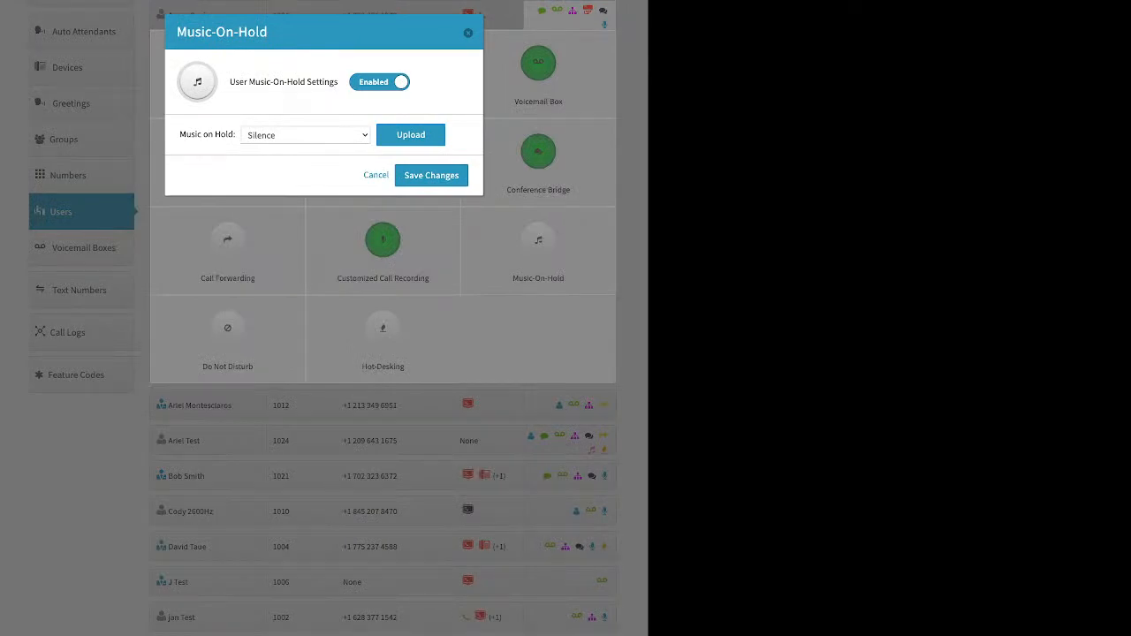
left_click(411, 134)
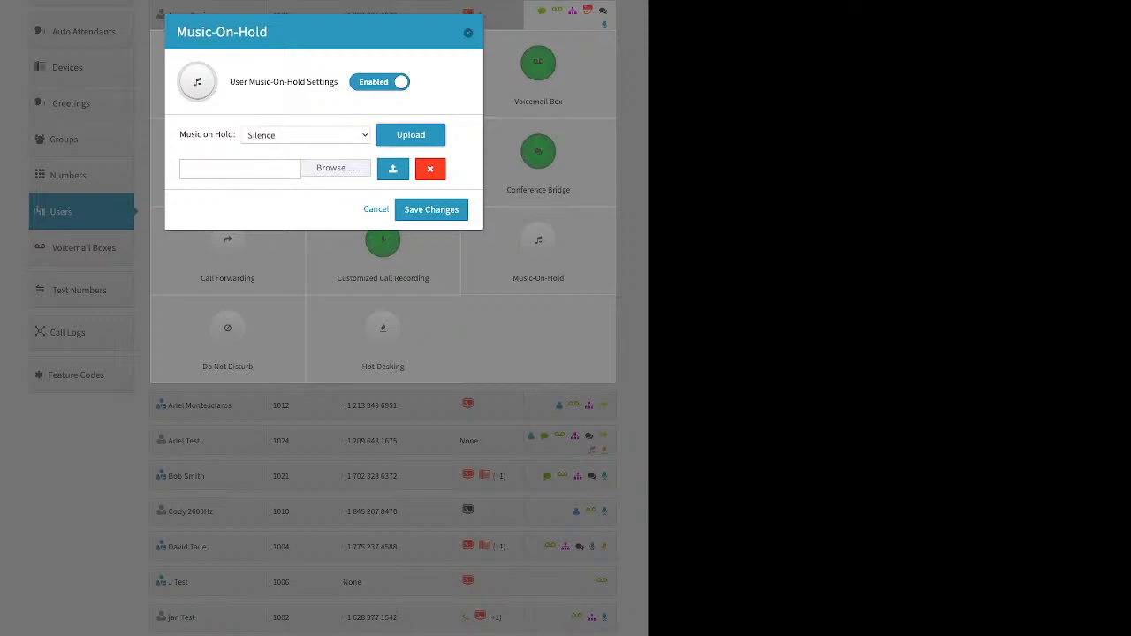
left_click(468, 33)
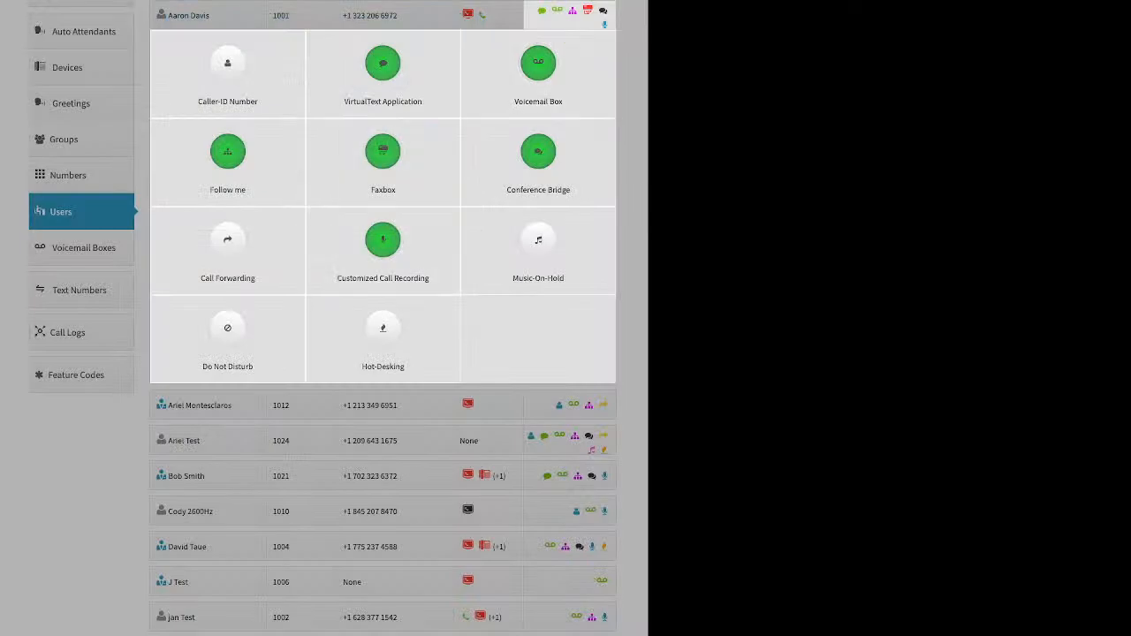
Toggle Do Not Disturb on and back off, then bring up the Hot-Desking settings
left_click(227, 332)
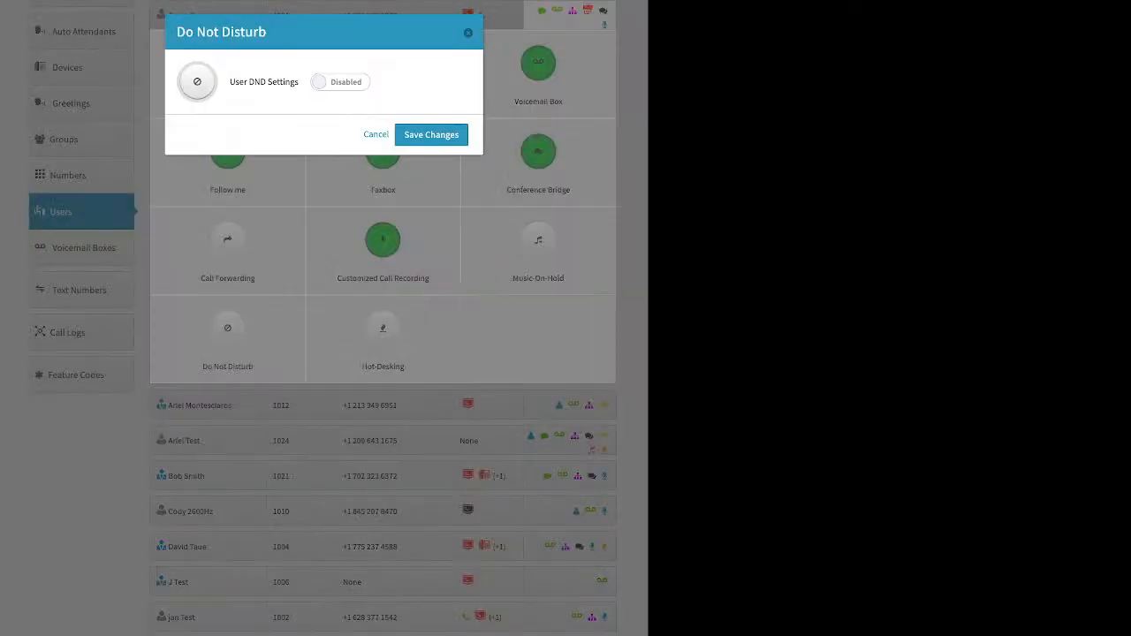
left_click(341, 83)
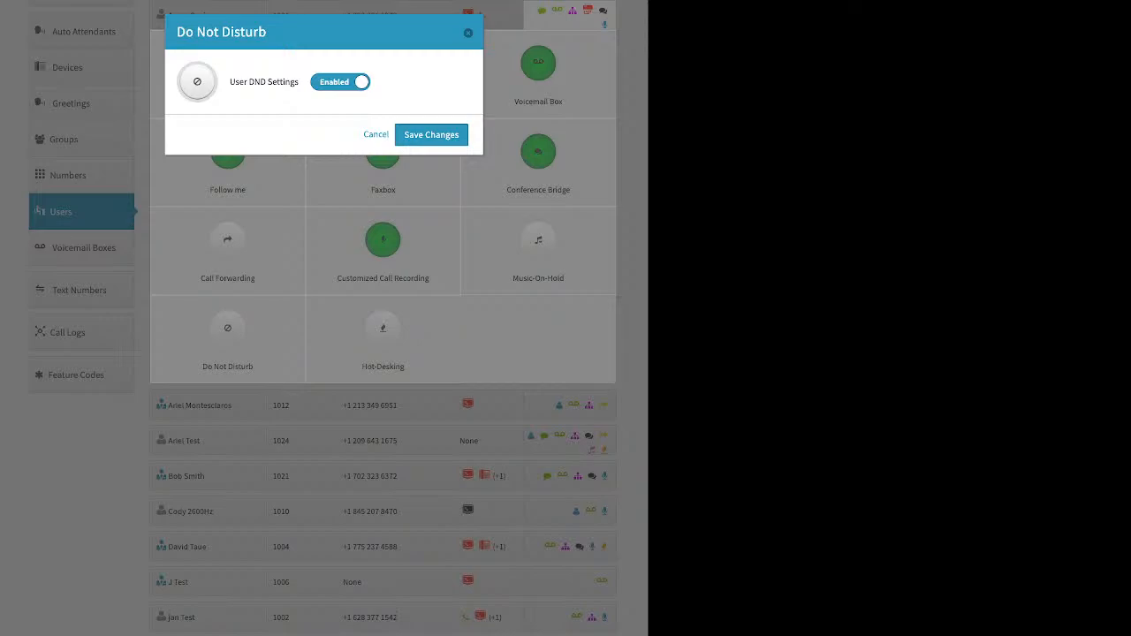
left_click(341, 82)
left_click(376, 135)
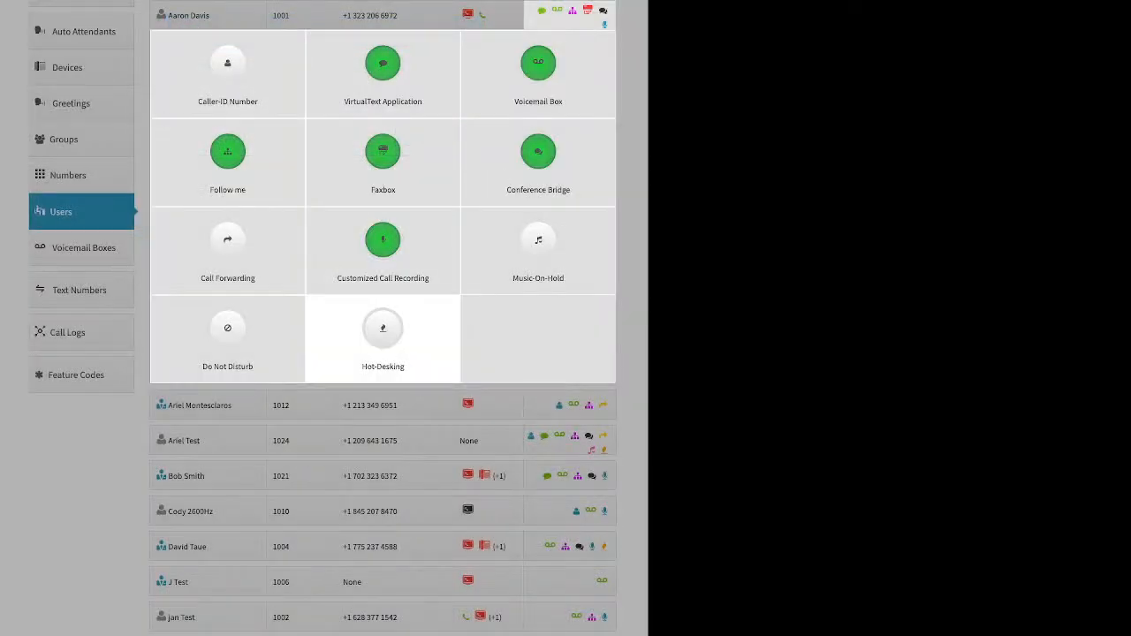
left_click(382, 332)
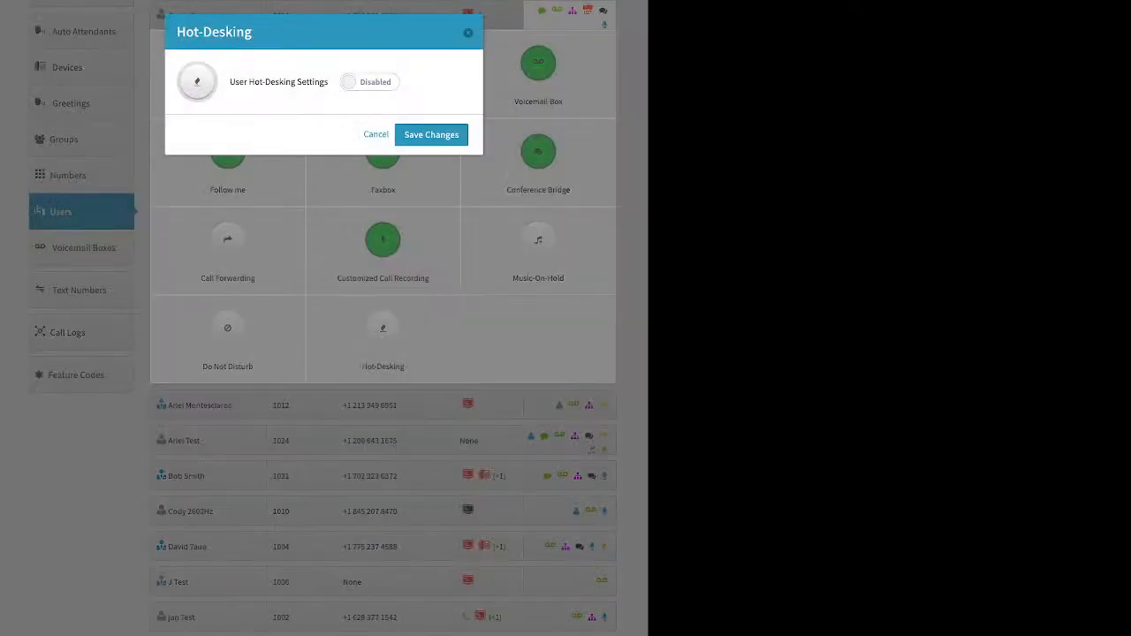
Turn on Hot-Desking to preview Hotdesk ID and PIN options, close it, and go to Groups
left_click(369, 82)
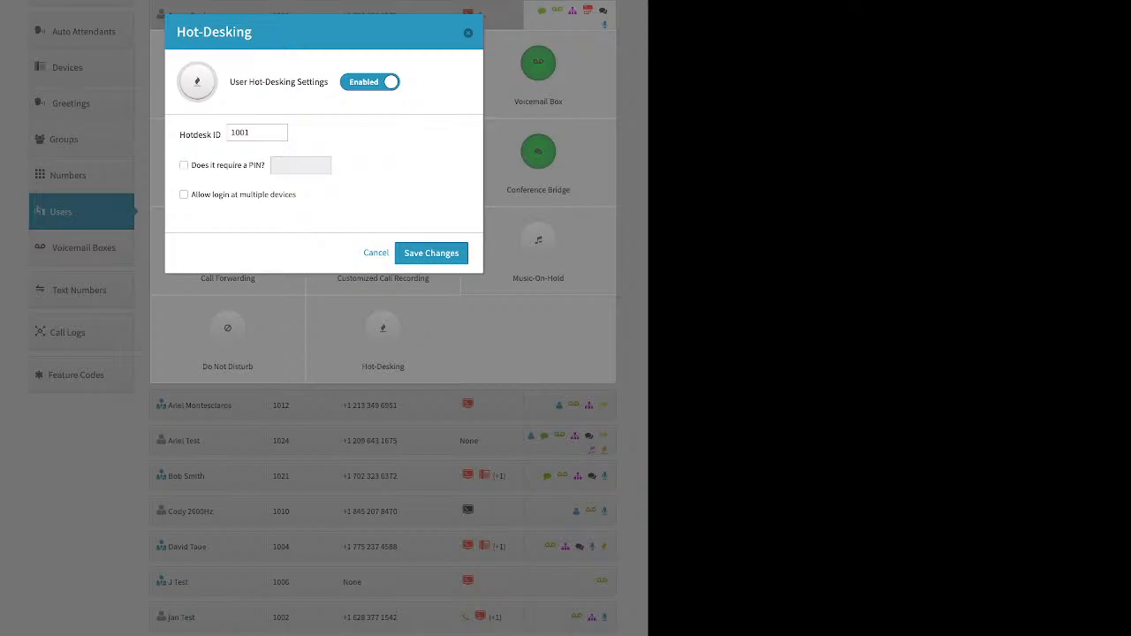
left_click(468, 33)
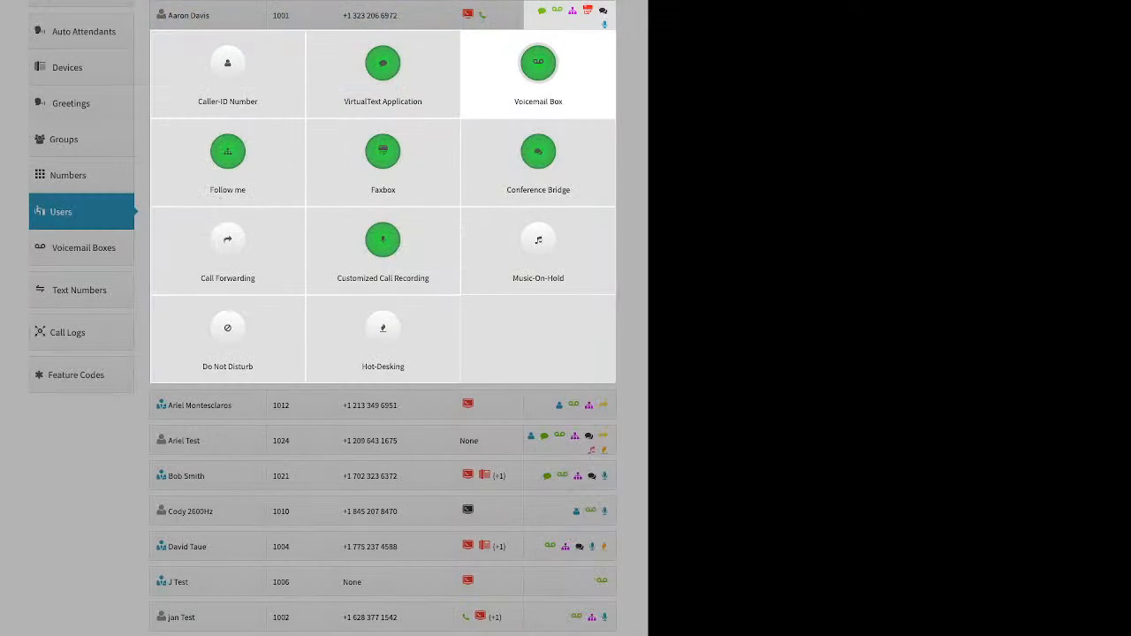
left_click(65, 140)
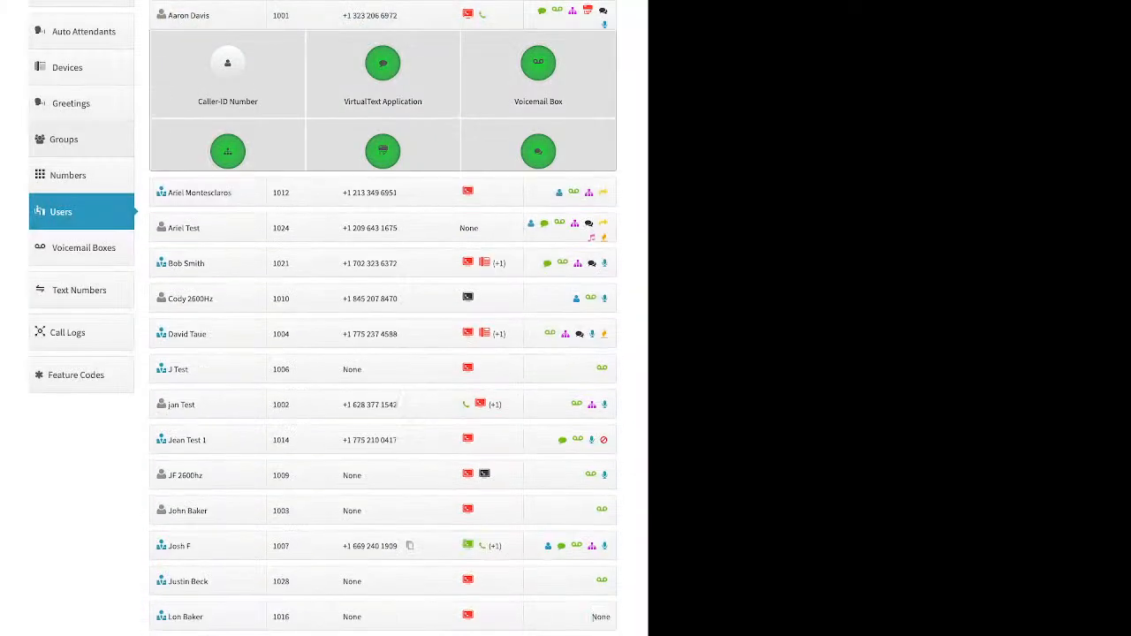
left_click(65, 139)
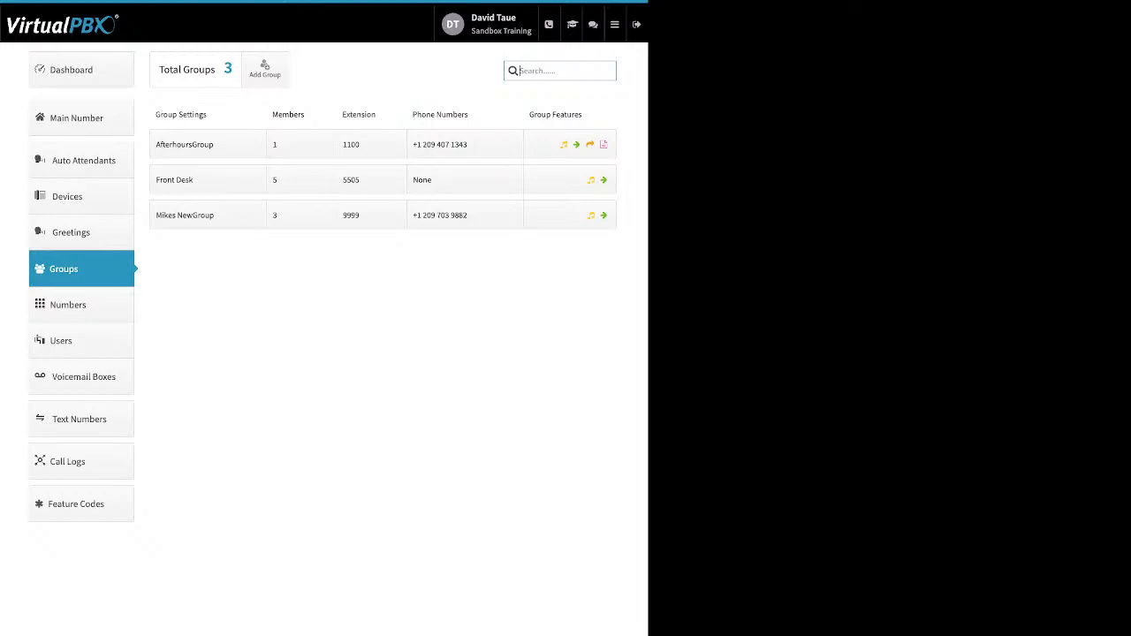
left_click(265, 69)
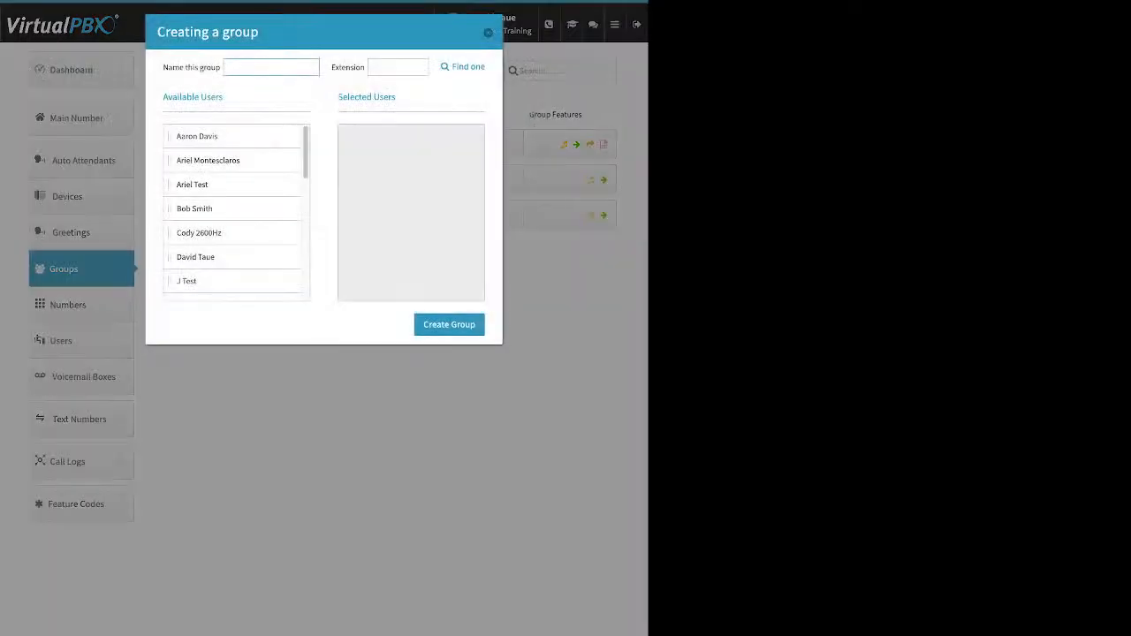
left_click_drag(207, 68, 162, 68)
left_click_drag(339, 68, 356, 68)
left_click_drag(209, 137, 367, 165)
left_click_drag(209, 160, 380, 200)
left_click_drag(208, 209, 376, 181)
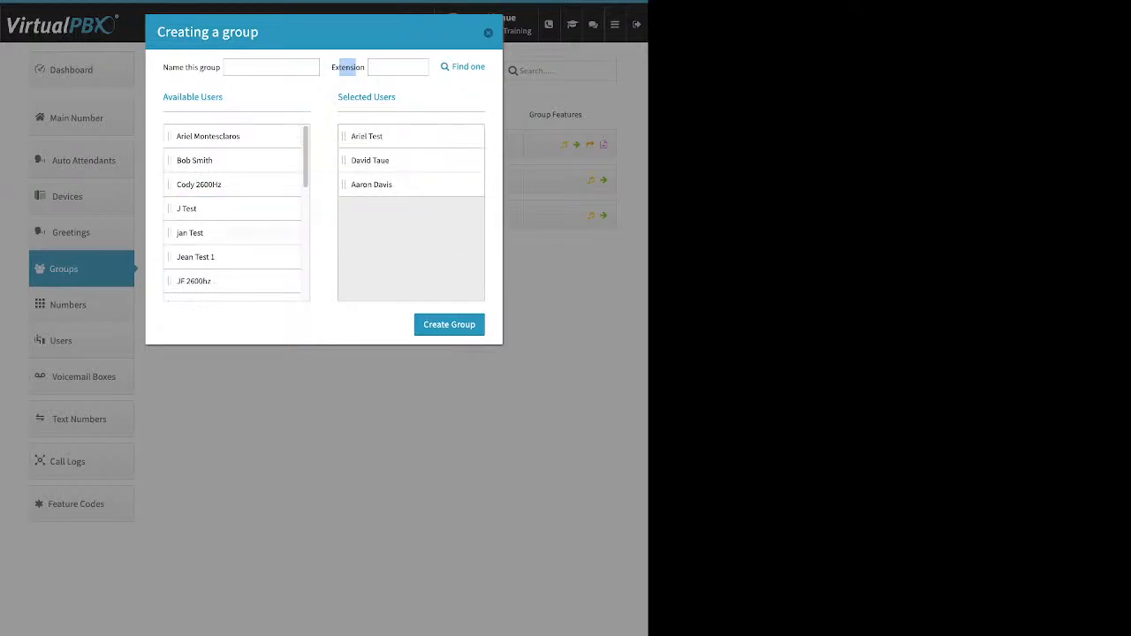
left_click_drag(190, 232, 366, 186)
left_click_drag(194, 281, 371, 208)
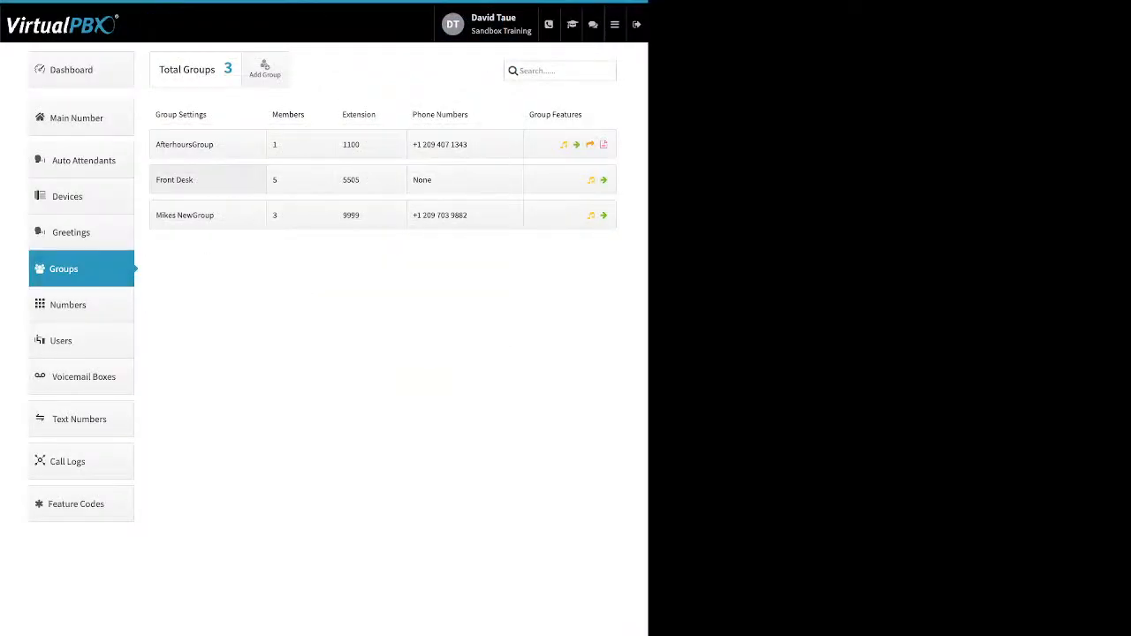
Raise Front Desk's call attempts to 4 and back to 2, save, and open member ring times
left_click(208, 179)
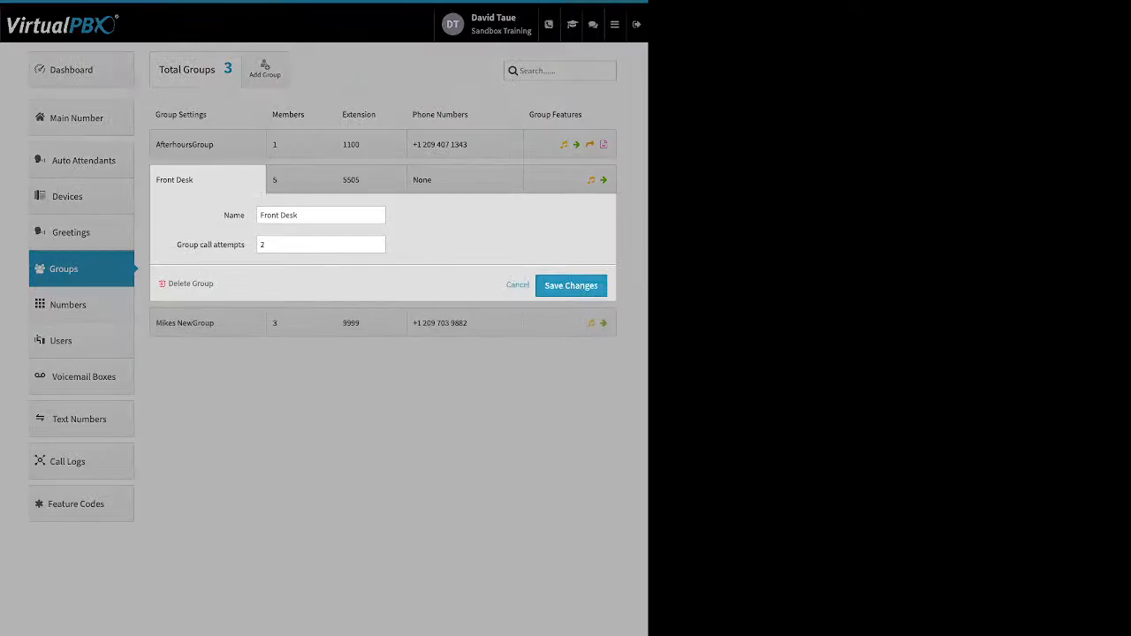
double_click(234, 216)
left_click_drag(177, 244, 245, 245)
left_click(378, 241)
left_click(378, 241)
left_click(377, 247)
left_click(378, 248)
left_click_drag(184, 285, 215, 286)
left_click(571, 286)
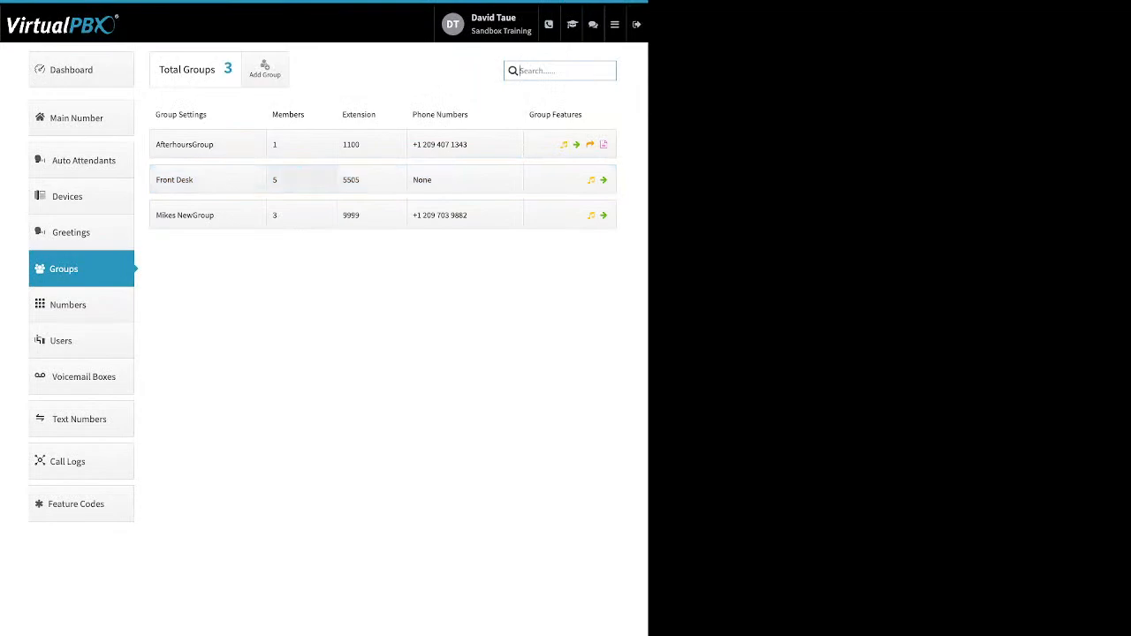
left_click(302, 180)
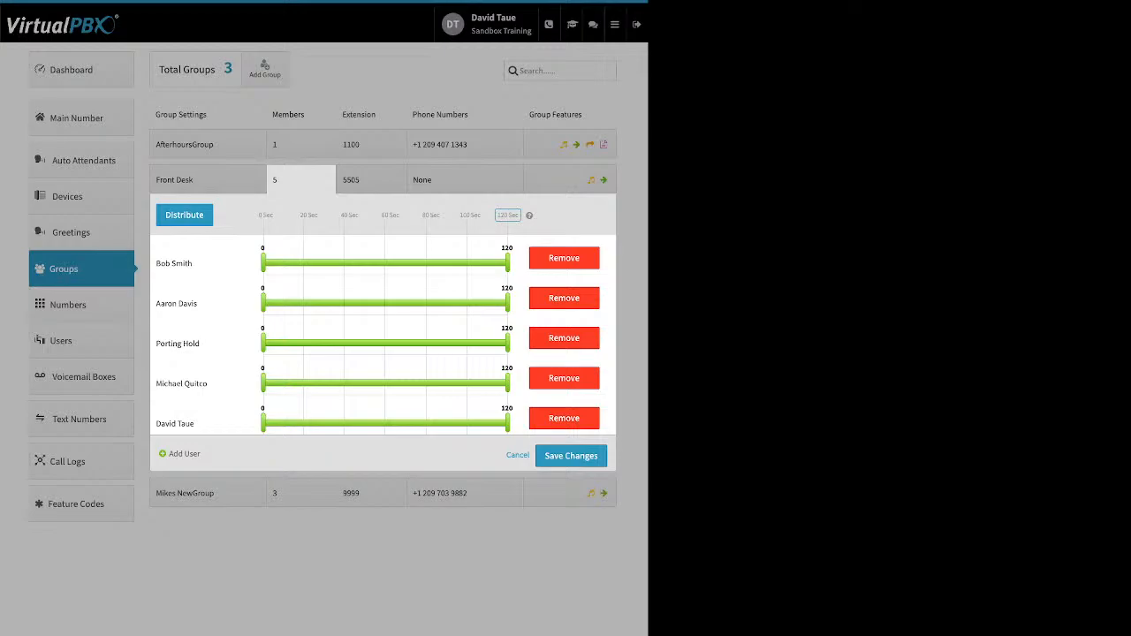
Spread Front Desk's members evenly across the 120-second total ring time
left_click_drag(163, 215, 481, 215)
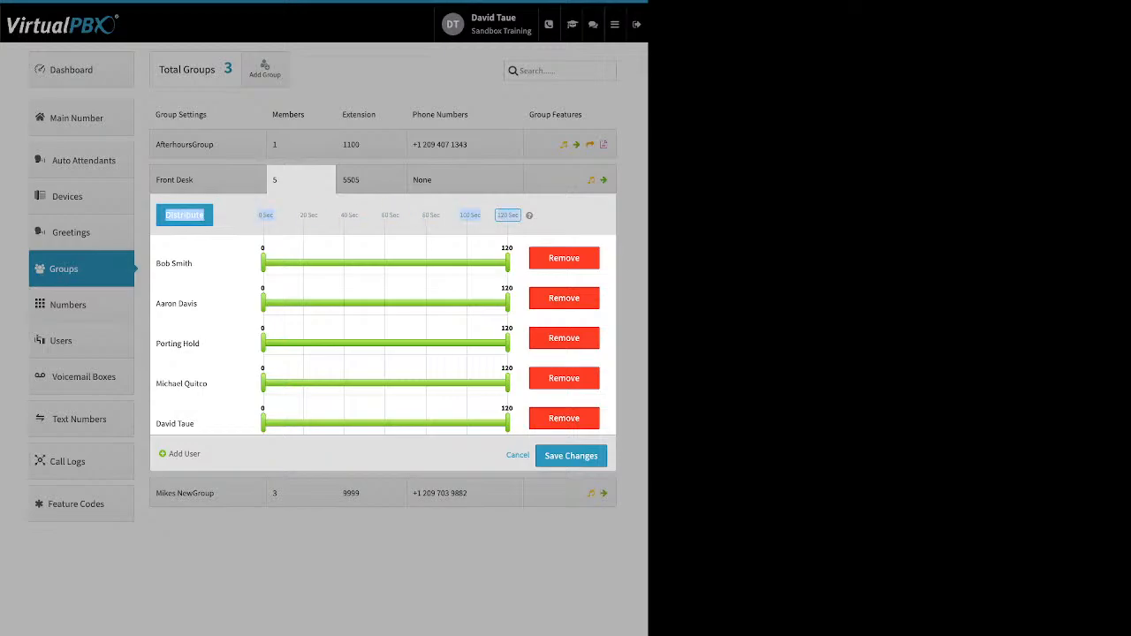
left_click(508, 215)
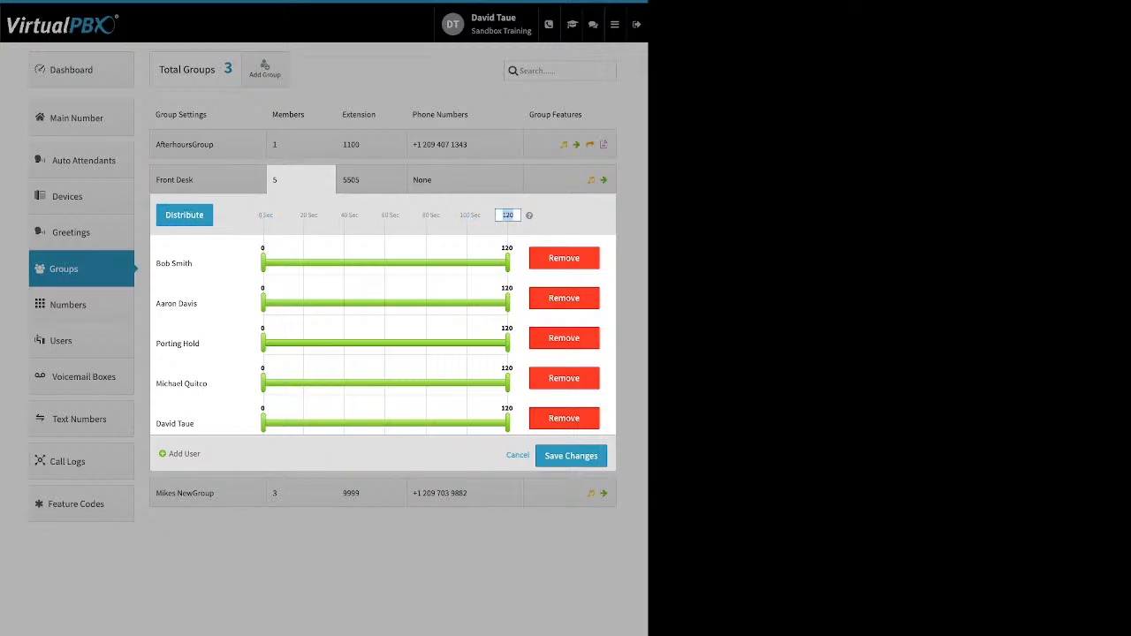
left_click(184, 215)
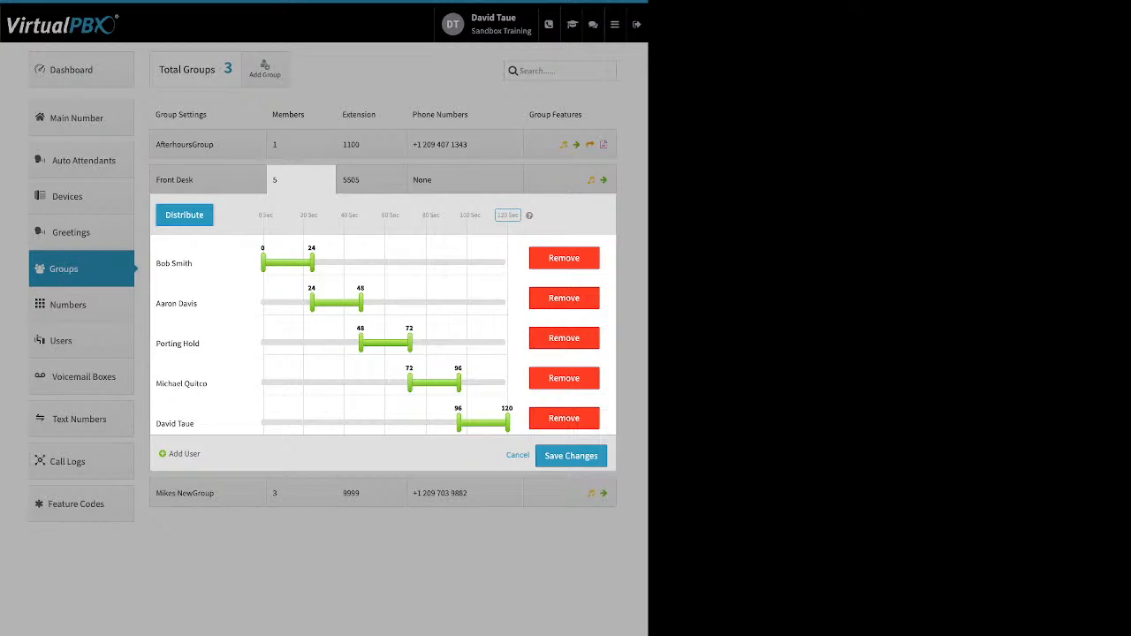
Try overlapping ring windows, restore even 24-second slots, and start adding more users
left_click_drag(311, 263, 424, 262)
left_click_drag(311, 303, 263, 303)
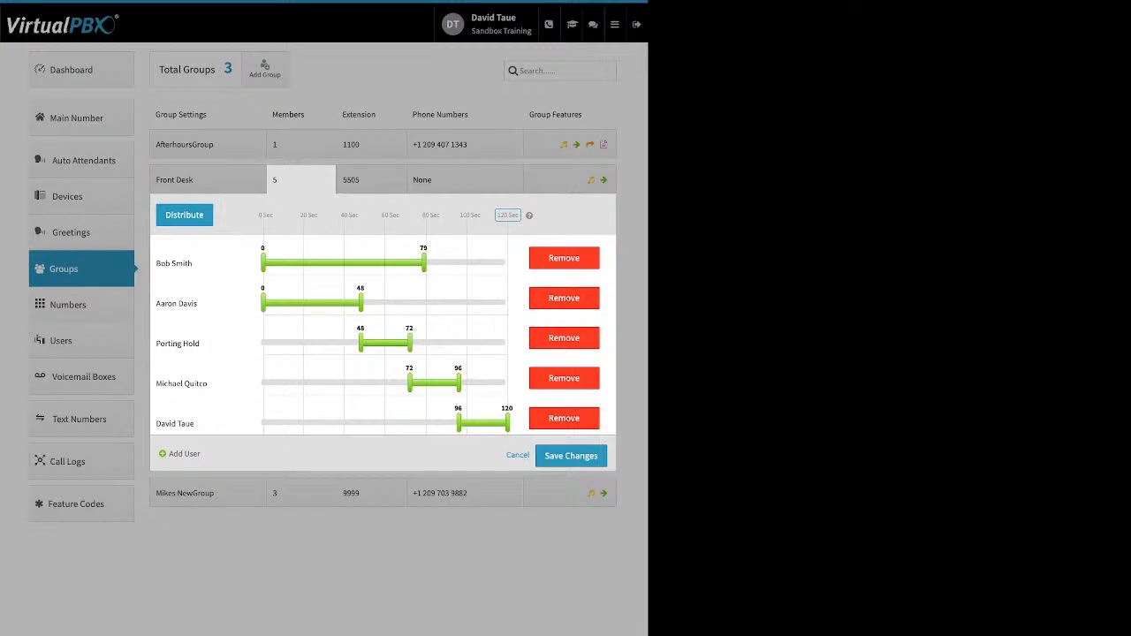
left_click_drag(361, 343, 262, 343)
left_click_drag(361, 303, 382, 303)
left_click_drag(409, 382, 379, 383)
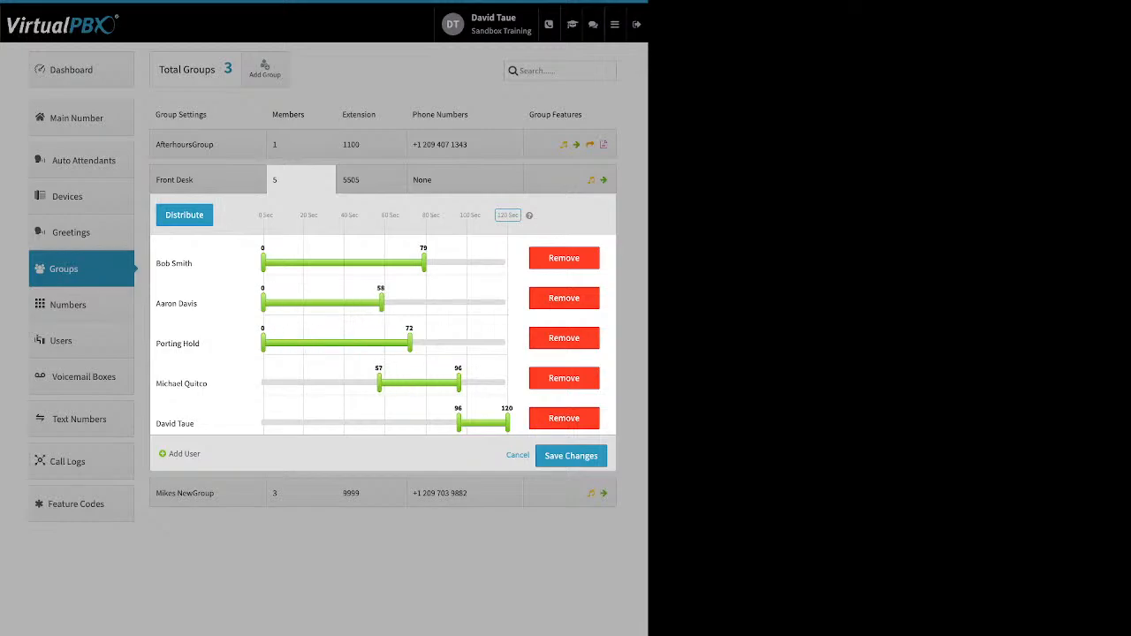
left_click_drag(459, 423, 418, 424)
left_click(184, 214)
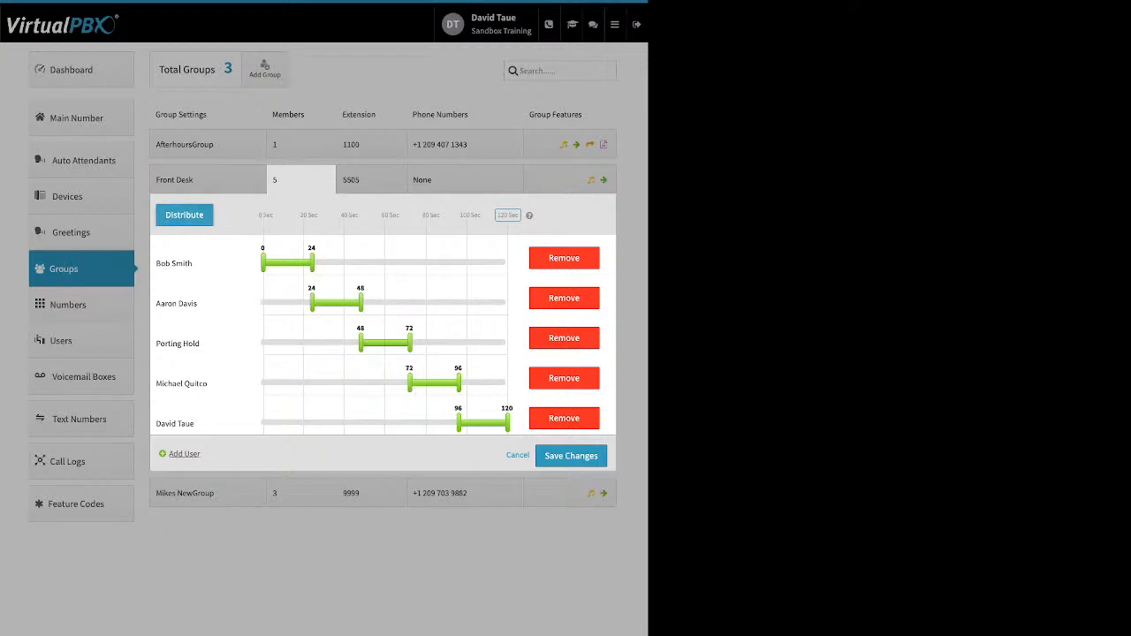
left_click(184, 453)
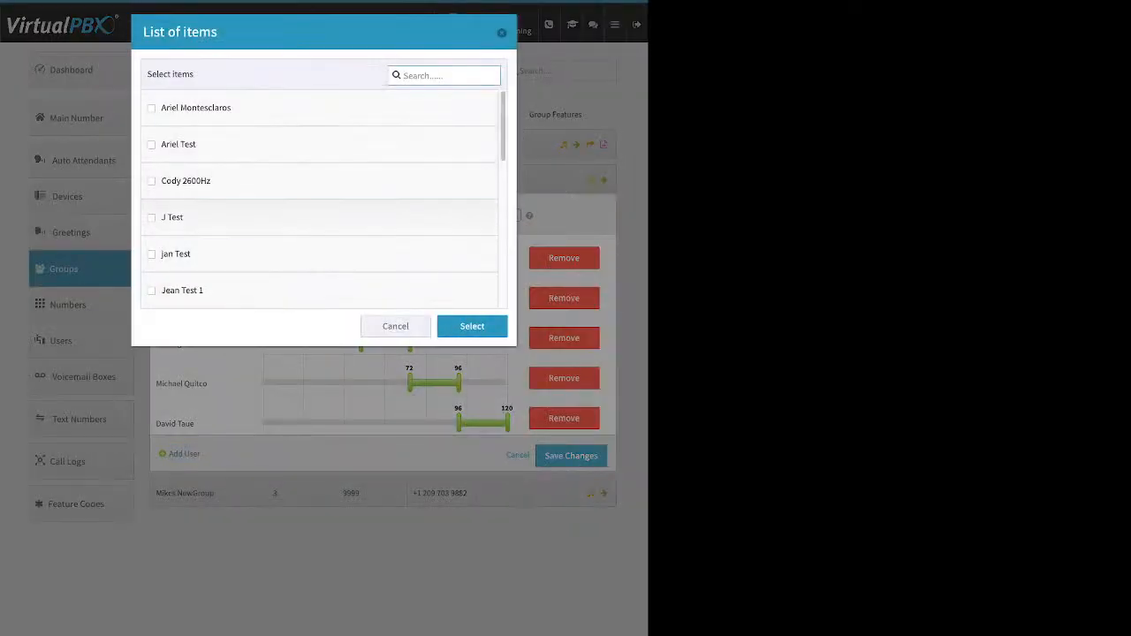
Add the two chosen test users to Front Desk, reorder members, and re-spread ring times evenly
left_click(152, 217)
left_click(152, 253)
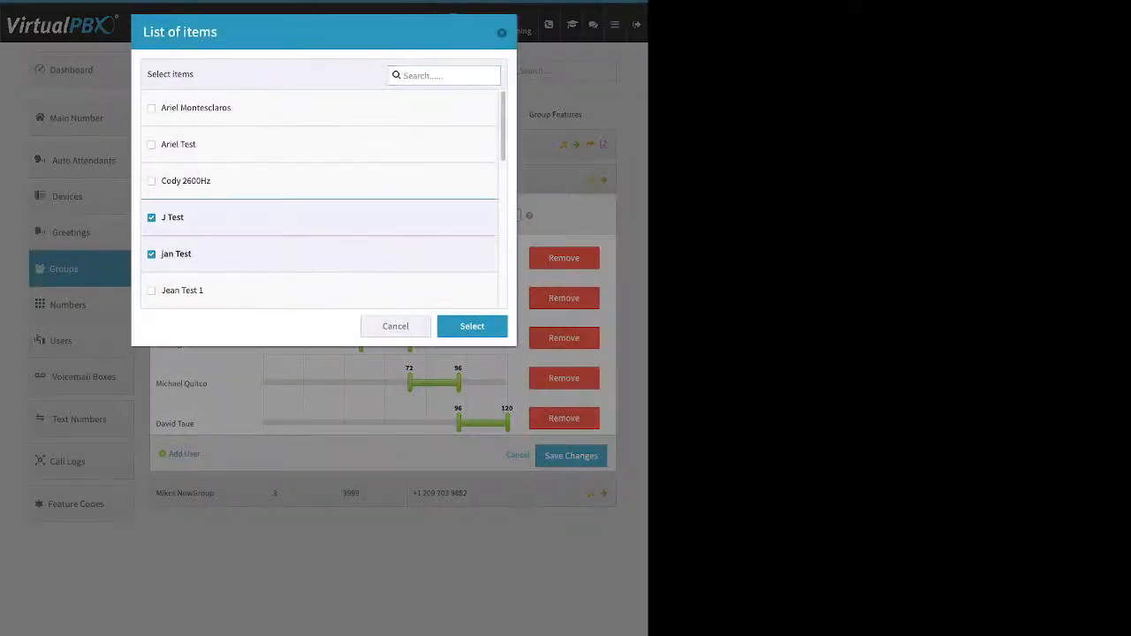
left_click(472, 326)
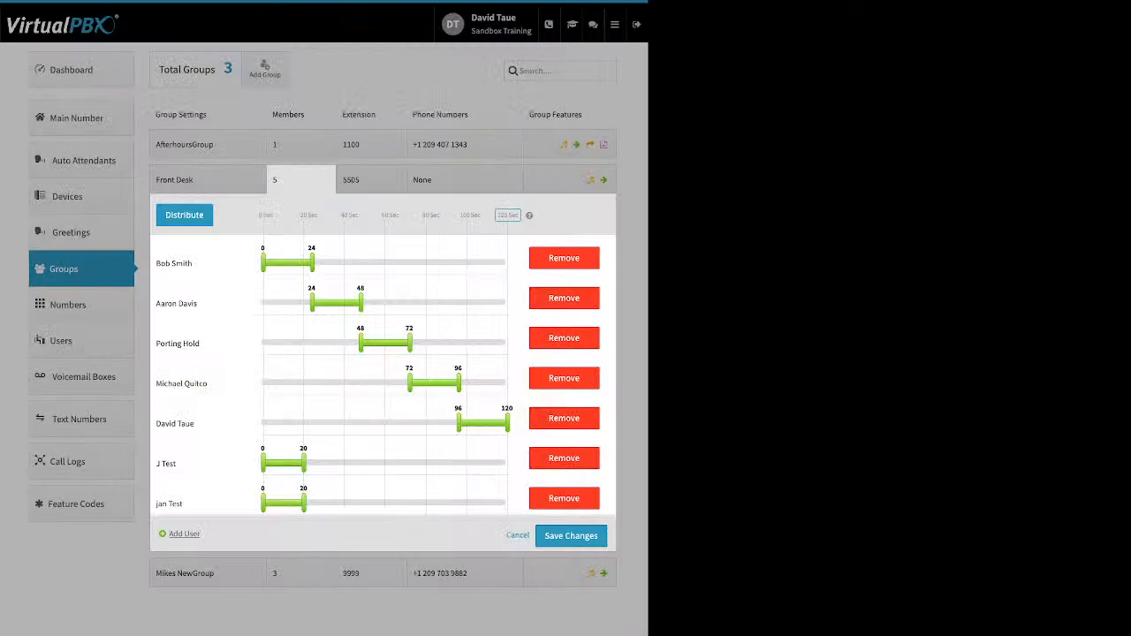
left_click(184, 214)
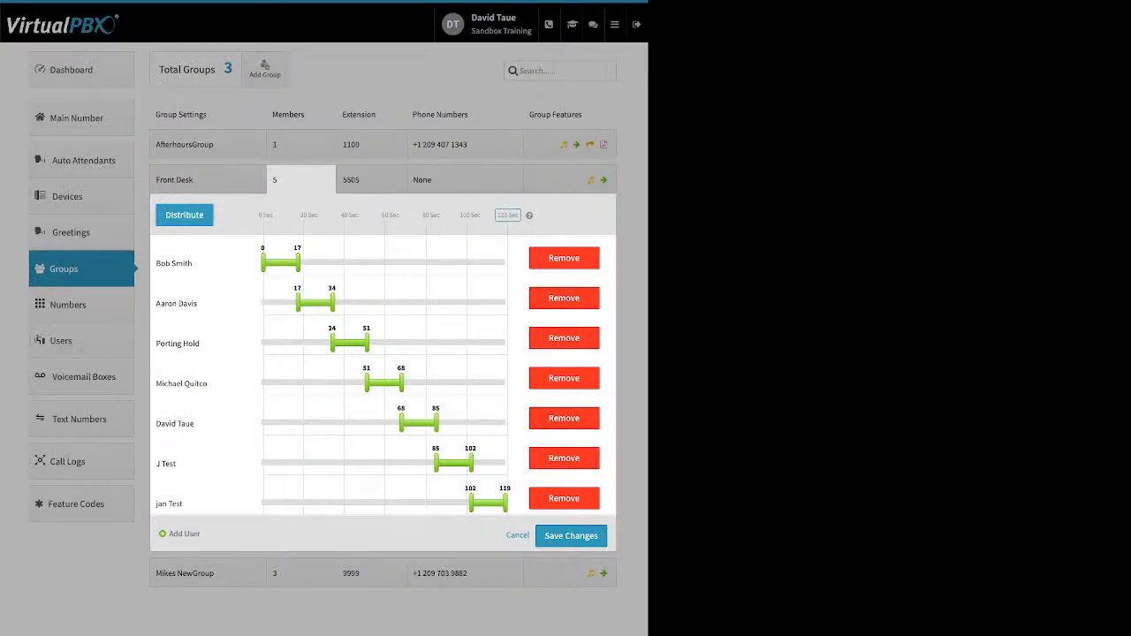
left_click_drag(208, 504, 198, 256)
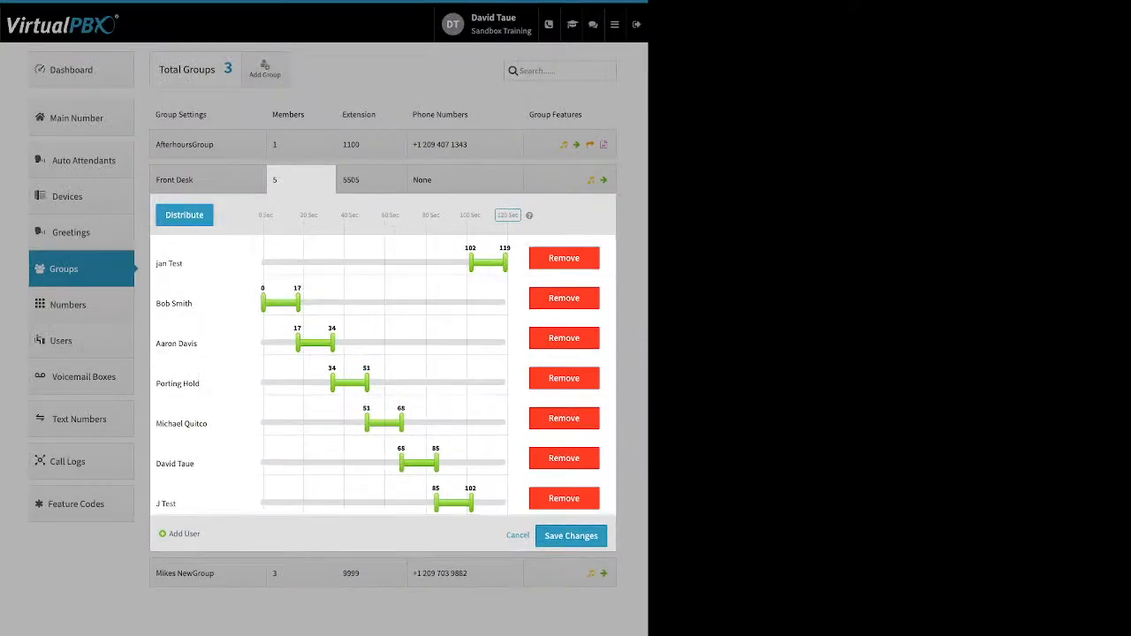
left_click_drag(221, 304, 353, 499)
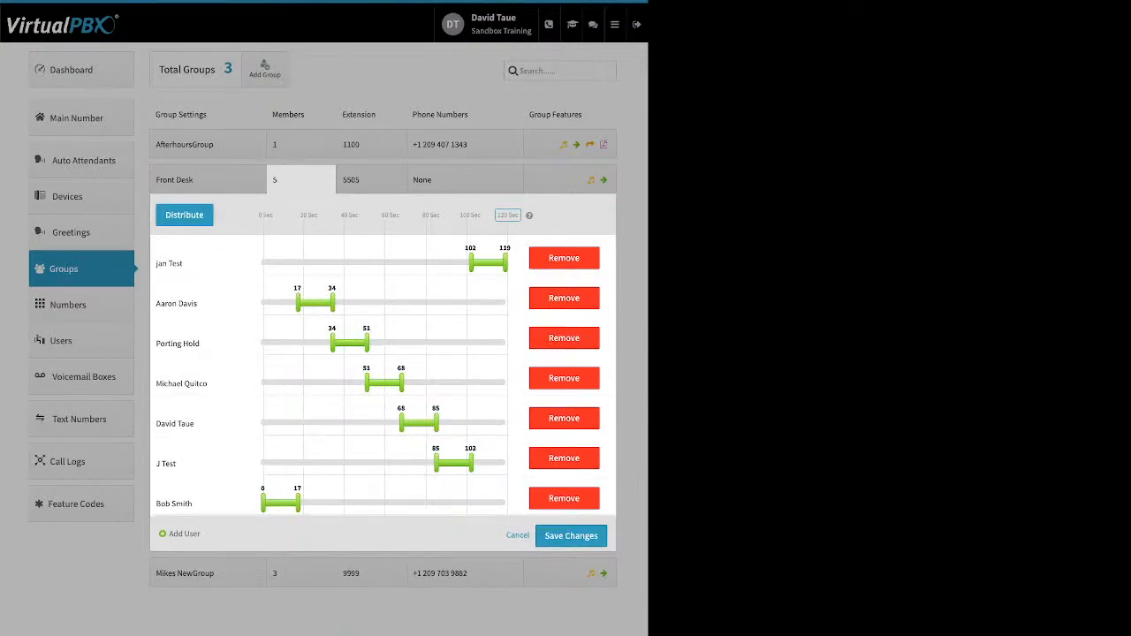
left_click_drag(402, 423, 287, 424)
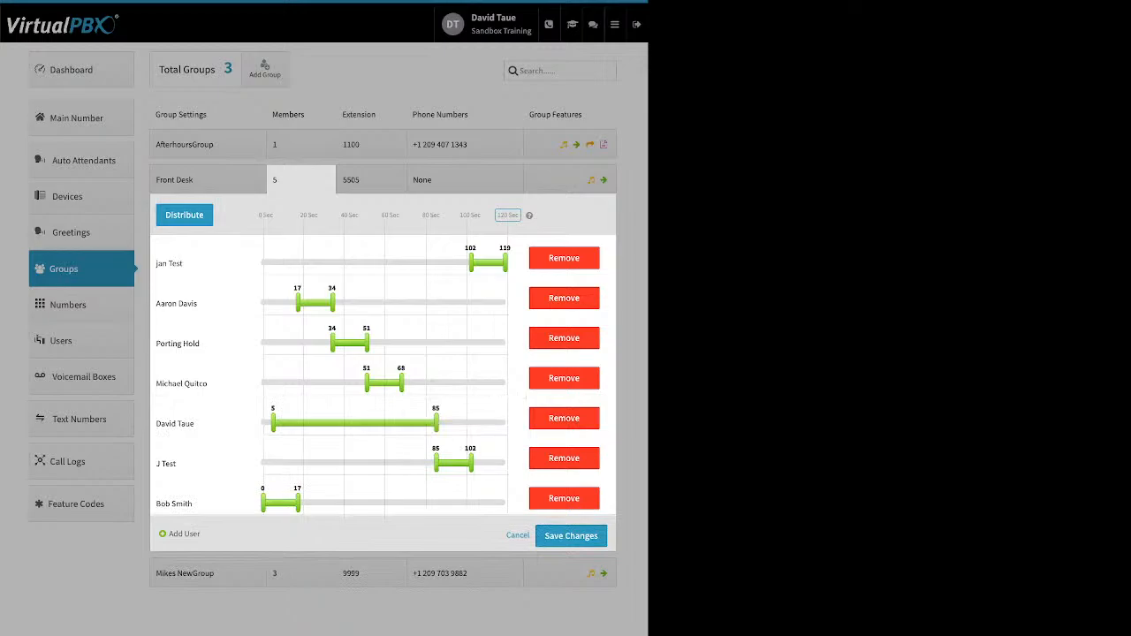
left_click(184, 214)
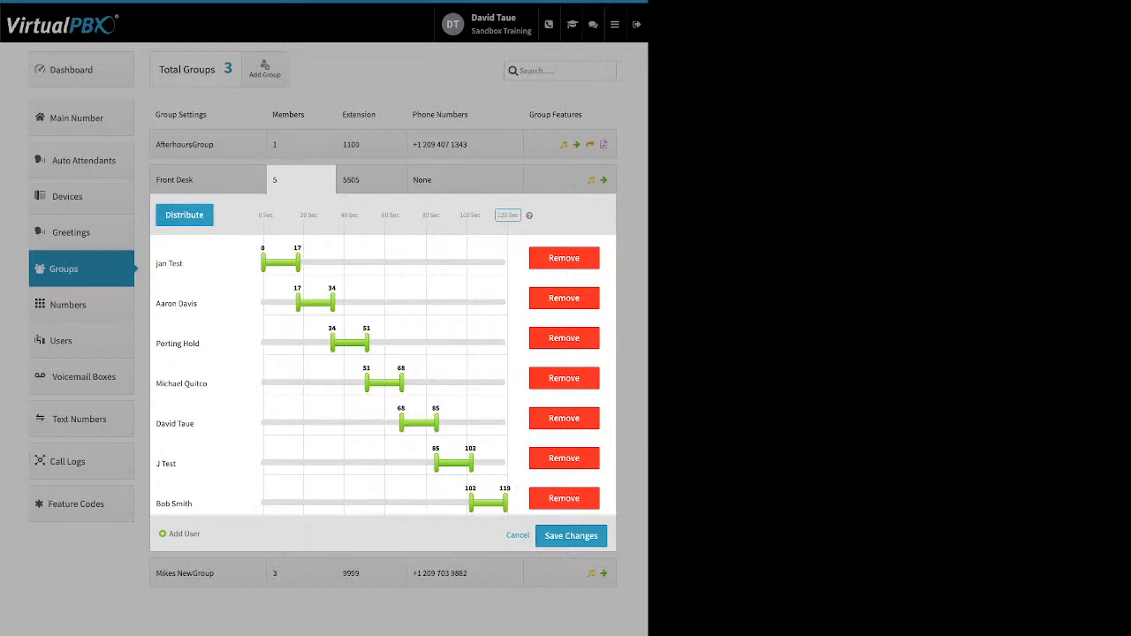
Remove the top test member, spread six members over 0–120 seconds, and open extension settings
left_click(564, 258)
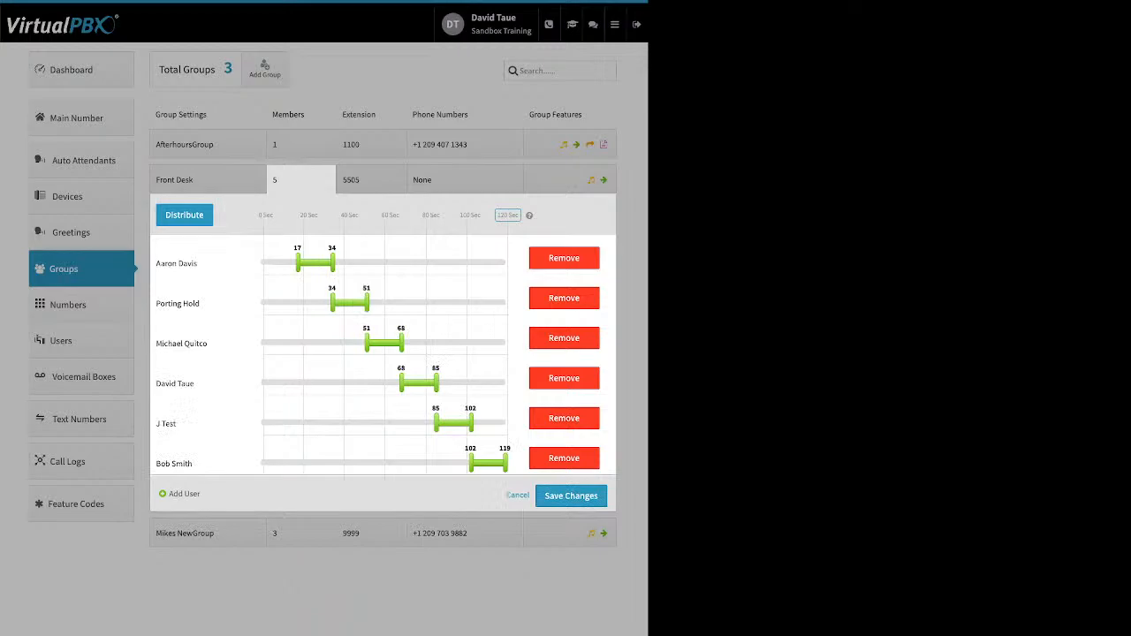
left_click(185, 215)
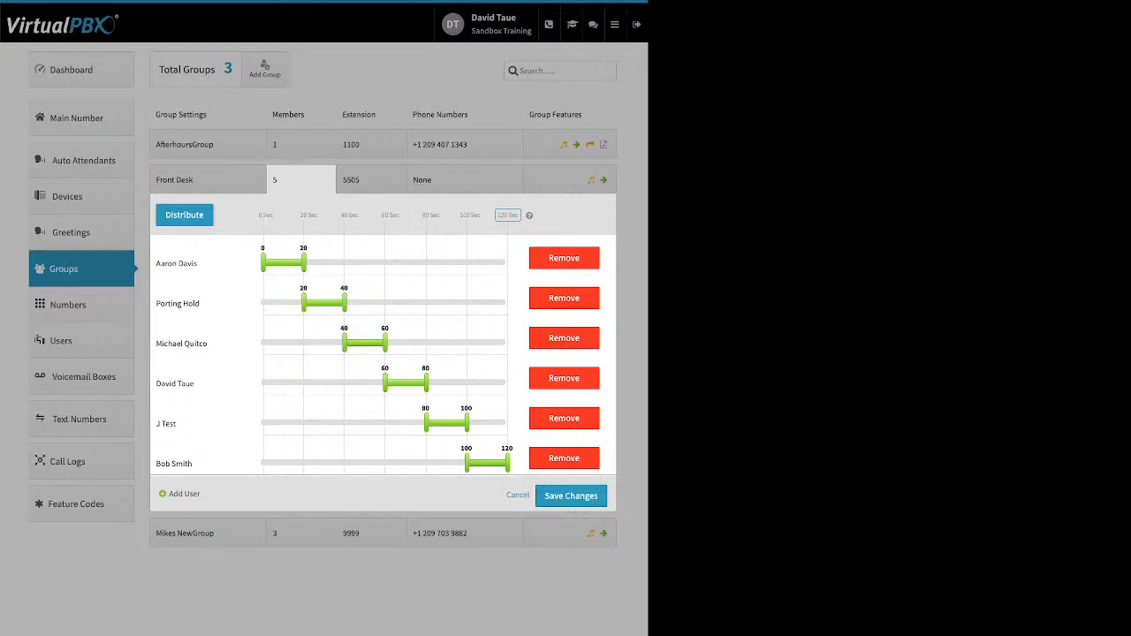
left_click(372, 180)
left_click(371, 181)
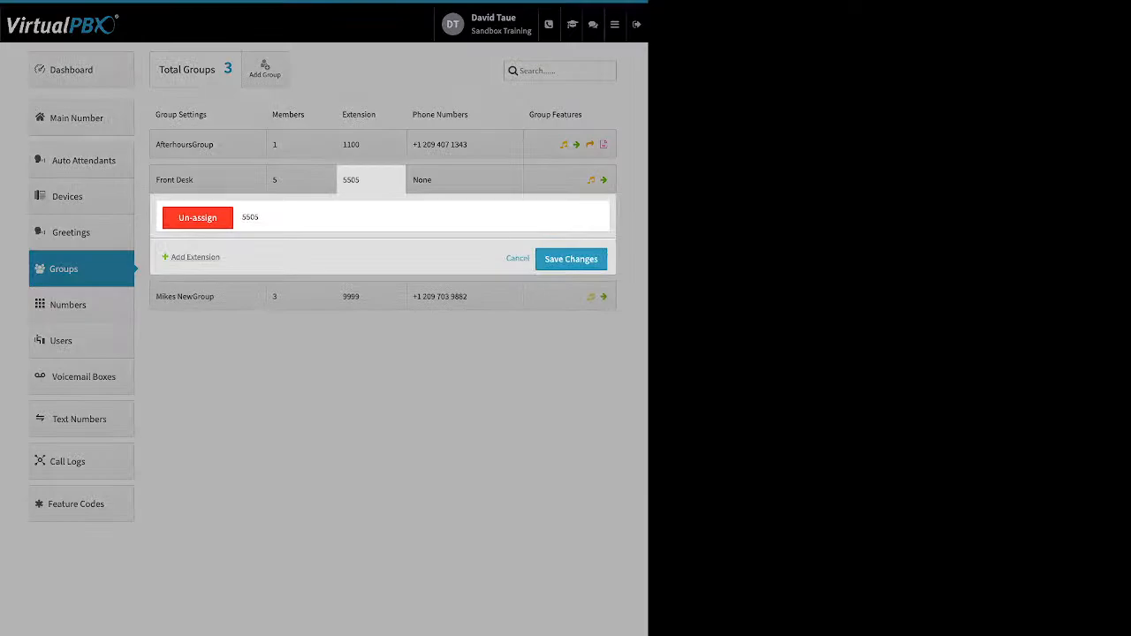
Keep Front Desk at extension 5505, check AfterhoursGroup's phone number options, and show its group features
left_click(195, 257)
left_click(518, 290)
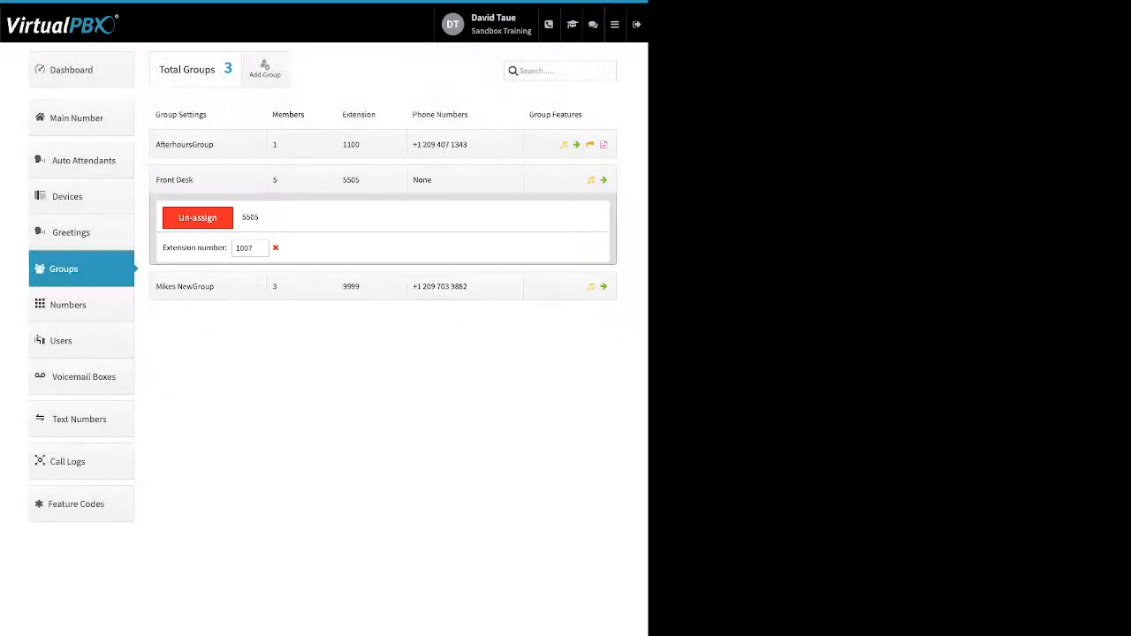
left_click(465, 145)
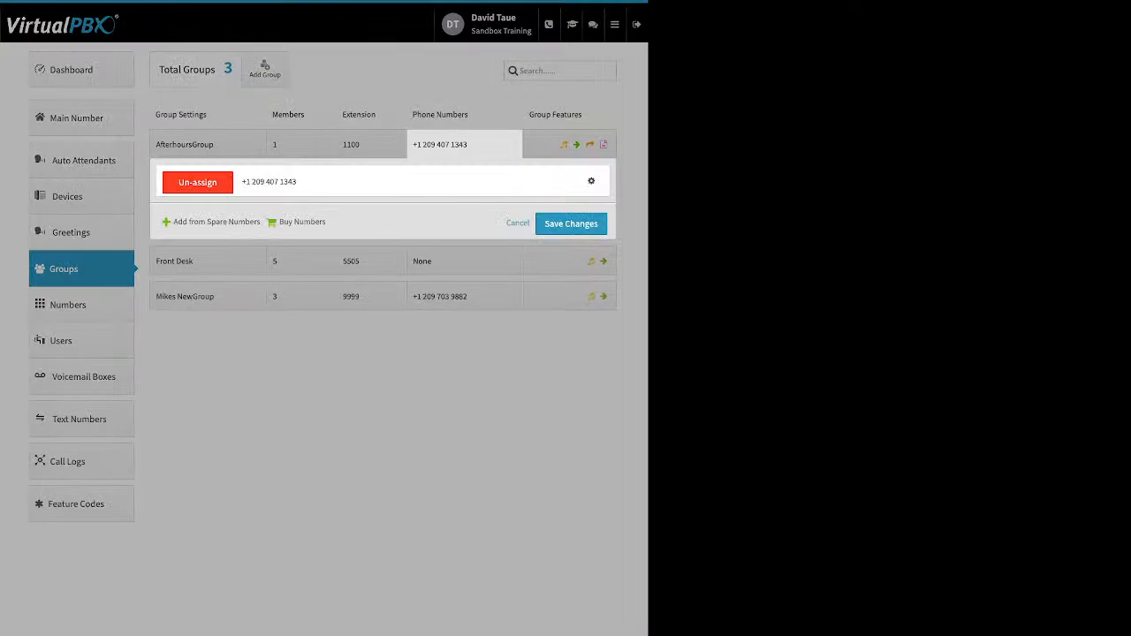
left_click_drag(173, 223, 311, 222)
left_click(354, 222)
left_click(591, 181)
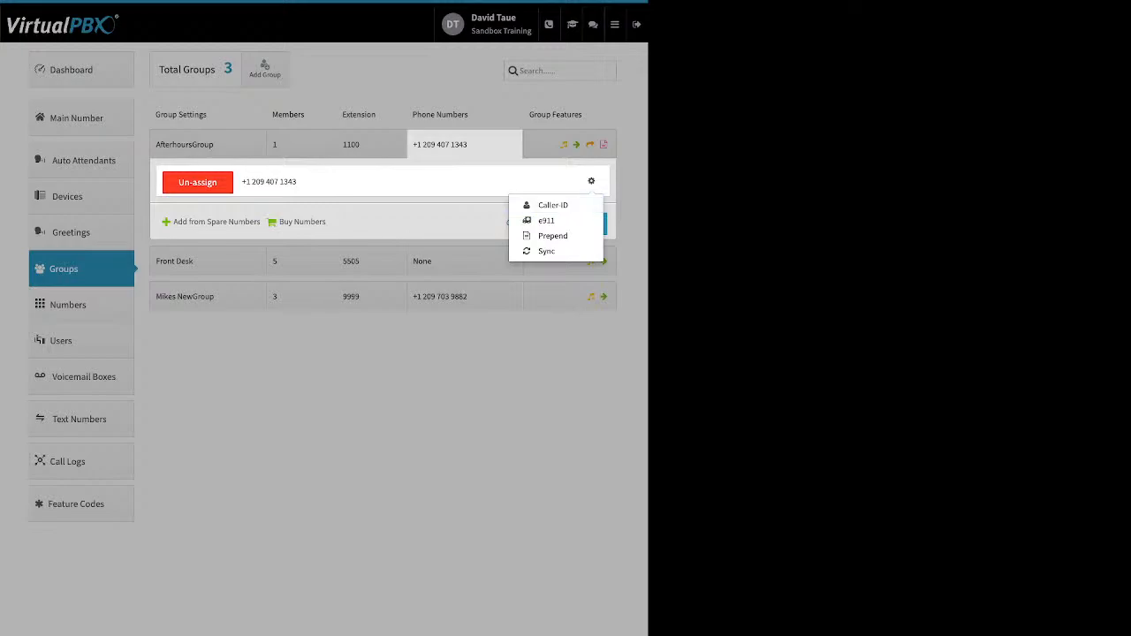
left_click(465, 144)
left_click(570, 144)
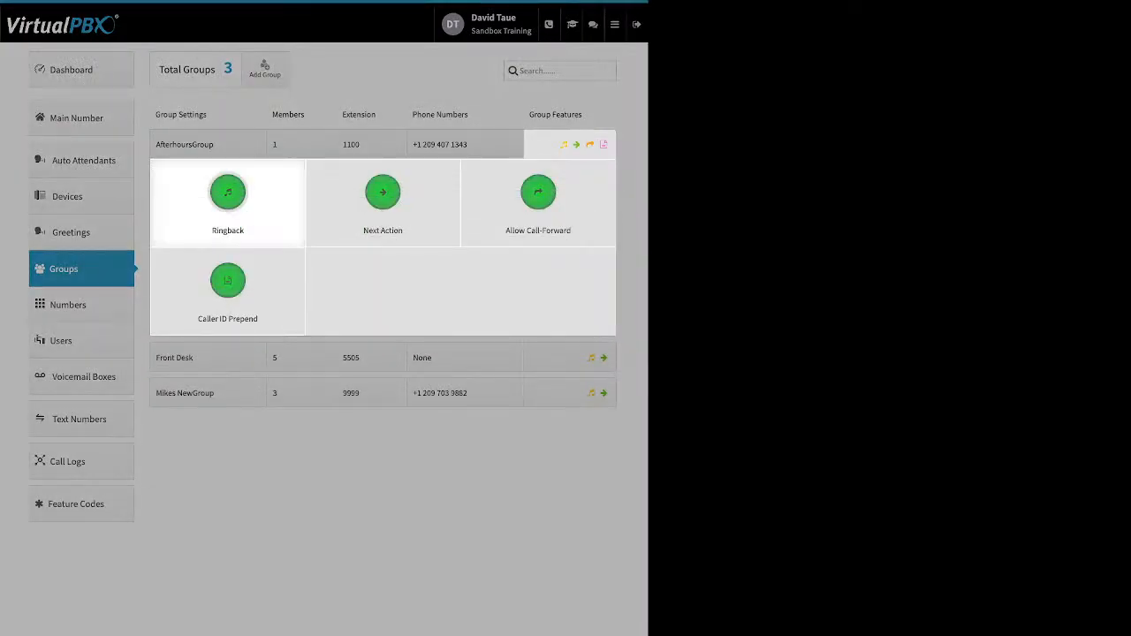
left_click(227, 199)
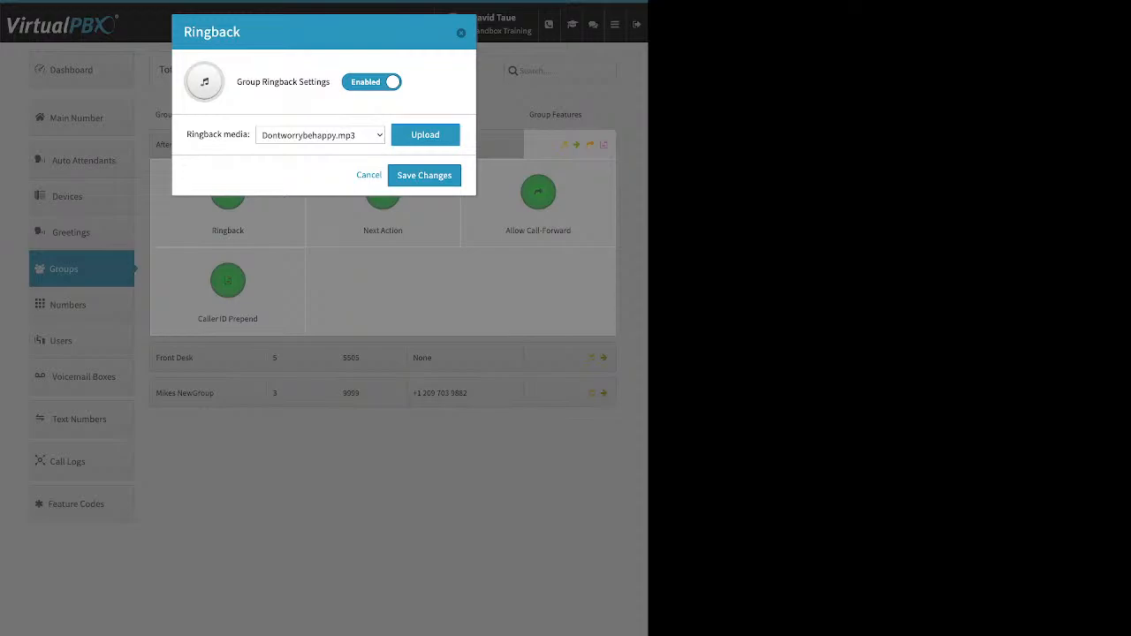
key("Escape")
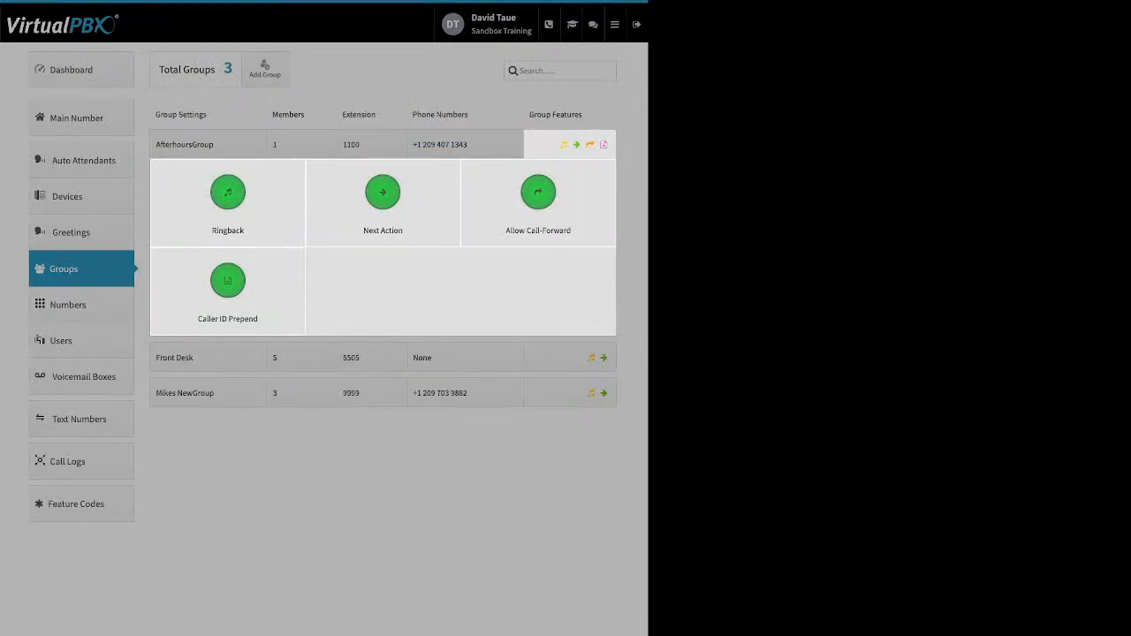
left_click(383, 192)
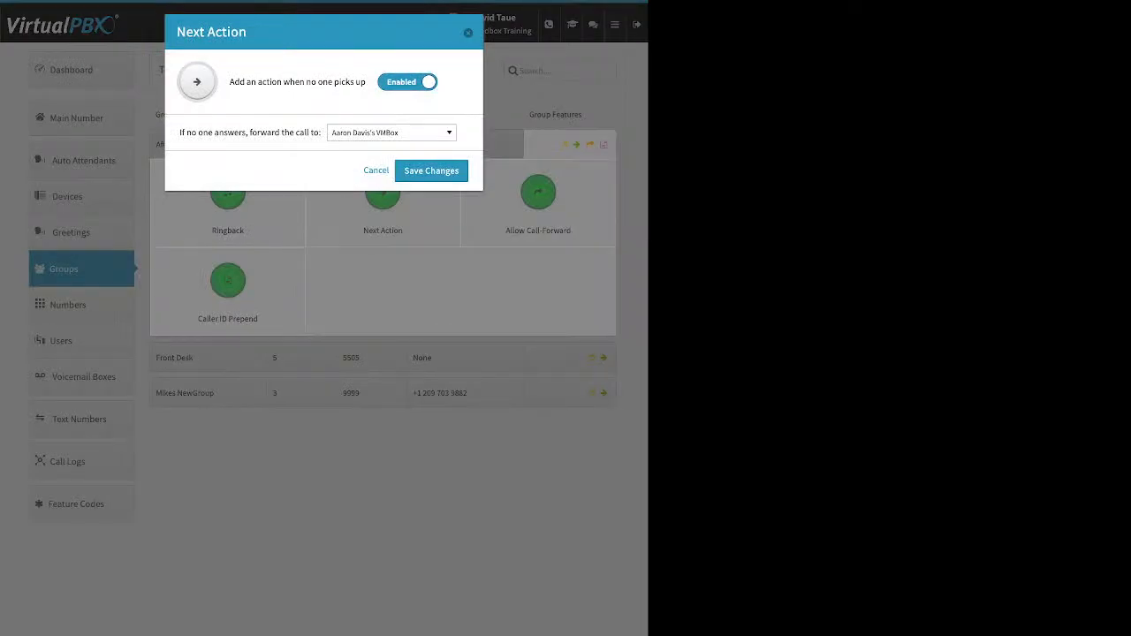
left_click_drag(180, 132, 315, 133)
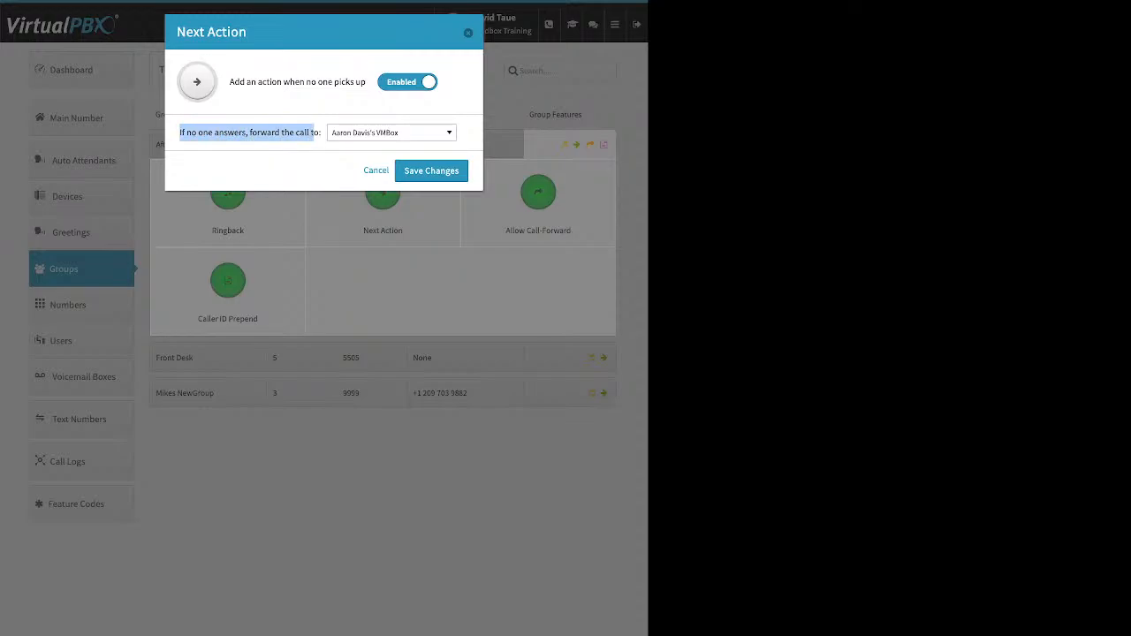
left_click(391, 132)
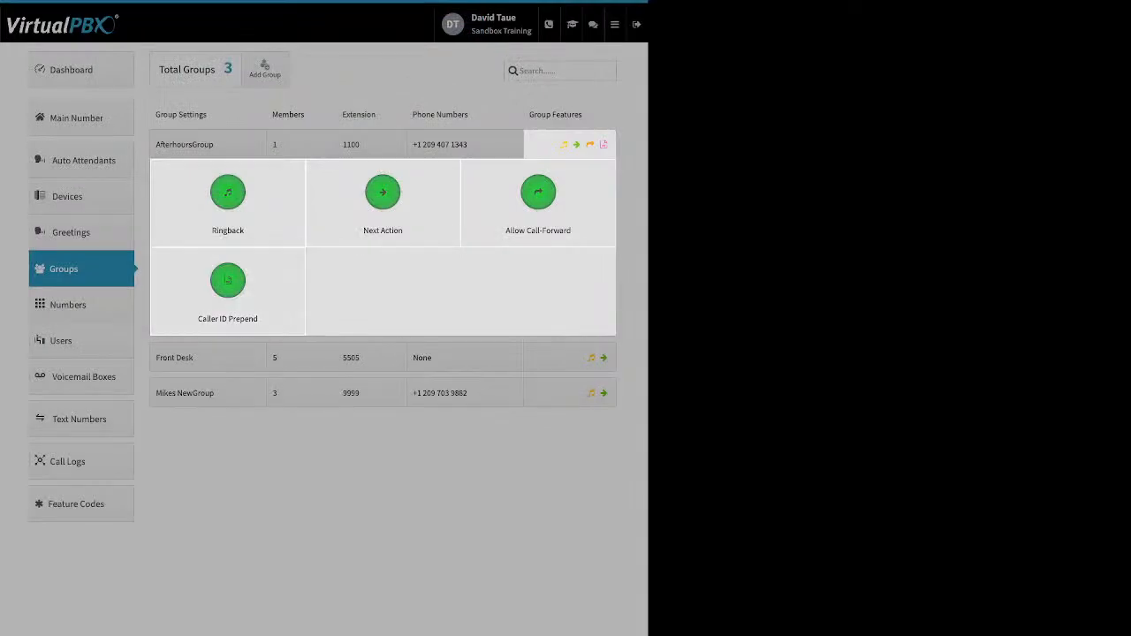
left_click(538, 196)
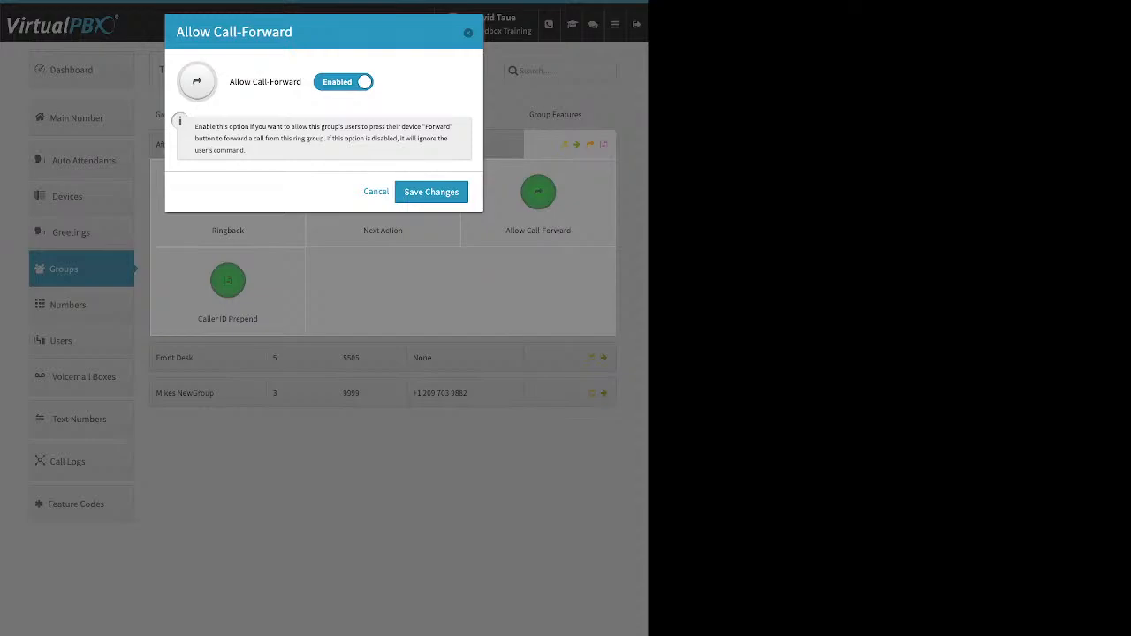
left_click(468, 32)
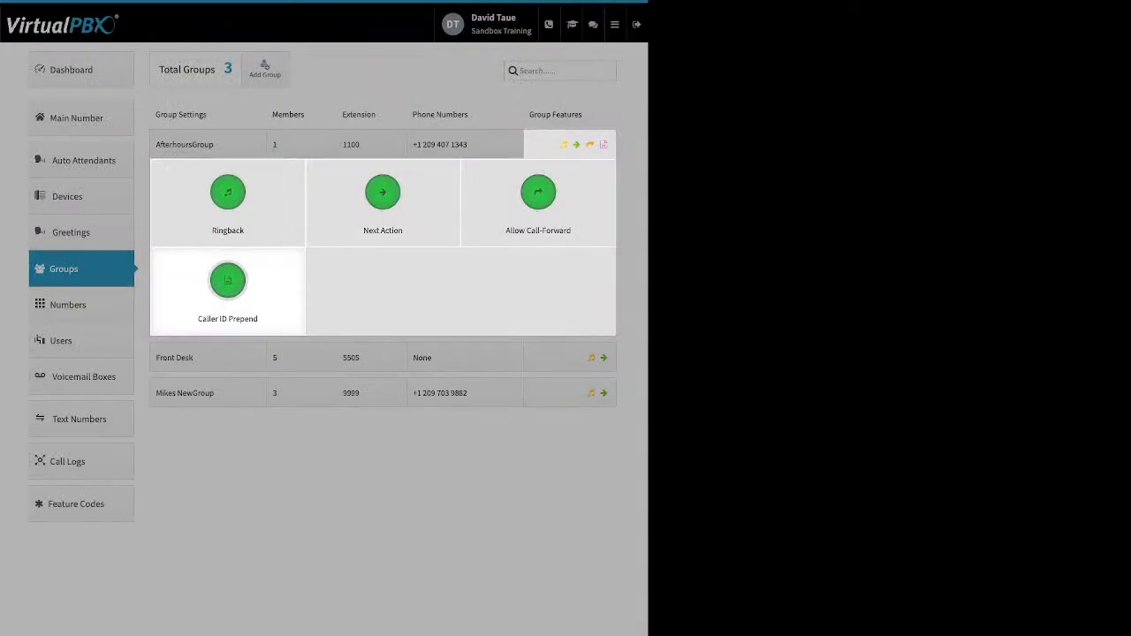
Look over Caller ID Prepend without changes, then go to the Devices list of 49 devices
left_click(227, 283)
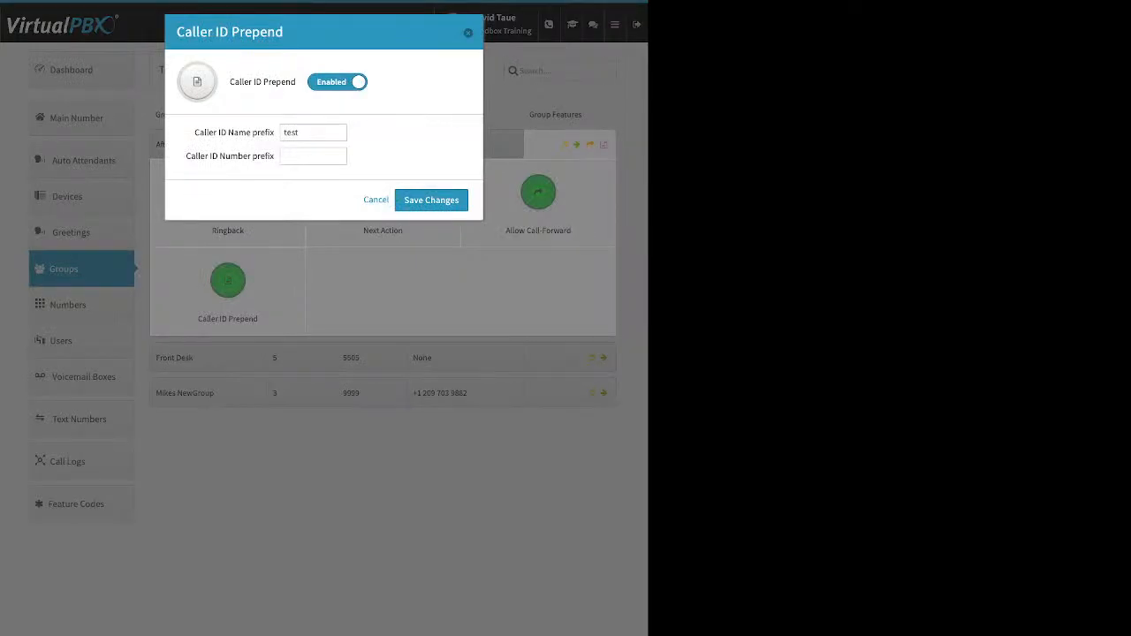
left_click_drag(195, 133, 274, 132)
left_click_drag(185, 156, 251, 155)
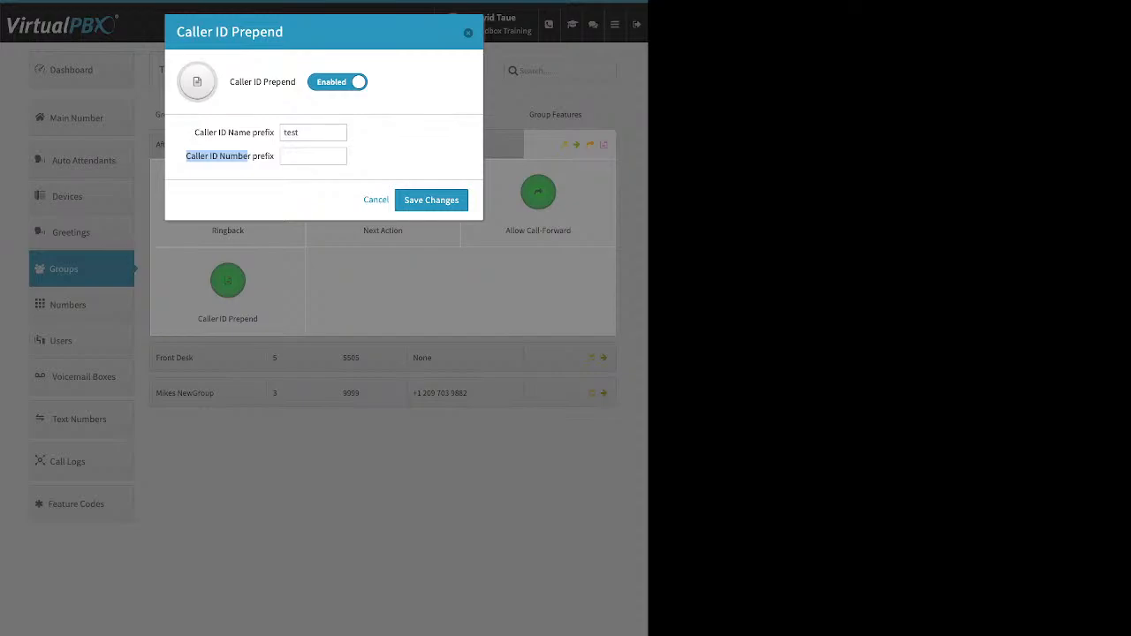
left_click(247, 157)
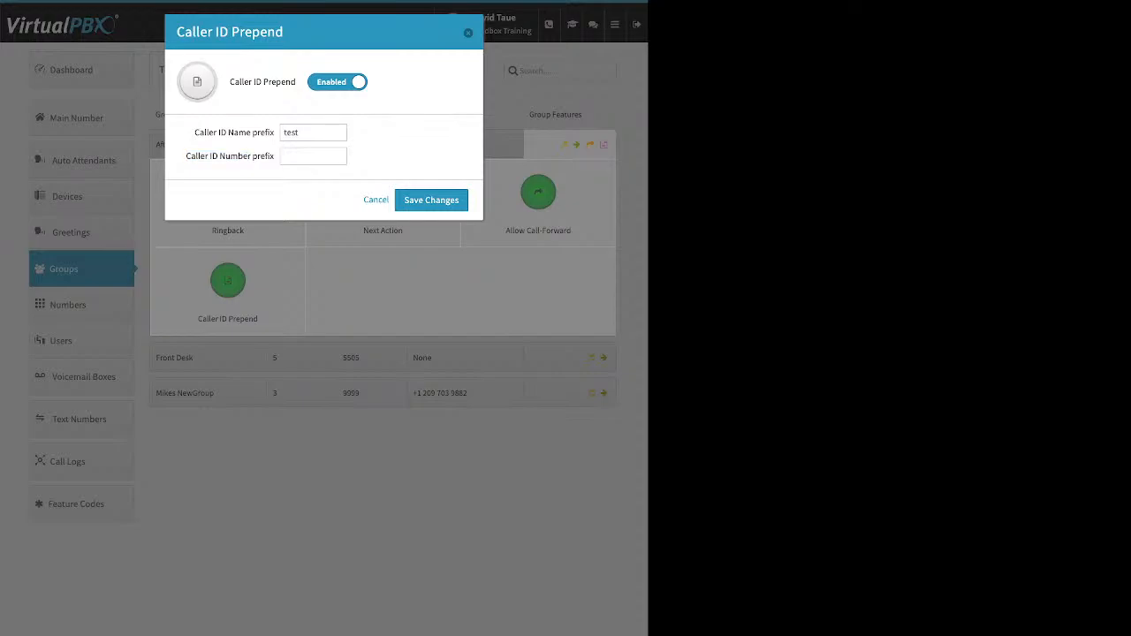
left_click(376, 200)
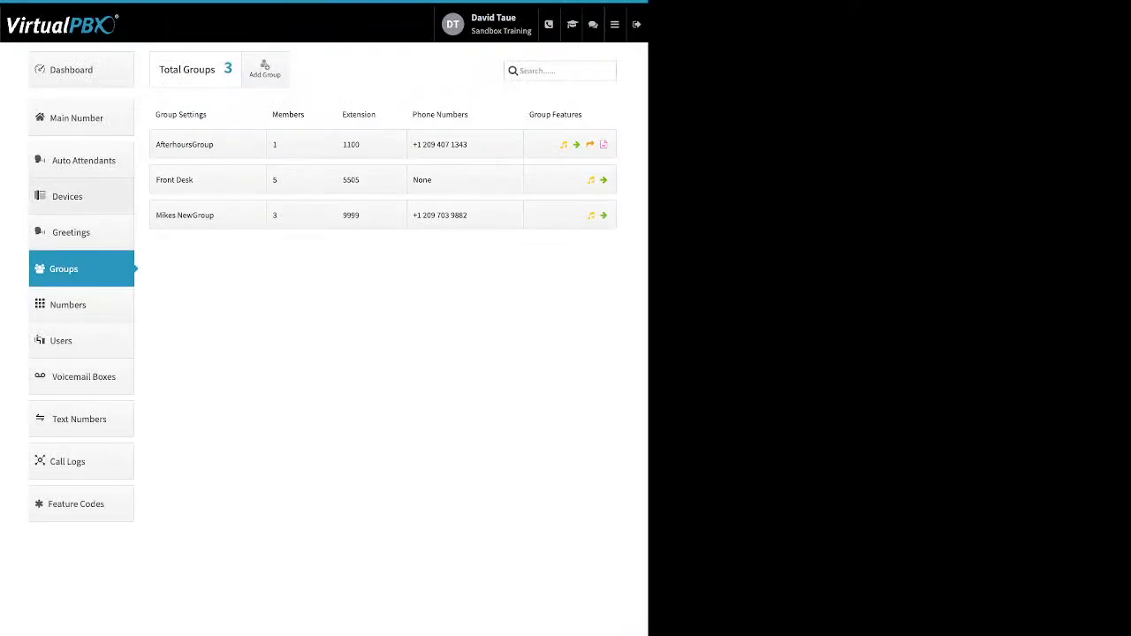
left_click(81, 197)
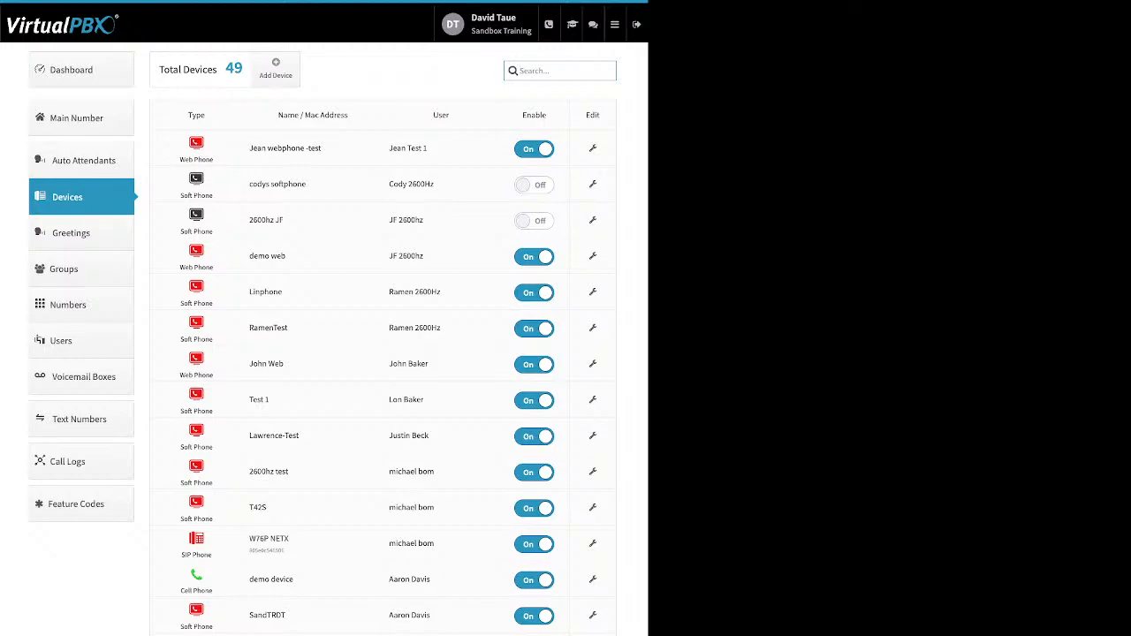
left_click_drag(548, 115, 522, 115)
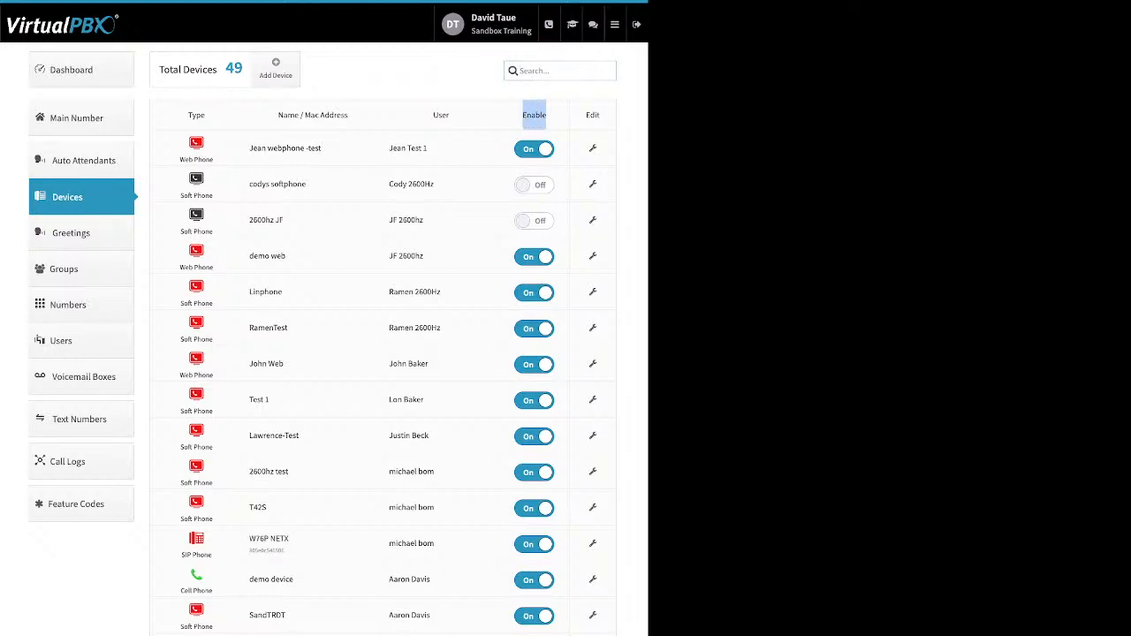
left_click(534, 116)
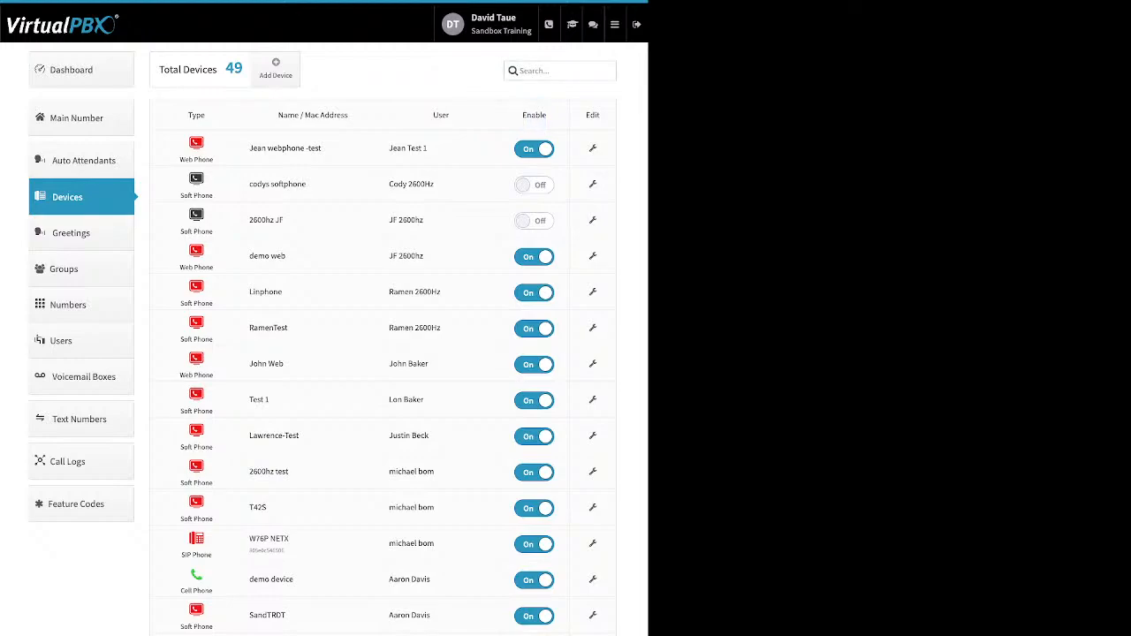
left_click(275, 69)
Add the G711u and G711a codecs after OPUS in the Linphone softphone's selected audio codecs
left_click(593, 291)
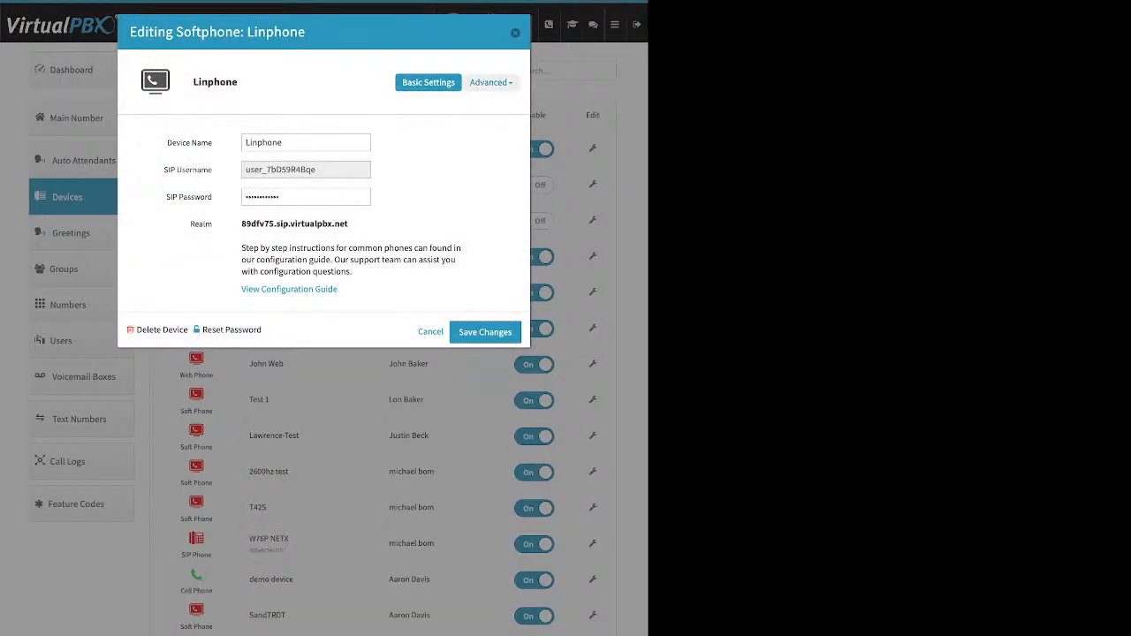
left_click(488, 82)
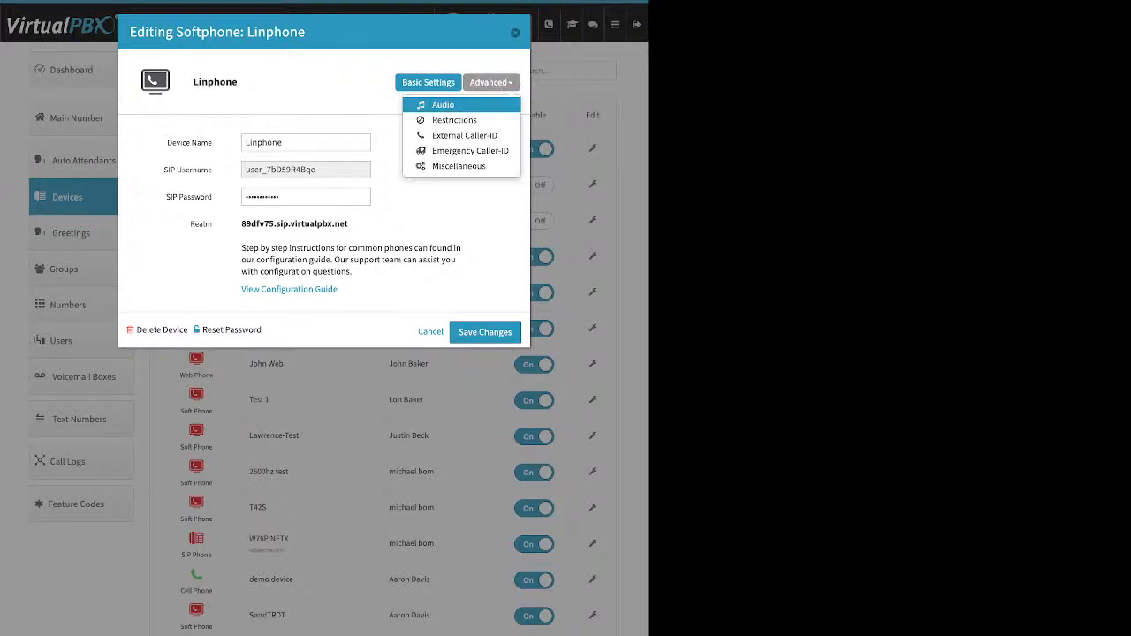
left_click(442, 104)
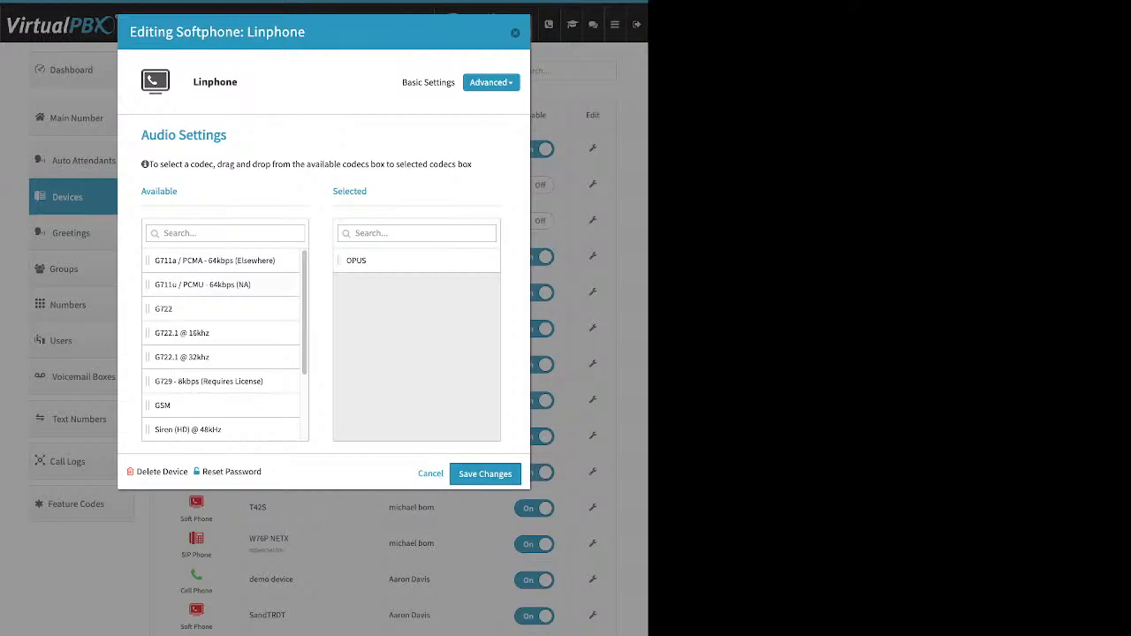
left_click_drag(214, 260, 368, 301)
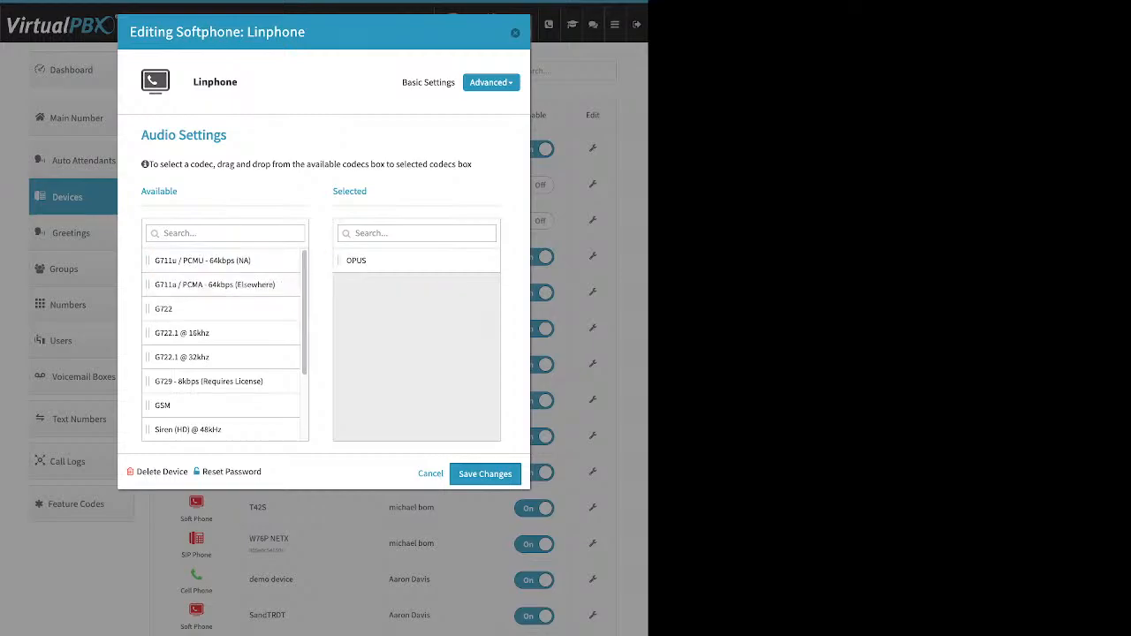
left_click_drag(214, 260, 415, 300)
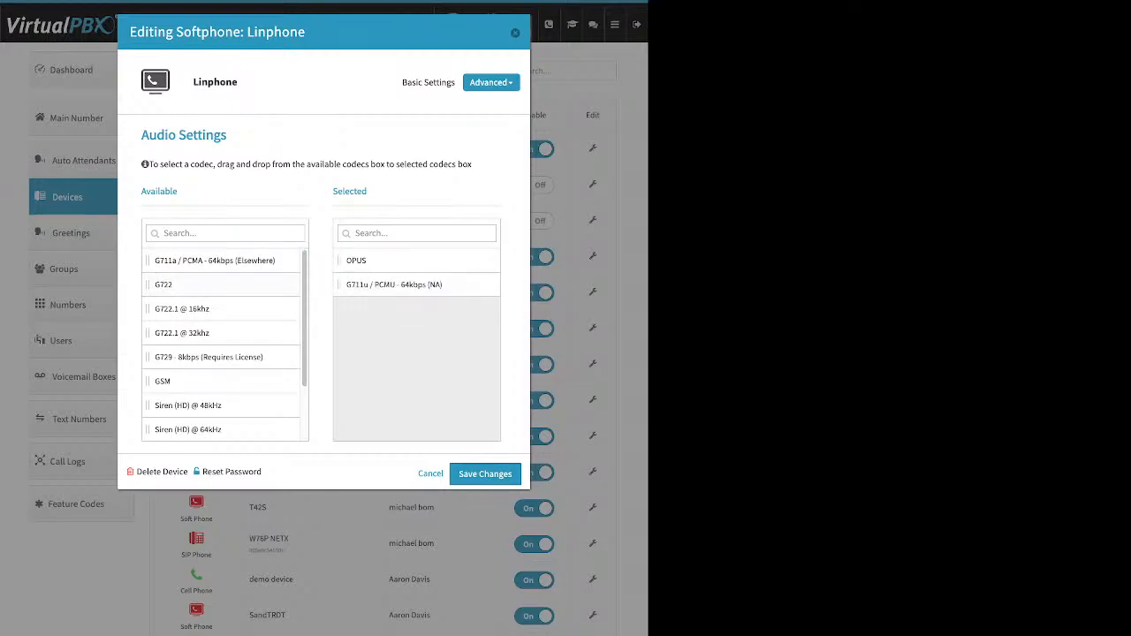
left_click_drag(215, 261, 407, 309)
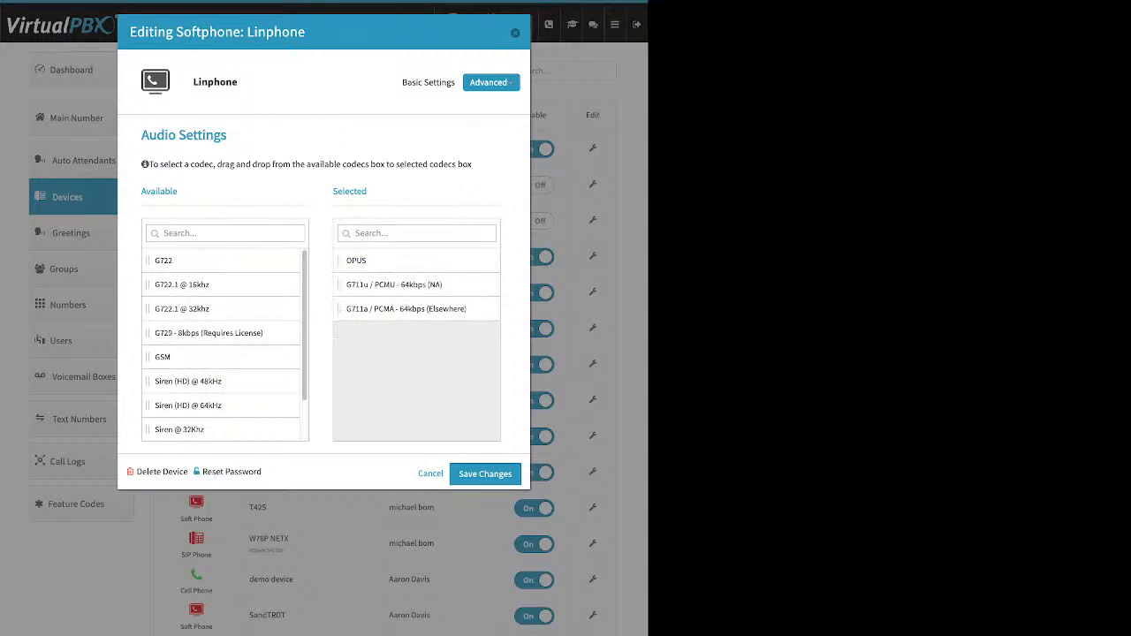
Check that the Emergency Caller-ID number is Account Default, then close the softphone editor
left_click(491, 83)
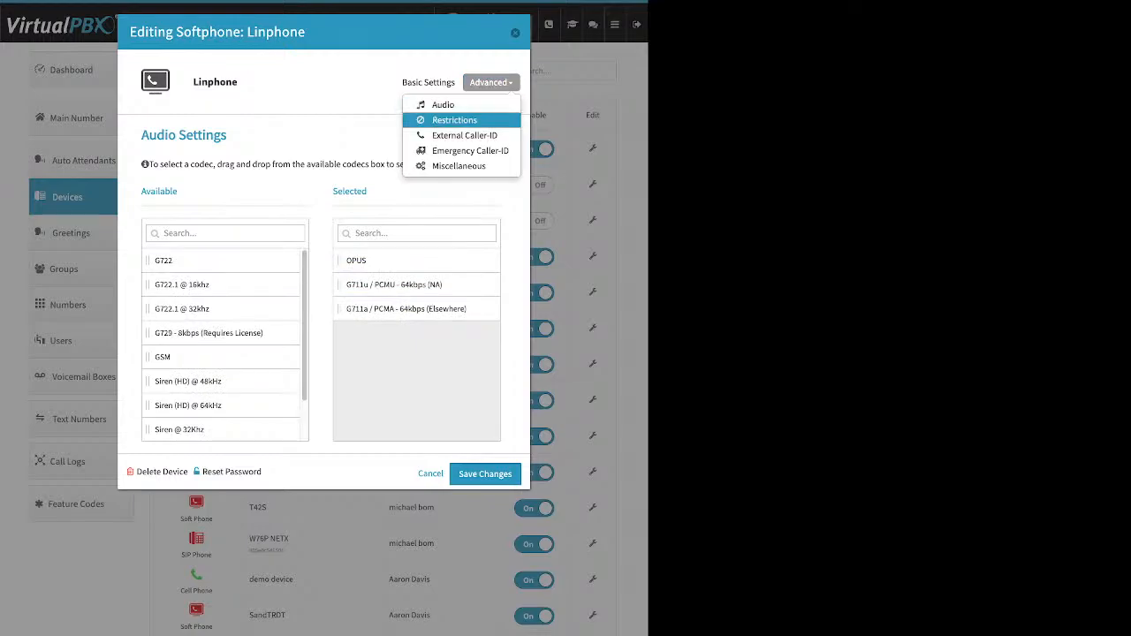
left_click(470, 150)
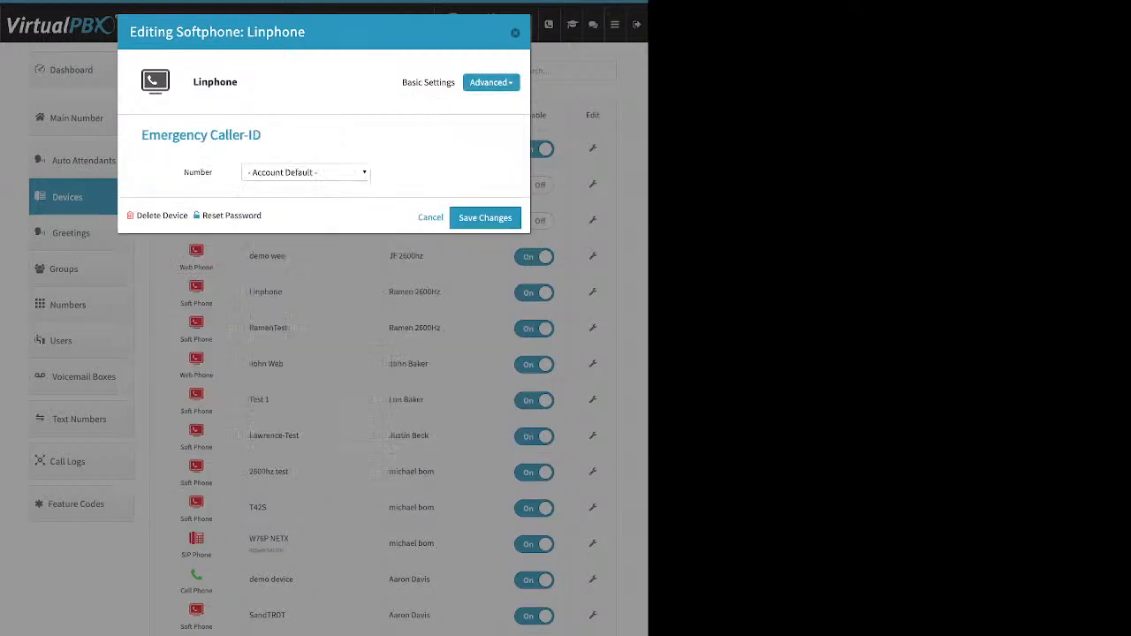
left_click(305, 172)
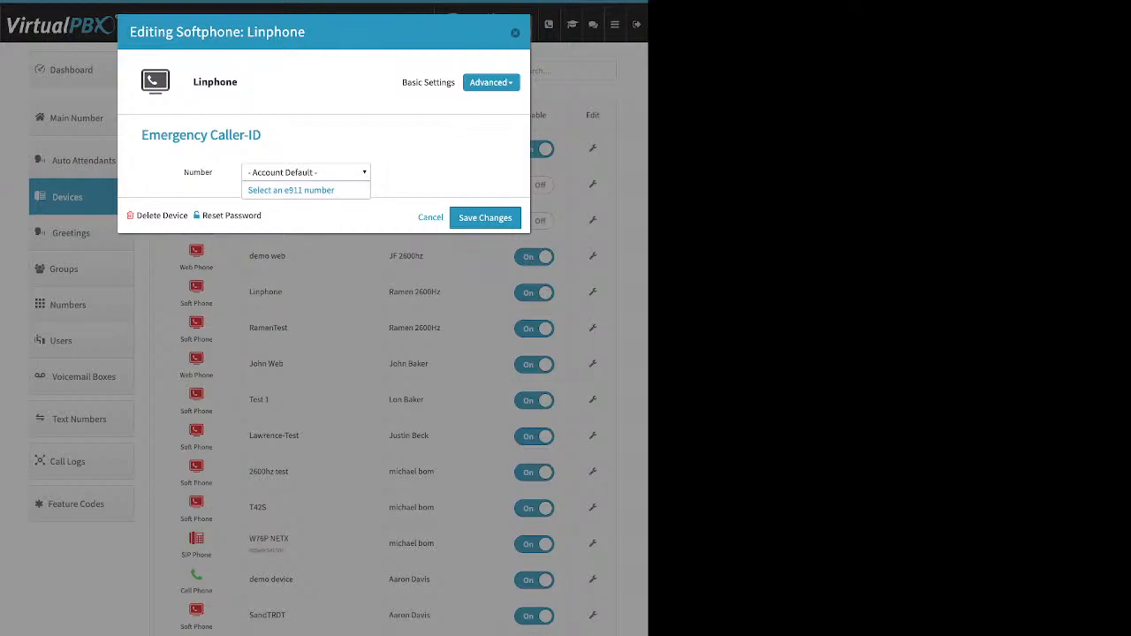
key("Escape")
left_click(492, 82)
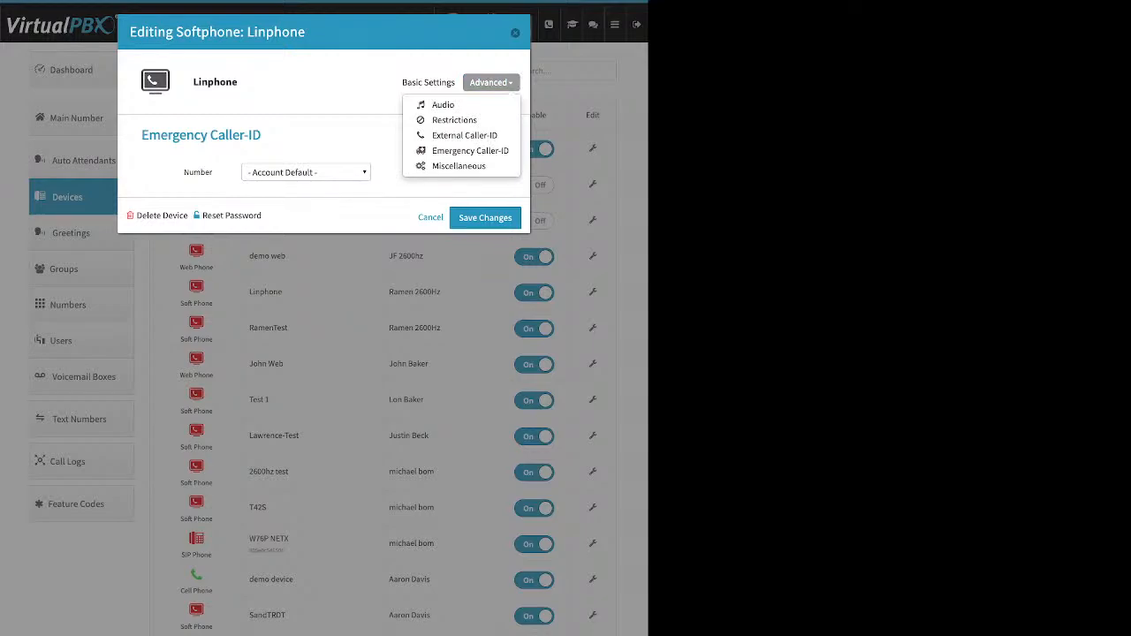
left_click(515, 33)
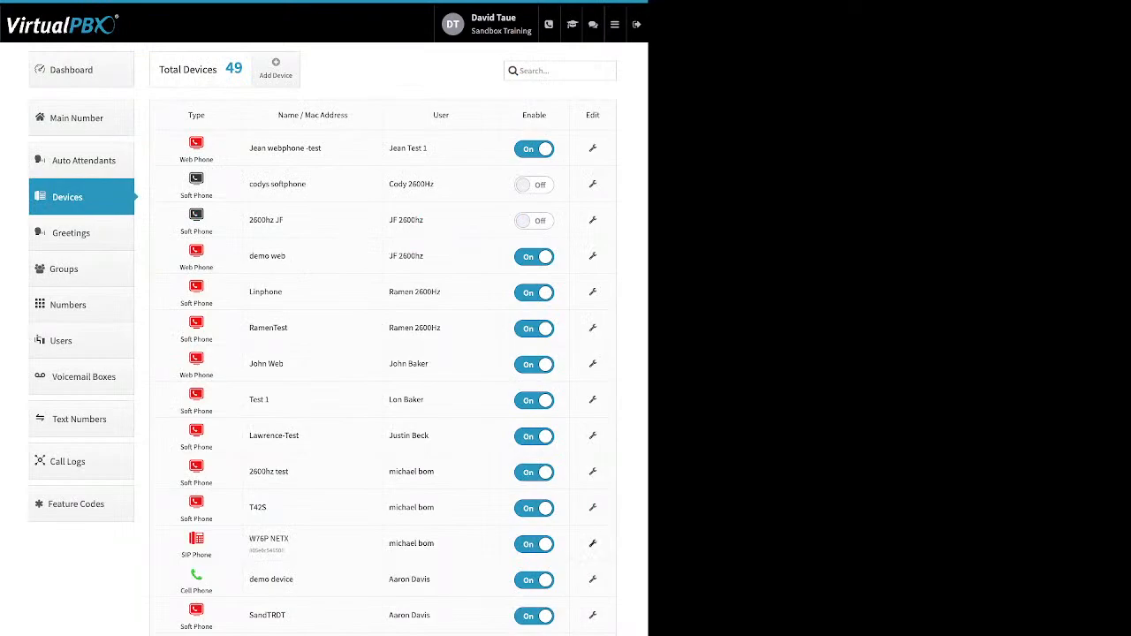
Add G711u and G711a to the W76P NETX phone's selected audio codecs
left_click(593, 543)
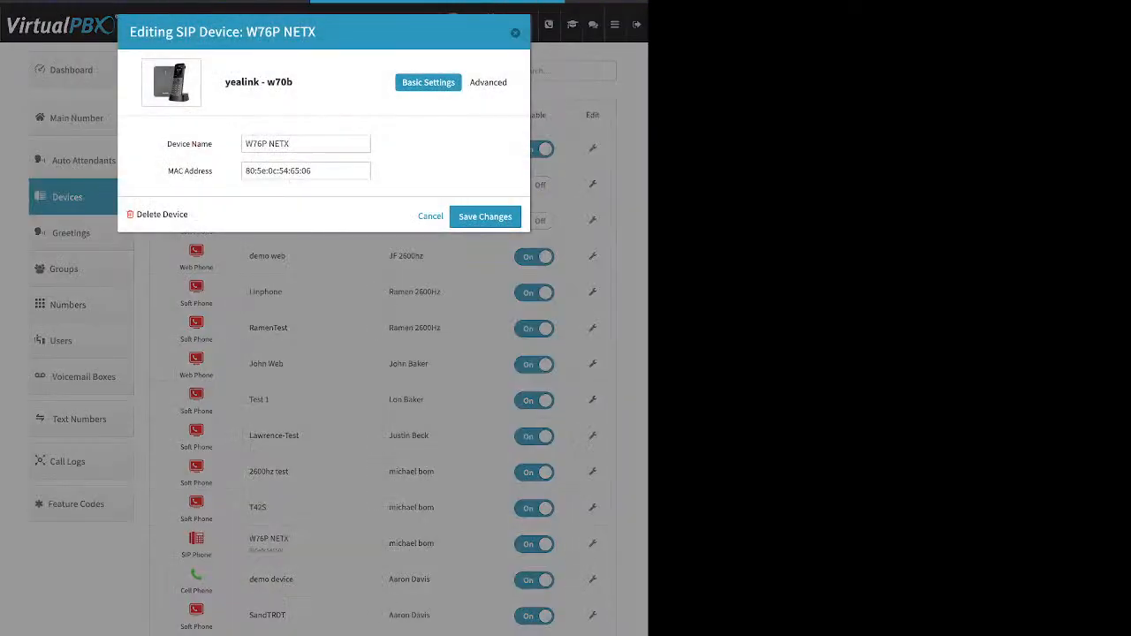
left_click(488, 82)
left_click(443, 120)
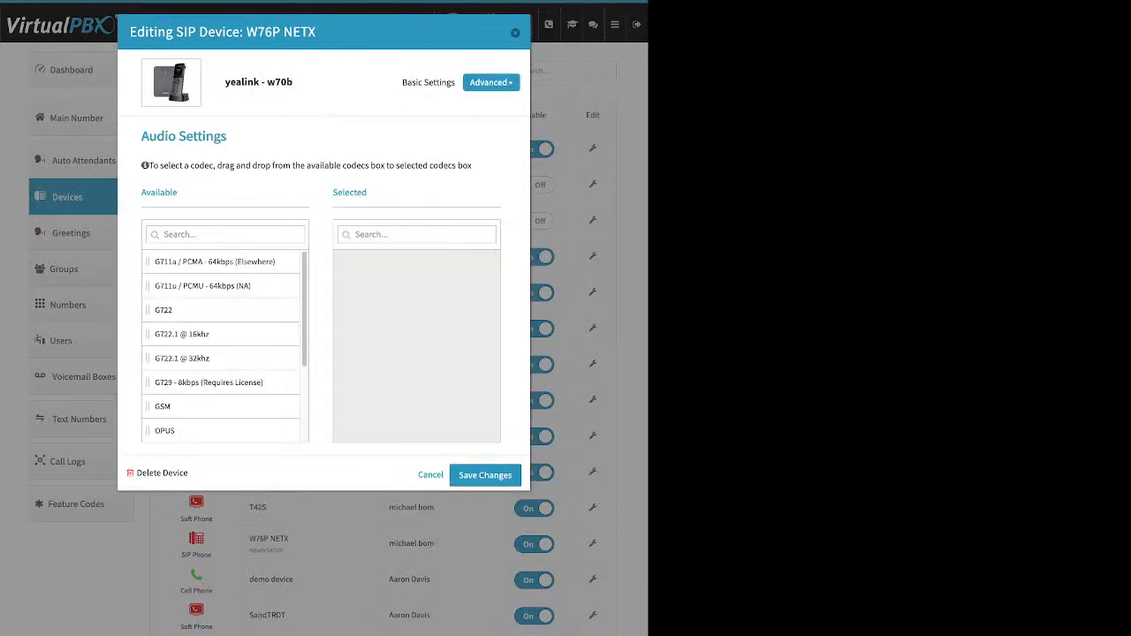
left_click_drag(212, 262, 419, 309)
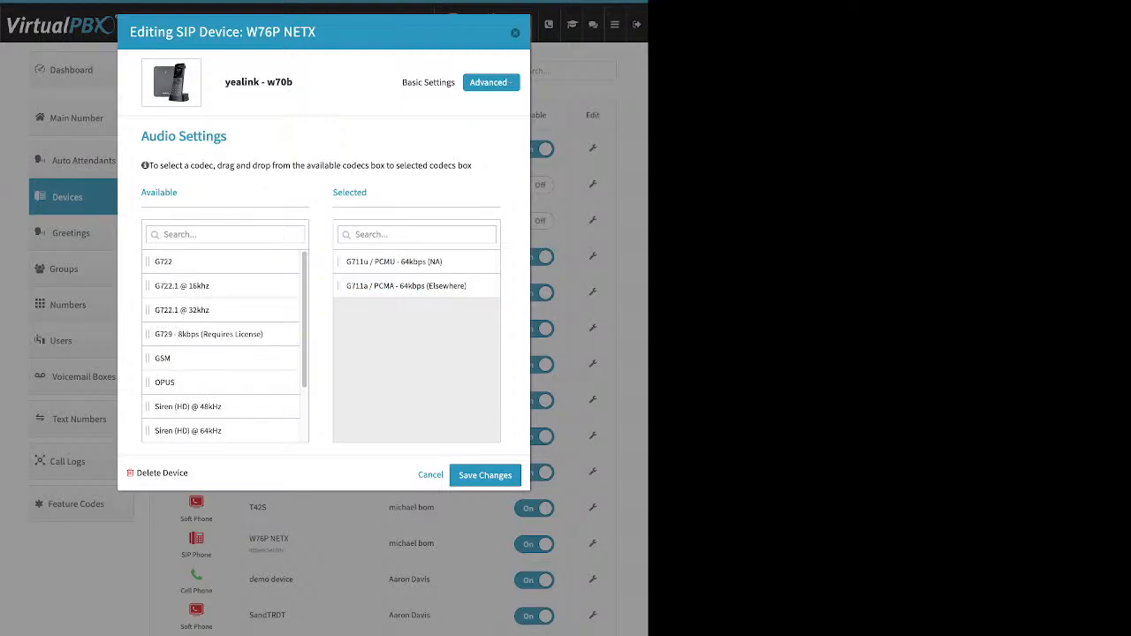
left_click(488, 82)
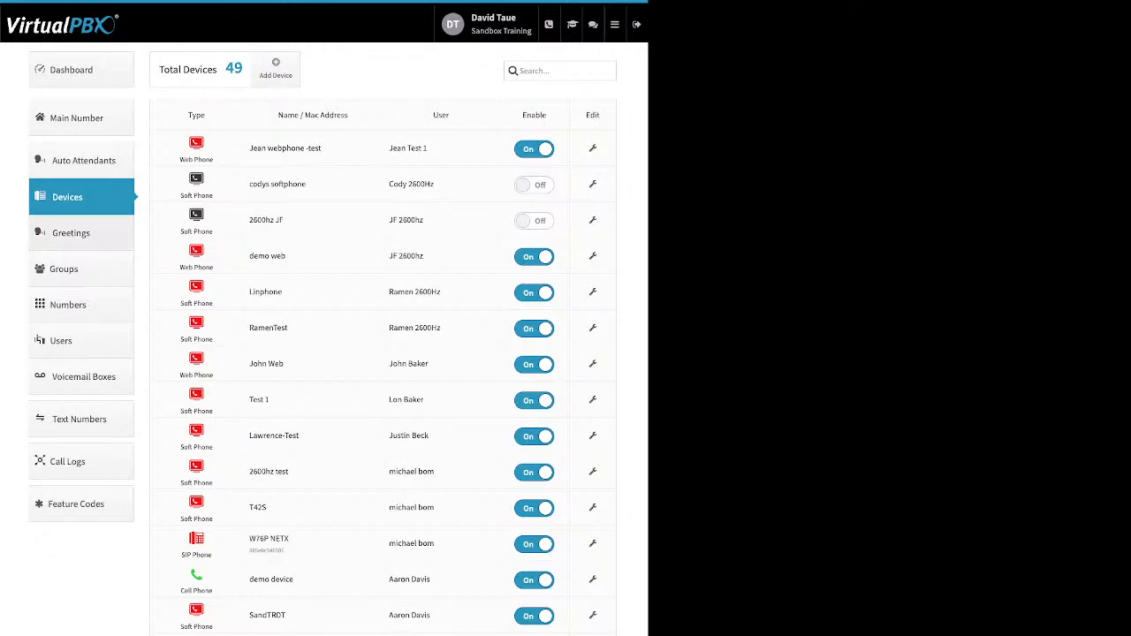
Open Greetings and highlight greeting names and their Tts, Upload and Recording sources
left_click(71, 233)
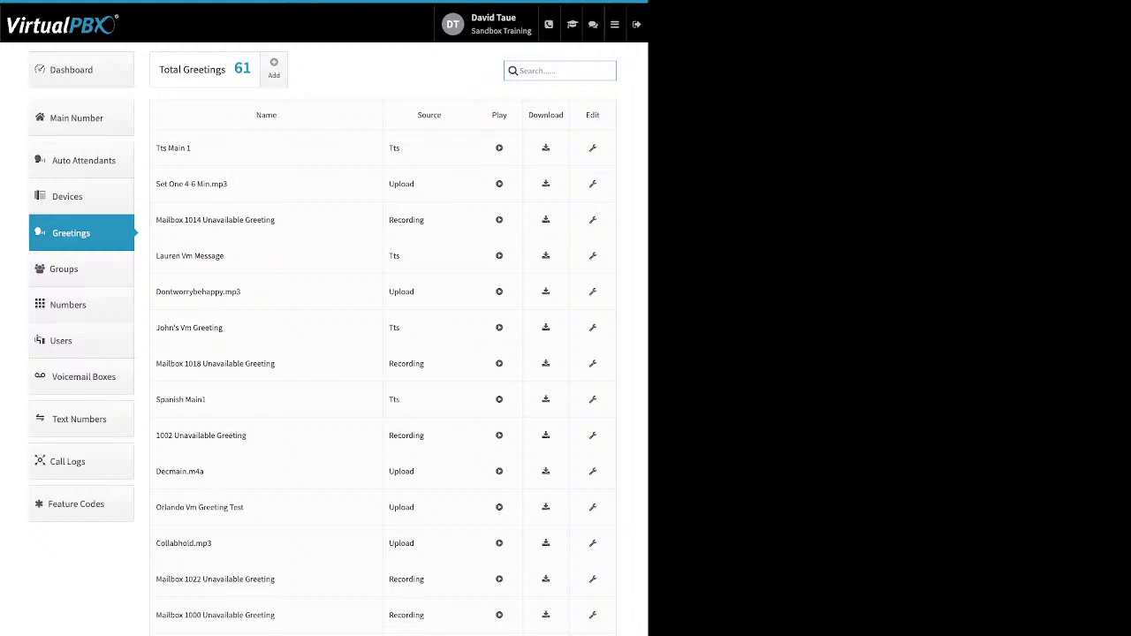
left_click_drag(164, 148, 191, 148)
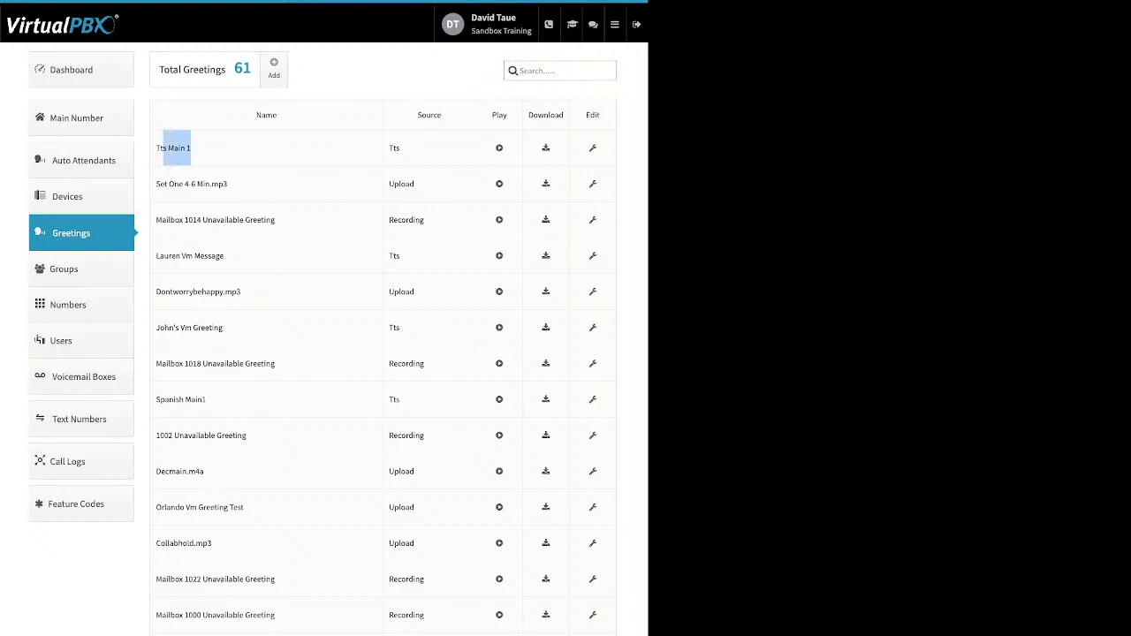
double_click(395, 149)
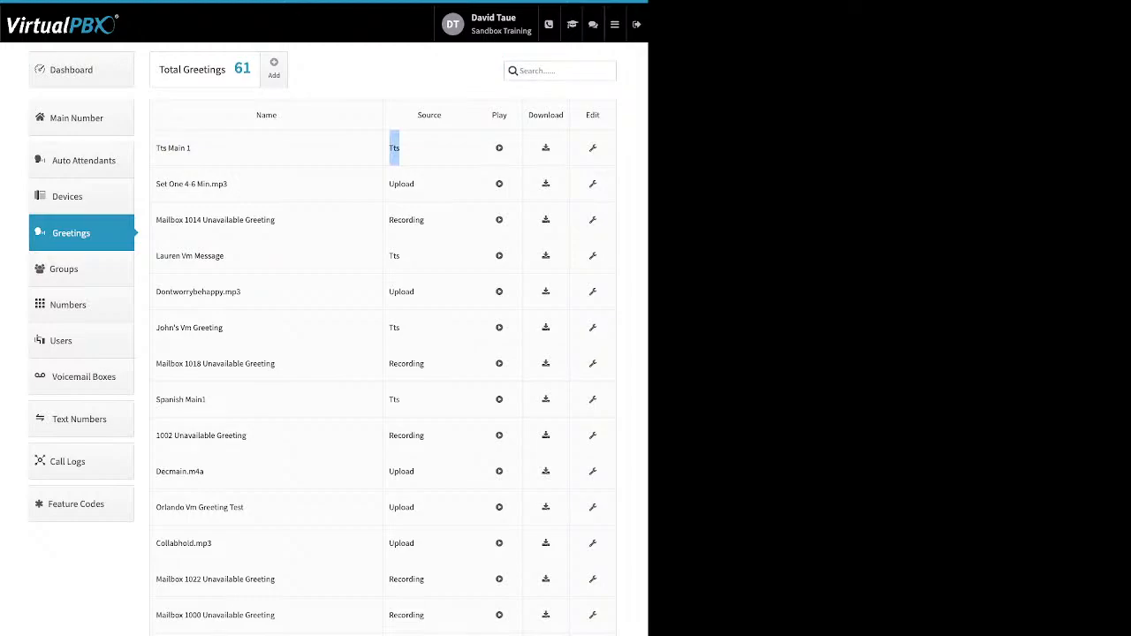
left_click_drag(419, 184, 389, 184)
double_click(407, 220)
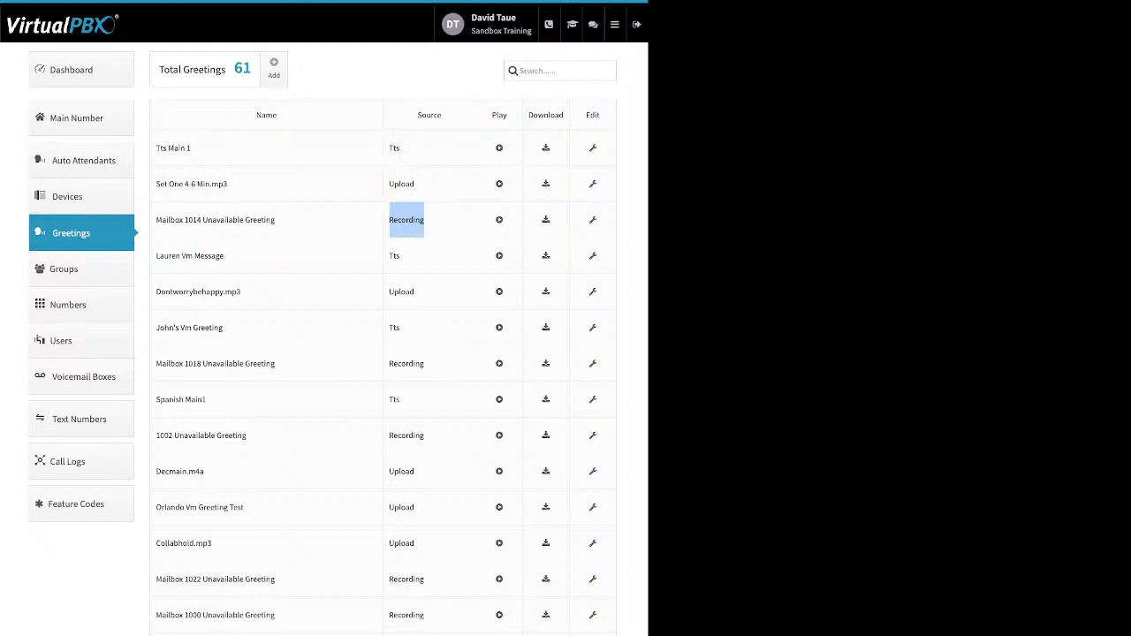
left_click_drag(508, 115, 492, 115)
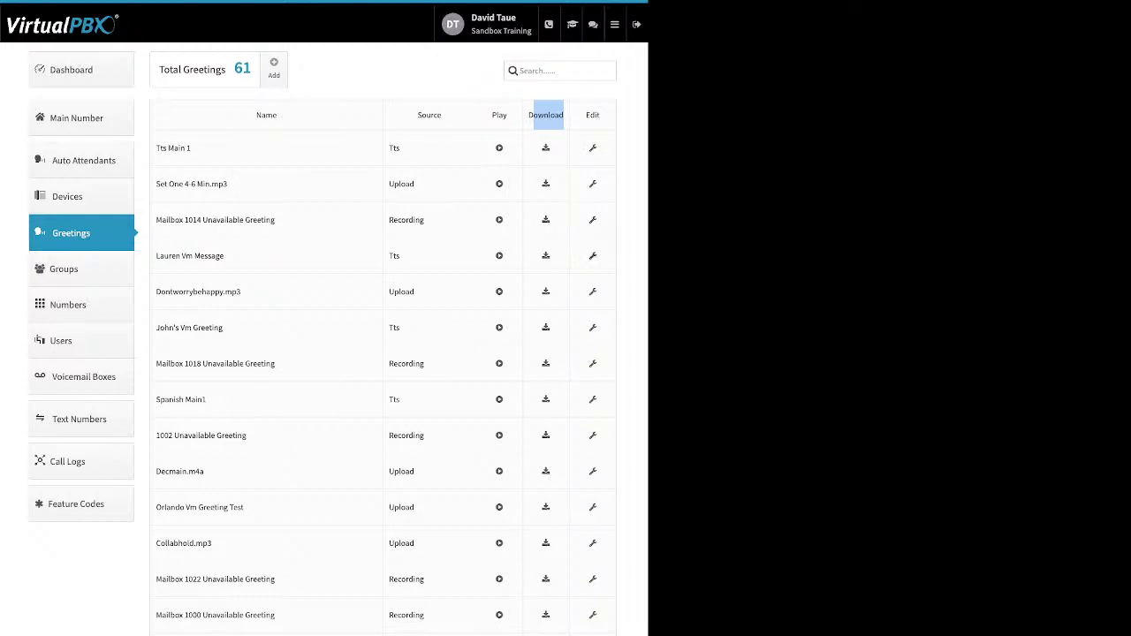
Delete the fourth greeting, a TTS voicemail message, leaving 60, then open Numbers
left_click(593, 257)
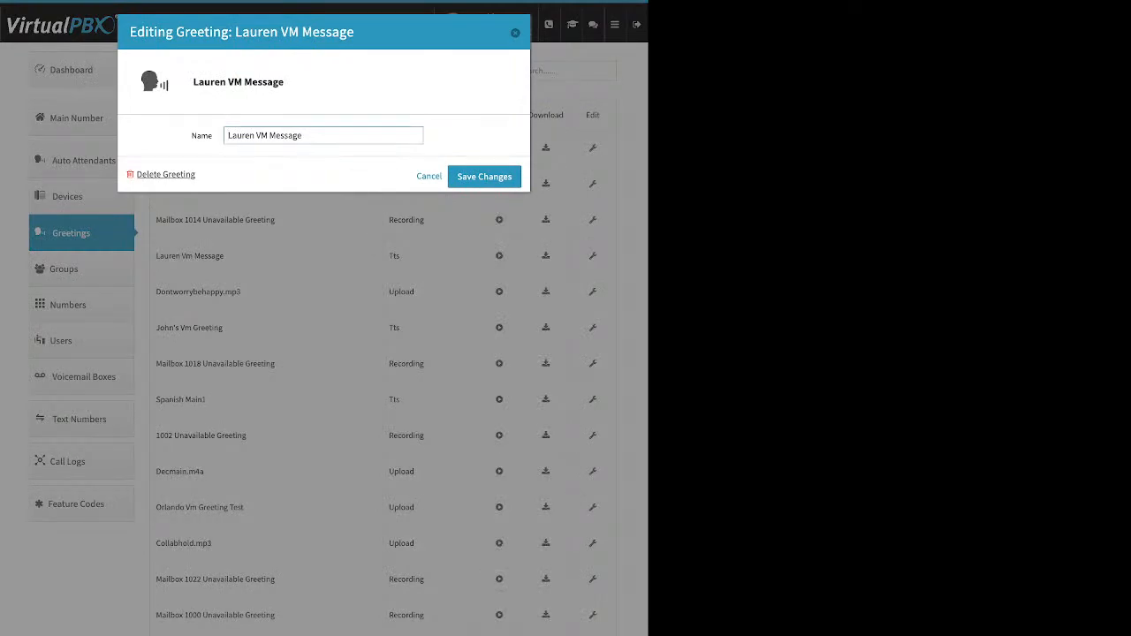
left_click(165, 175)
left_click(391, 139)
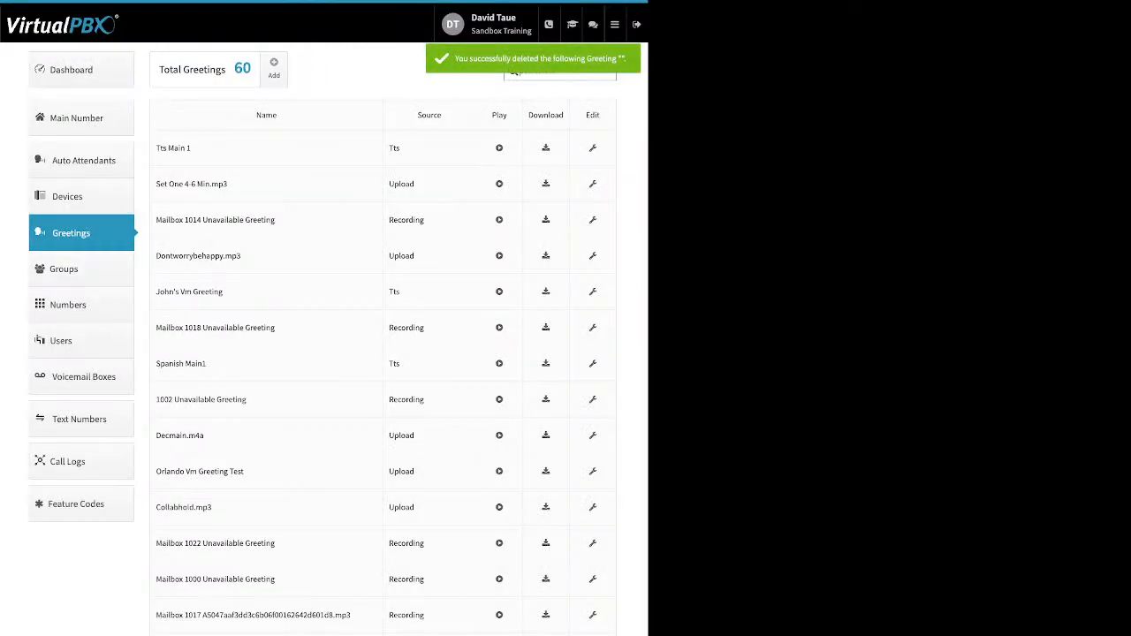
left_click(80, 305)
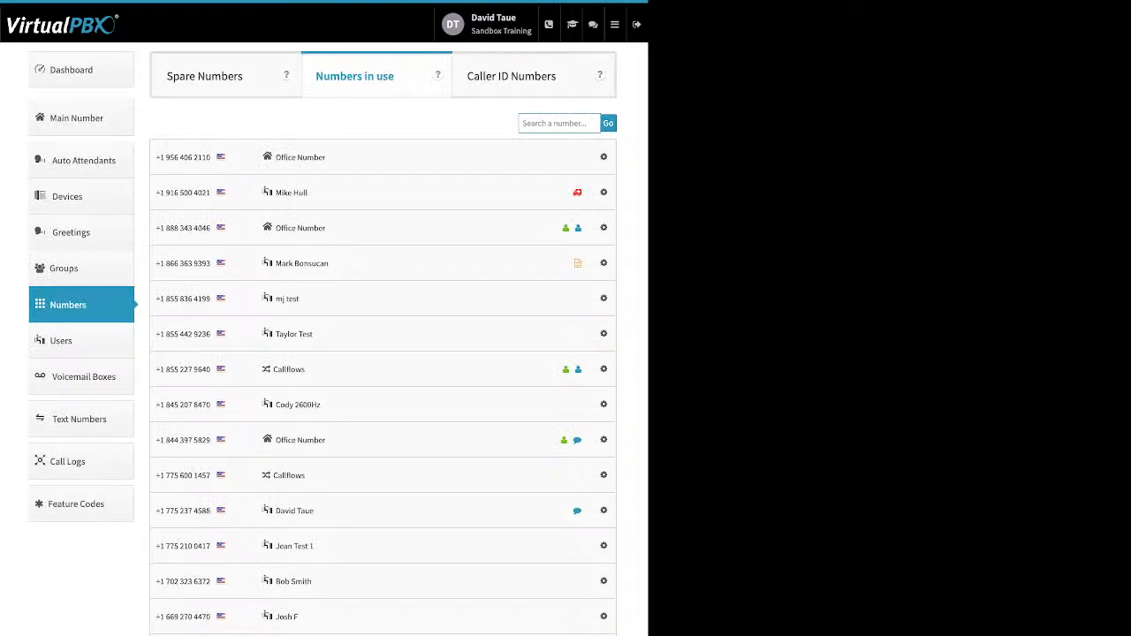
Glance at the fifth number's options, then show the 12 spare numbers
left_click(603, 298)
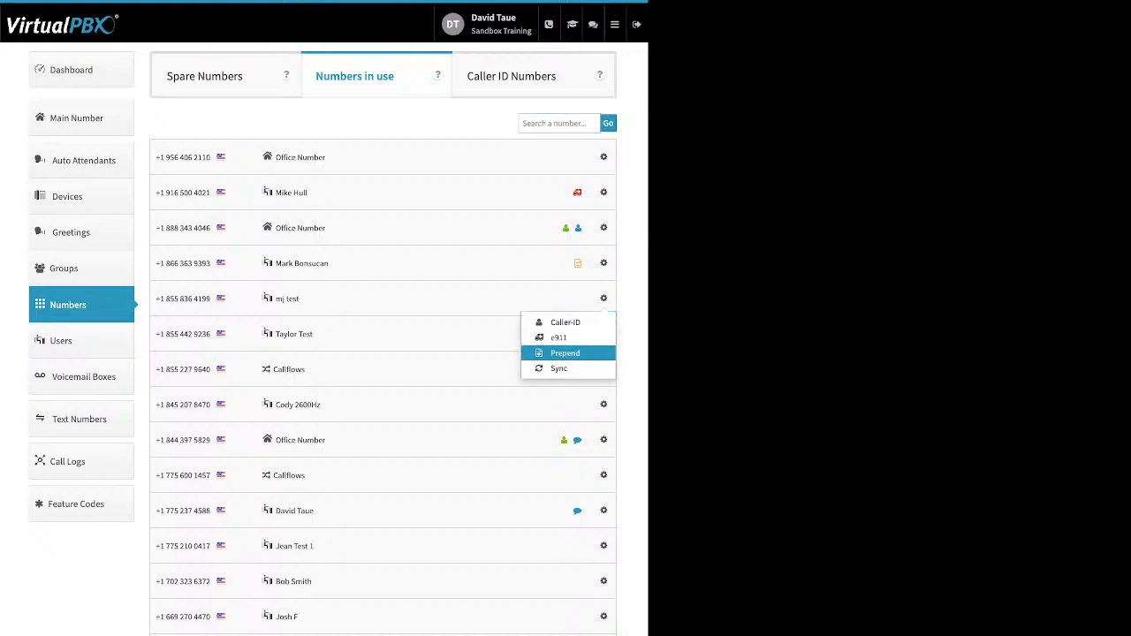
left_click(481, 356)
left_click(206, 76)
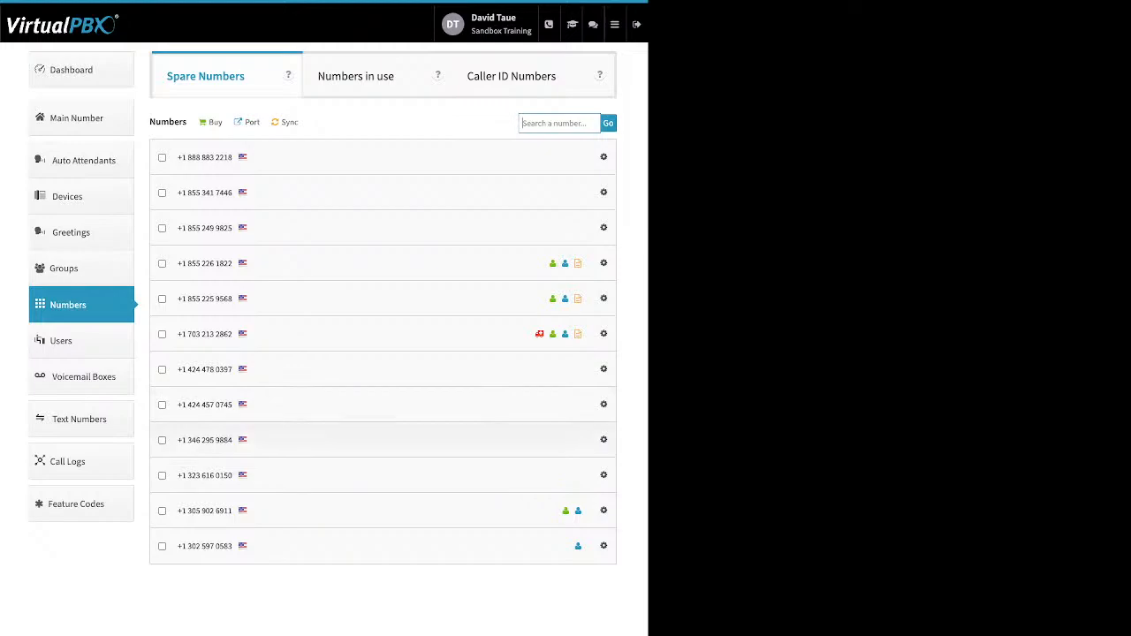
Mark the first, second, third, seventh and ninth spare numbers for deletion
left_click(161, 440)
left_click(161, 440)
left_click(162, 440)
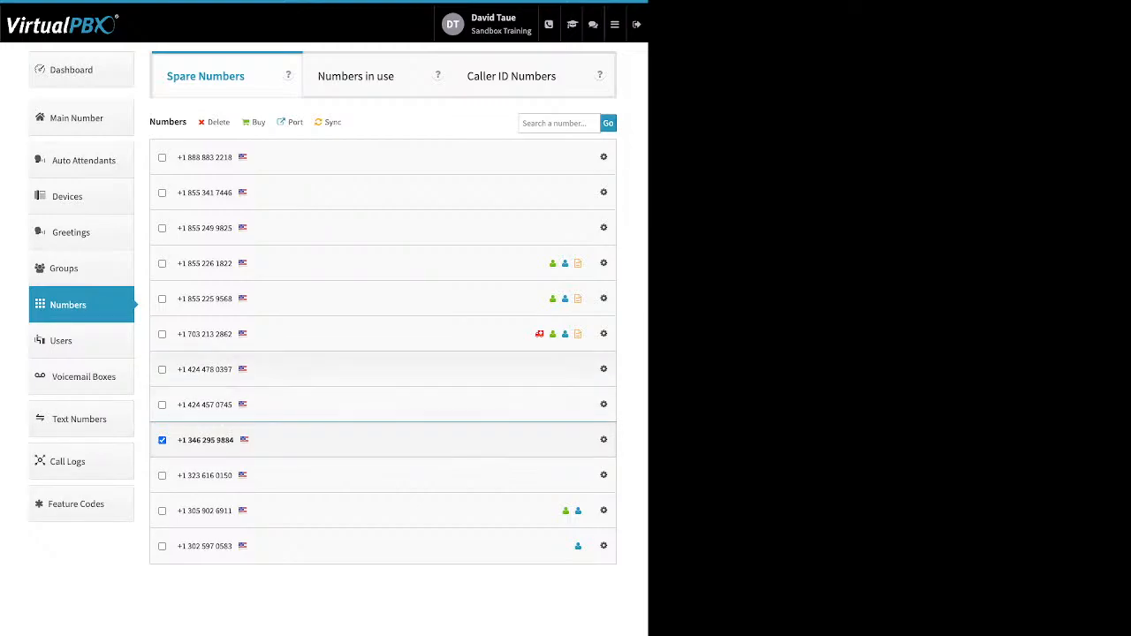
left_click(161, 369)
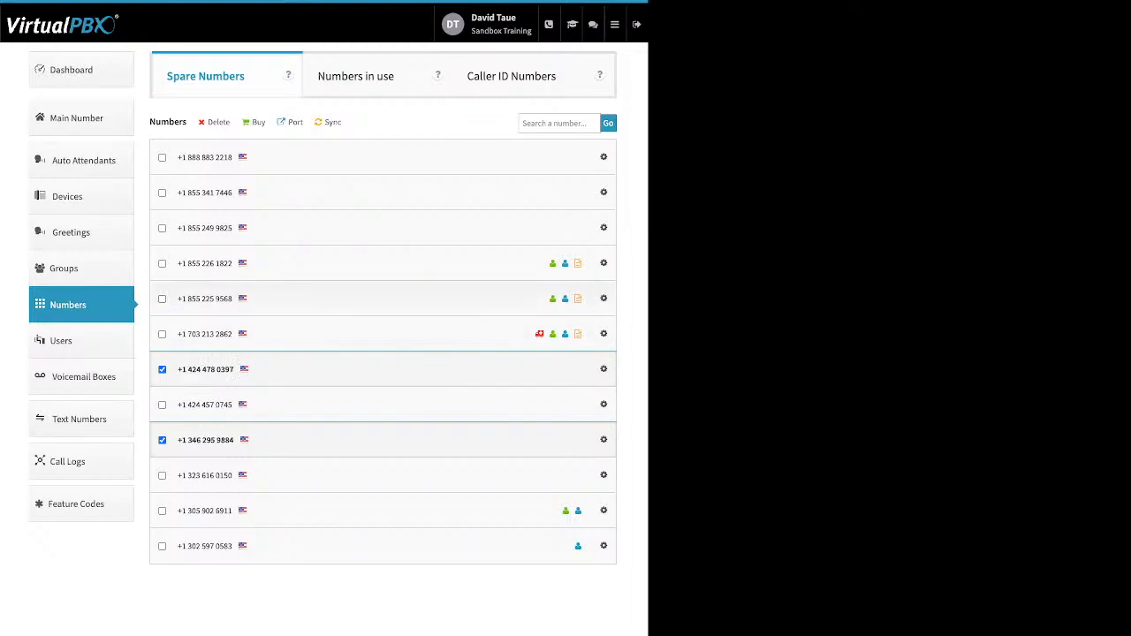
left_click(161, 299)
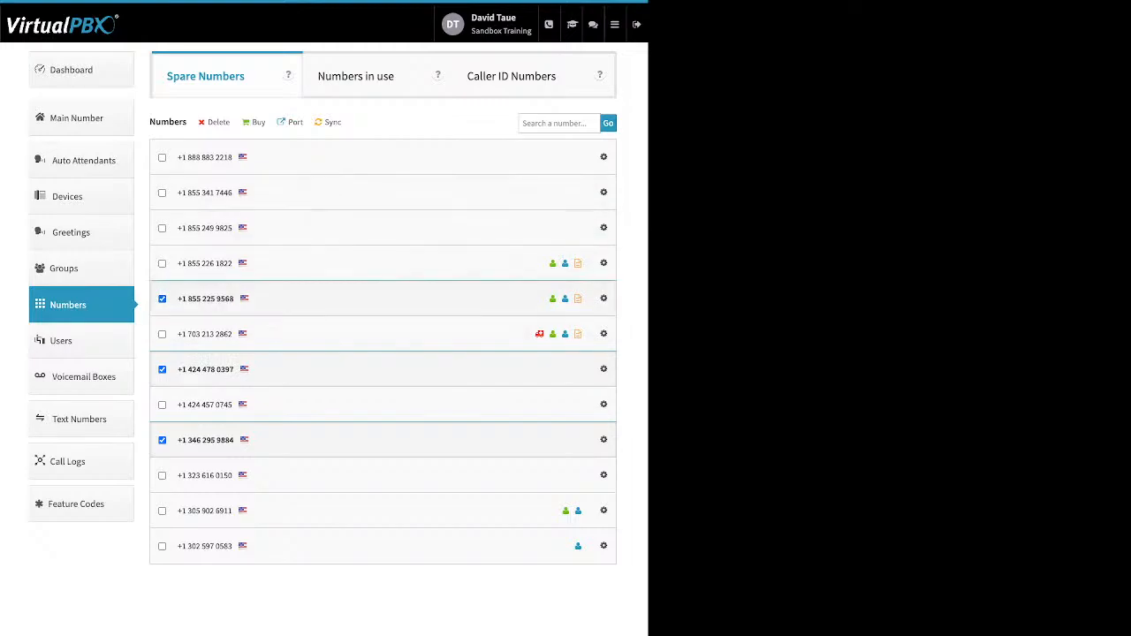
left_click(162, 299)
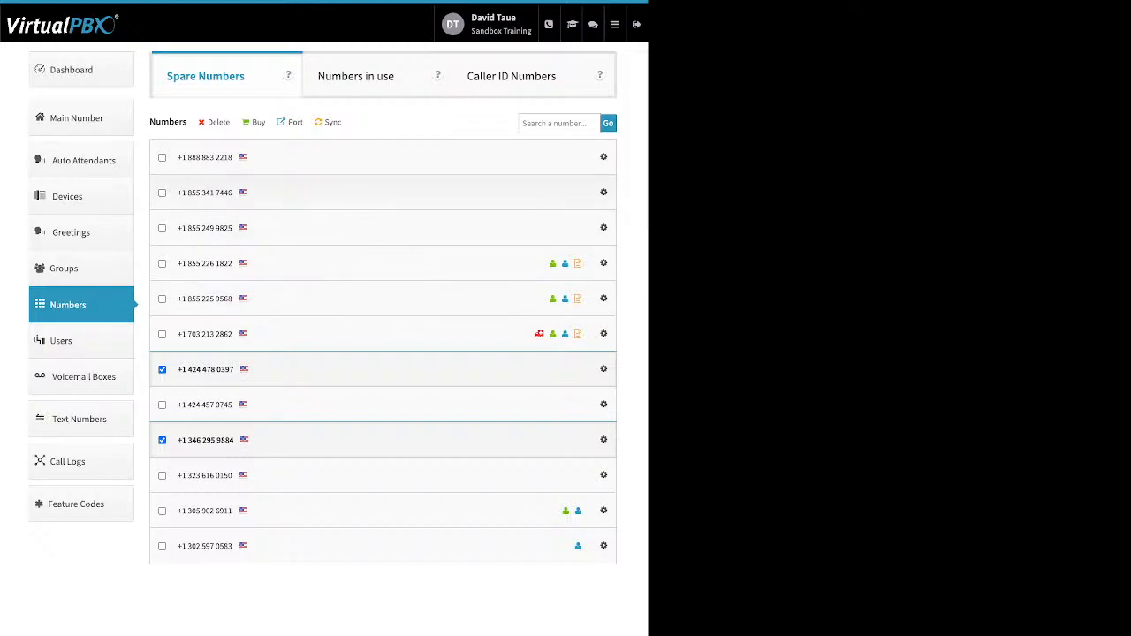
left_click(162, 228)
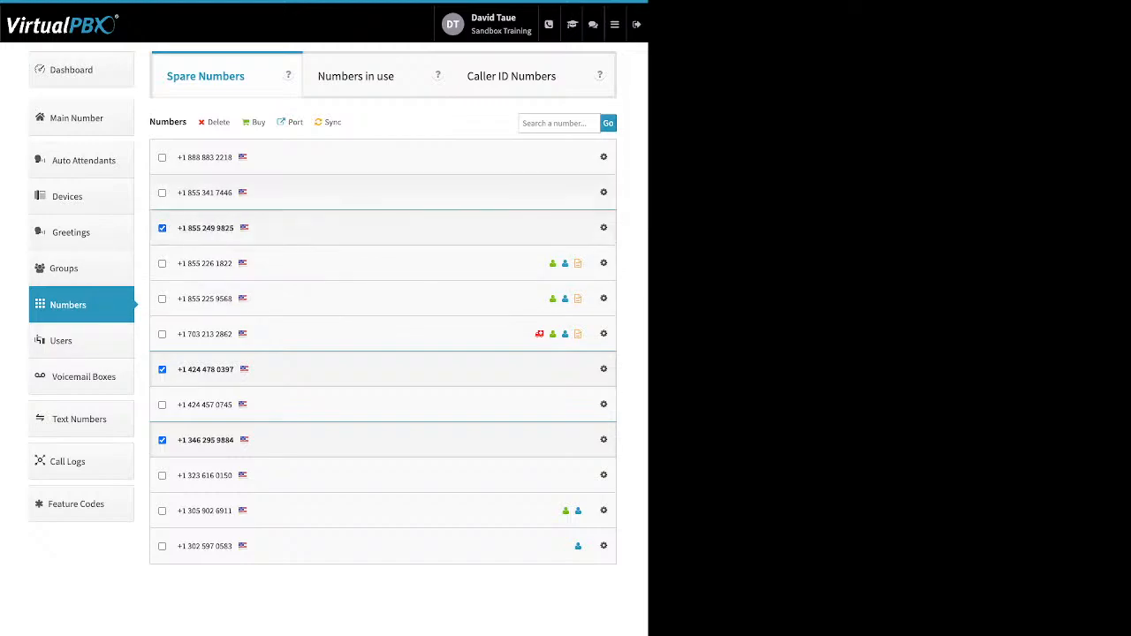
left_click(162, 193)
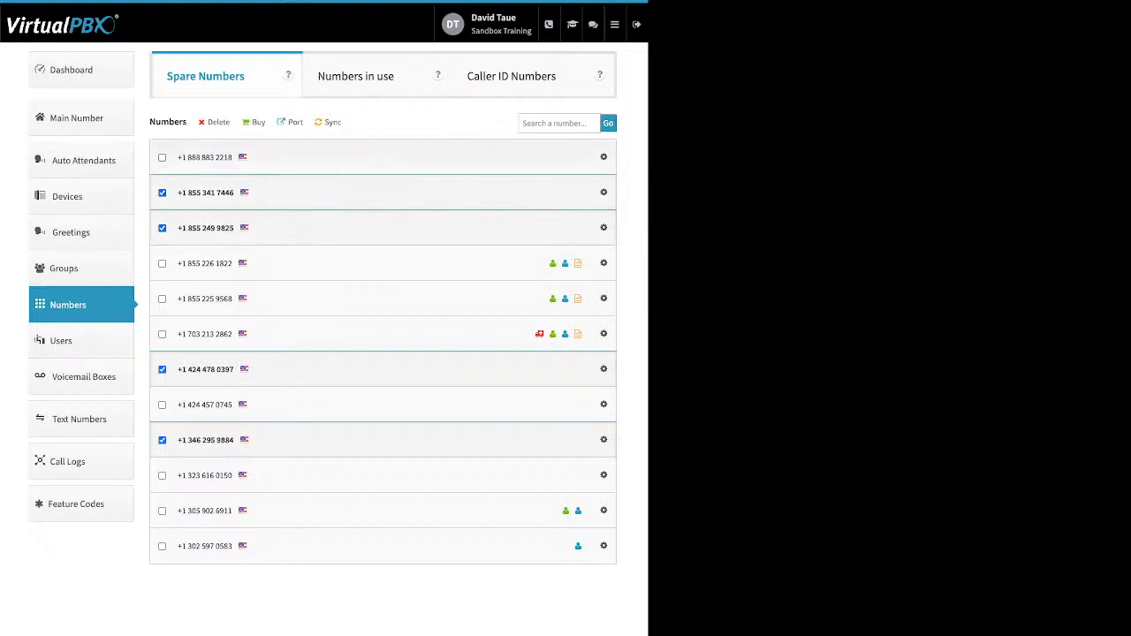
left_click(162, 157)
Delete the five marked numbers and confirm, leaving seven spare numbers
double_click(219, 123)
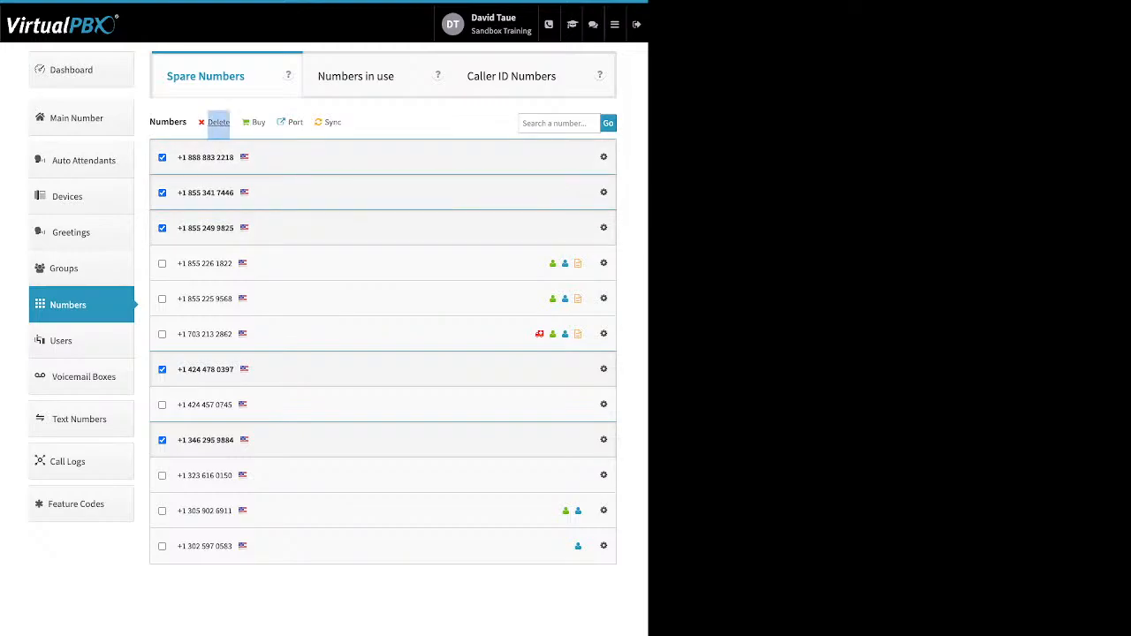
left_click(218, 123)
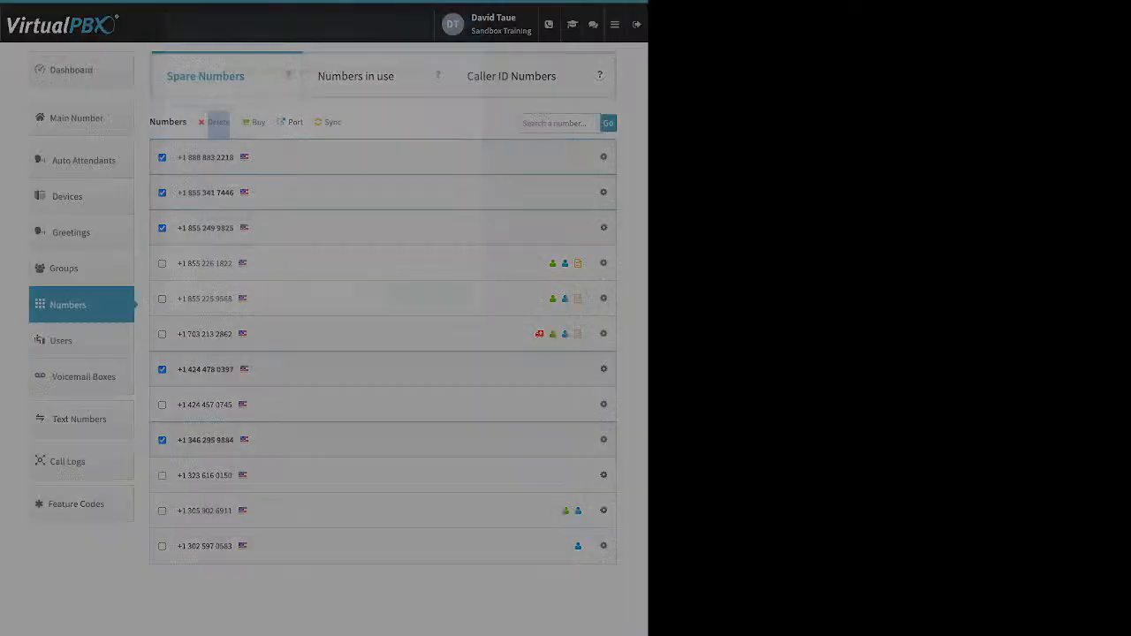
left_click(431, 291)
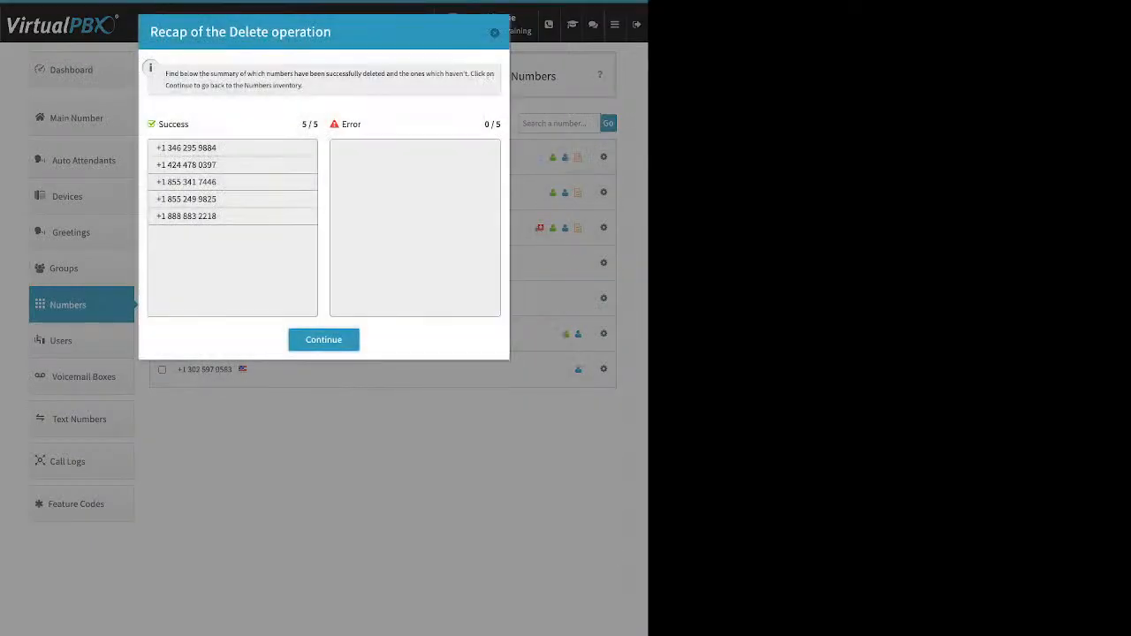
left_click(323, 340)
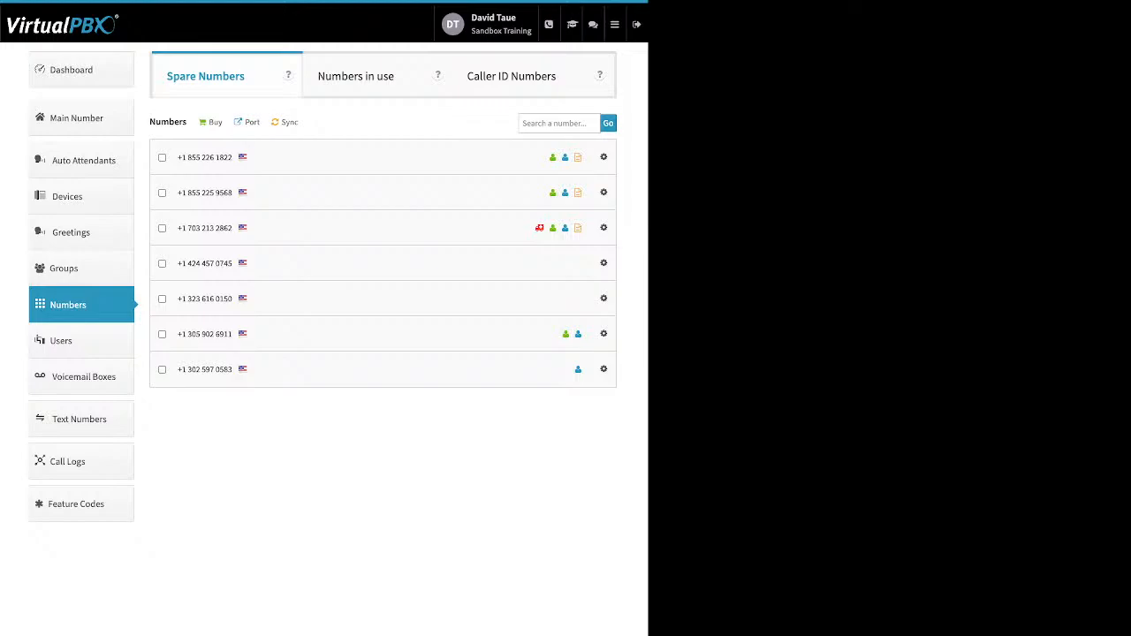
Look at the Buy number options, then go to the Port requests page
left_click(215, 122)
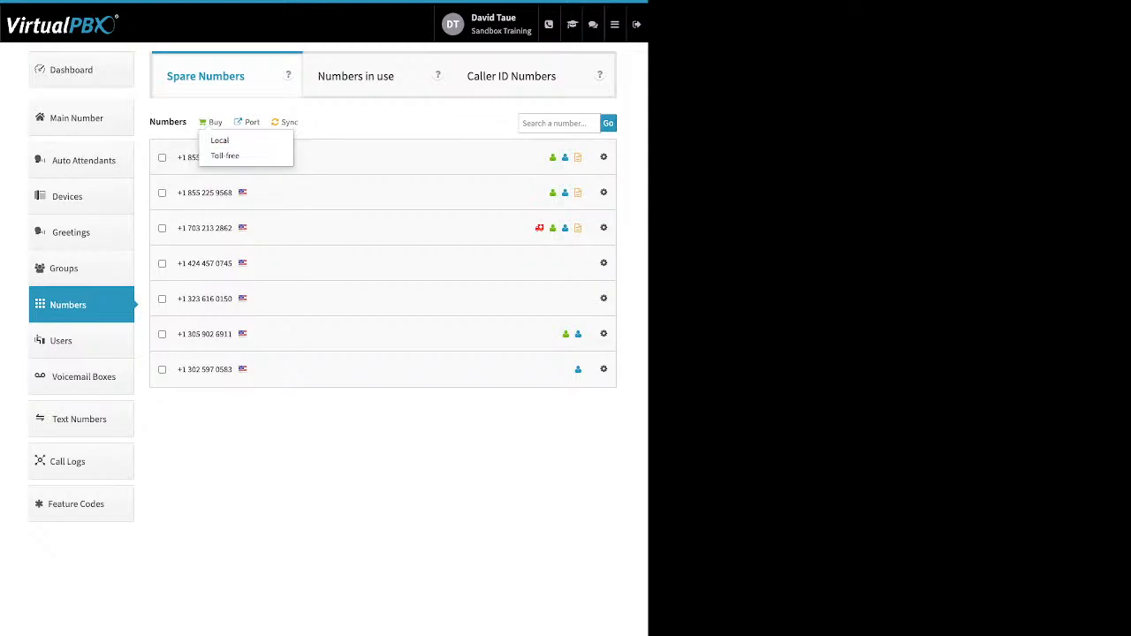
left_click(353, 433)
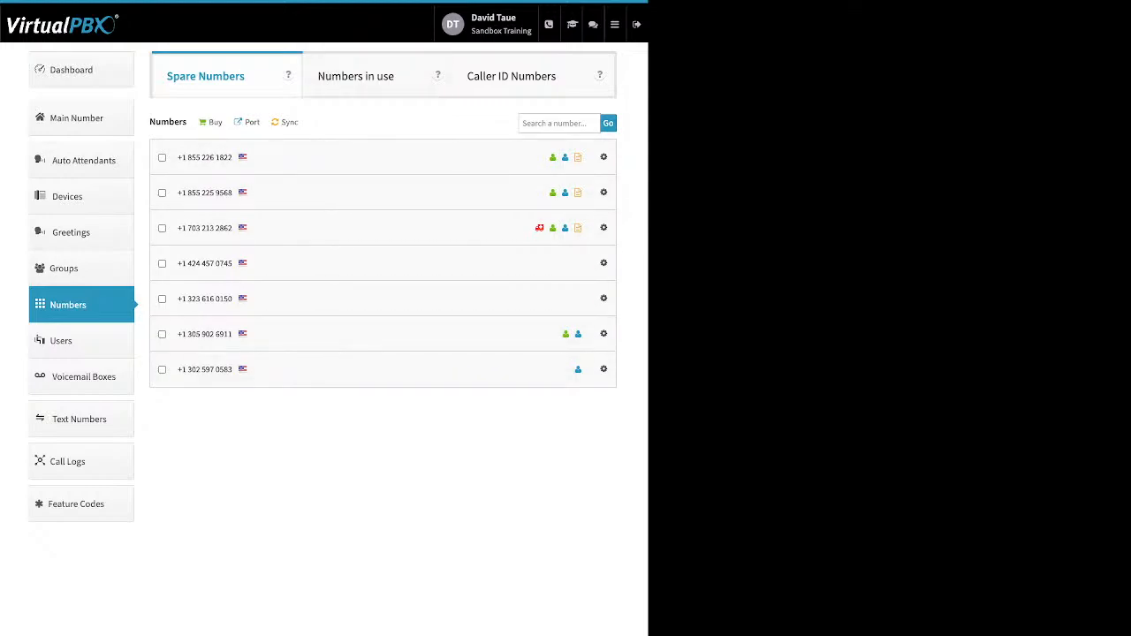
left_click(252, 123)
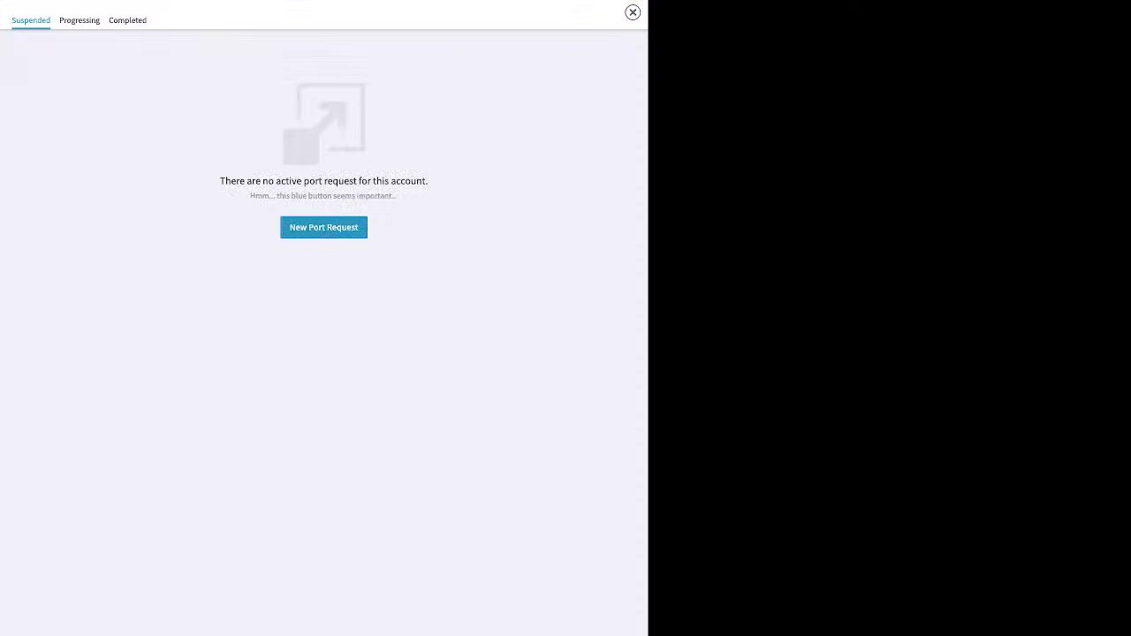
Start a port request named 'test' for U.S. Local Numbers, then cancel it
left_click(323, 227)
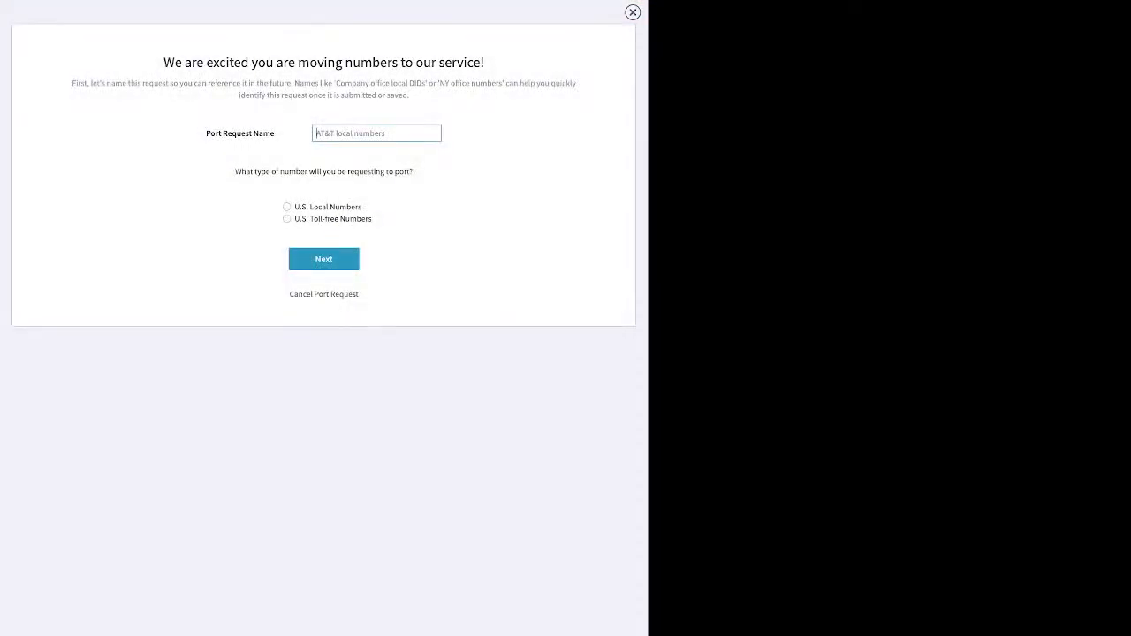
type("test")
left_click(288, 206)
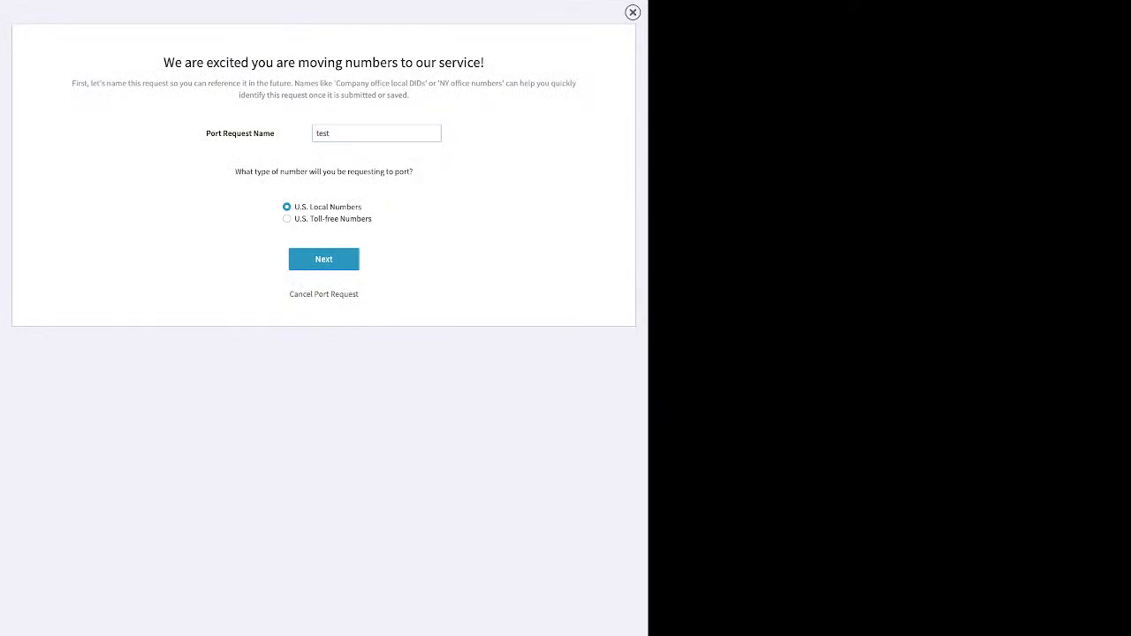
left_click(323, 259)
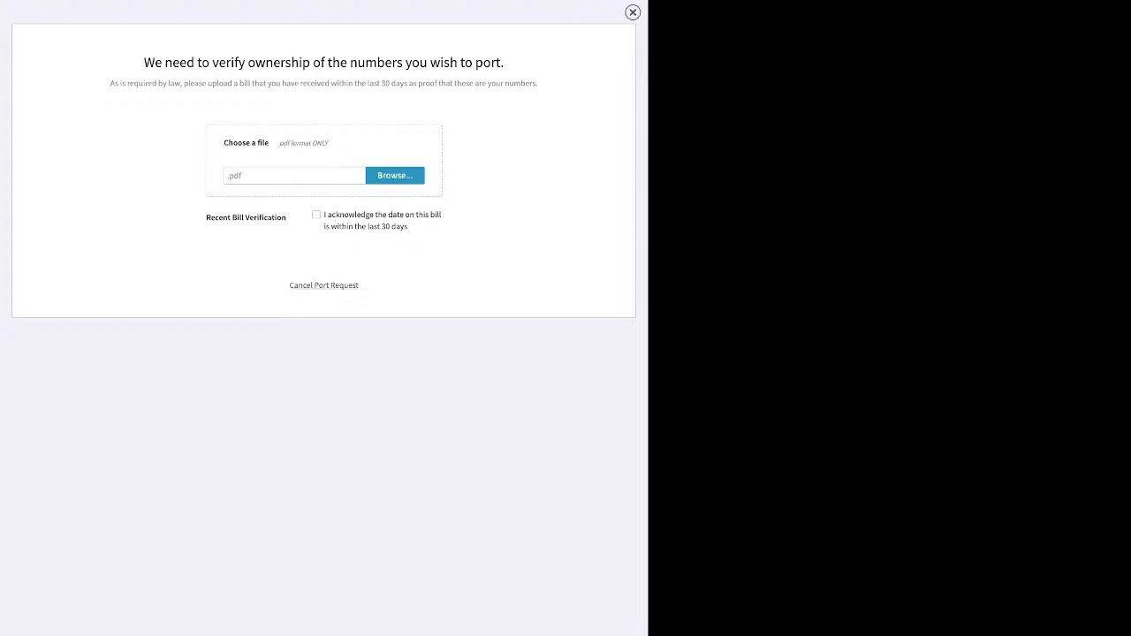
left_click(324, 285)
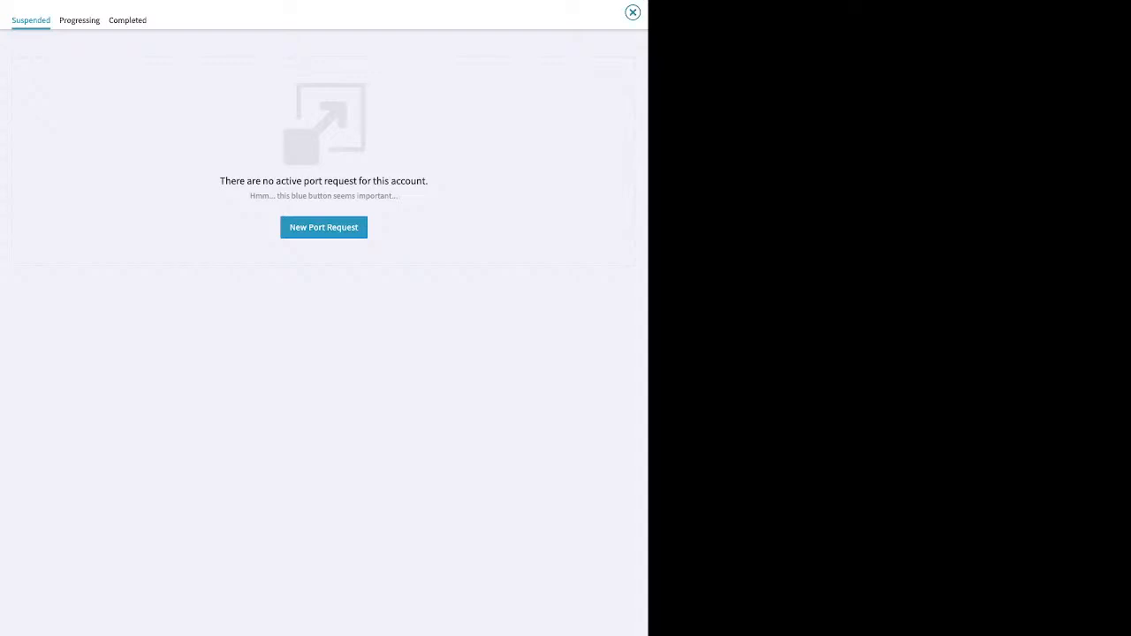
Close the porting overlay and open the Voicemail Boxes list of 26 boxes
left_click(633, 12)
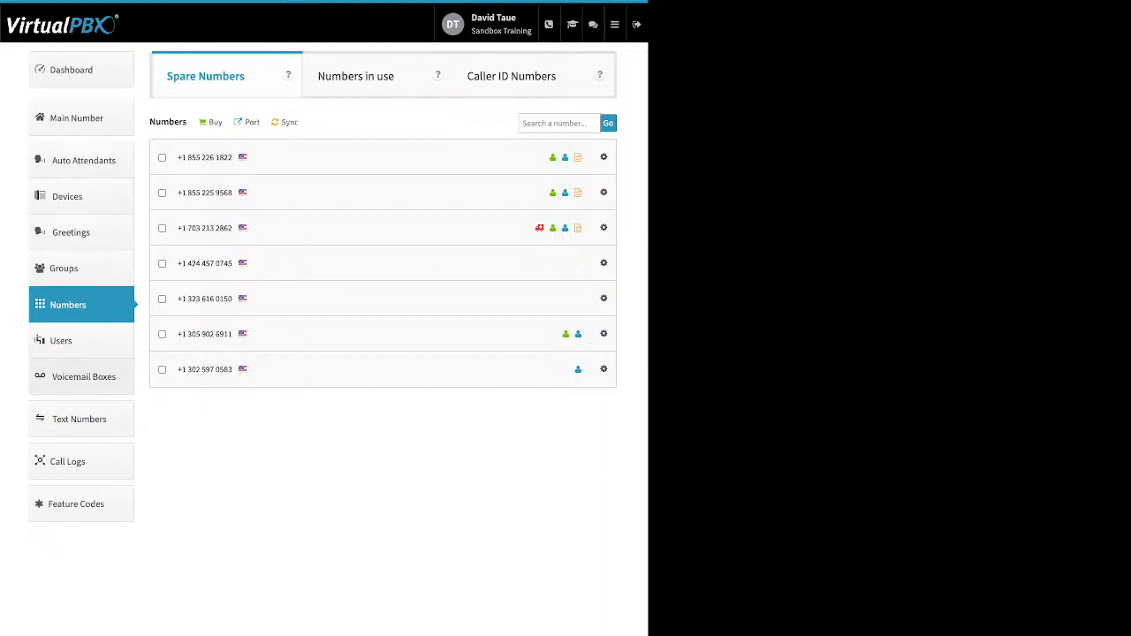
left_click(83, 376)
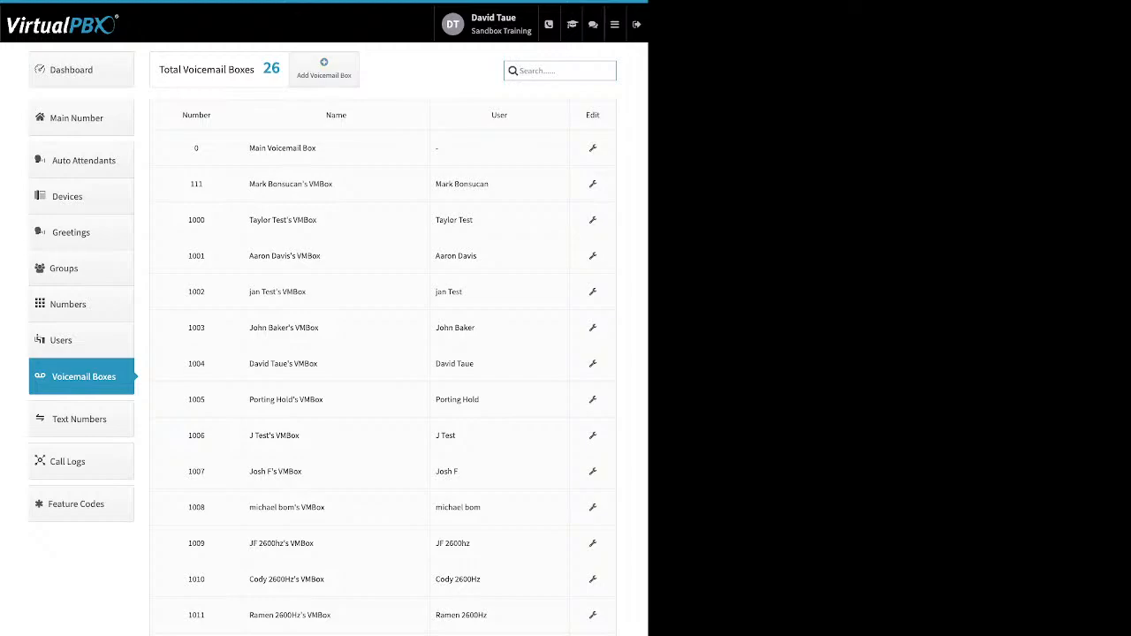
Open Add Voicemail Box, point out its name, number and PIN fields, then cancel
left_click_drag(491, 184, 434, 183)
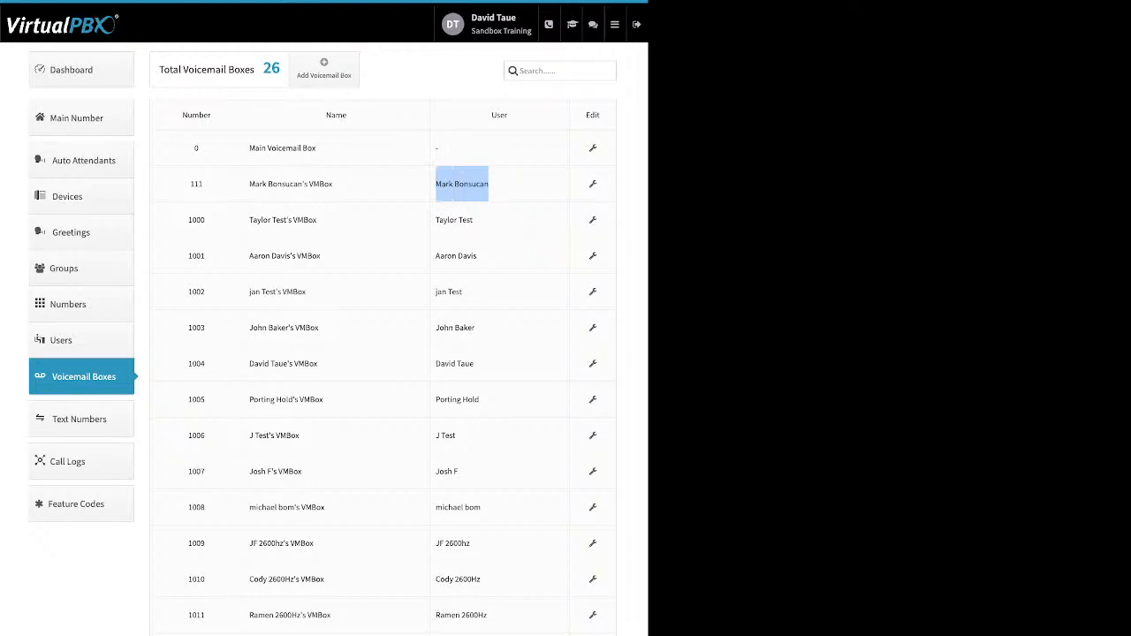
left_click(323, 68)
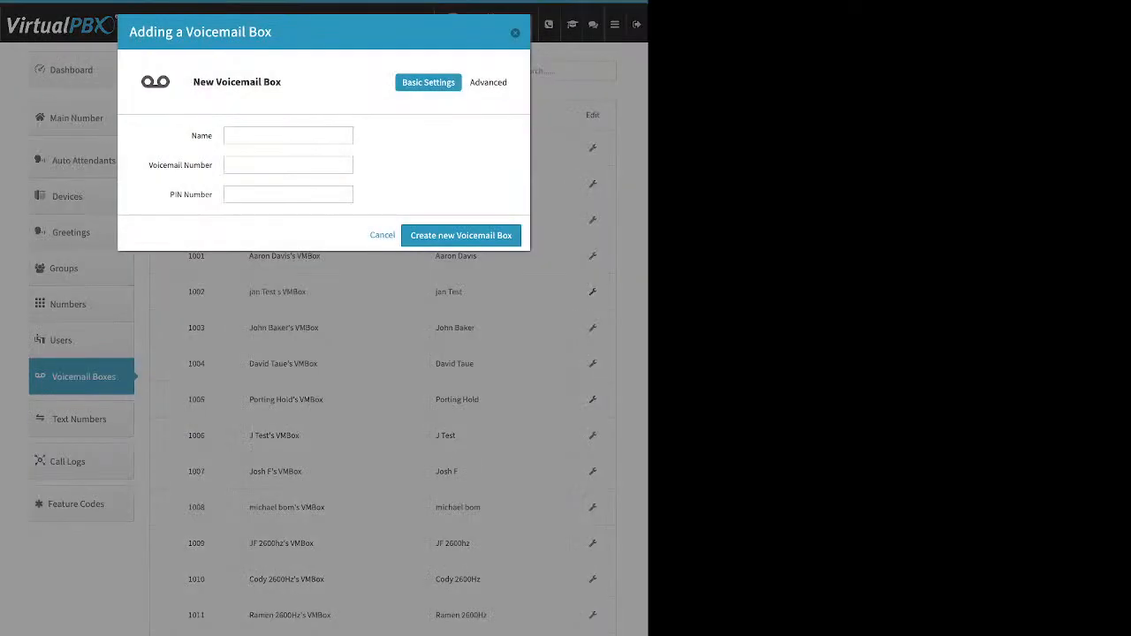
double_click(202, 136)
left_click_drag(209, 165, 148, 165)
left_click_drag(212, 195, 170, 195)
left_click(515, 32)
Edit box 111, review its main and temporary greeting media, then view Recipients
left_click(593, 184)
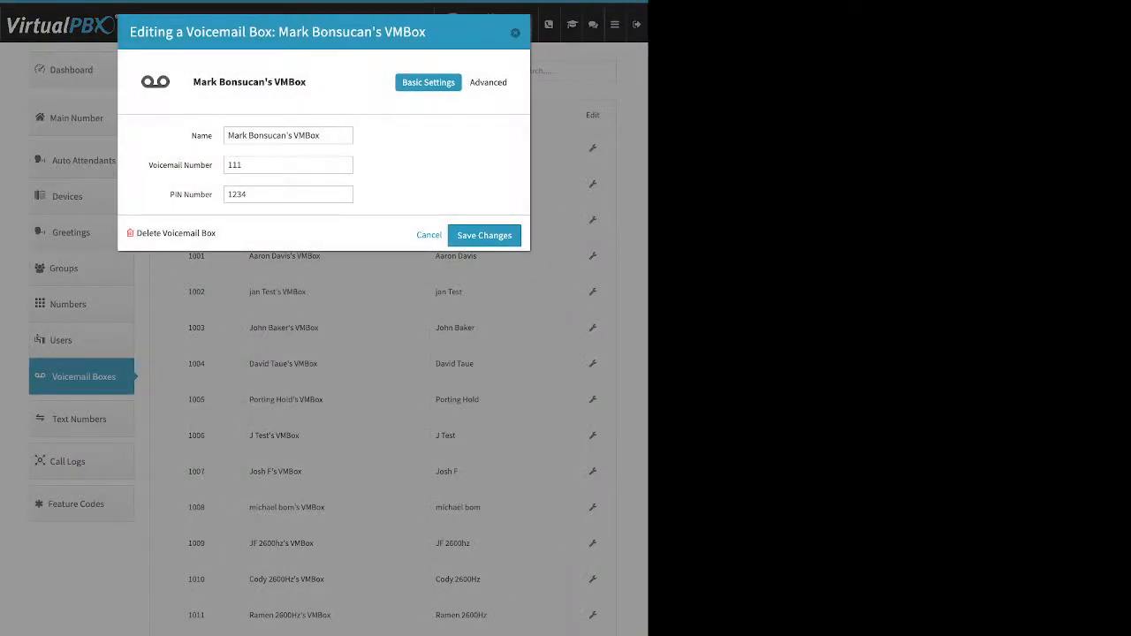
left_click(491, 82)
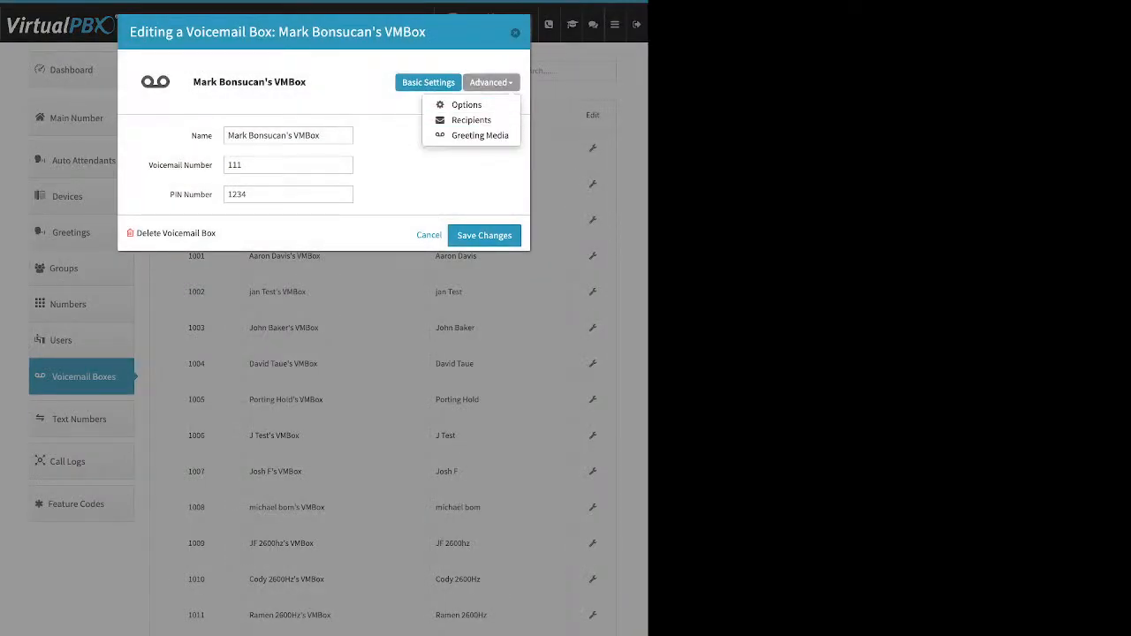
left_click(480, 135)
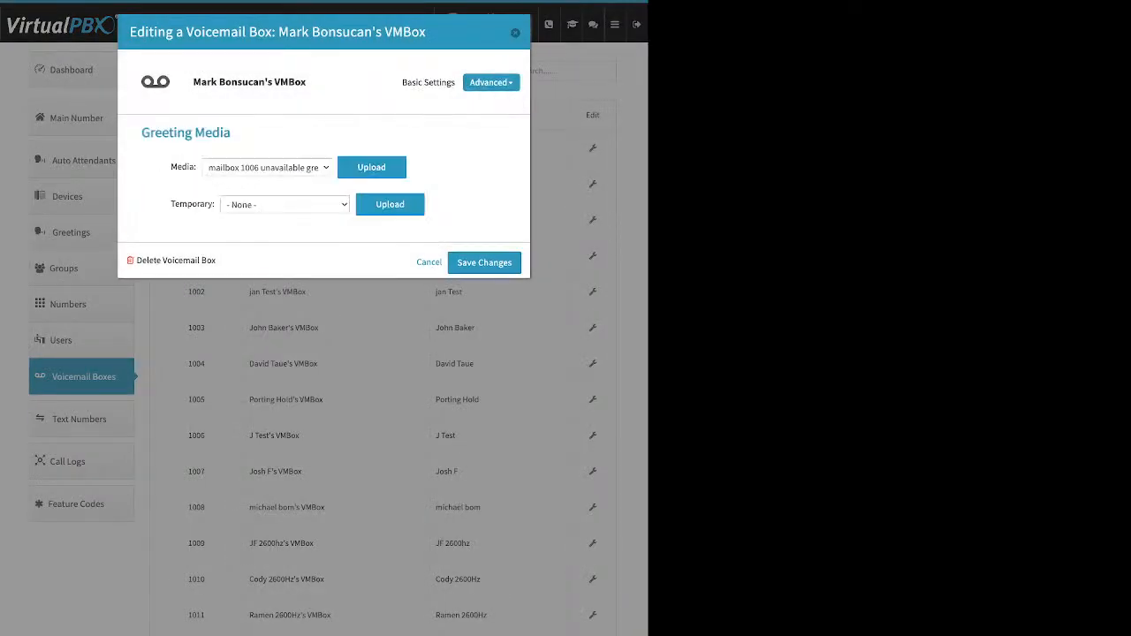
double_click(182, 167)
left_click(429, 82)
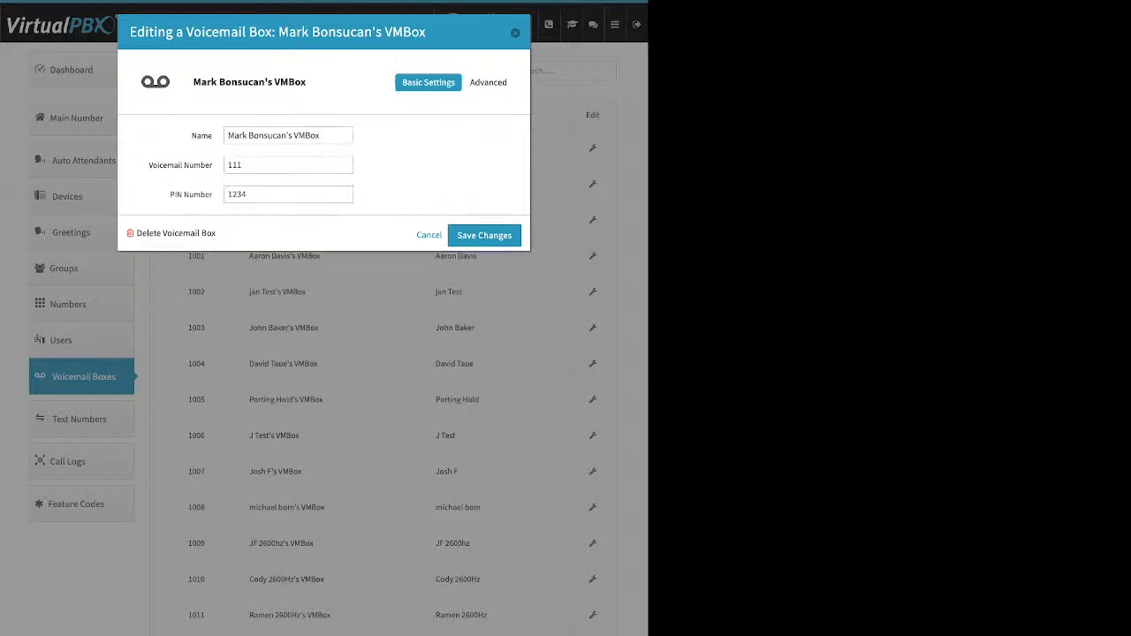
left_click(491, 82)
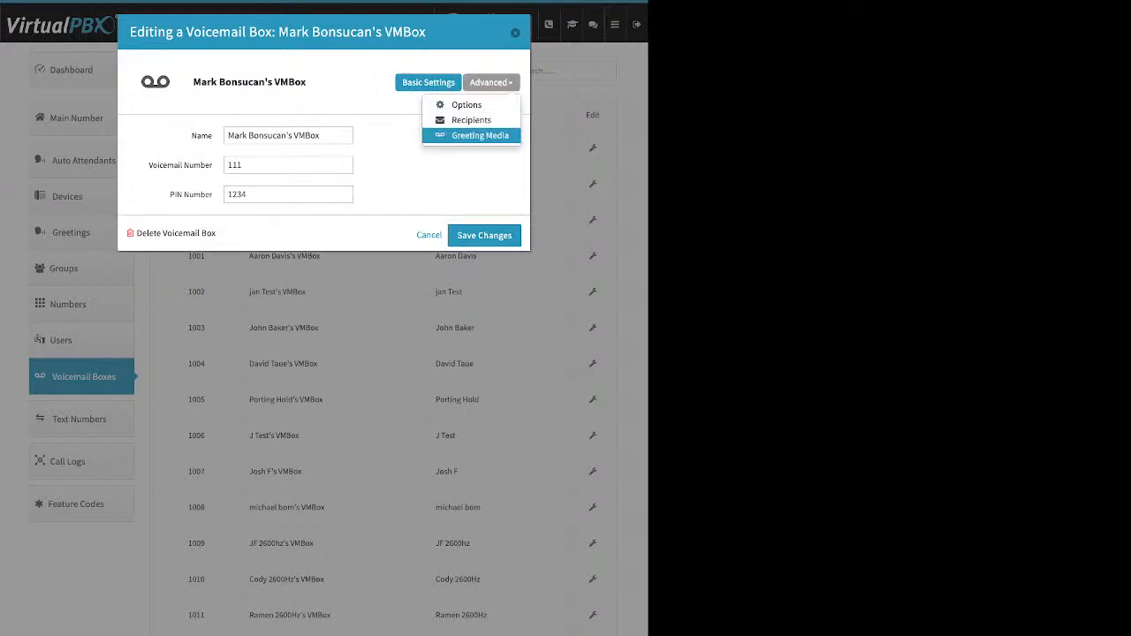
left_click(480, 136)
left_click_drag(172, 168, 194, 168)
left_click(194, 168)
left_click_drag(171, 204, 213, 205)
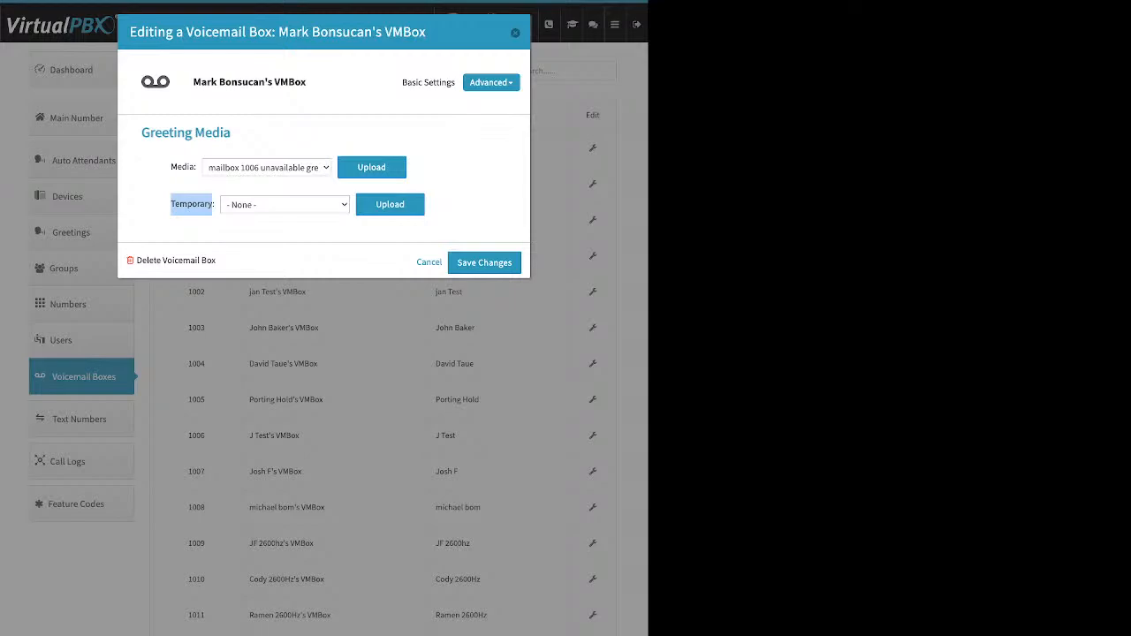
left_click(491, 82)
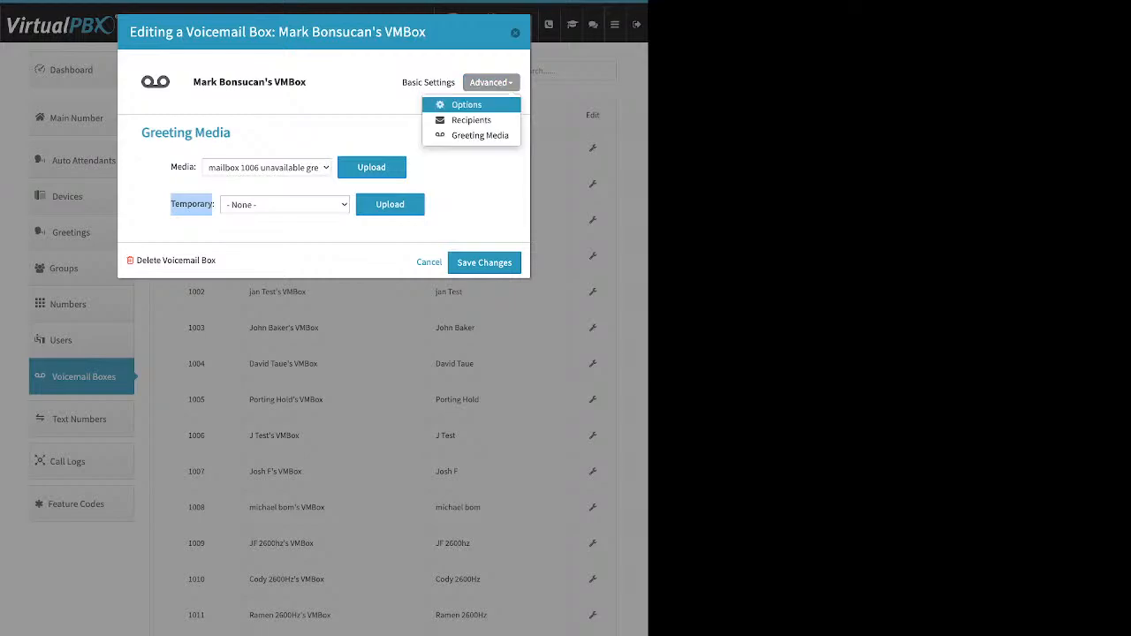
left_click(466, 119)
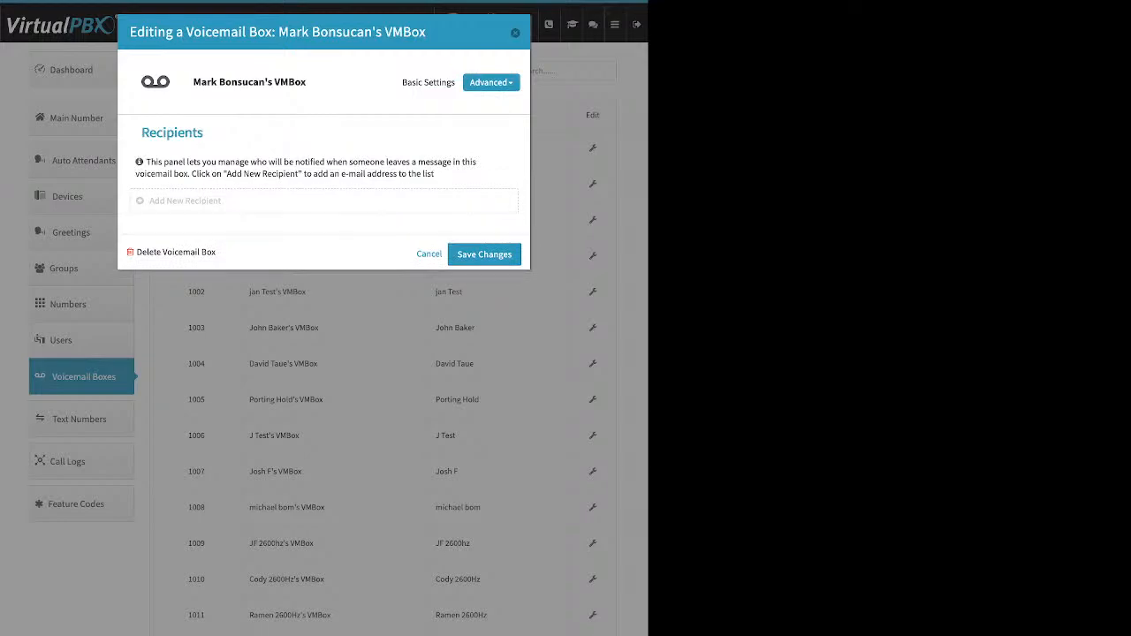
Review box 111's Already Setup, e-mail attachment and delete-after-notification options, then close without saving
left_click(185, 201)
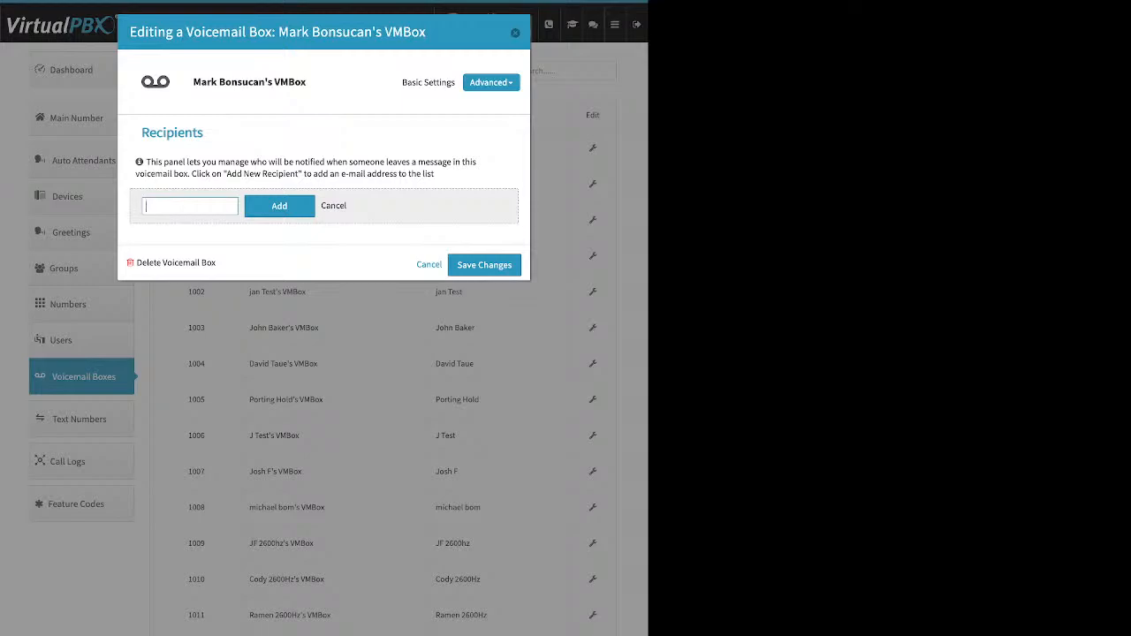
left_click(492, 82)
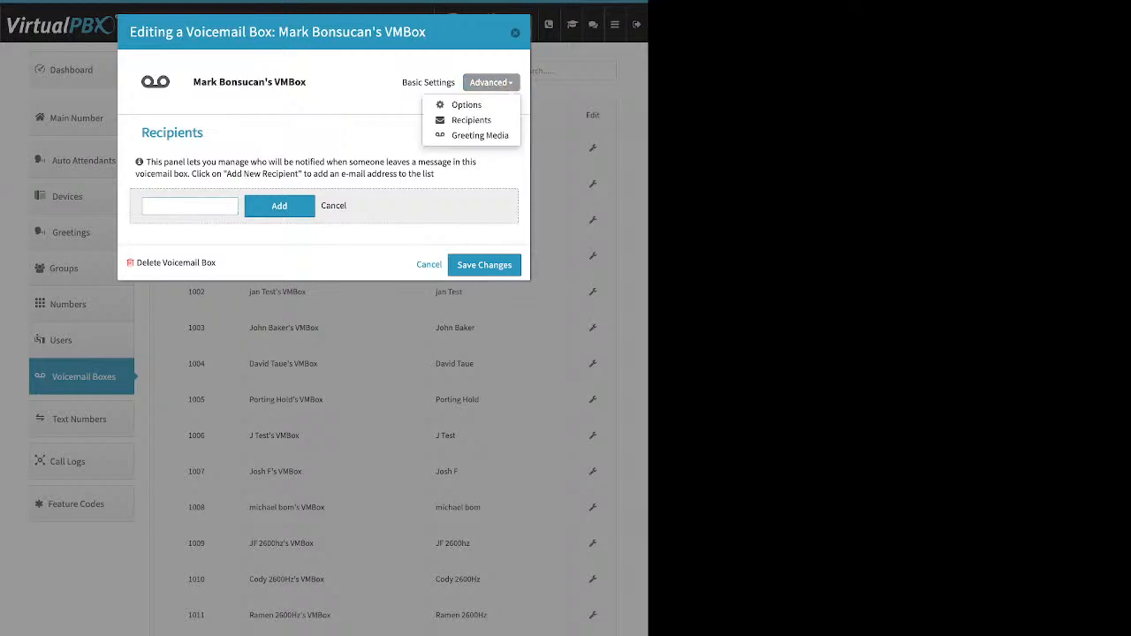
left_click(473, 101)
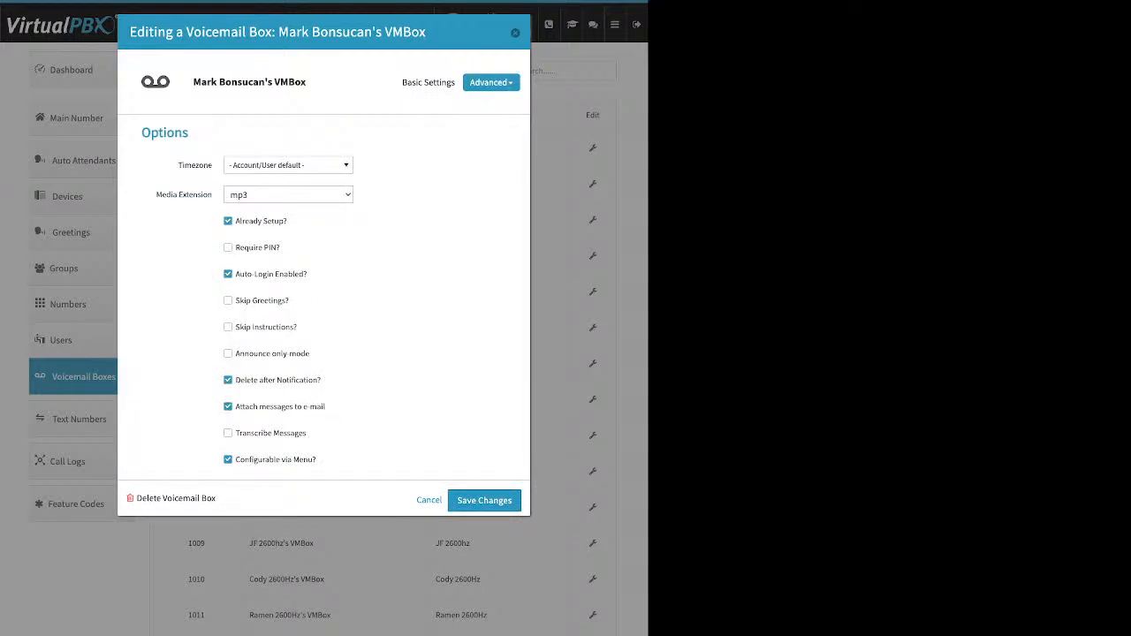
left_click_drag(289, 222, 236, 222)
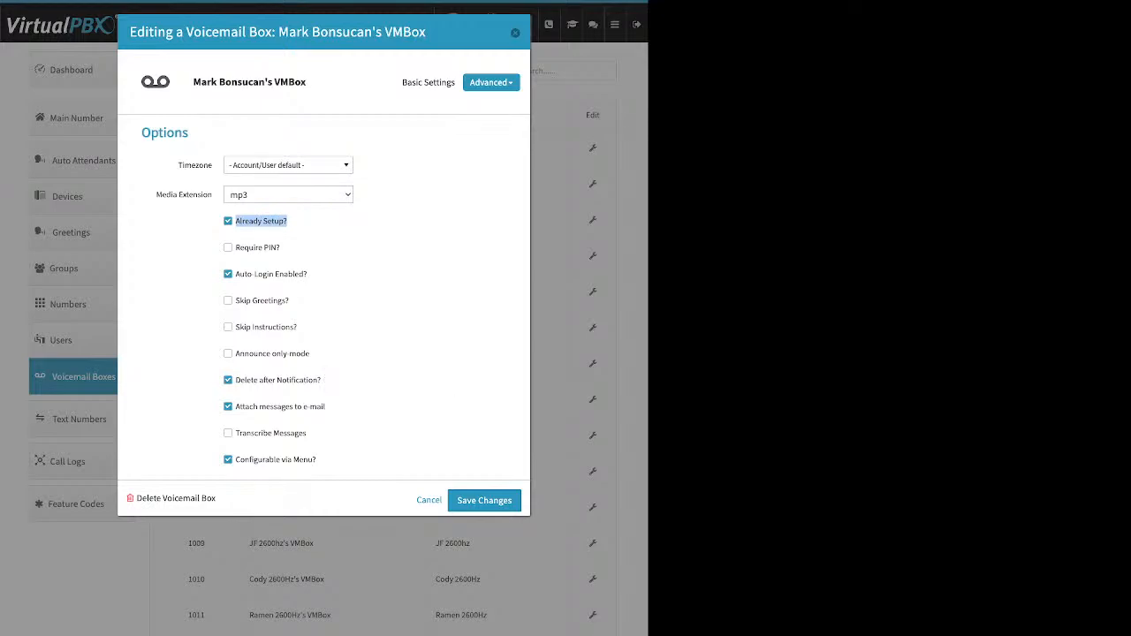
left_click_drag(326, 406, 242, 407)
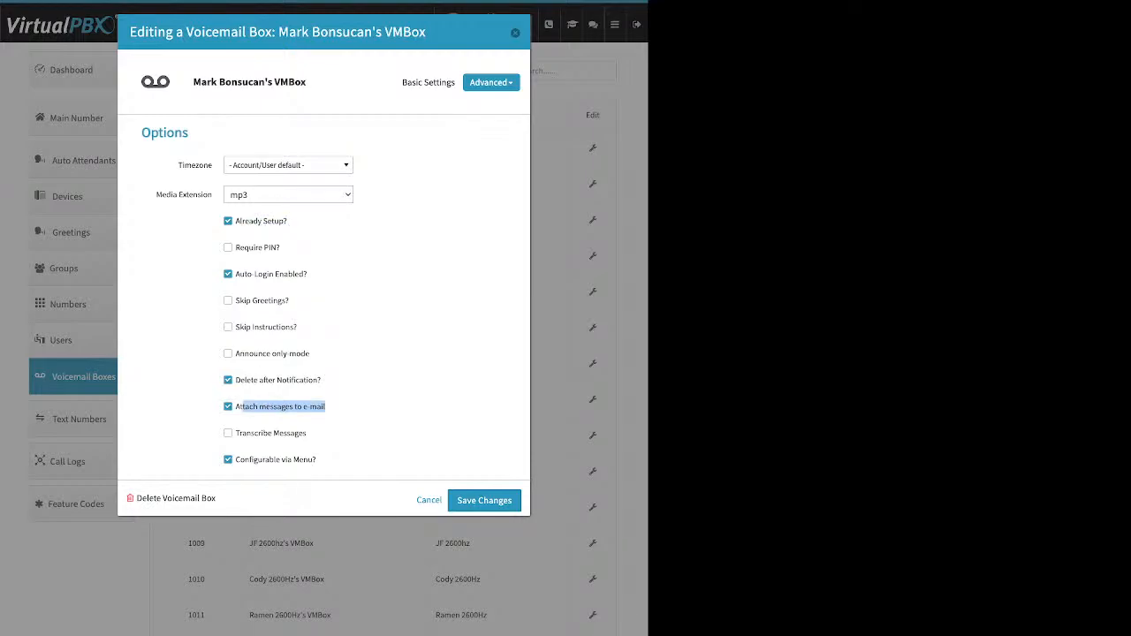
left_click_drag(320, 380, 235, 380)
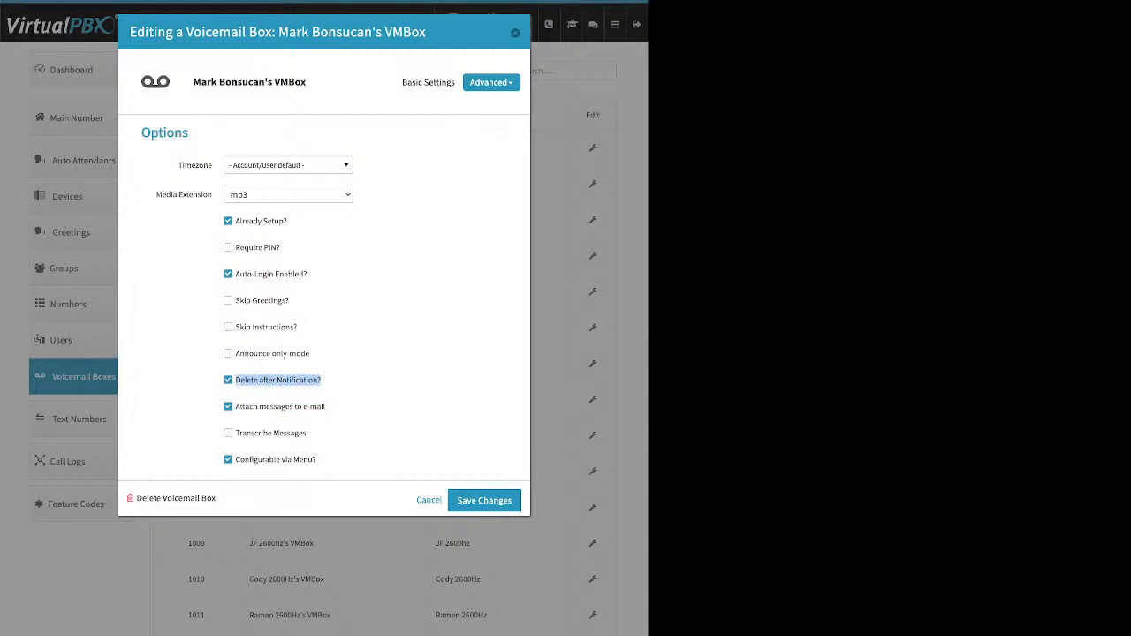
left_click(515, 33)
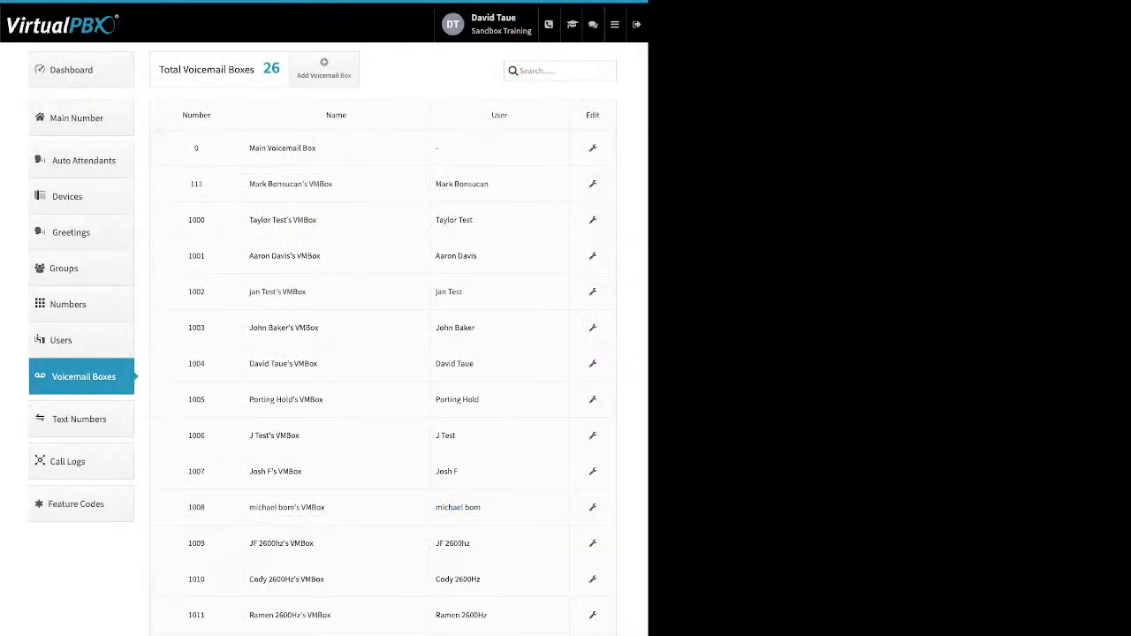
Open Call Logs and try the today, week and month filters, settling on this month's calls
left_click(81, 462)
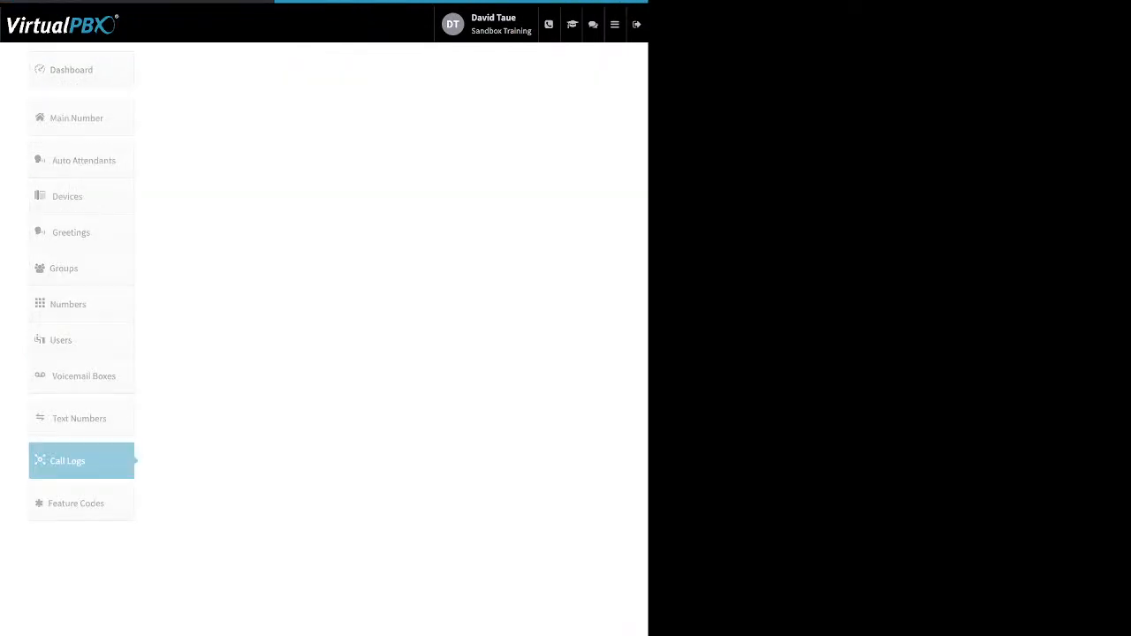
left_click(298, 90)
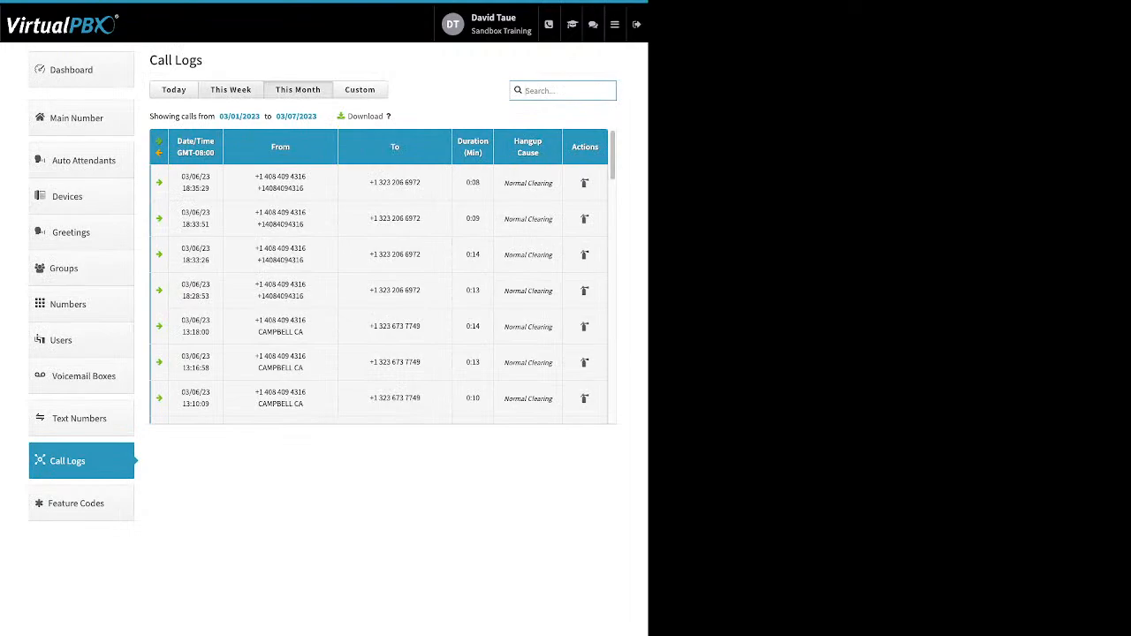
left_click(174, 90)
left_click(231, 90)
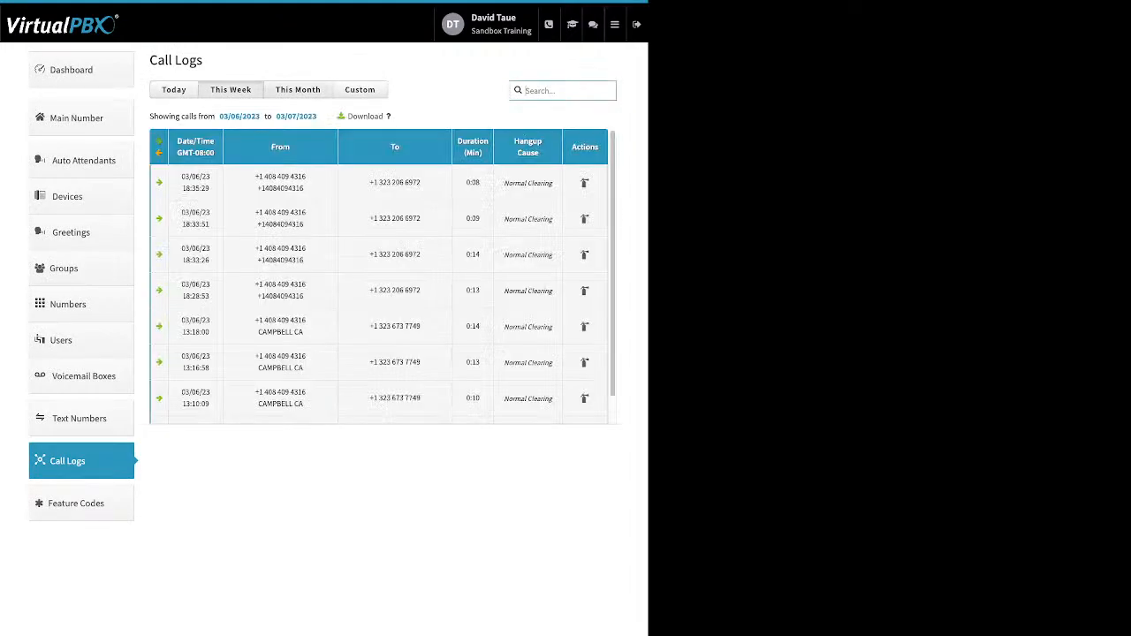
left_click(298, 90)
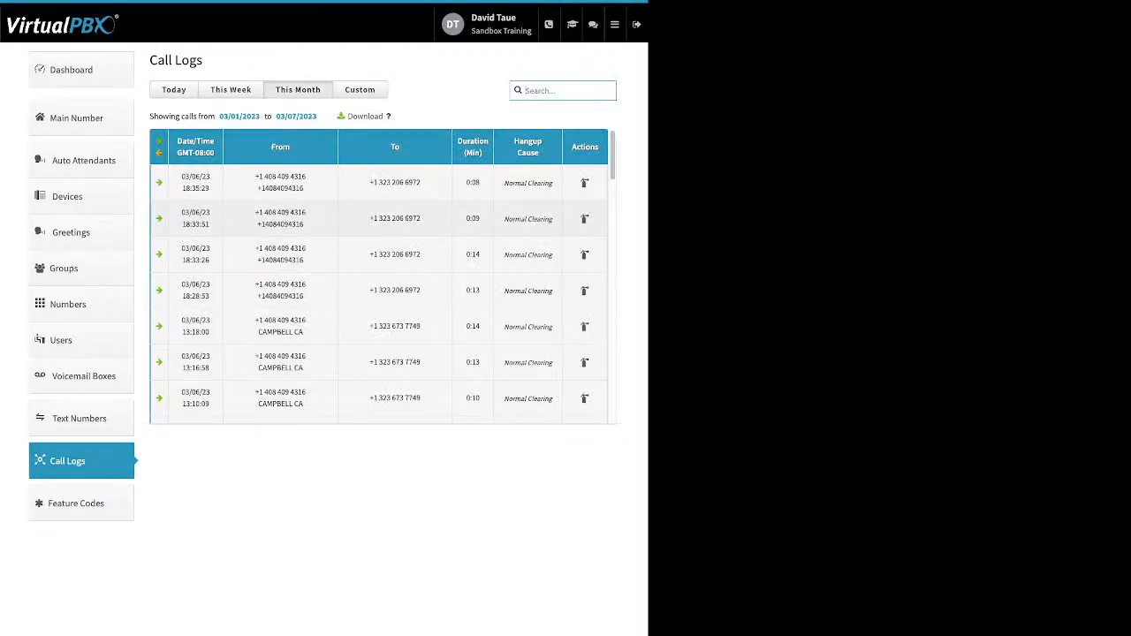
Expand the newest call's legs, then expand and collapse the 03/02/23 15:35:54 call's details
left_click(395, 182)
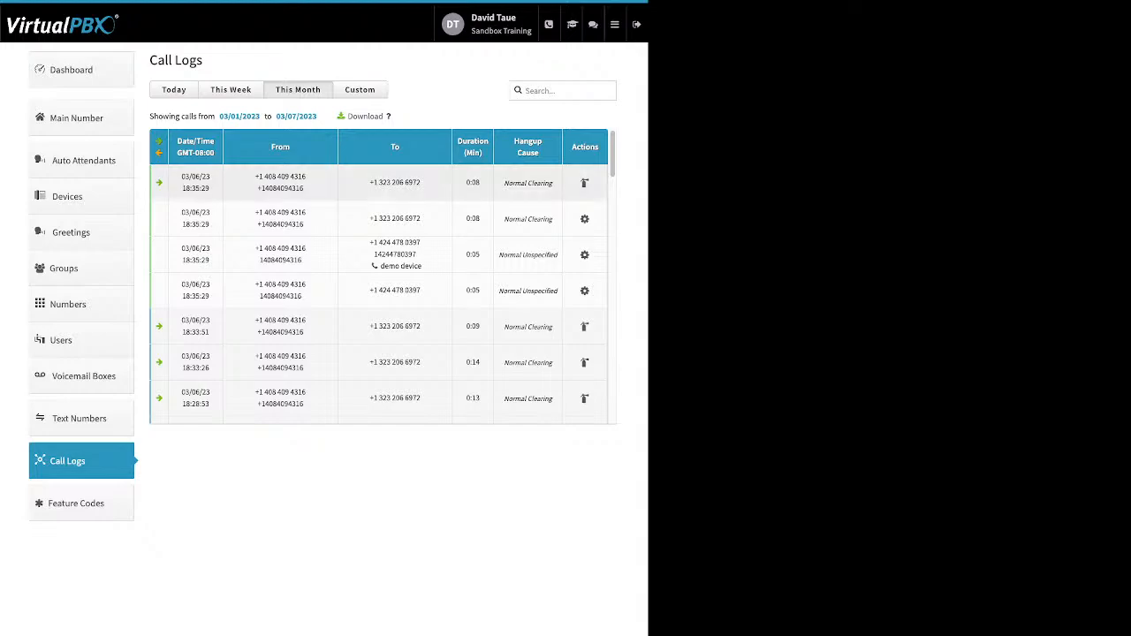
scroll(382, 276, "down", 10)
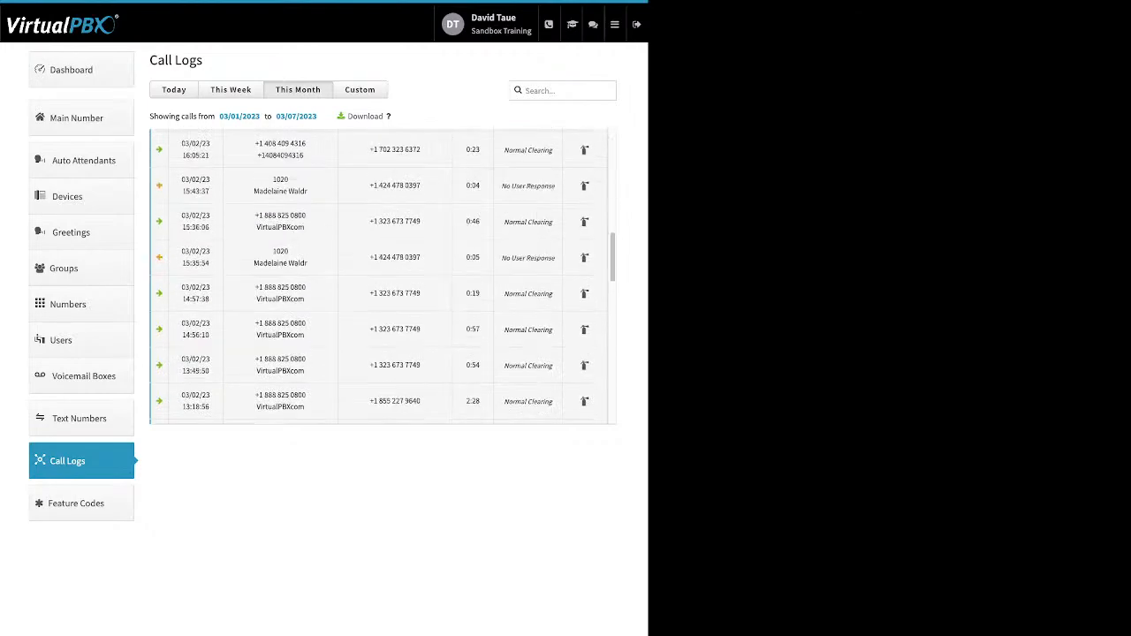
scroll(382, 239, "down", 2)
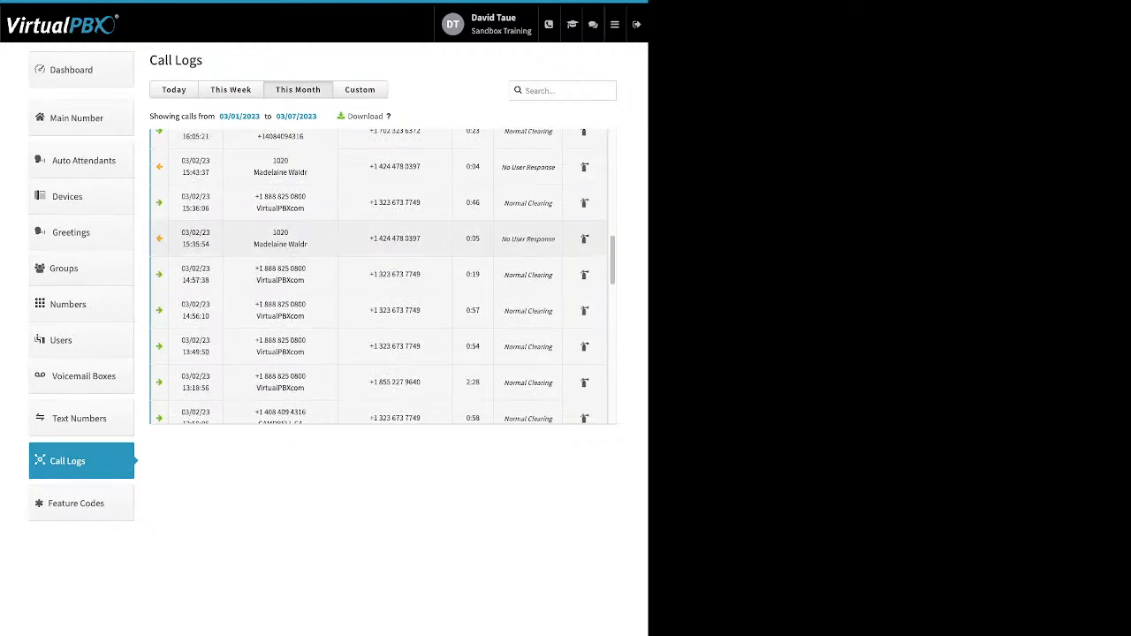
left_click(388, 240)
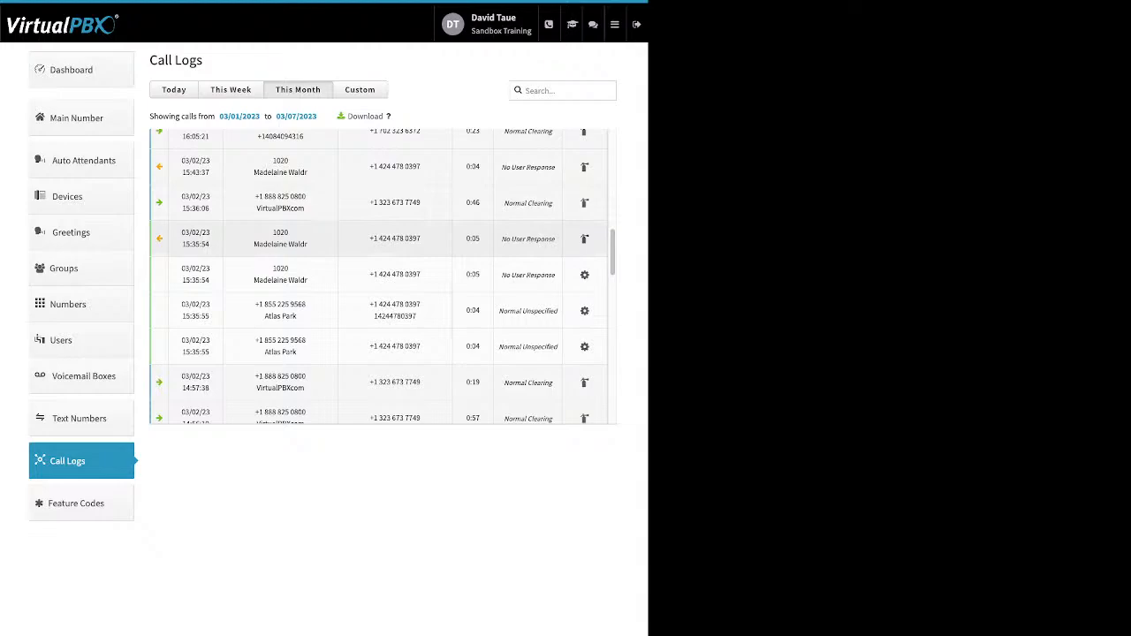
left_click(388, 239)
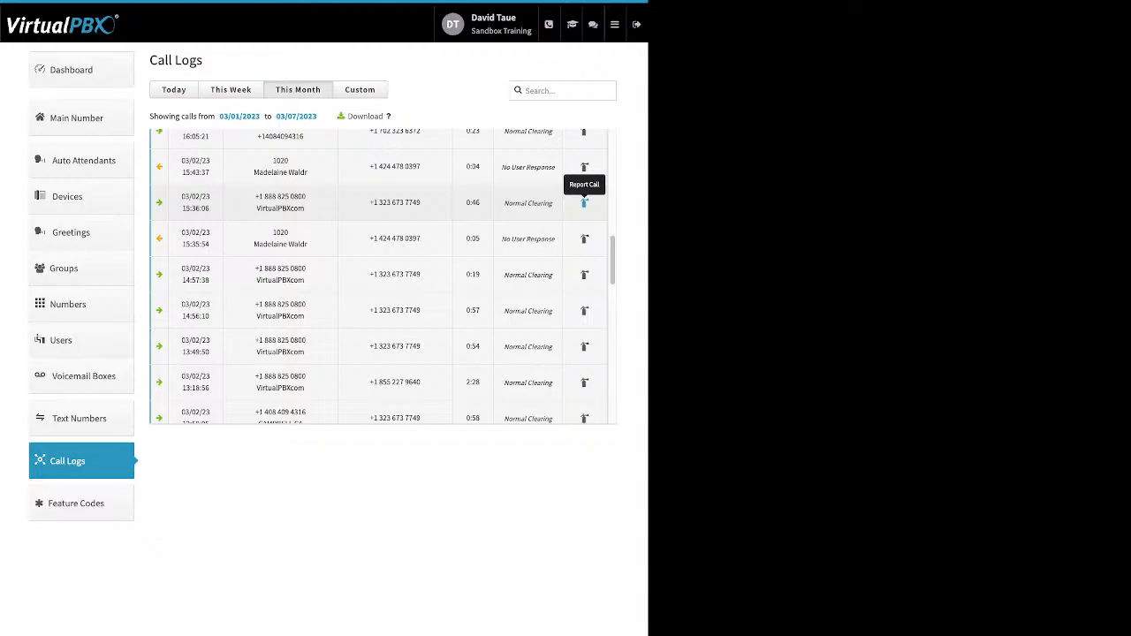
Filter call logs to a custom range starting January 2, 2023, then open Feature Codes
left_click(360, 89)
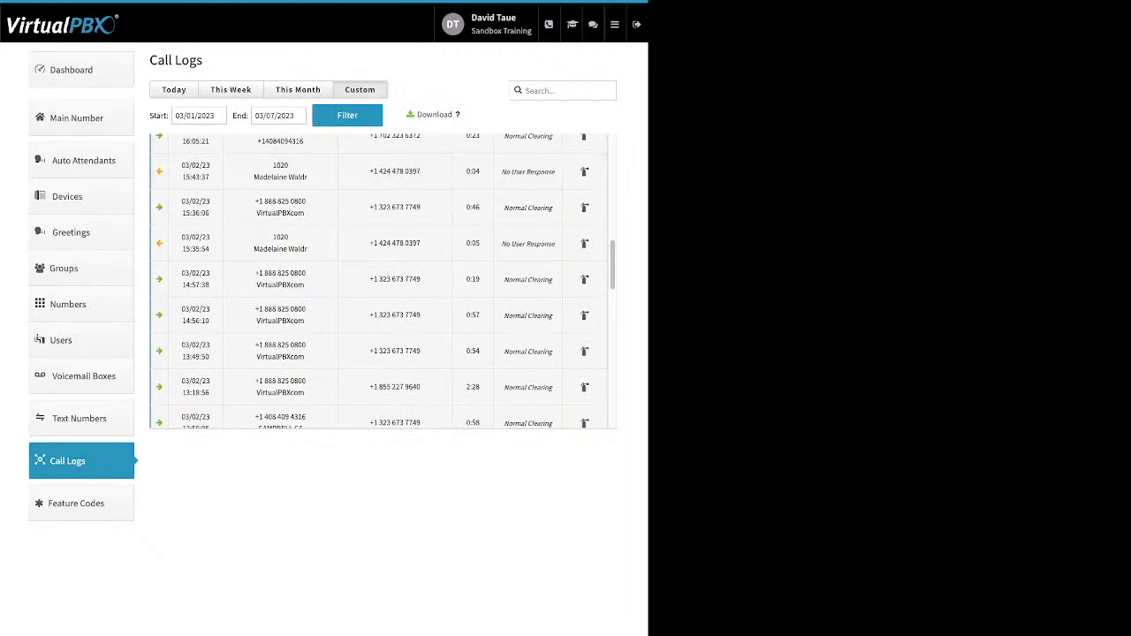
left_click(199, 116)
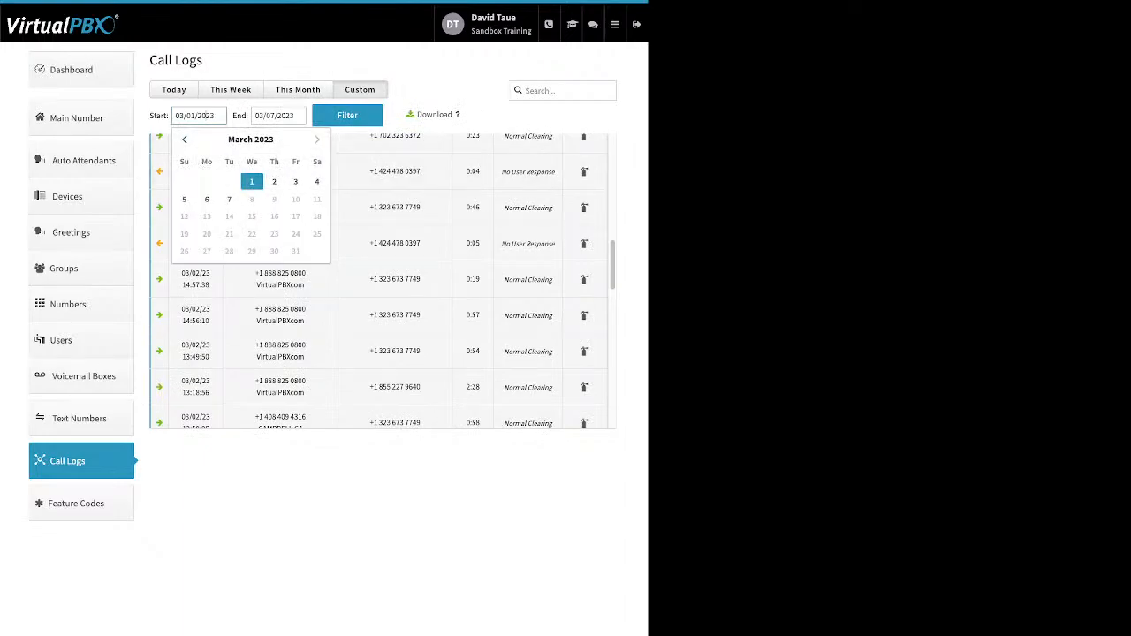
left_click(185, 139)
left_click(184, 139)
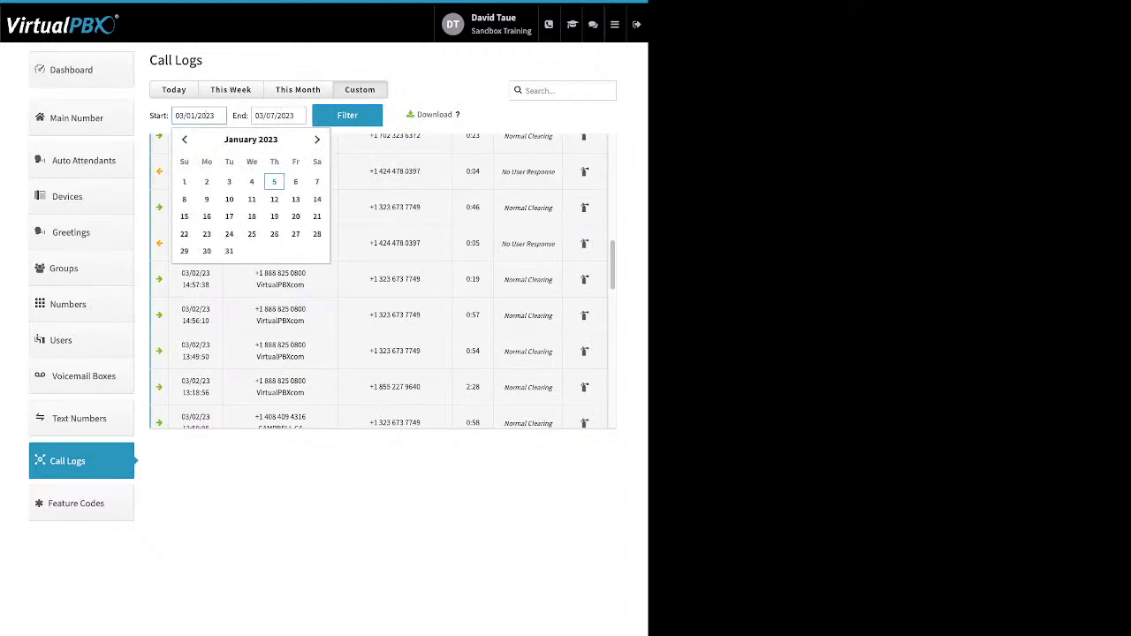
left_click(207, 182)
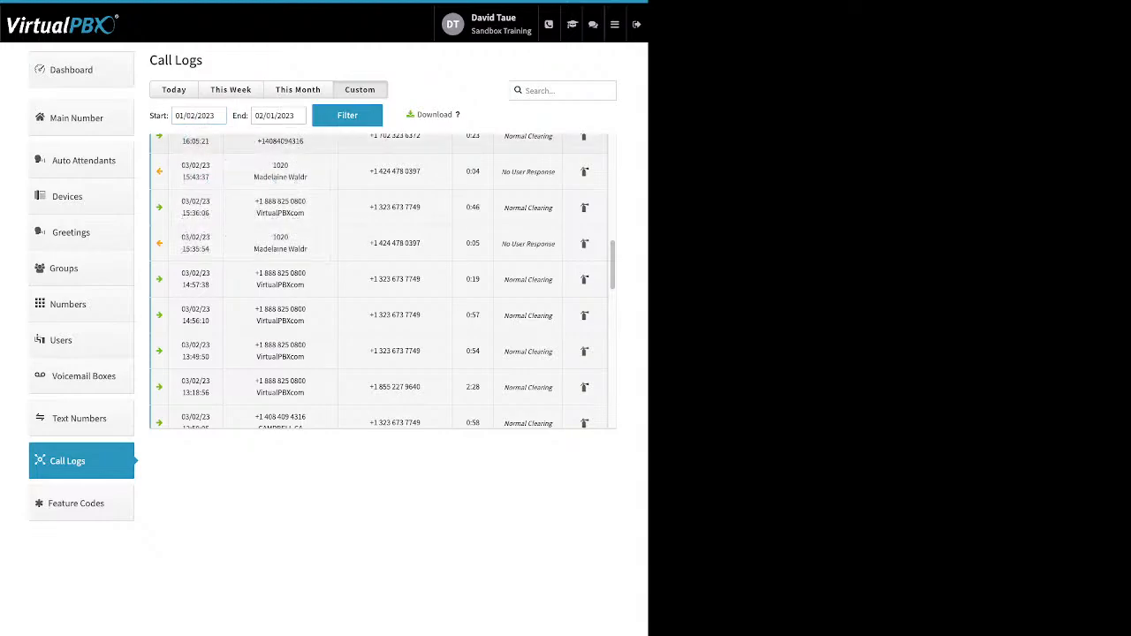
left_click(348, 115)
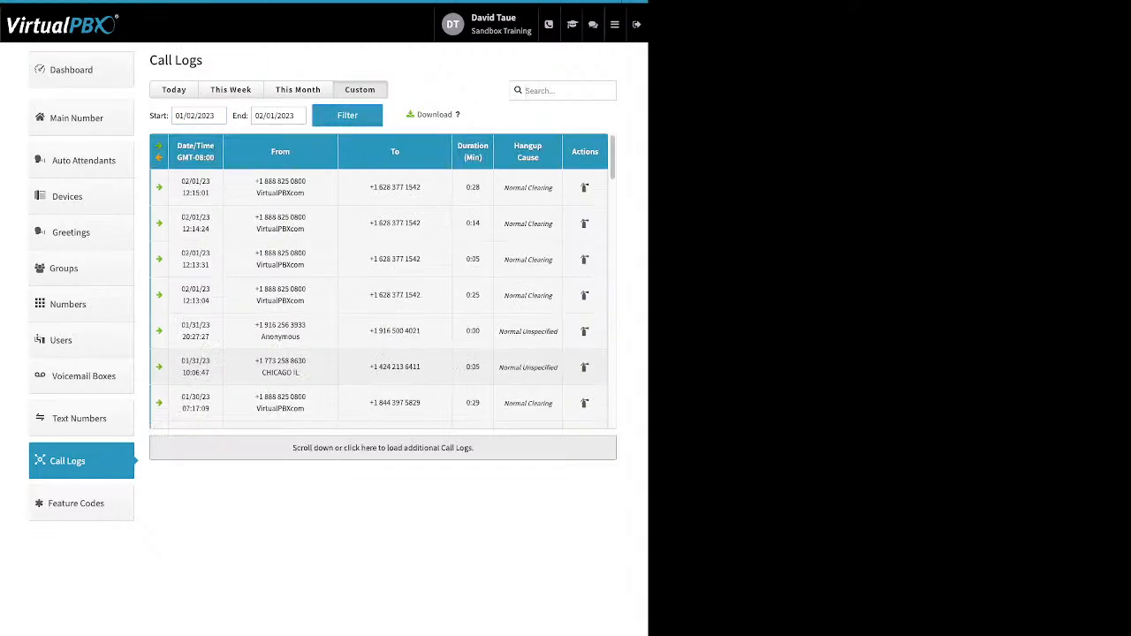
mouse_move(458, 115)
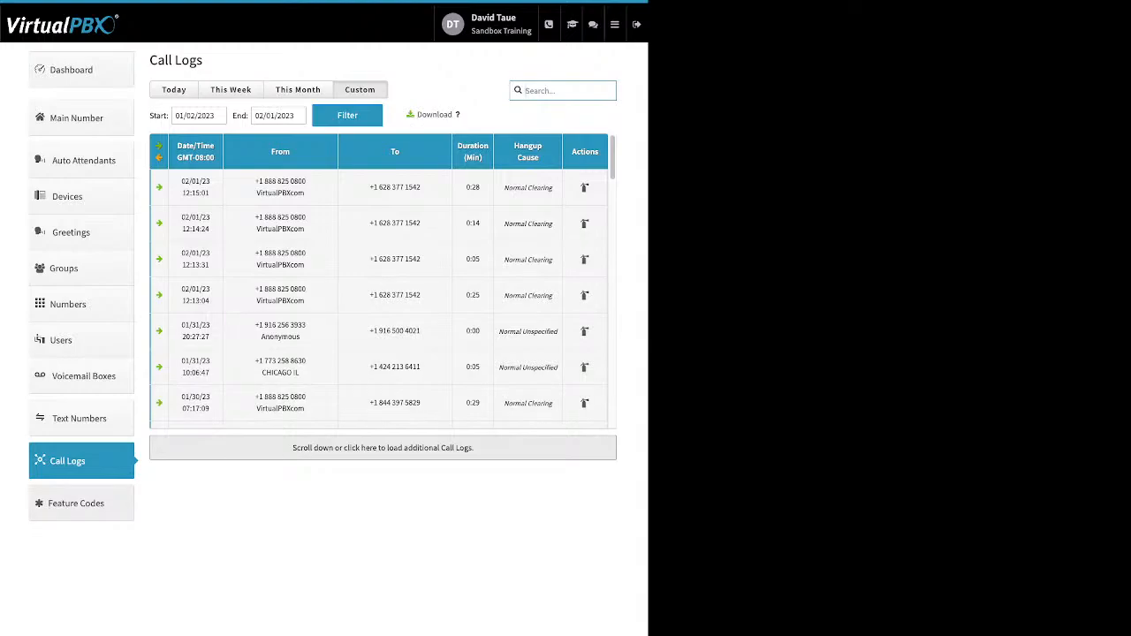
left_click(81, 504)
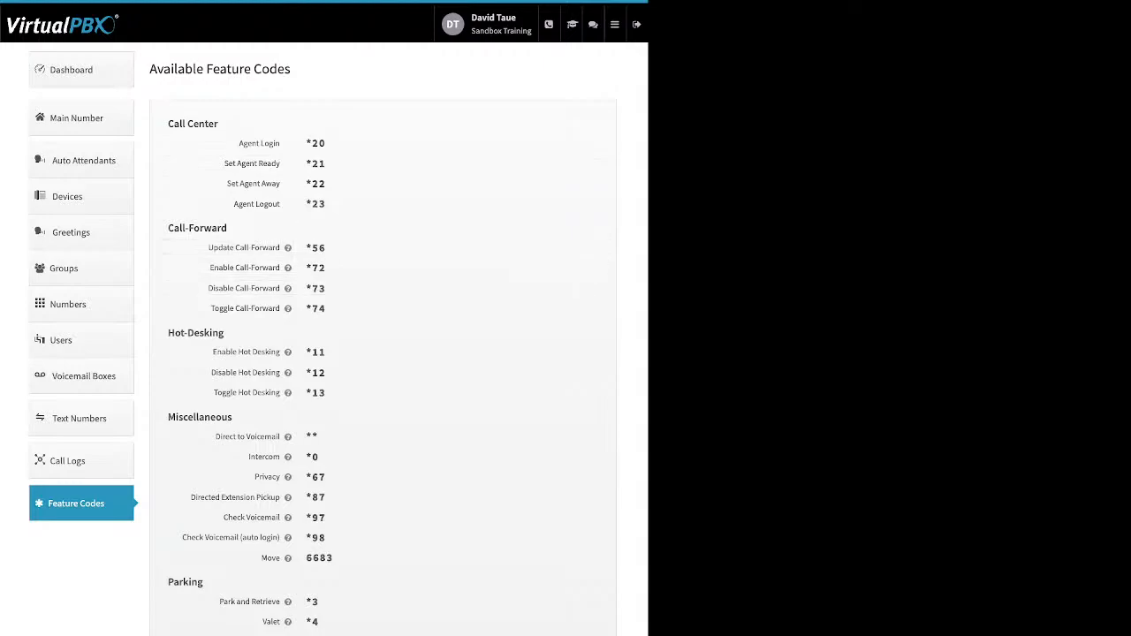
Choose Blacklists from the header menu to view available and selected blacklists
mouse_move(287, 248)
mouse_move(615, 25)
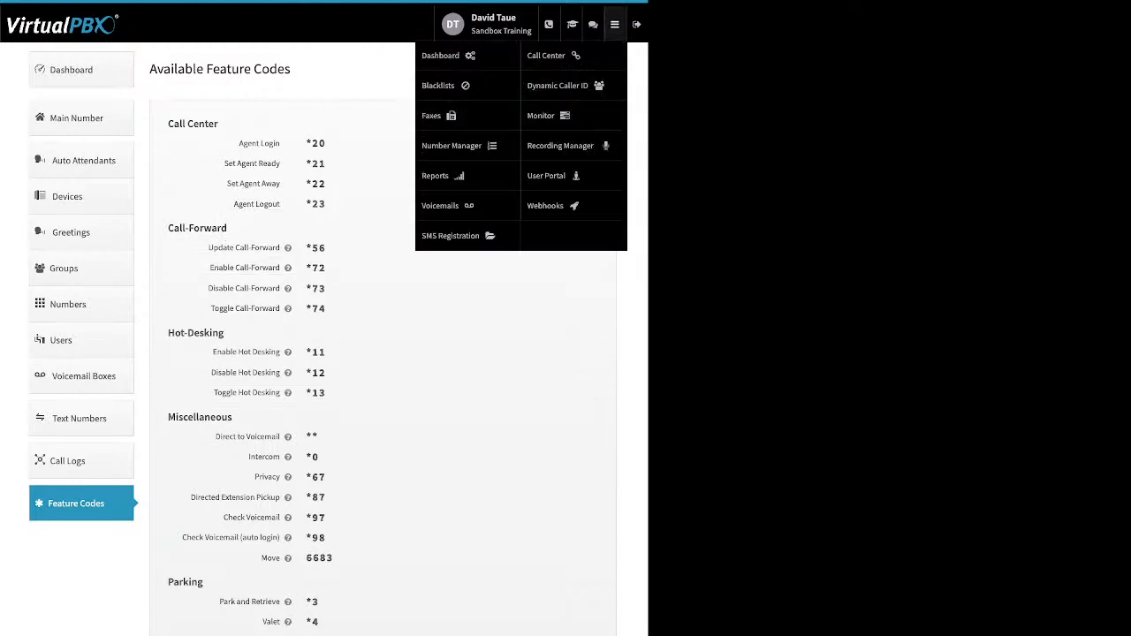
left_click(438, 85)
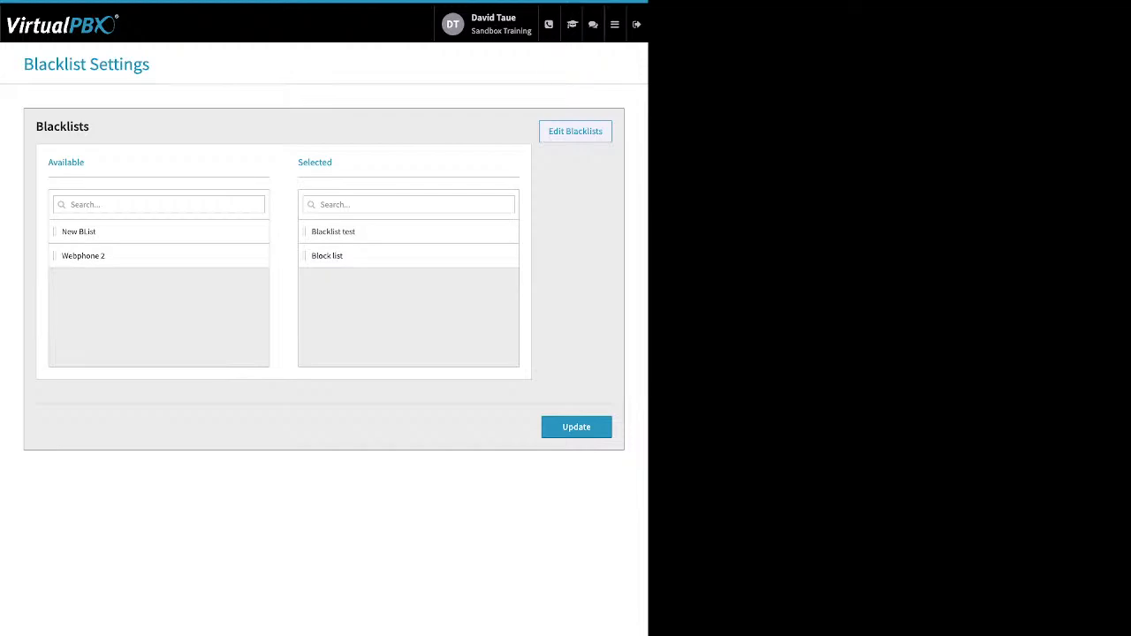
left_click(575, 132)
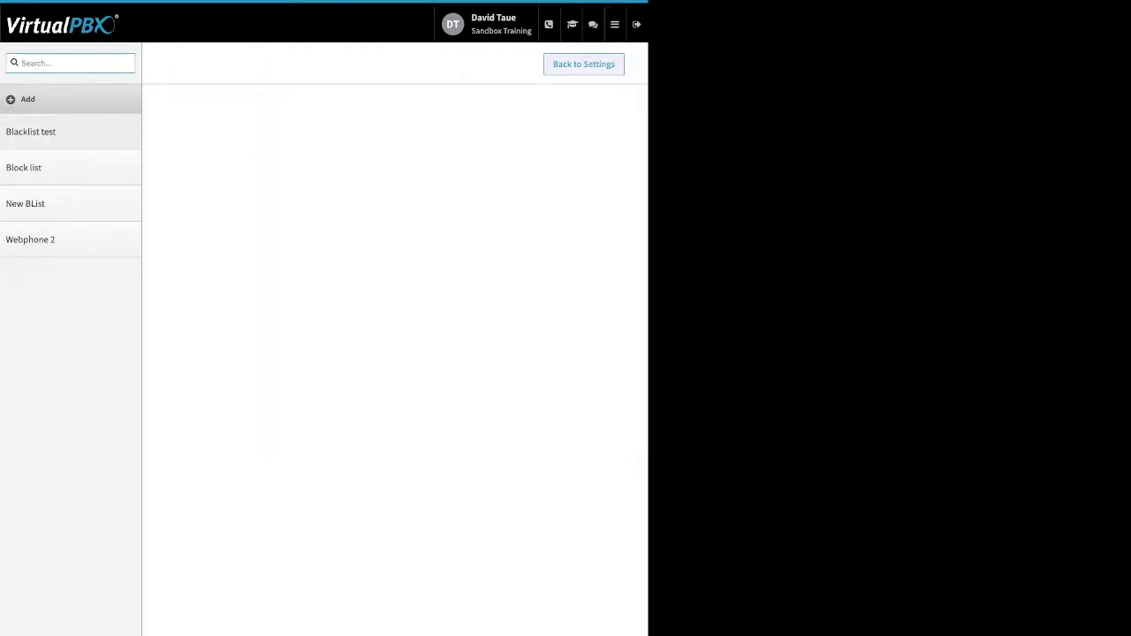
left_click(29, 99)
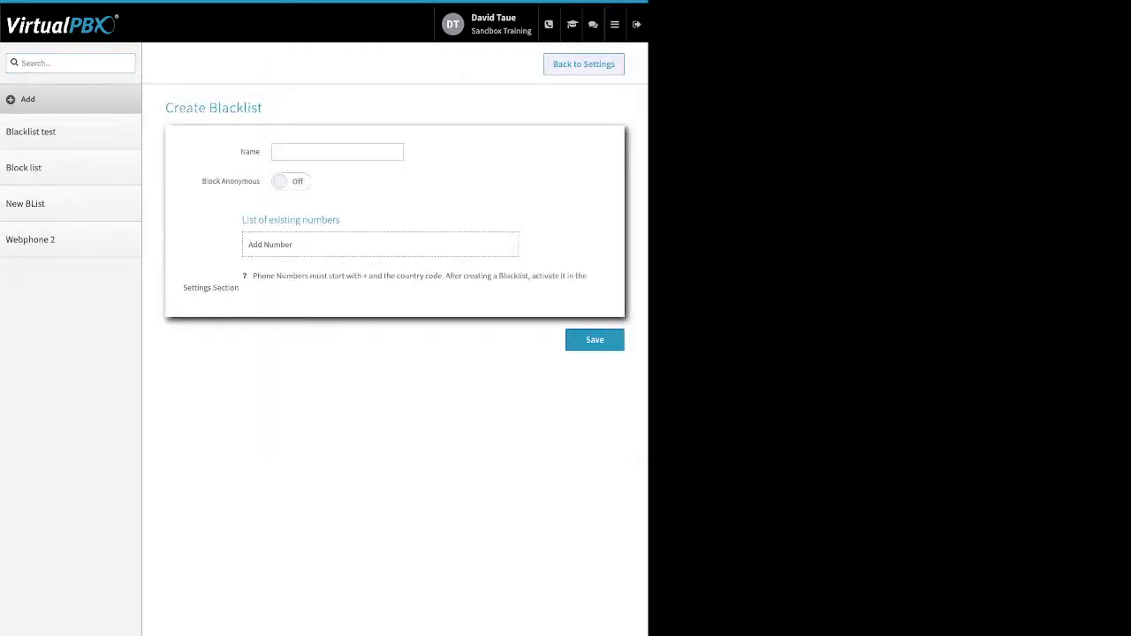
double_click(250, 152)
left_click_drag(202, 182, 260, 181)
left_click(291, 181)
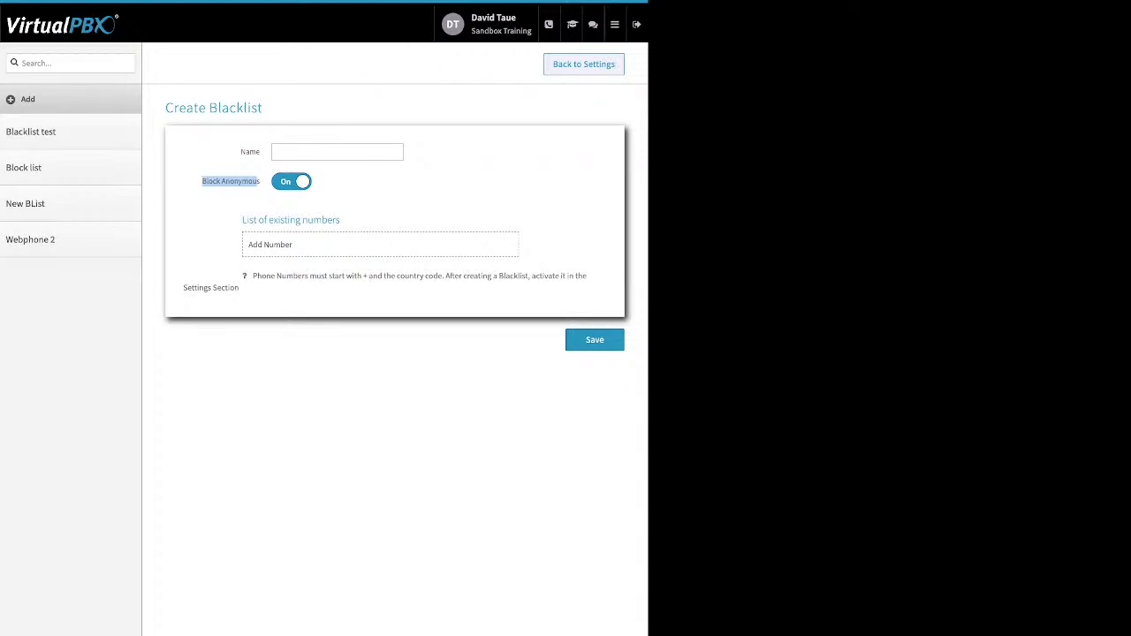
left_click(292, 181)
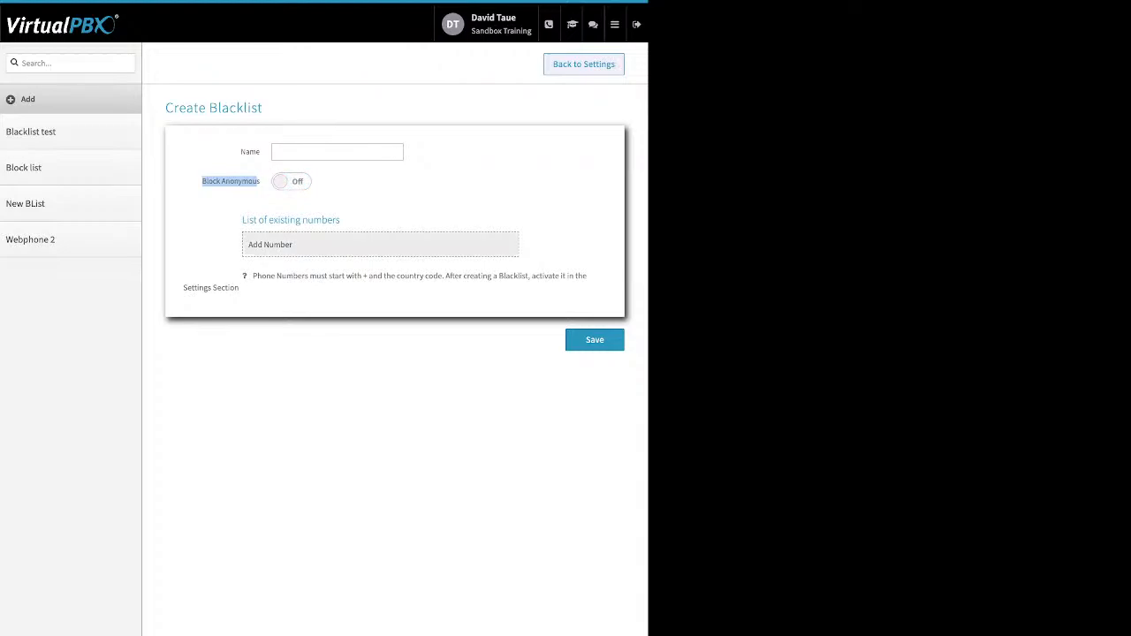
left_click(271, 244)
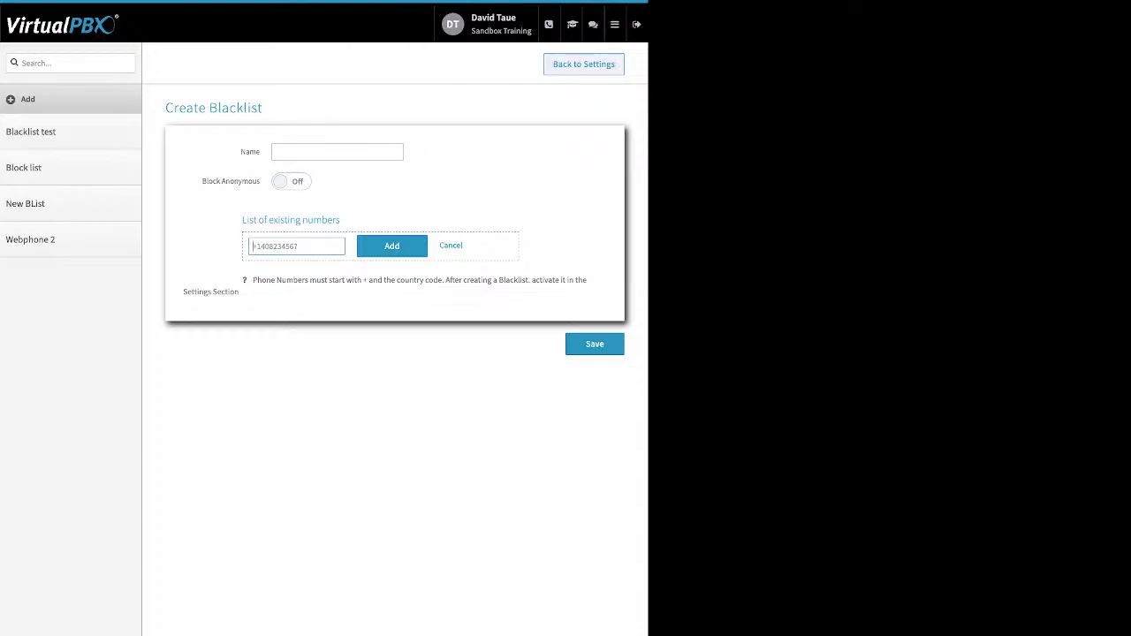
left_click(450, 246)
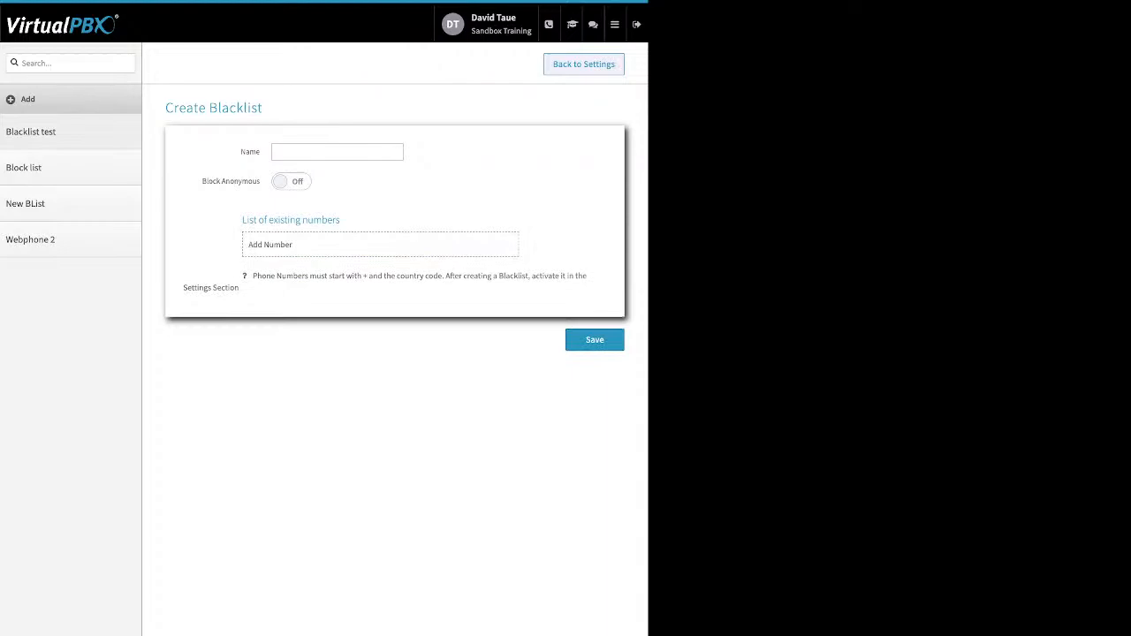
left_click(583, 64)
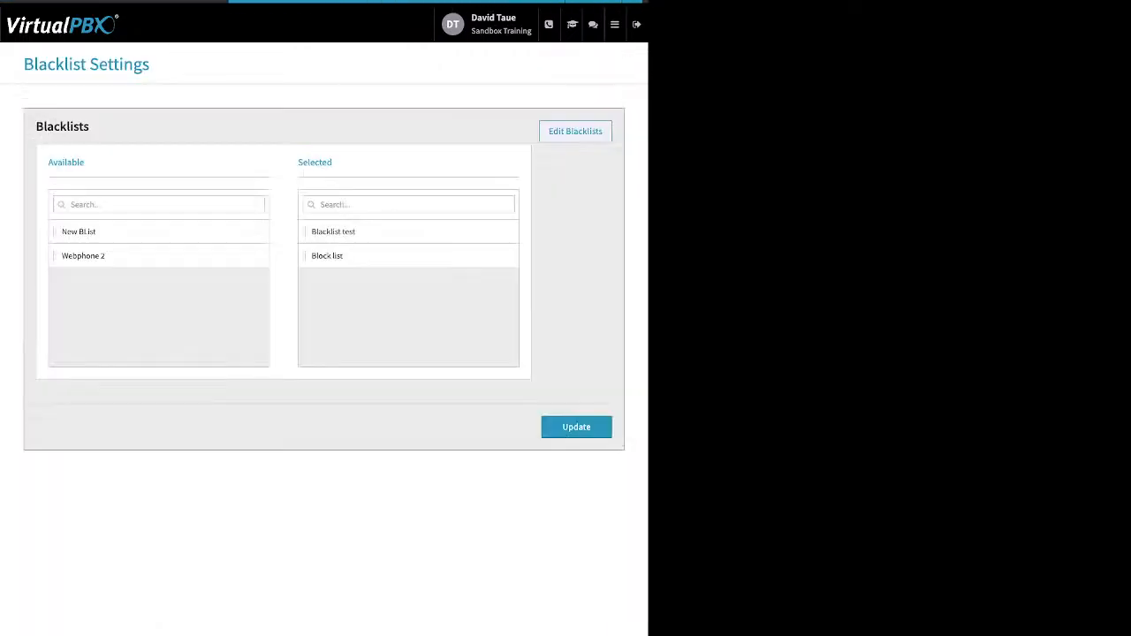
Move New BList into the Selected blacklists and click Update, then go to Faxes
left_click_drag(334, 163, 298, 162)
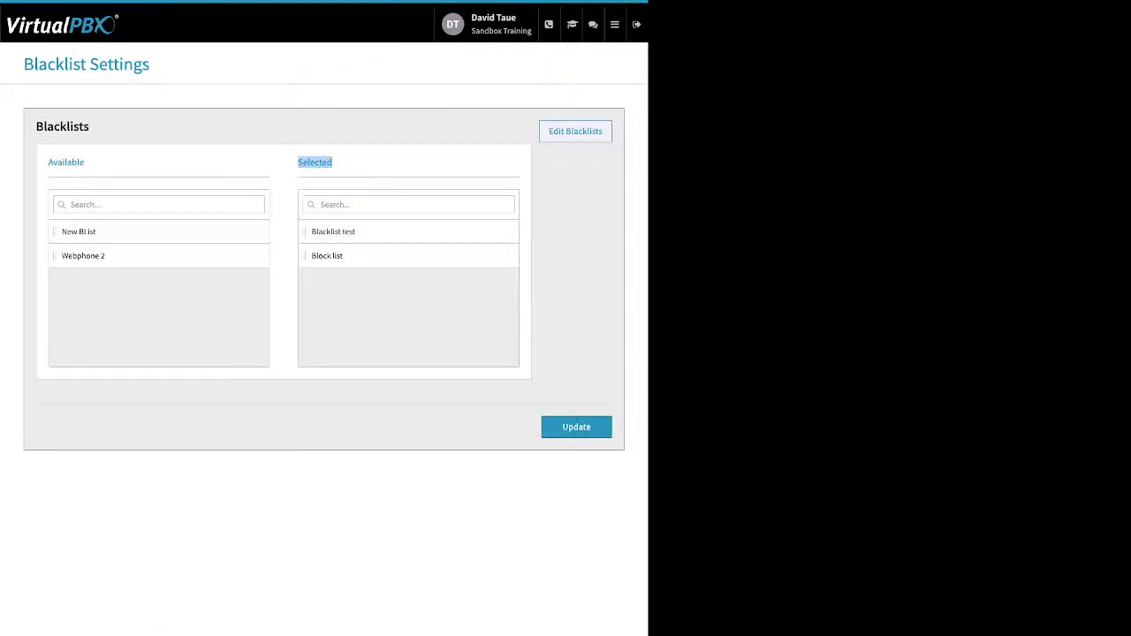
left_click_drag(79, 231, 389, 281)
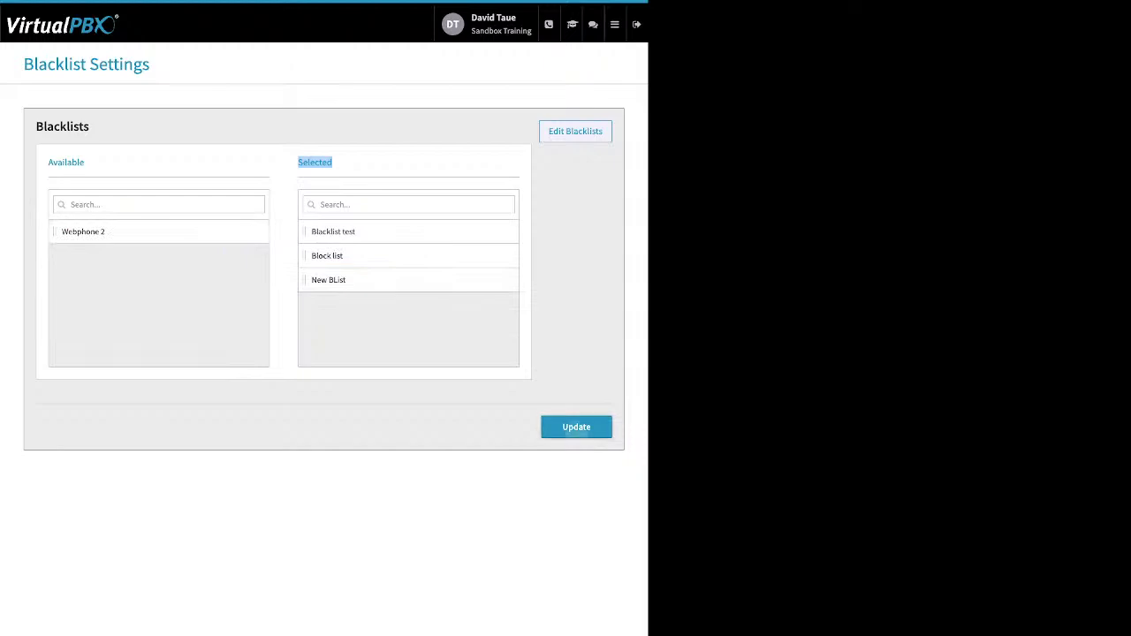
left_click(577, 428)
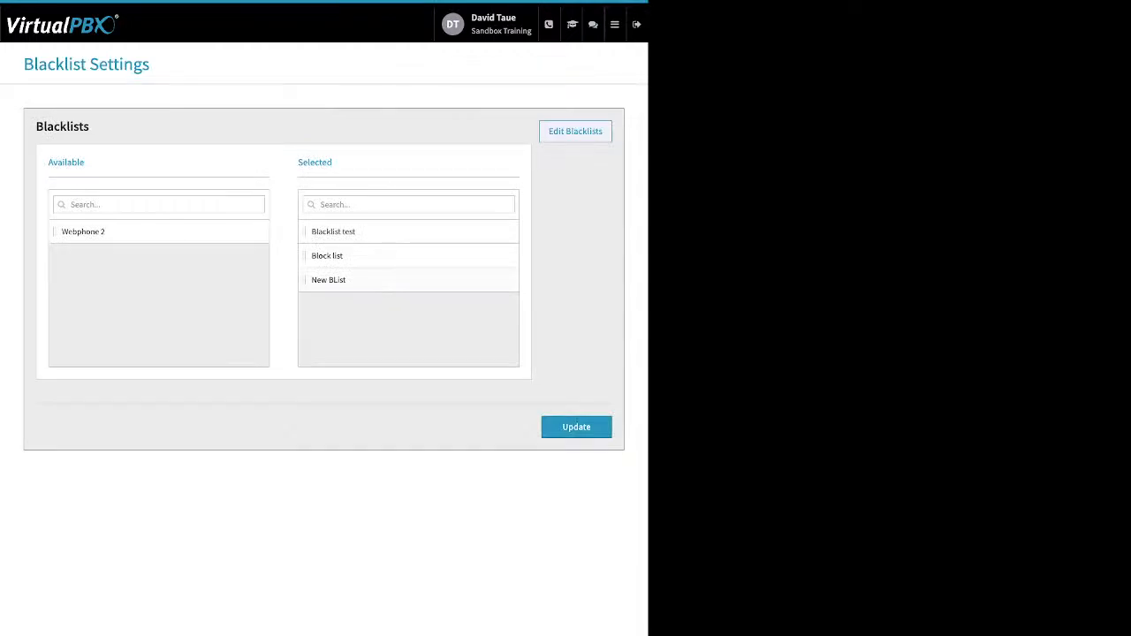
mouse_move(615, 24)
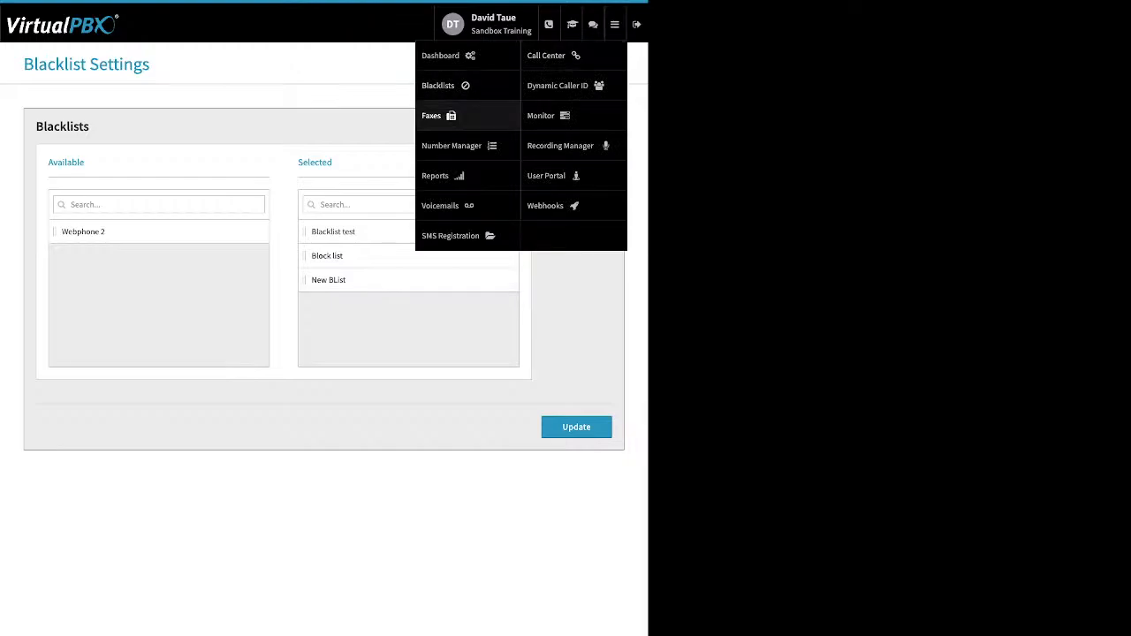
left_click(433, 115)
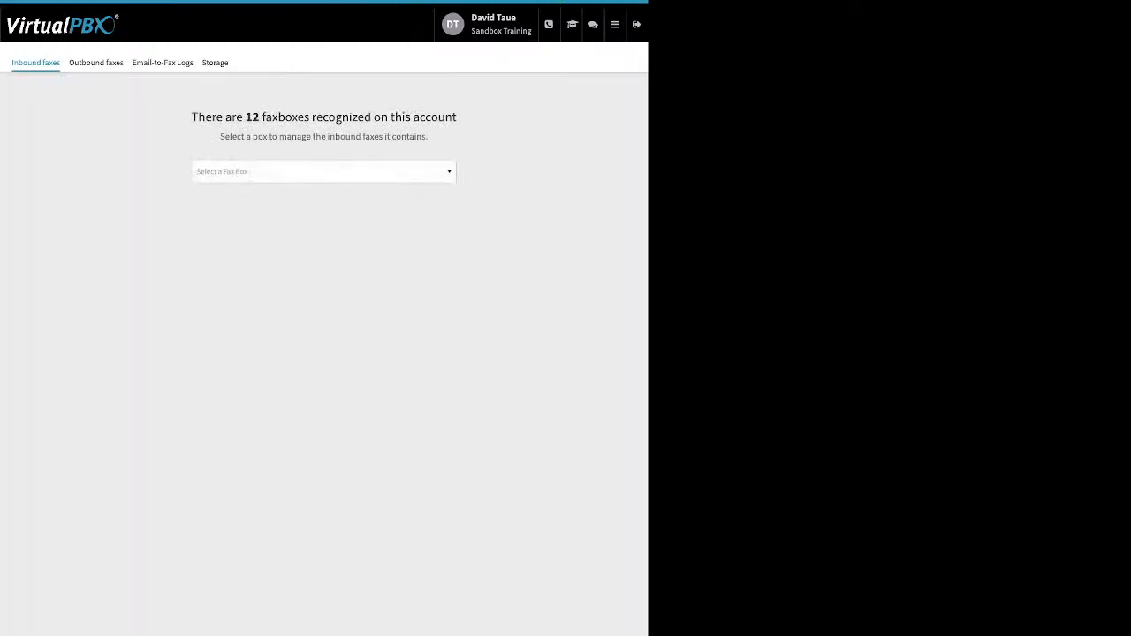
Choose the Main Faxbox to list its inbound faxes, ticking and clearing select-all
left_click(323, 171)
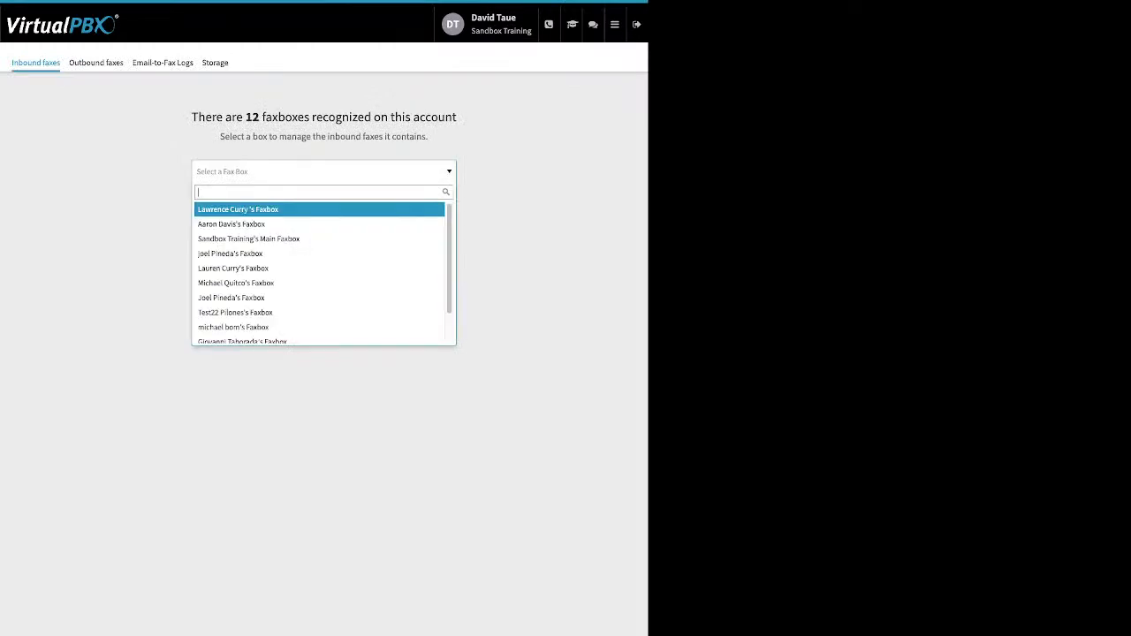
key("Down")
key("Down")
key("Return")
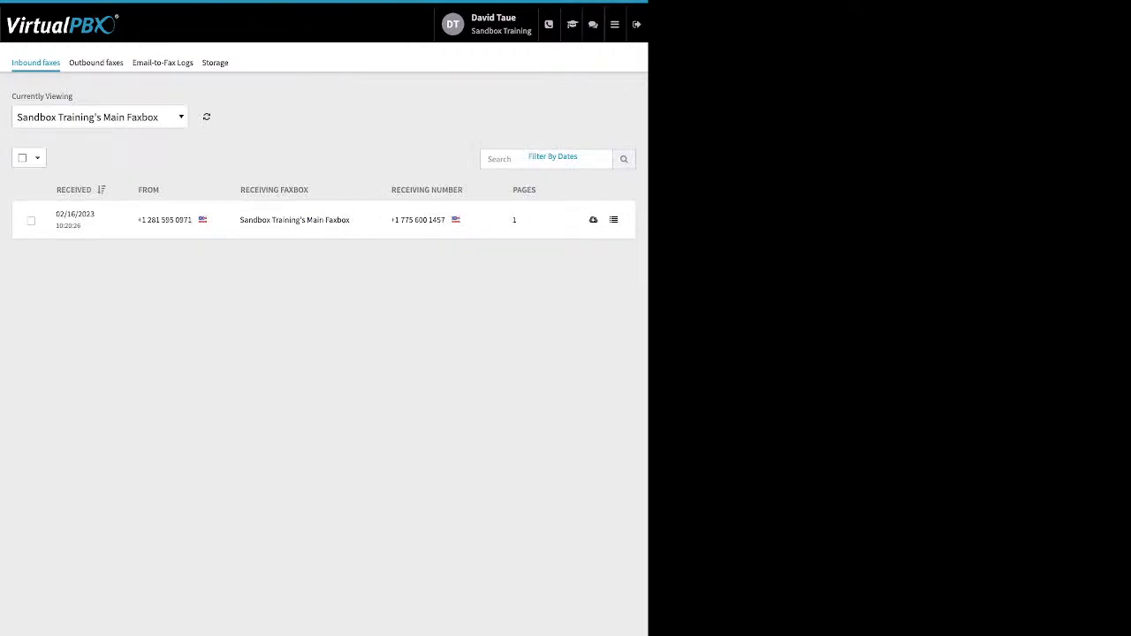
left_click(23, 158)
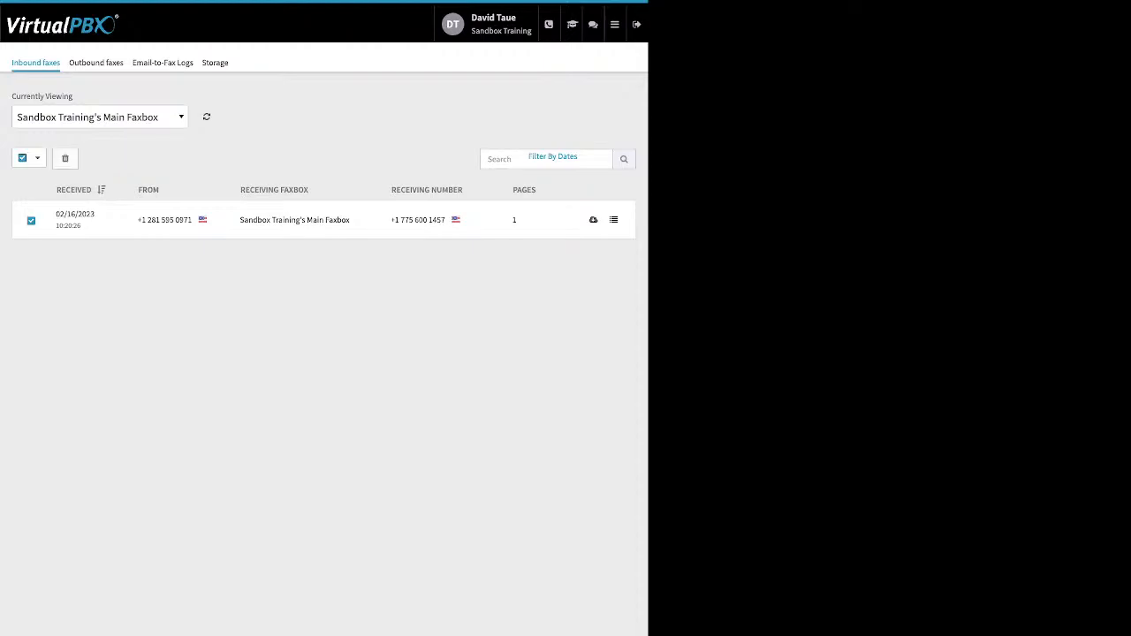
left_click(23, 158)
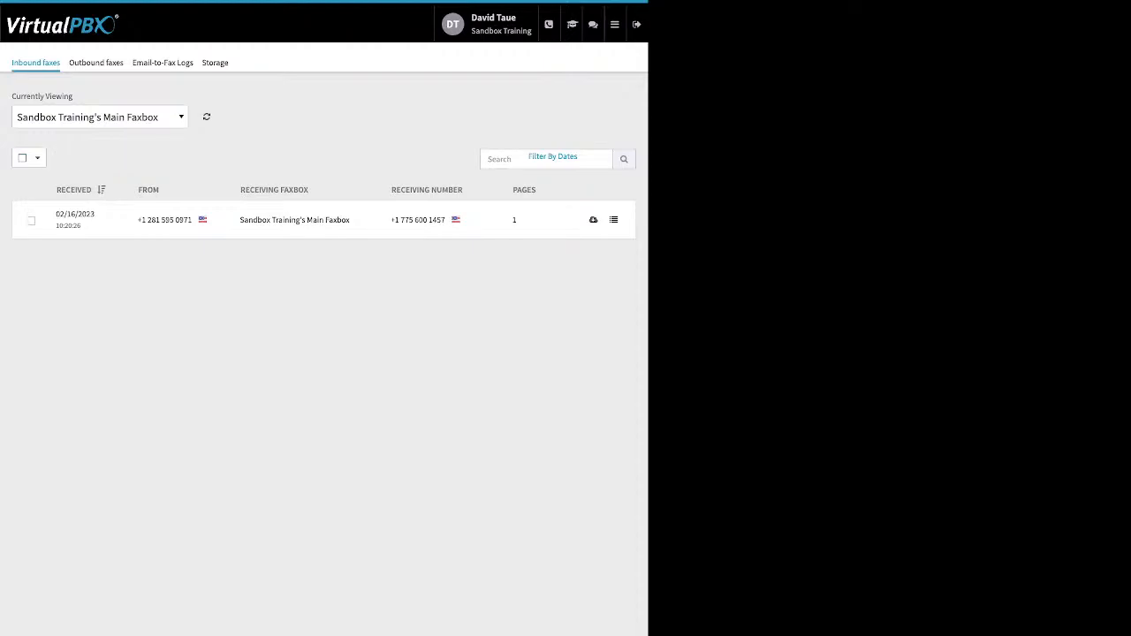
left_click(96, 63)
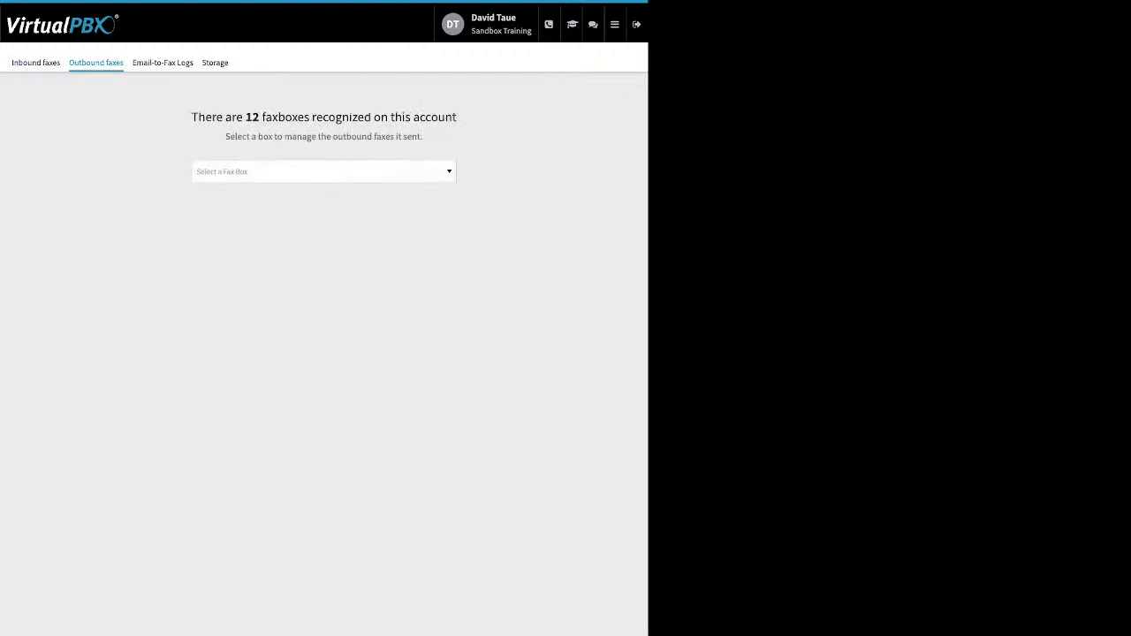
Pick Sandbox Training's Main Faxbox and review the FAILED outbound fax's details
left_click(323, 171)
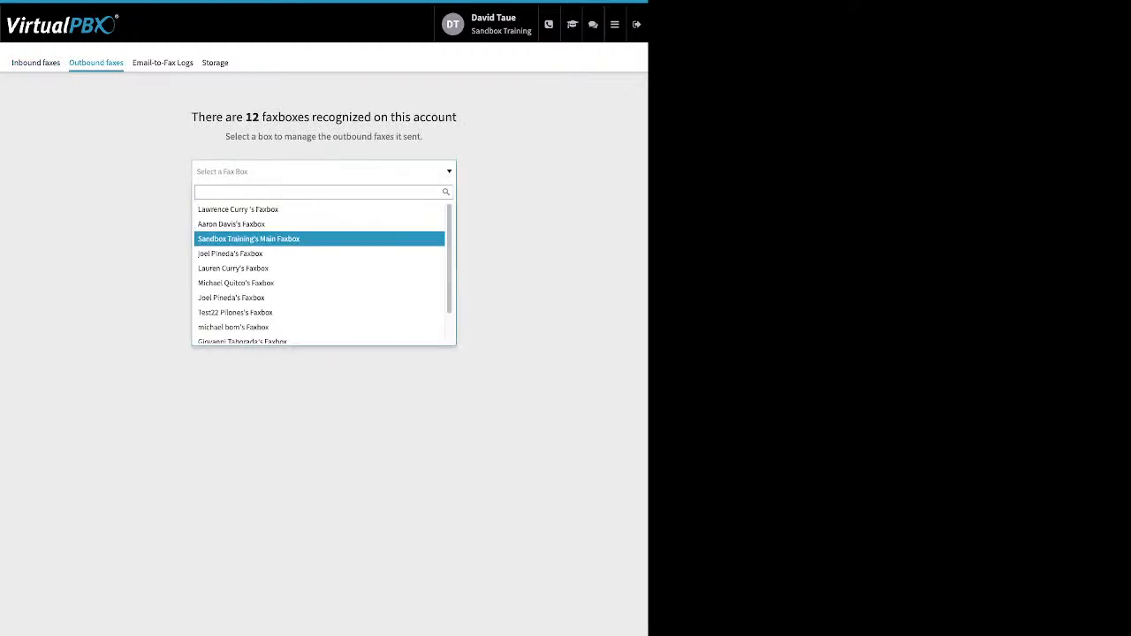
left_click(249, 238)
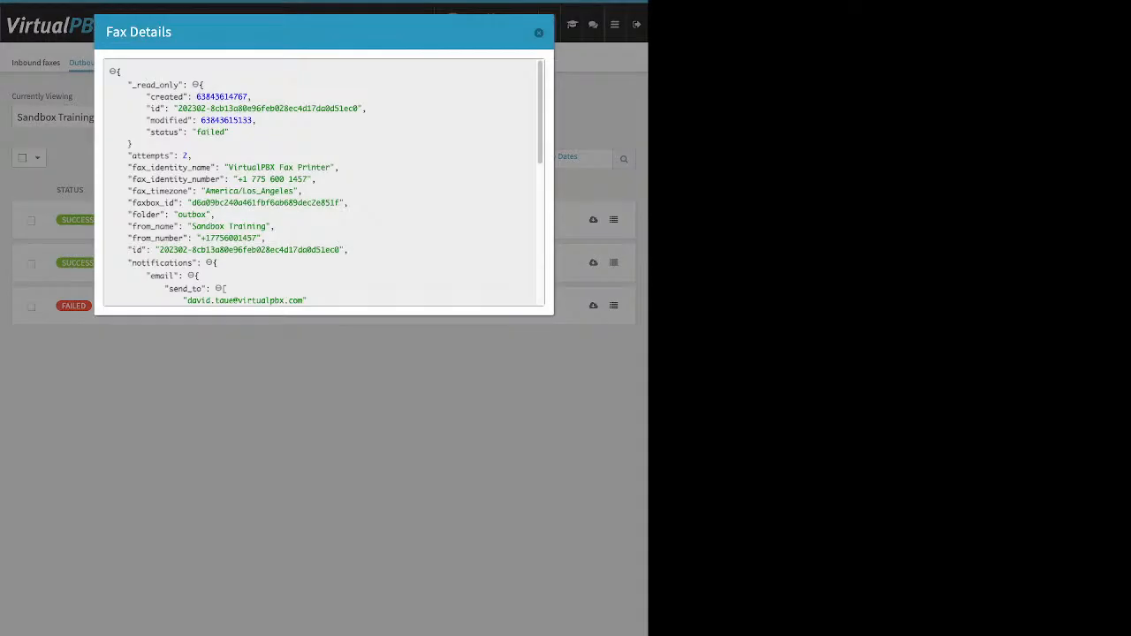
left_click_drag(229, 132, 202, 133)
scroll(323, 181, "down", 6)
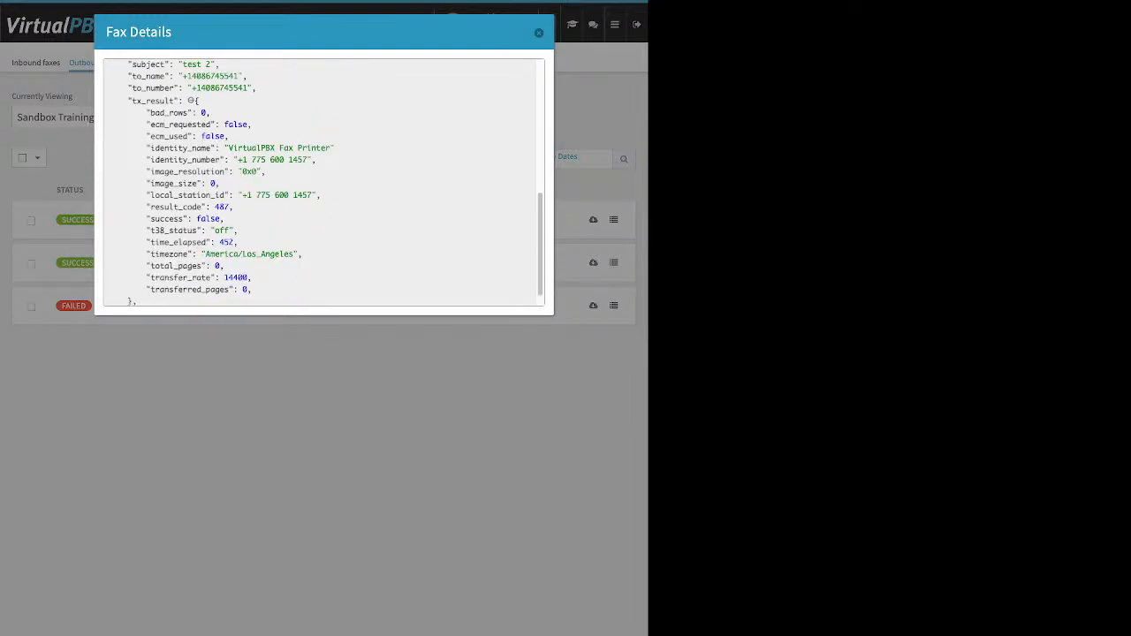
scroll(323, 181, "down", 1)
scroll(322, 182, "up", 2)
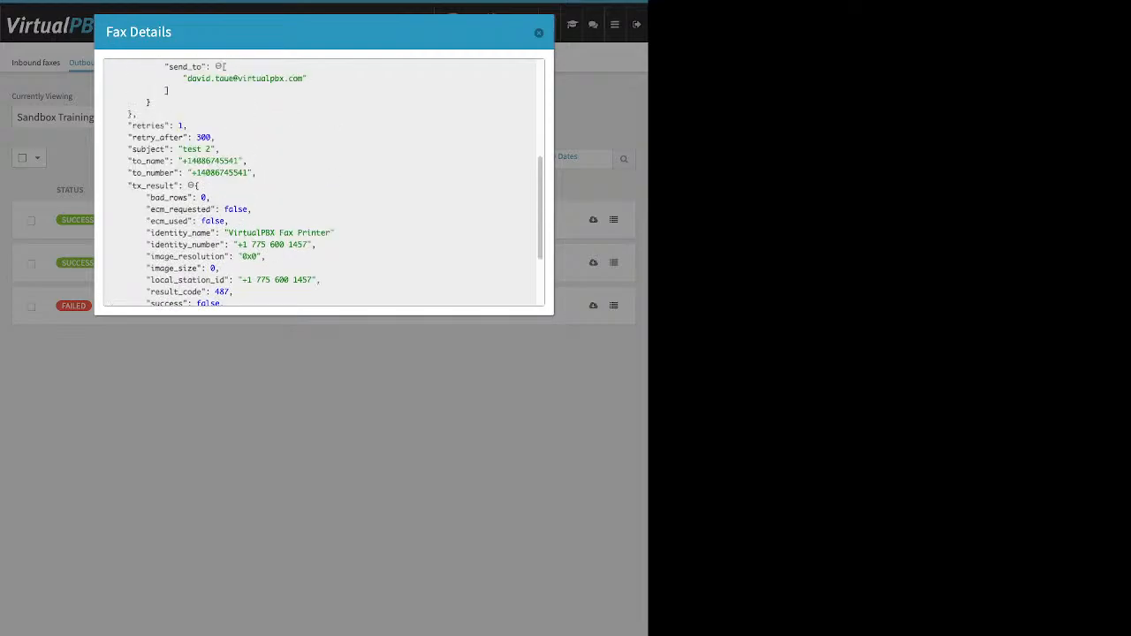
key("Escape")
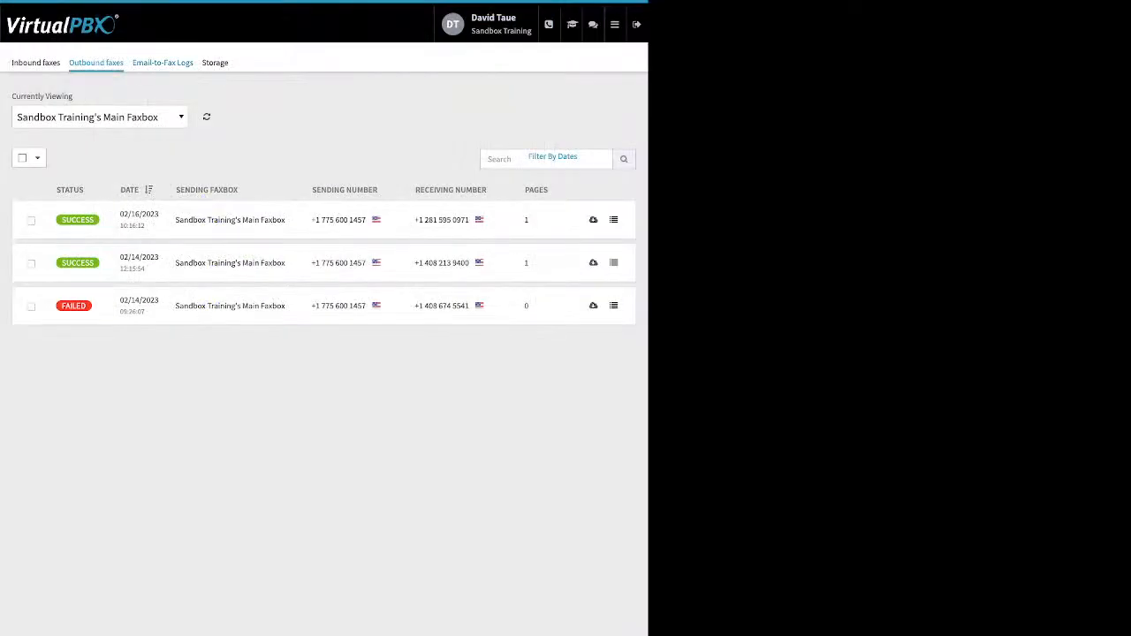
Switch to Email-to-Fax Logs and check the 'no valid attachment' error entry
left_click(162, 63)
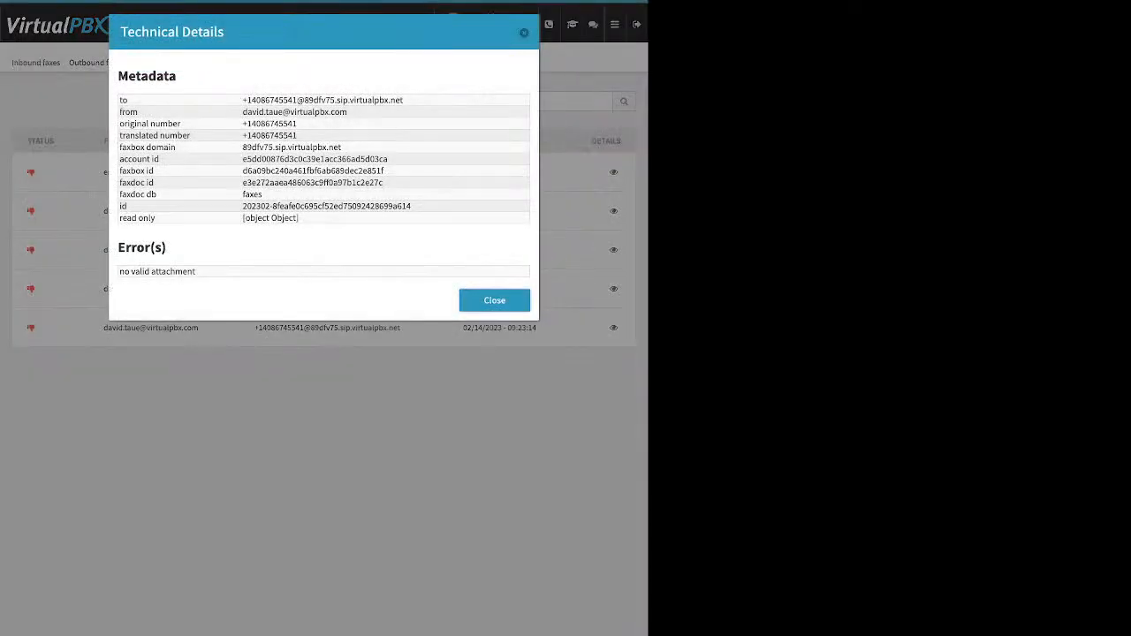
left_click_drag(117, 248, 196, 272)
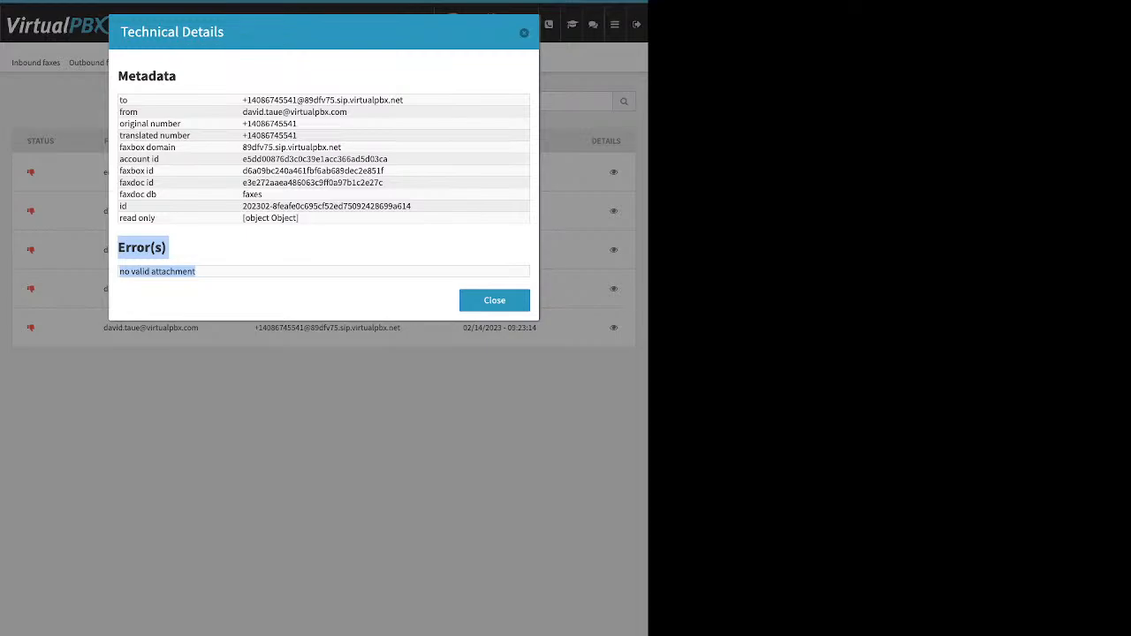
key("Escape")
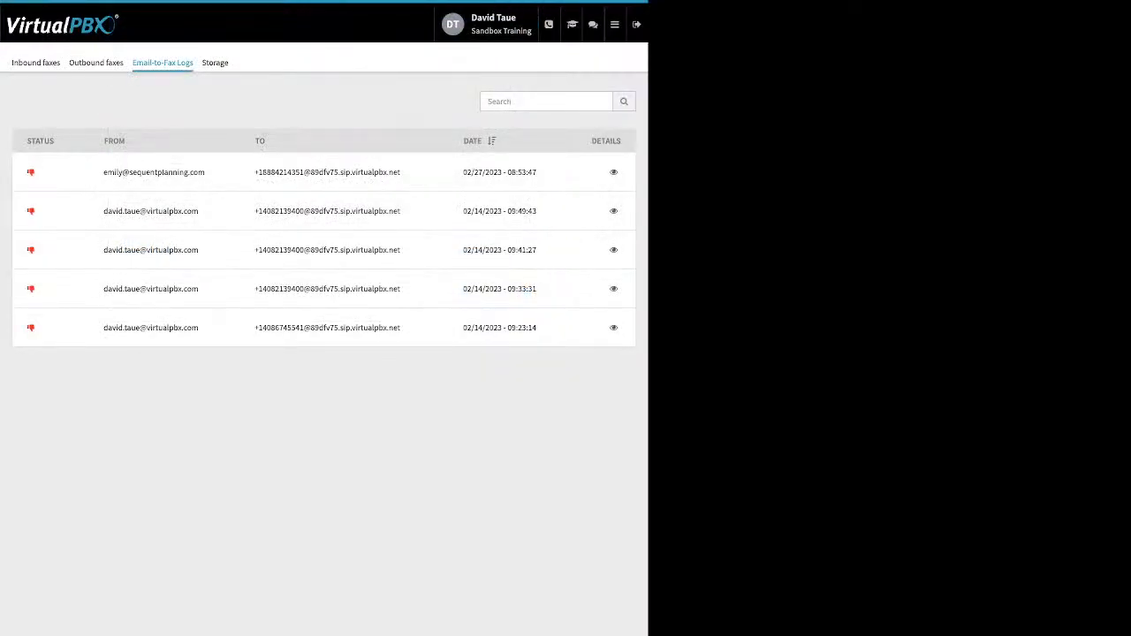
View the newest email-to-fax attempt's errors: sender not an account user, no rules matched
left_click(613, 172)
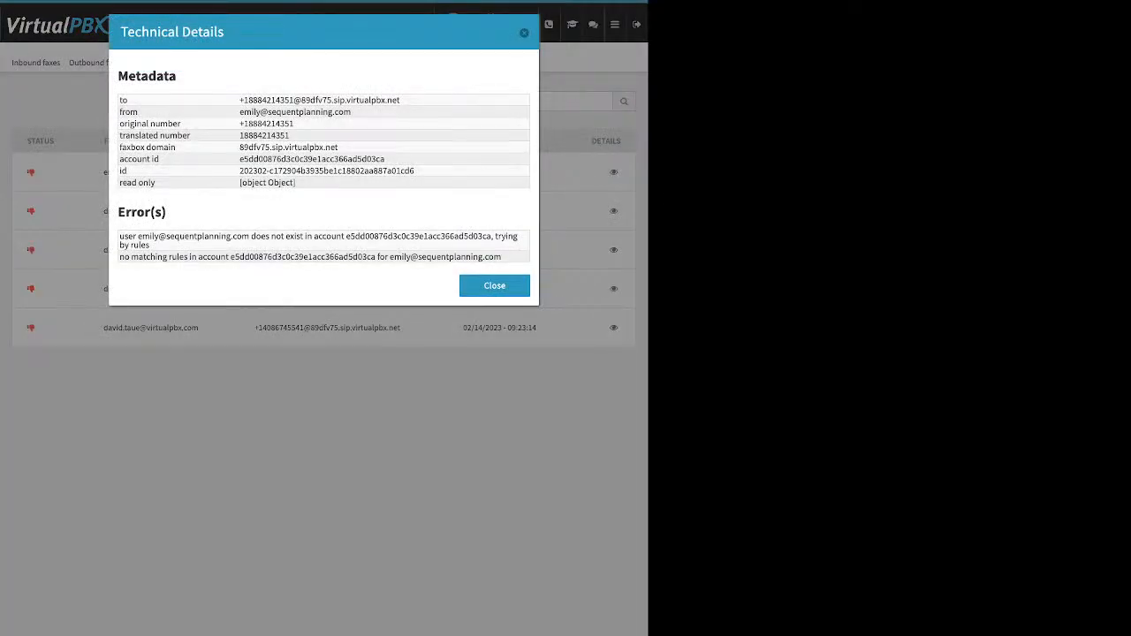
triple_click(318, 237)
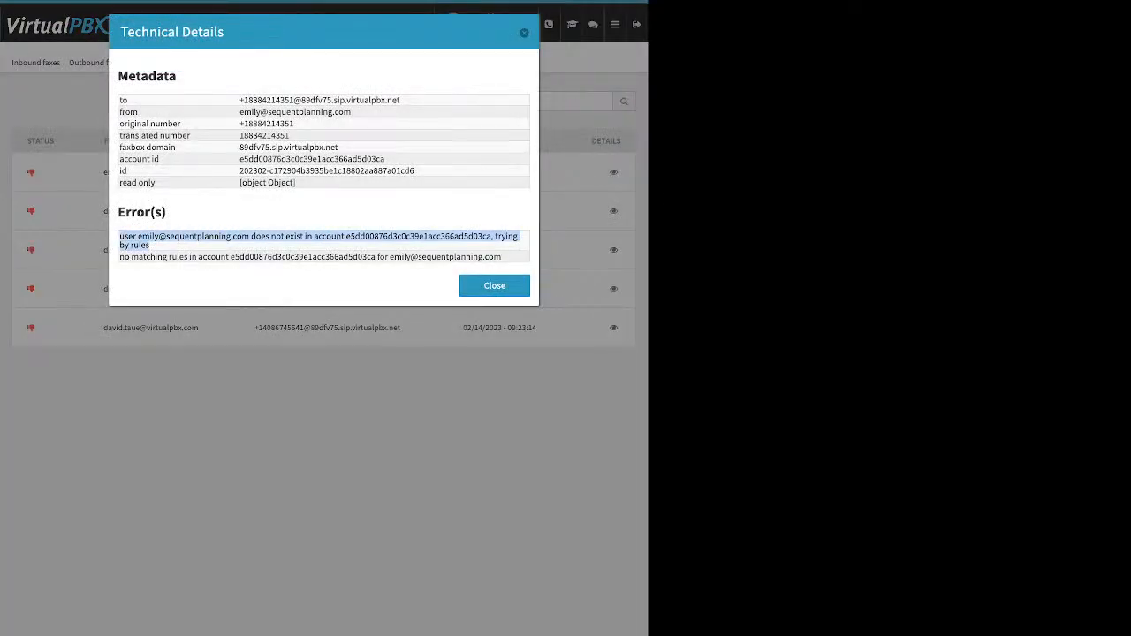
left_click(494, 285)
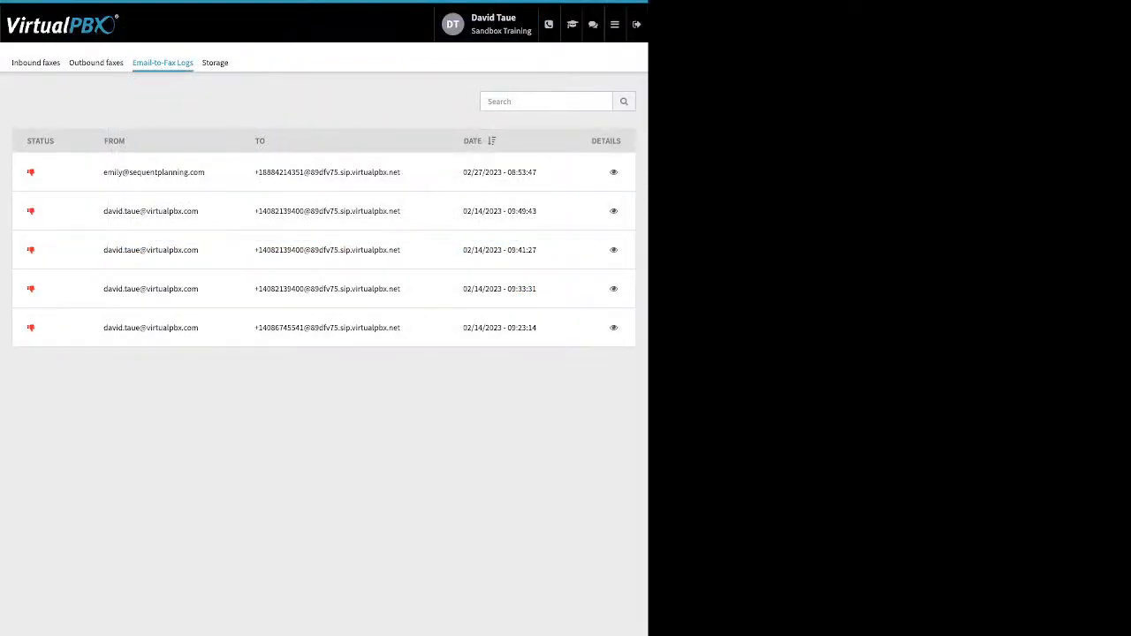
mouse_move(615, 25)
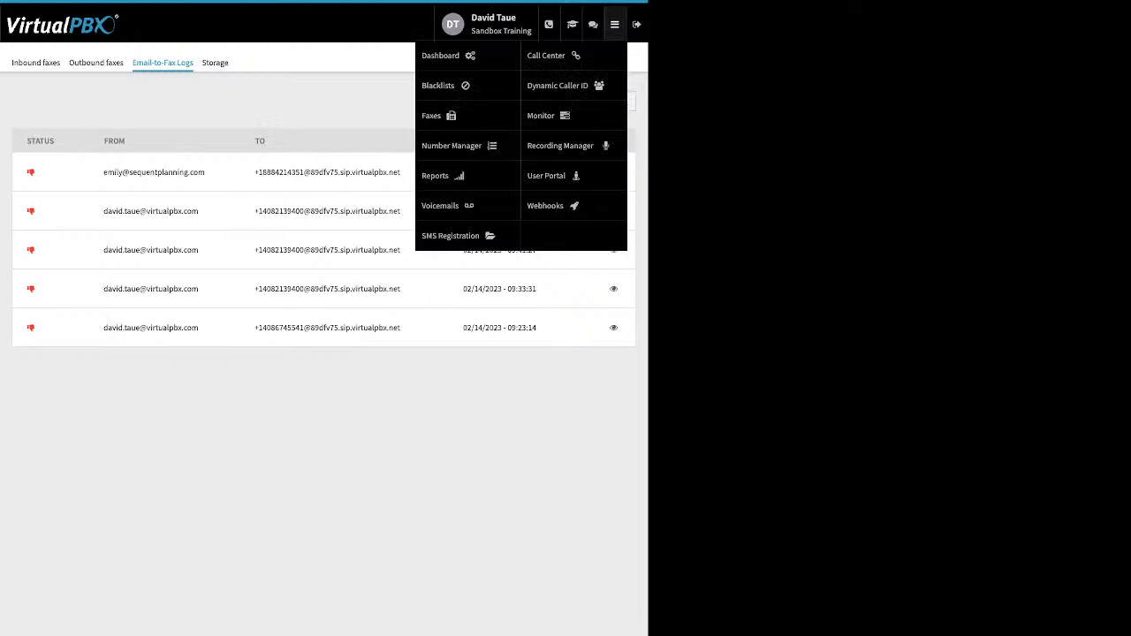
Open Number Manager to show the seven spare numbers, then go to Voicemails
left_click(451, 146)
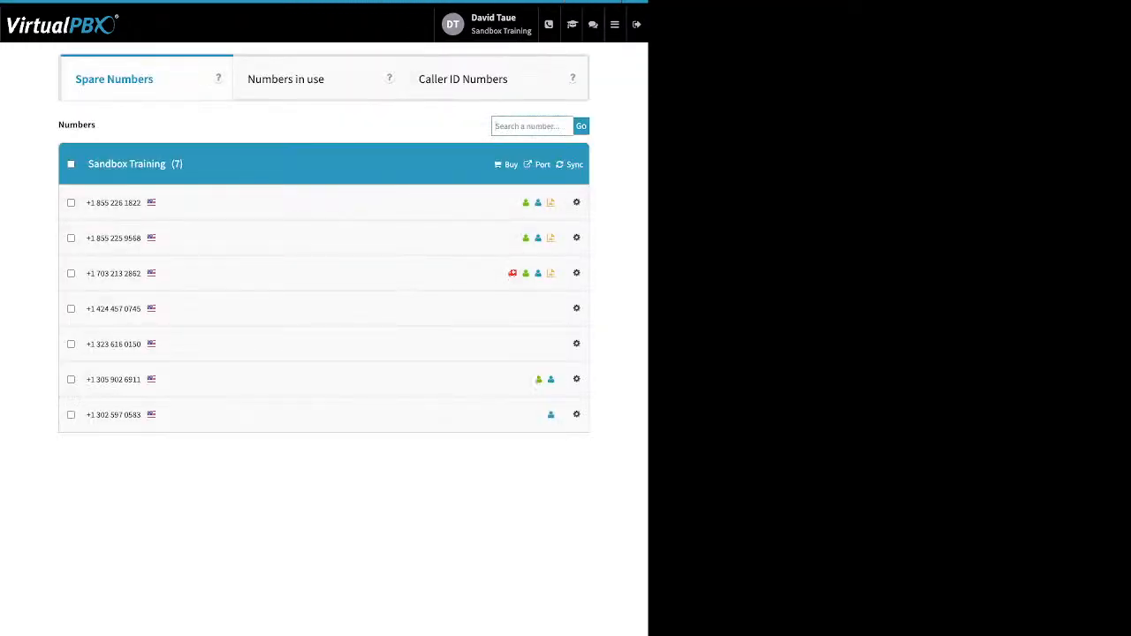
mouse_move(615, 24)
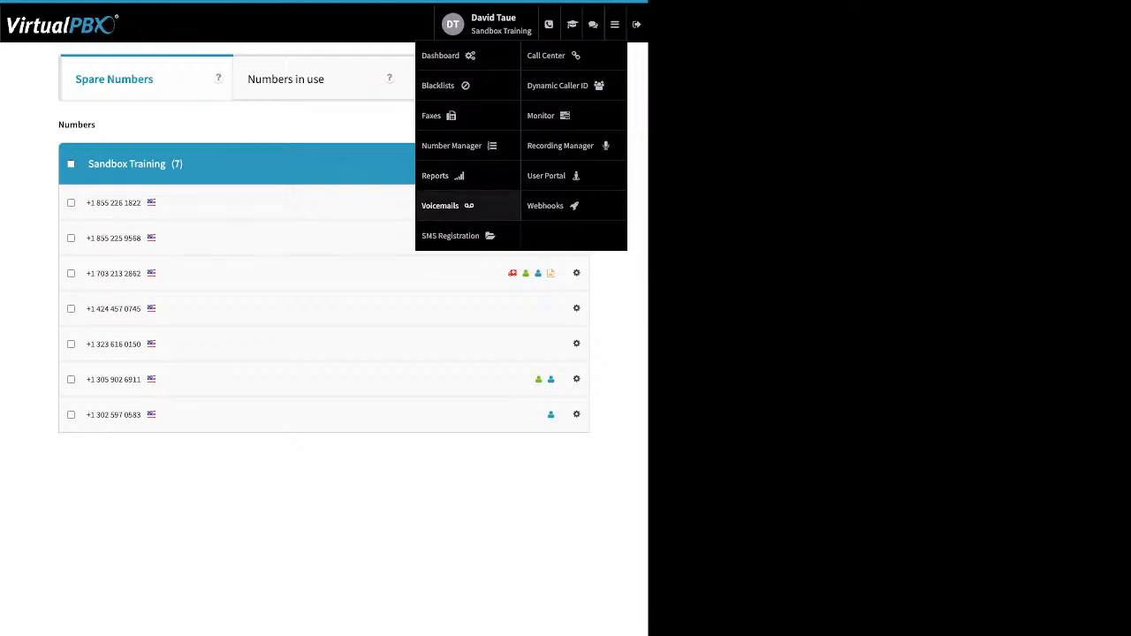
left_click(440, 205)
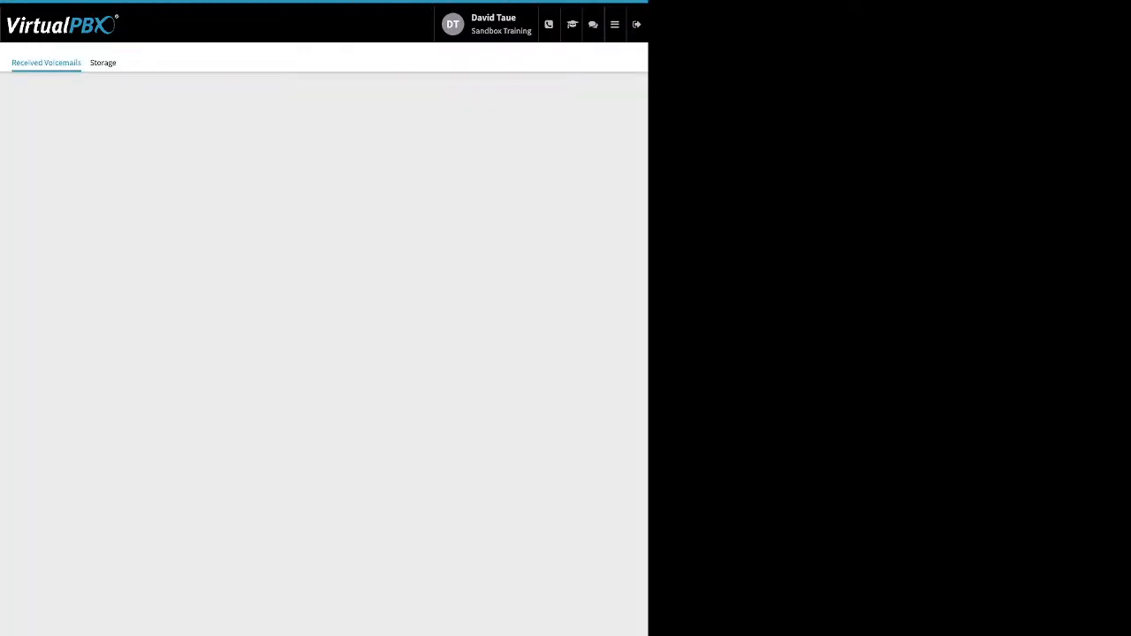
Search the voicemail box list and open the account owner's VMBox
left_click(324, 183)
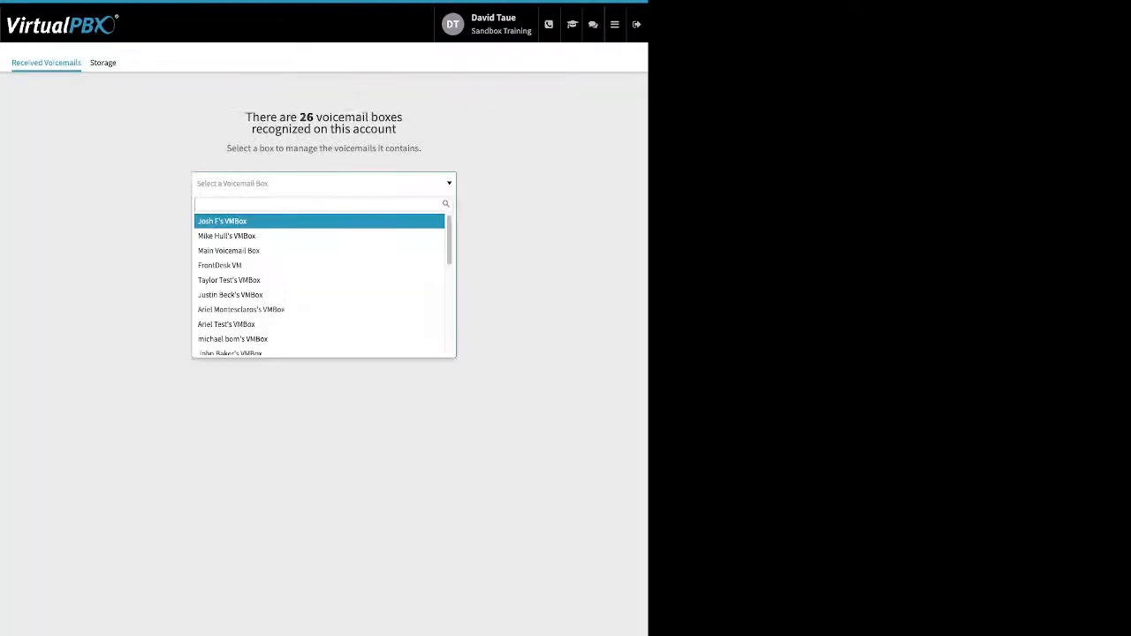
type("da")
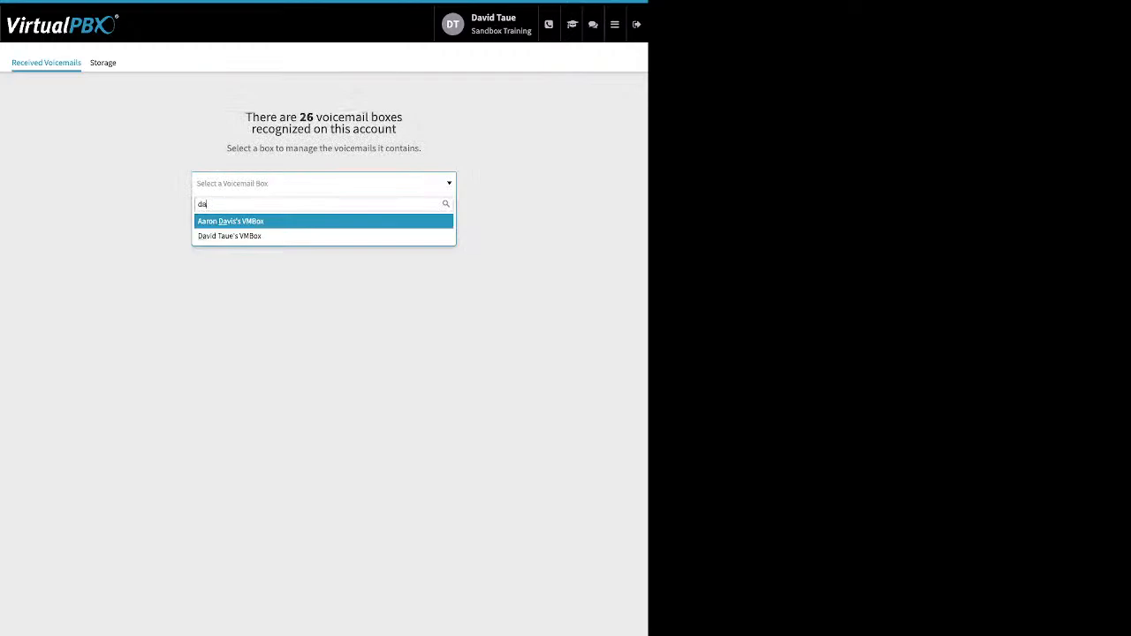
key("Down")
key("Return")
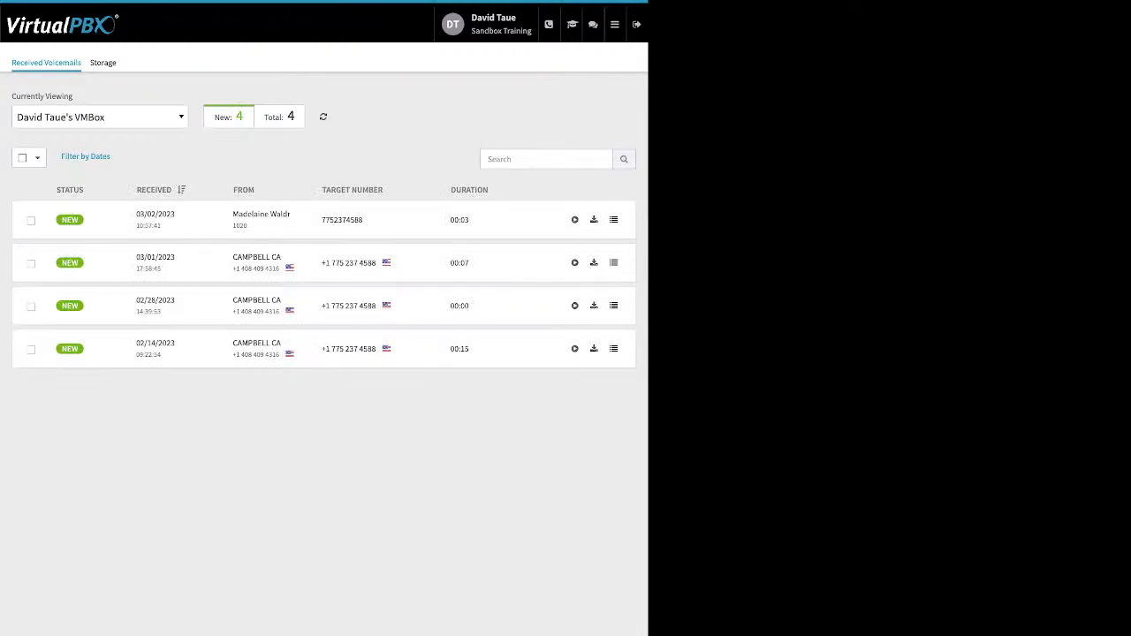
Tick the newest voicemail and check the Move To and Mark As options without changing anything
left_click(31, 221)
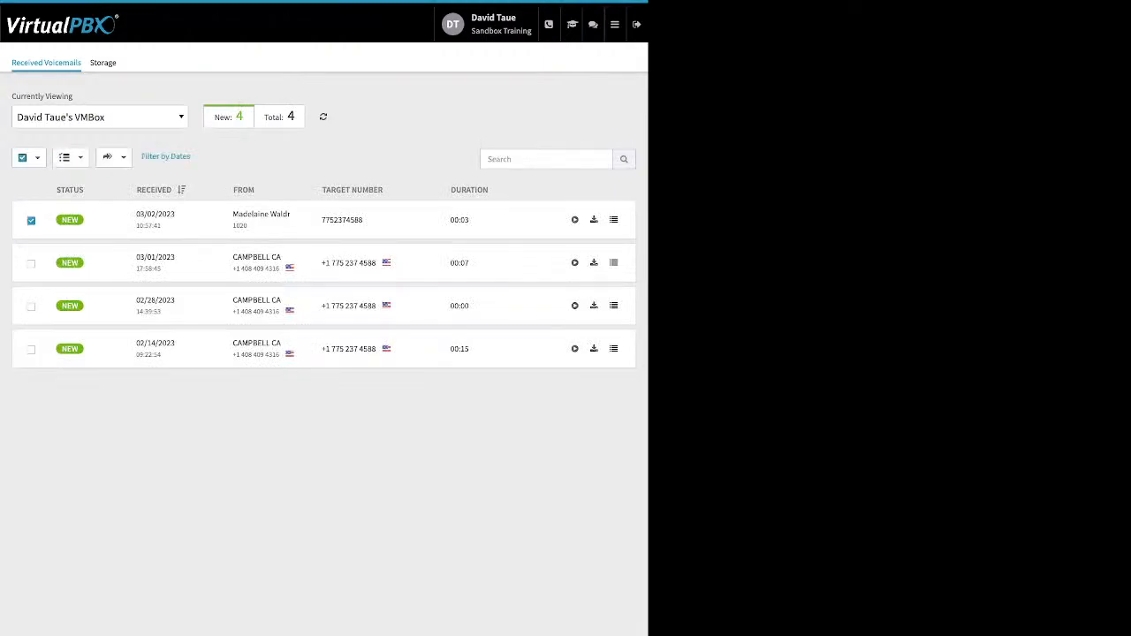
left_click(113, 156)
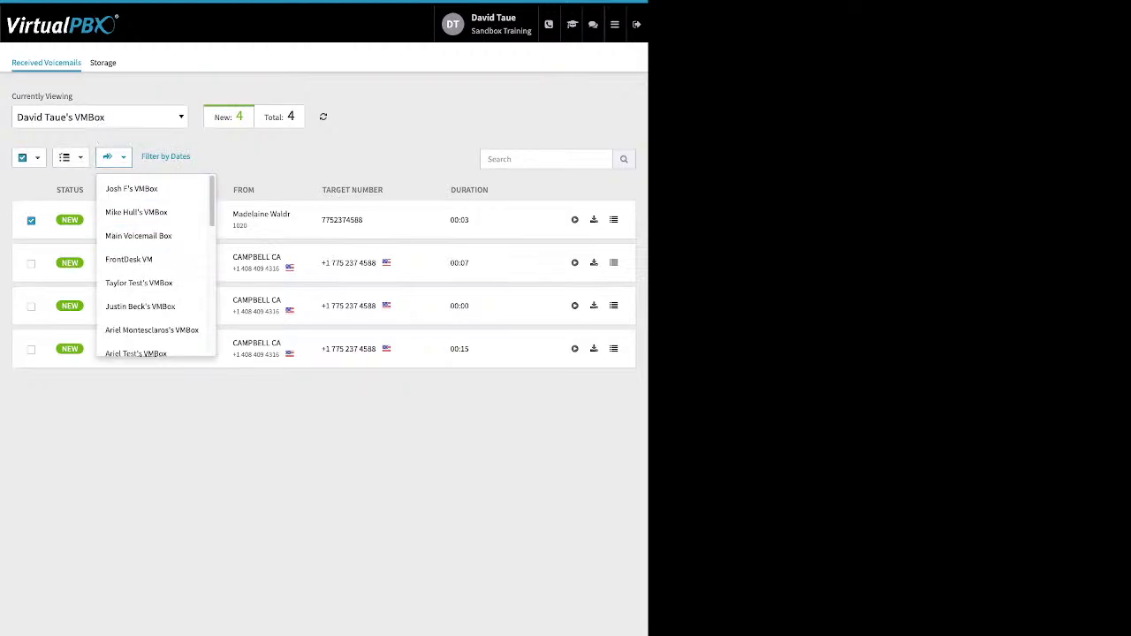
left_click(113, 157)
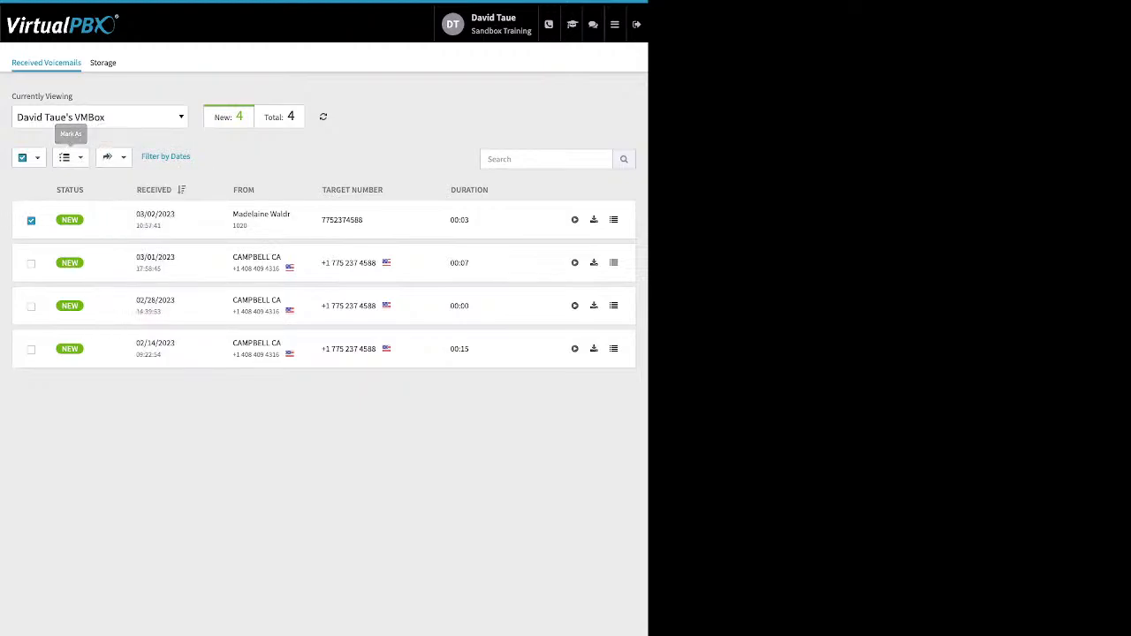
left_click(69, 158)
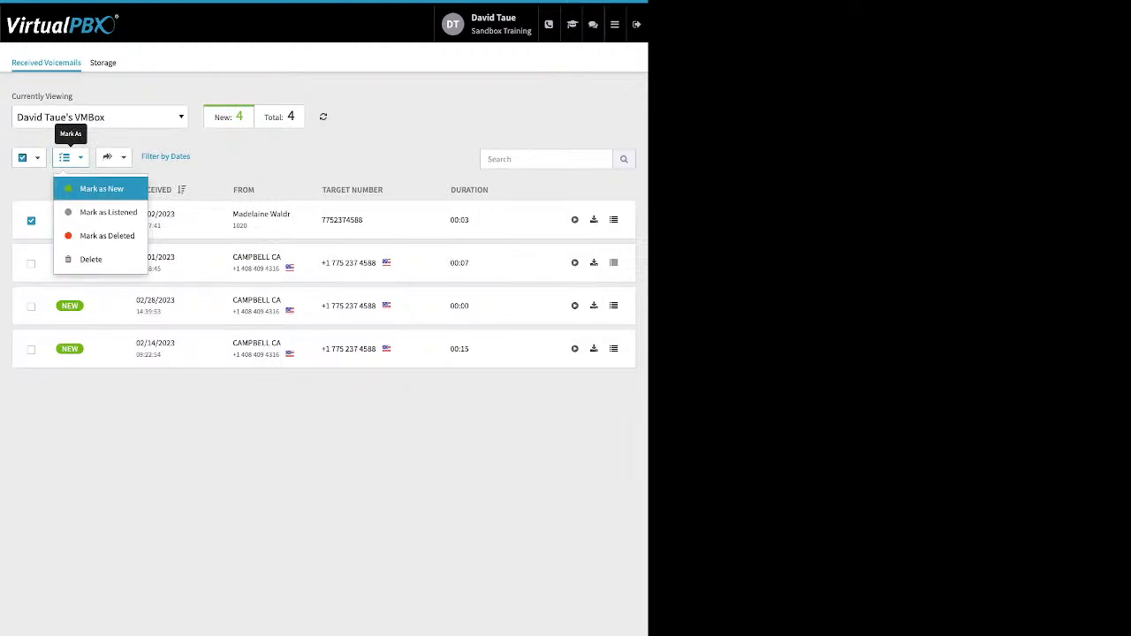
left_click(69, 157)
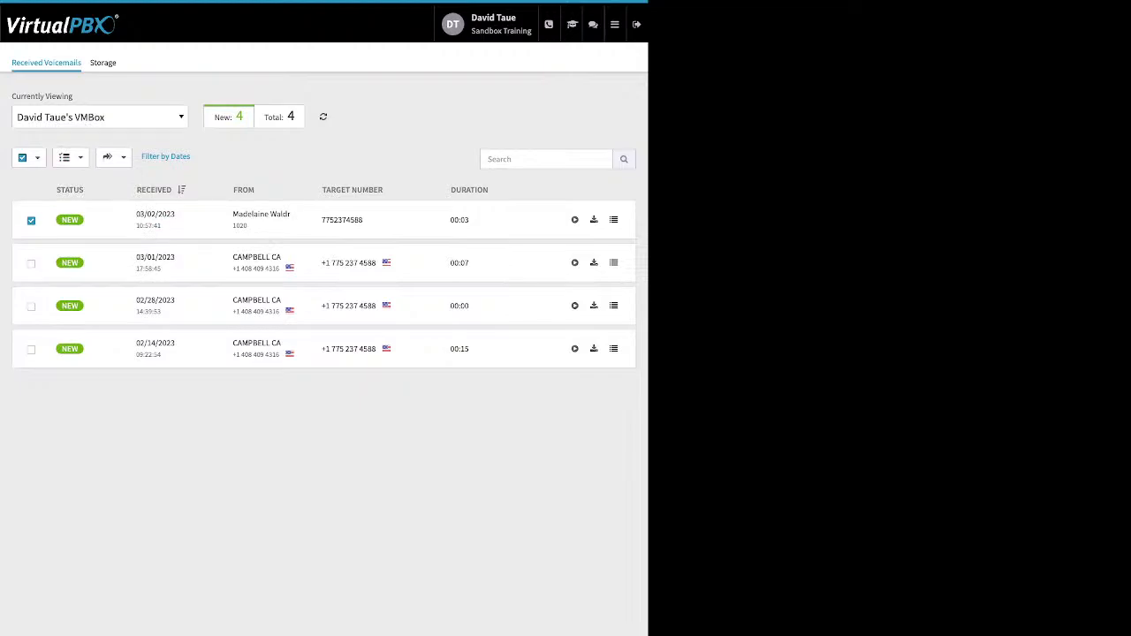
left_click(615, 24)
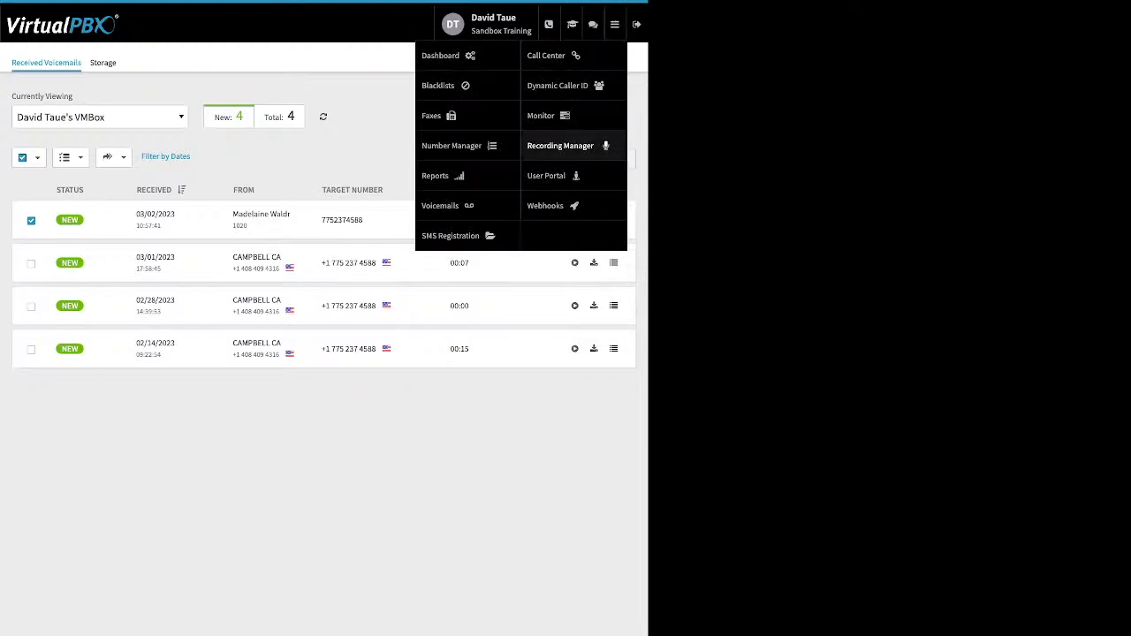
Open SMS Registration's Start Registration tab listing Sandbox Training's business, contact and use requirements
left_click(453, 235)
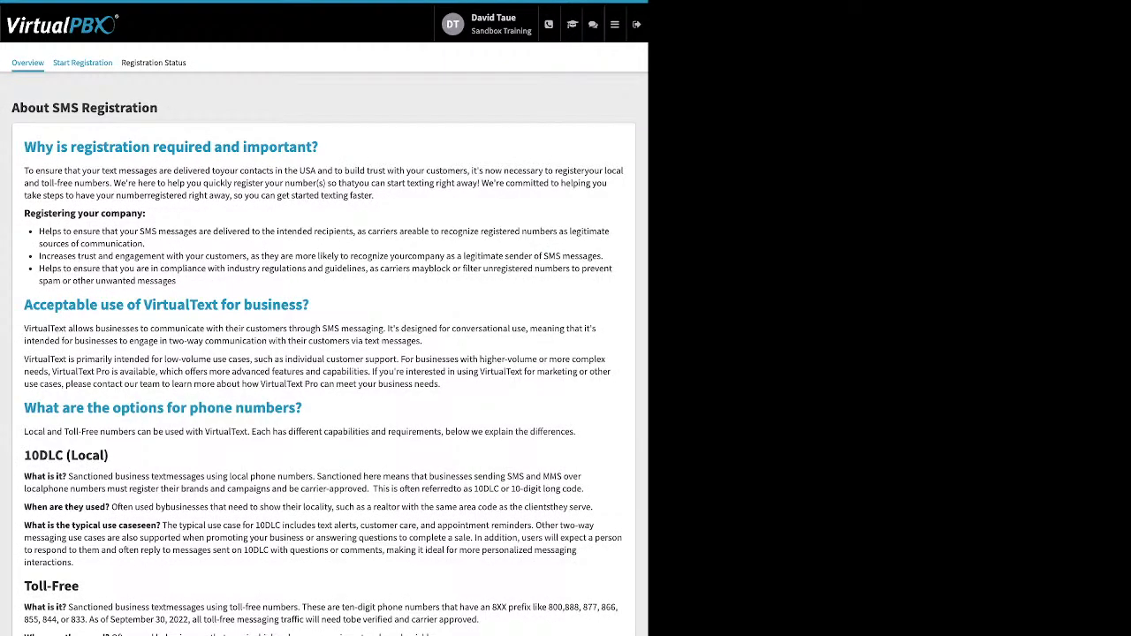
left_click(83, 62)
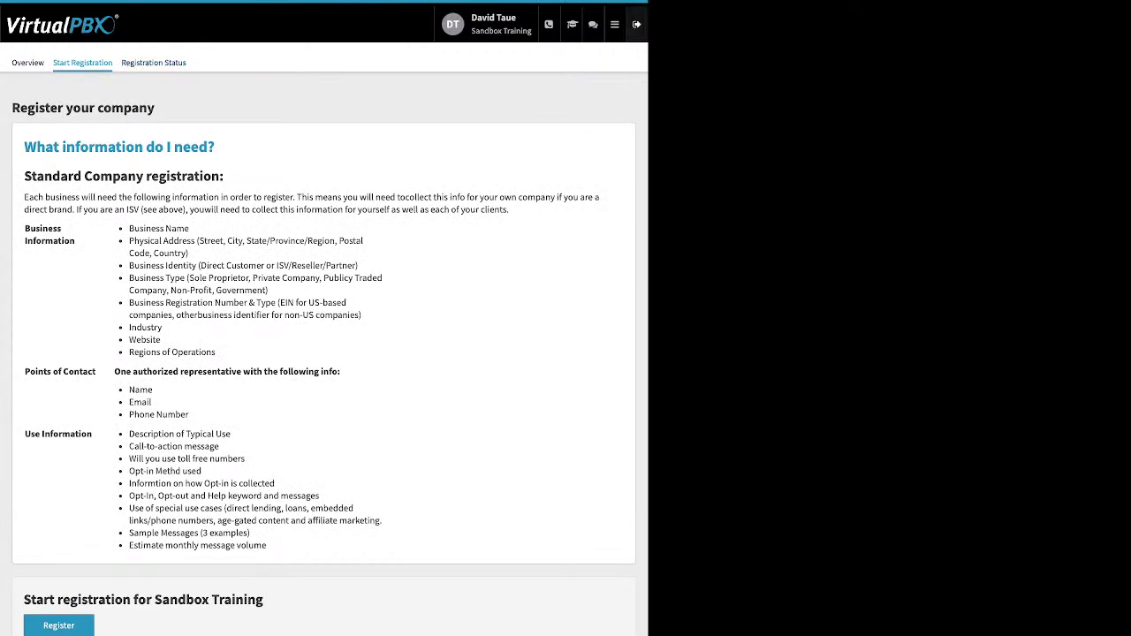
mouse_move(615, 25)
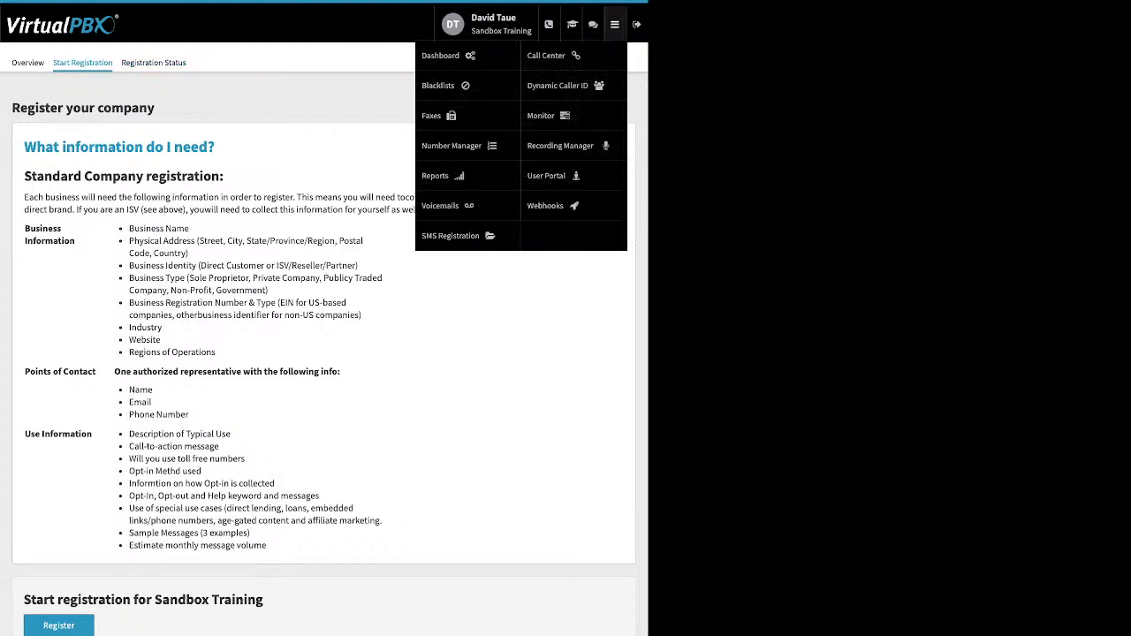
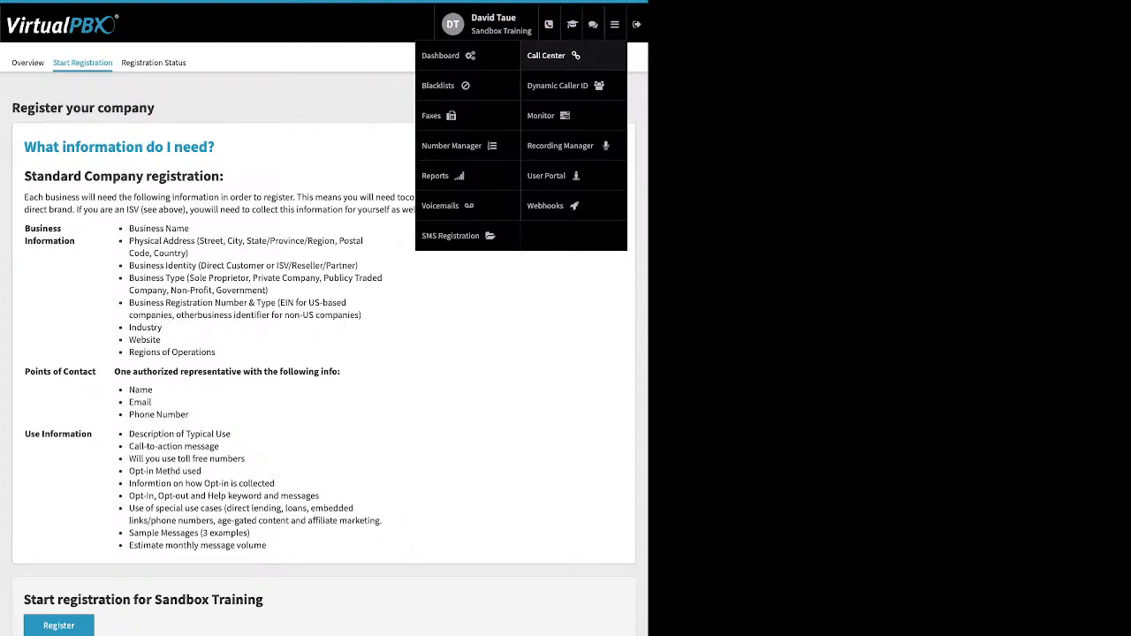
Open the 408 Area code rule, inspect its name, caller ID choices and area code 408, then cancel unchanged
left_click(558, 85)
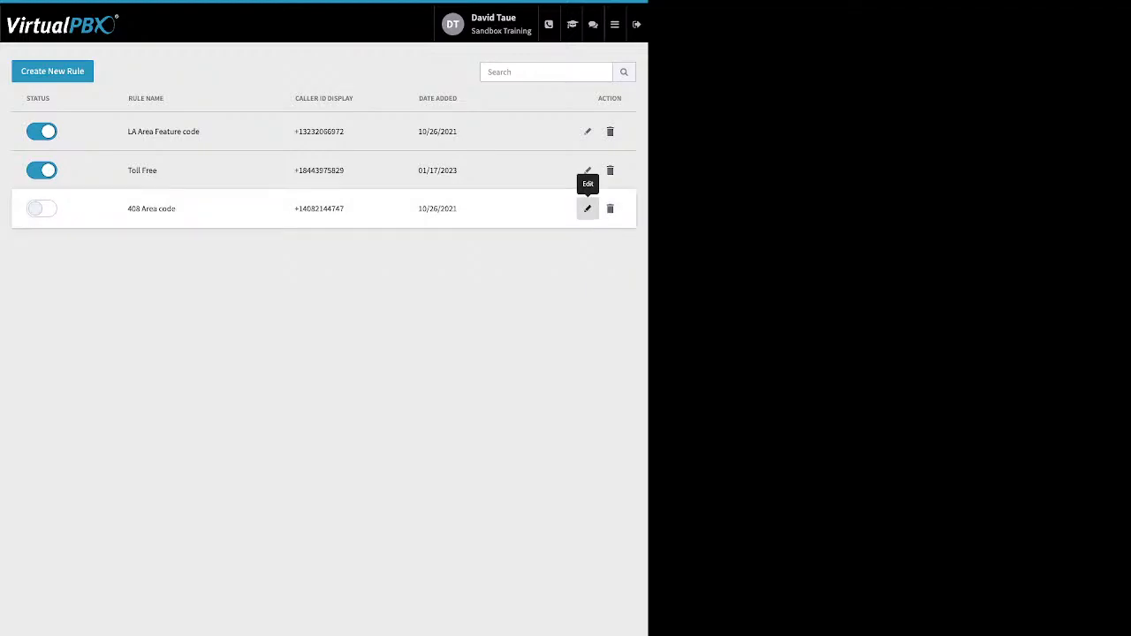
left_click(588, 209)
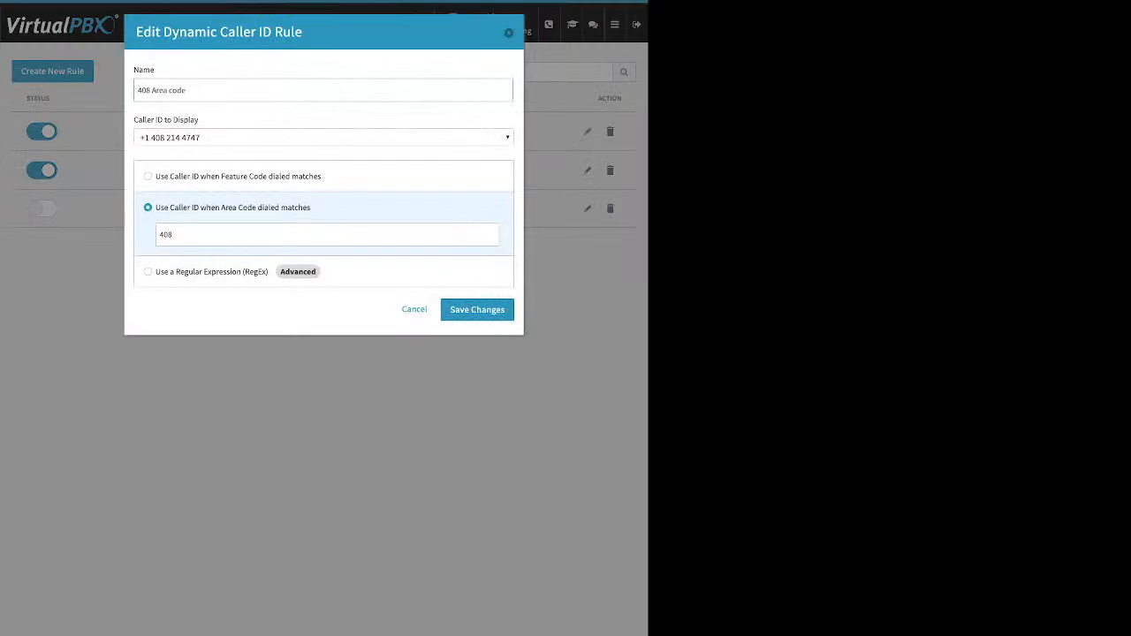
key("ctrl+a")
left_click(323, 138)
left_click(324, 138)
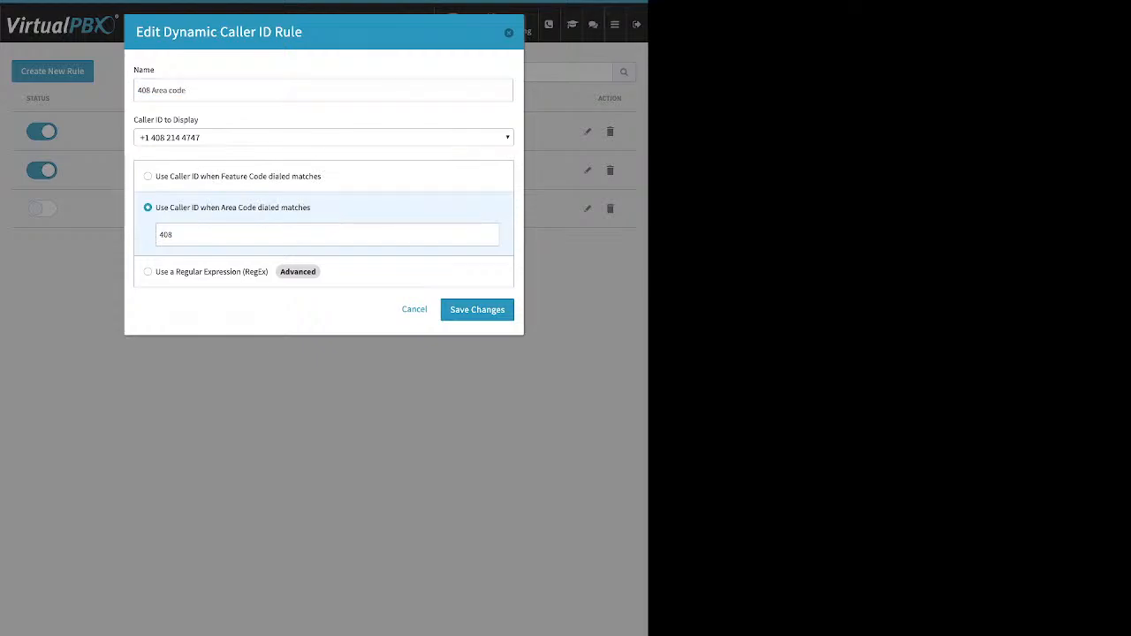
left_click(175, 235)
double_click(167, 235)
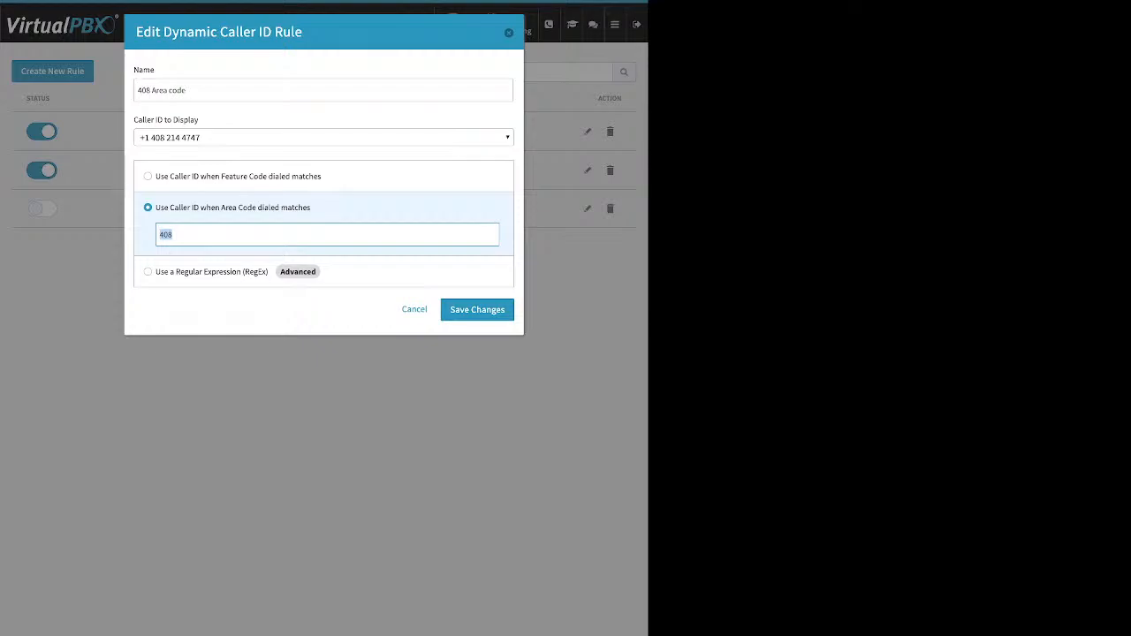
left_click(414, 309)
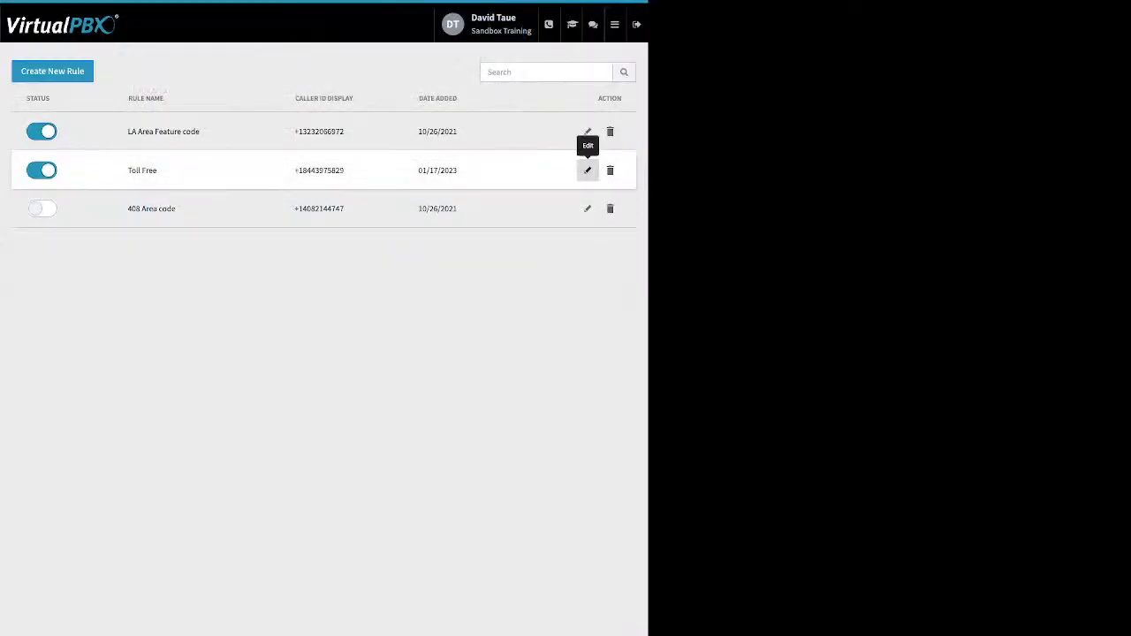
left_click(587, 131)
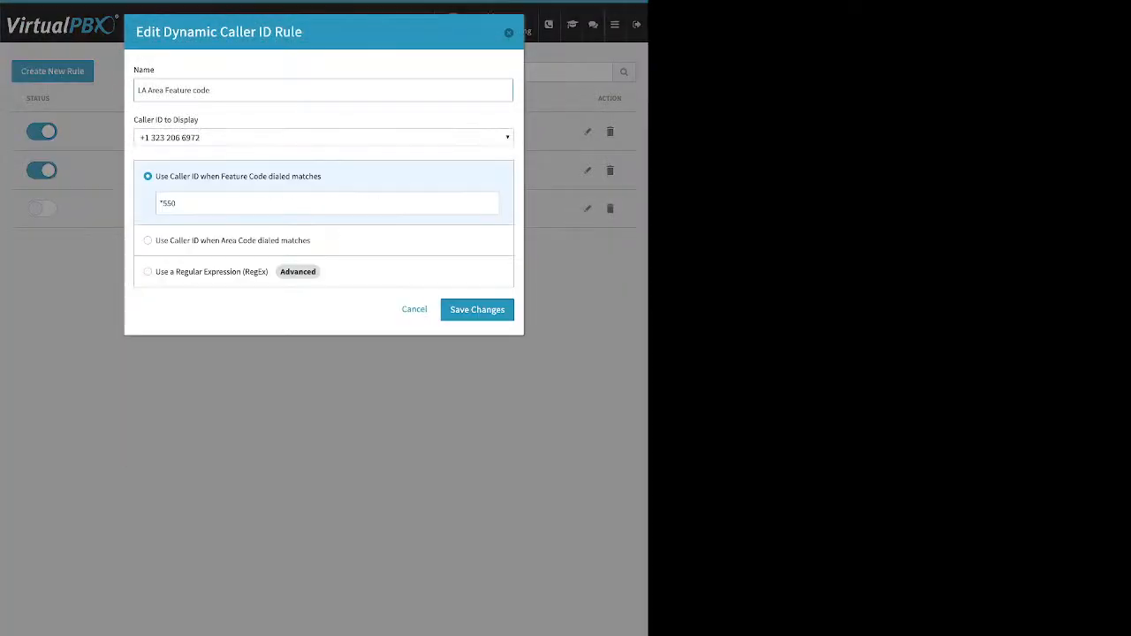
double_click(169, 204)
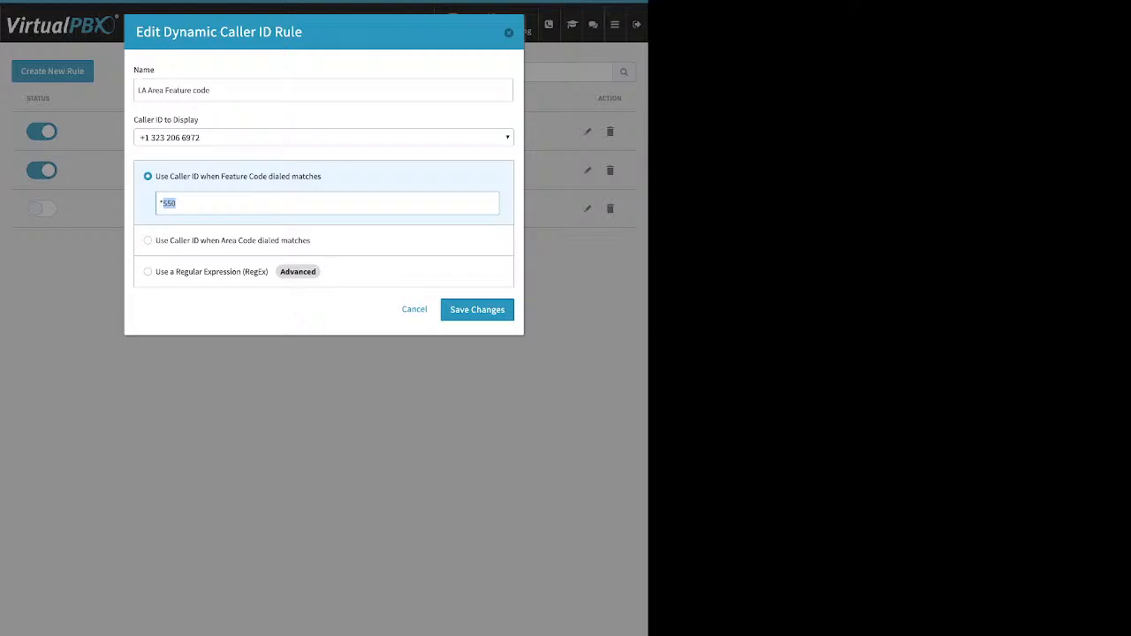
key("Escape")
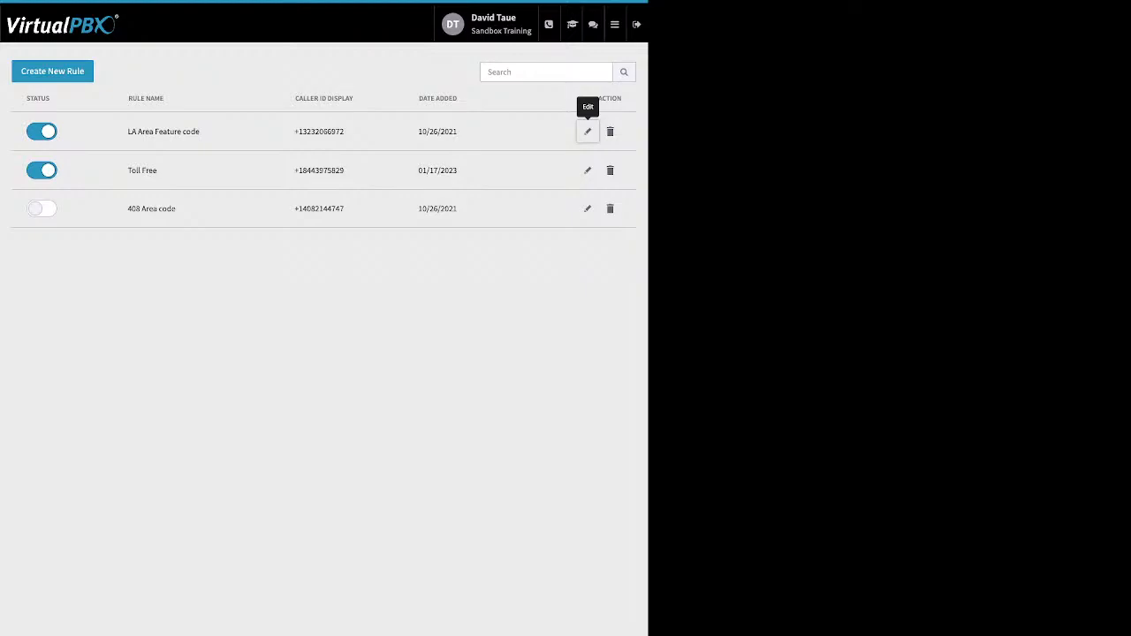
mouse_move(615, 25)
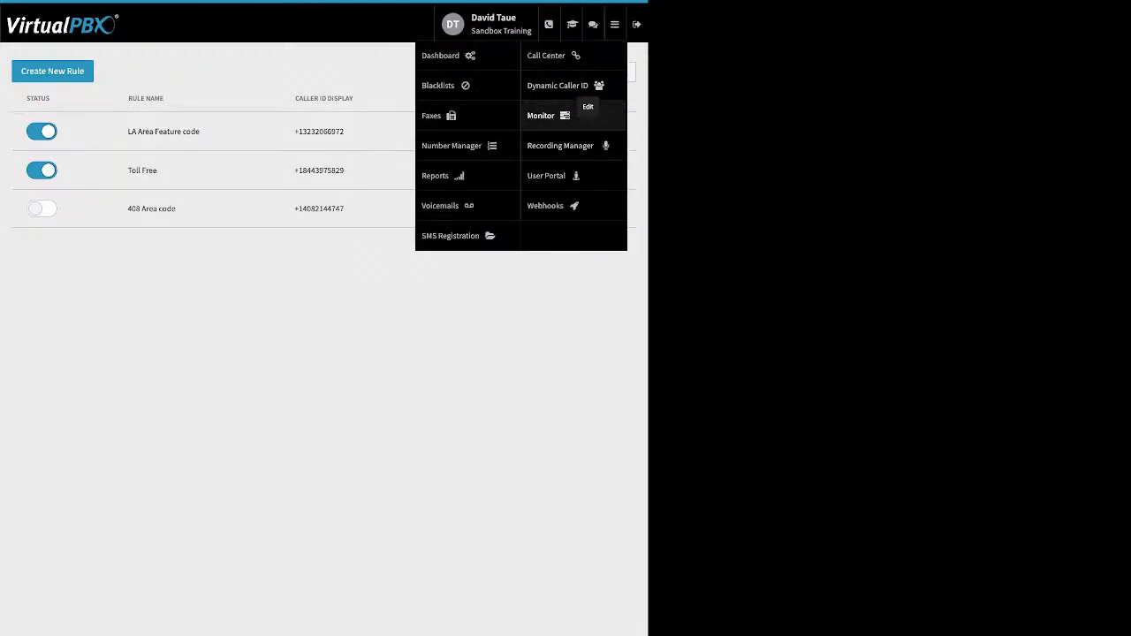
Open Monitor, try the Available and Busy filters, then list devices alongside active and parked calls
left_click(540, 115)
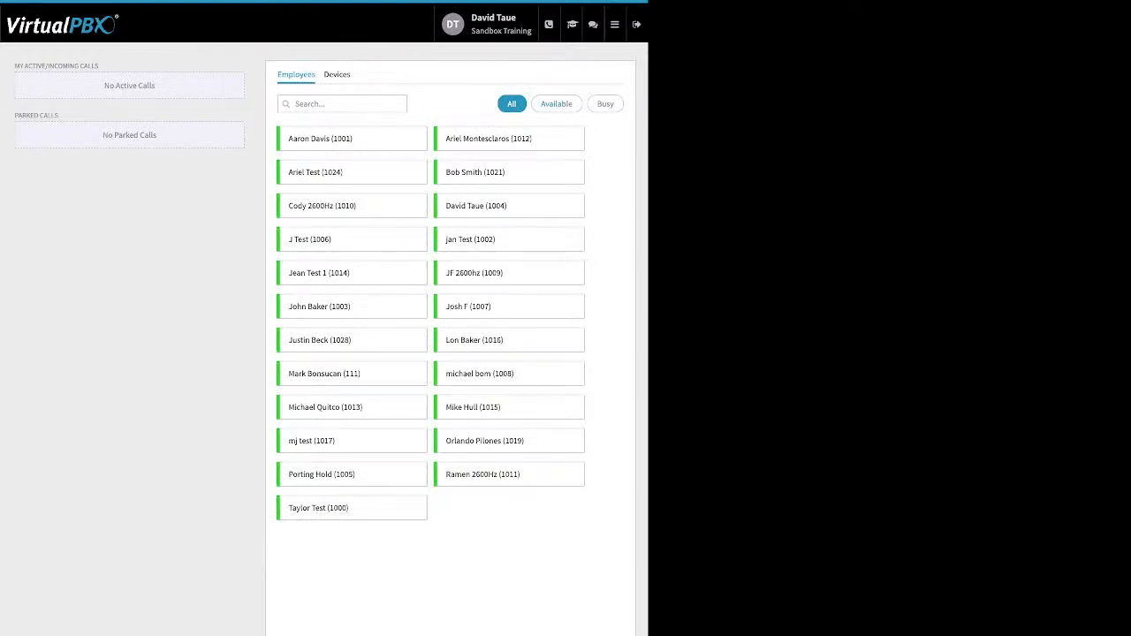
left_click(556, 104)
left_click(605, 104)
left_click(337, 75)
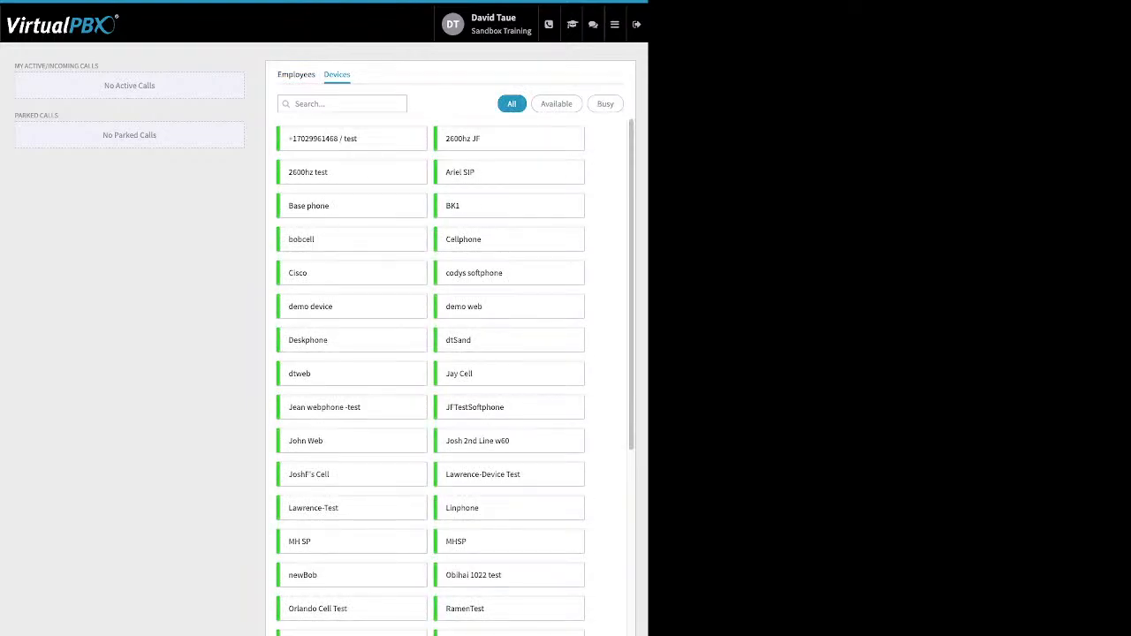
left_click_drag(99, 66, 15, 66)
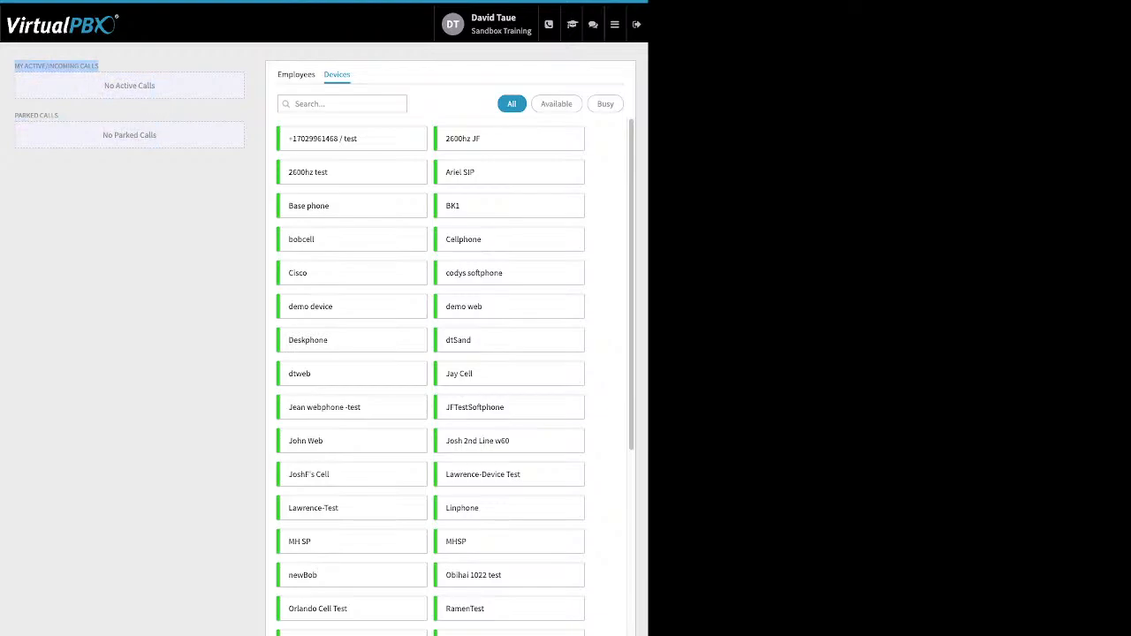
left_click_drag(44, 116, 23, 116)
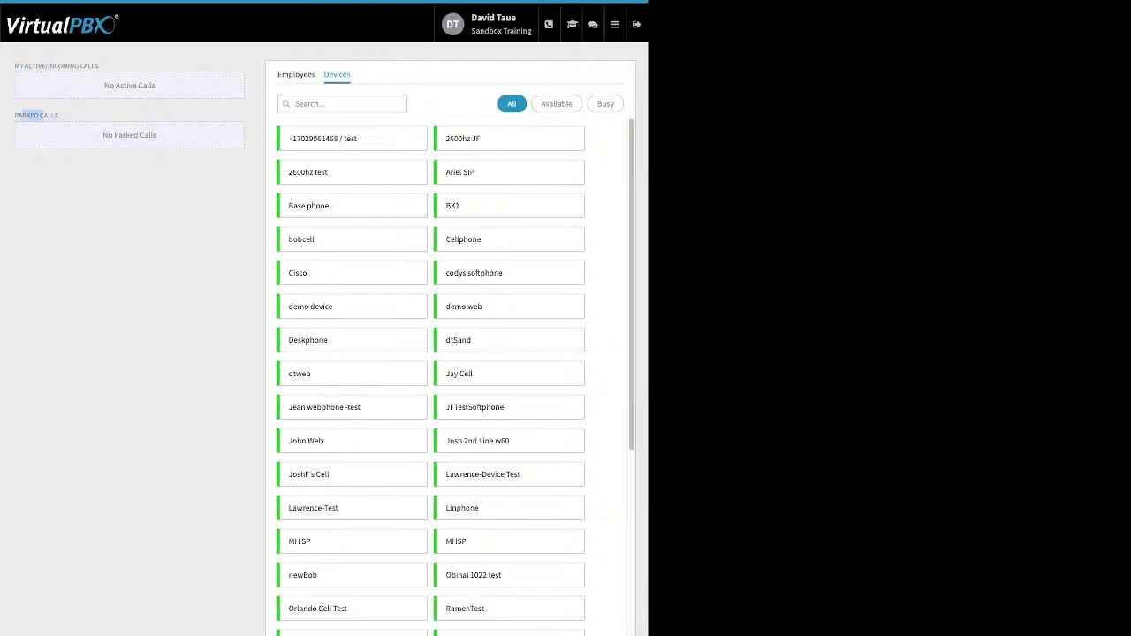
mouse_move(615, 25)
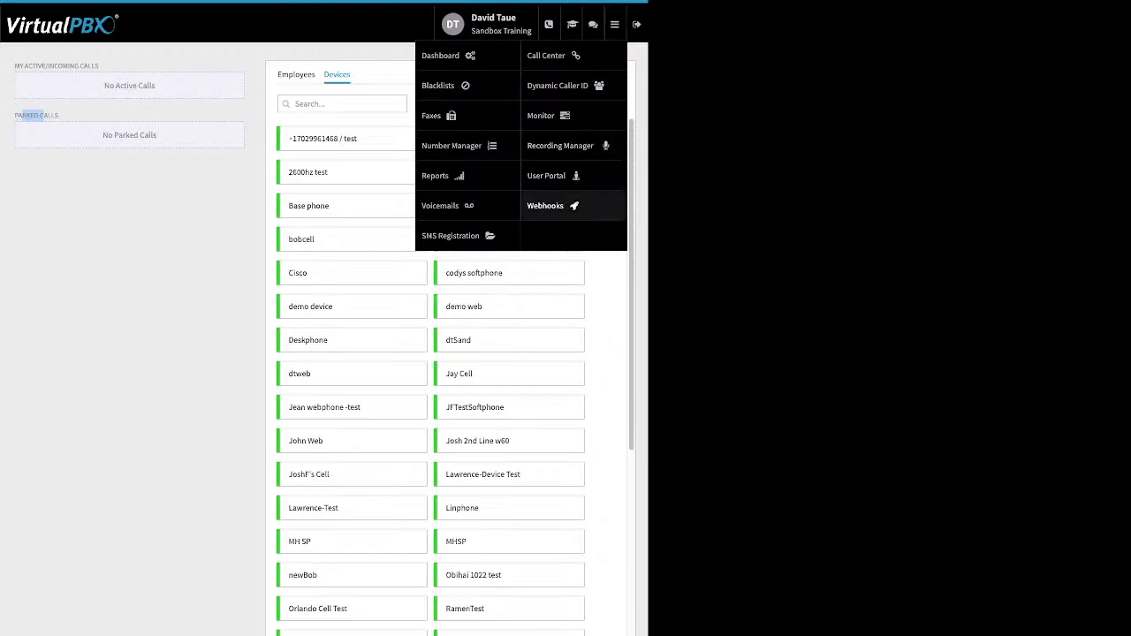
Open the Webhooks page and bring up an unnamed Create New Webhook form with Call Parking trigger
left_click(548, 205)
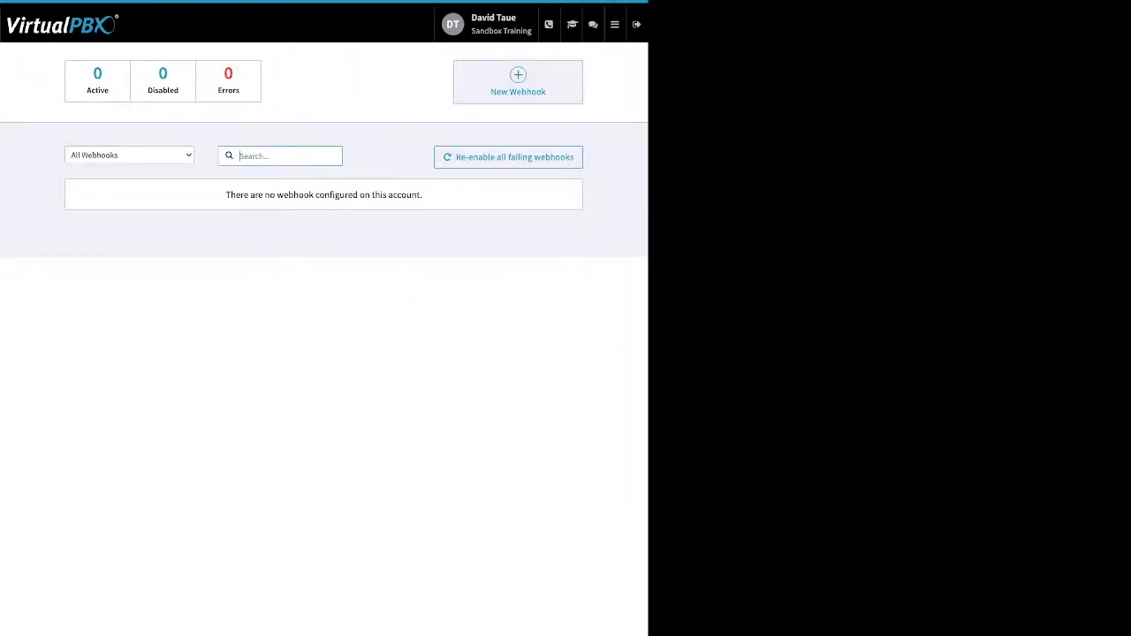
left_click(518, 81)
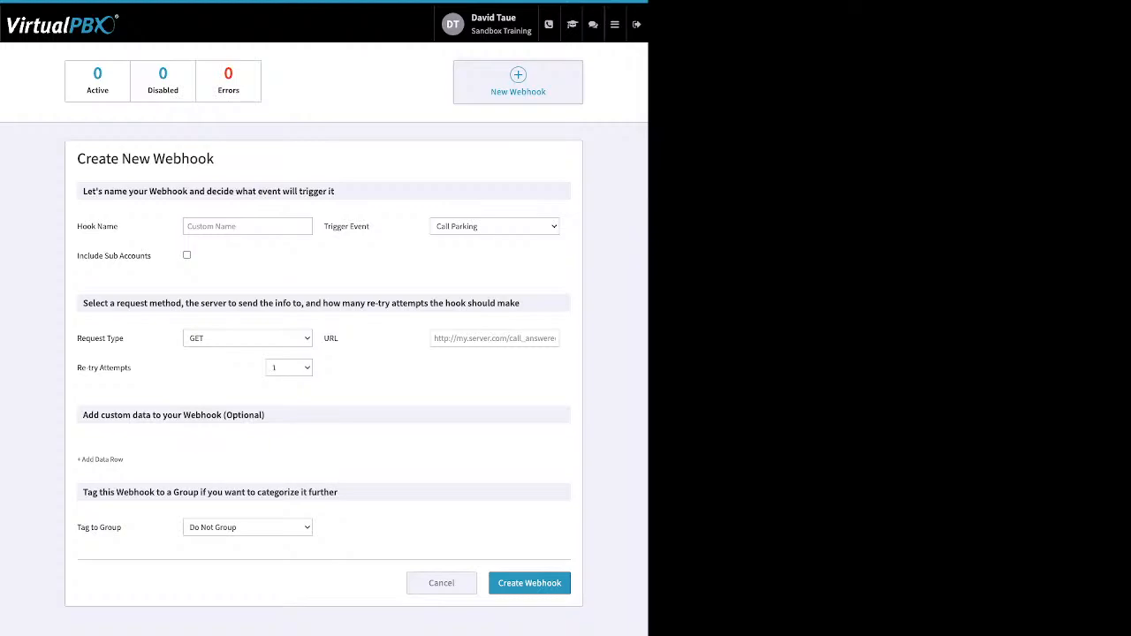
left_click(615, 24)
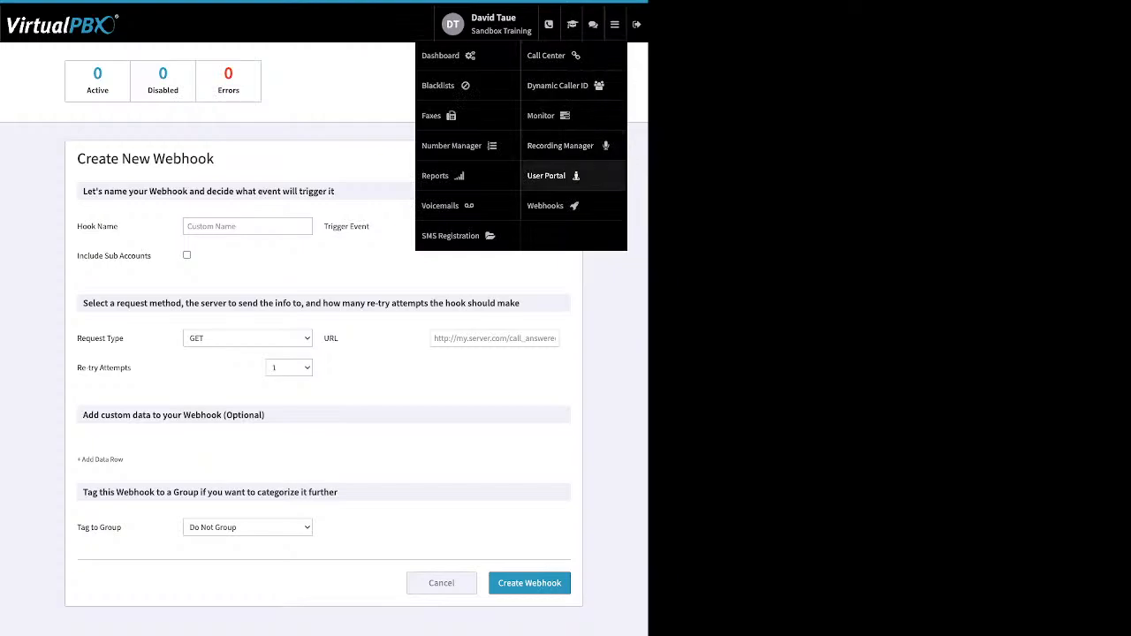
In the User Portal, select the newest voicemail and check bulk actions without applying any
left_click(571, 176)
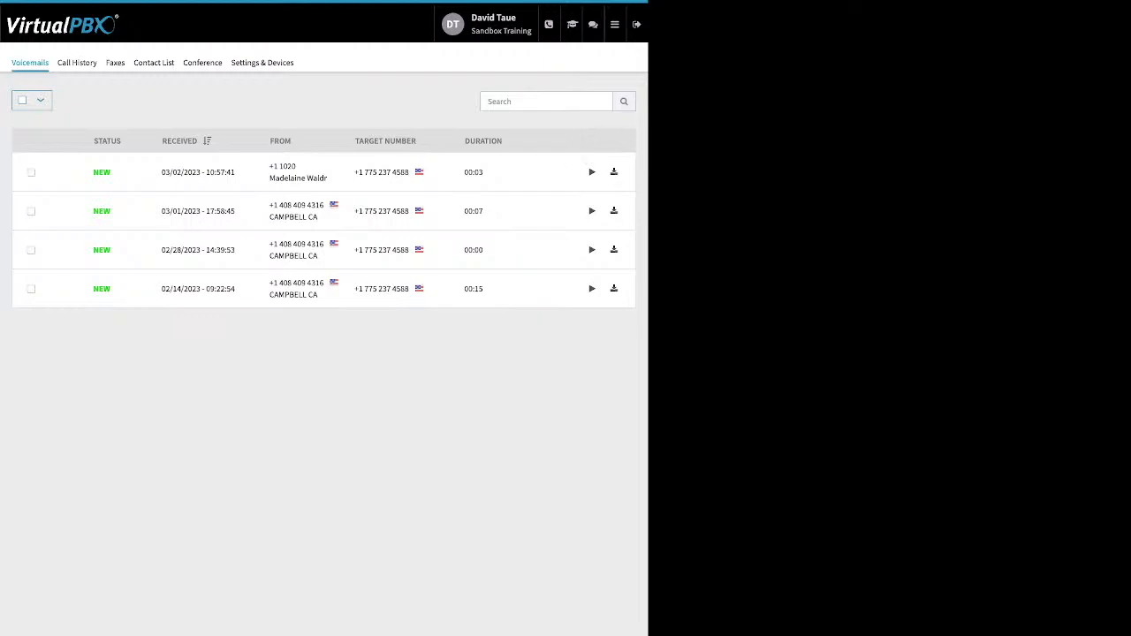
left_click(31, 172)
left_click(82, 99)
left_click(82, 100)
Filter call history from 02/01/2023 to 03/03/2023, then view Faxes and the Contact List
left_click(77, 63)
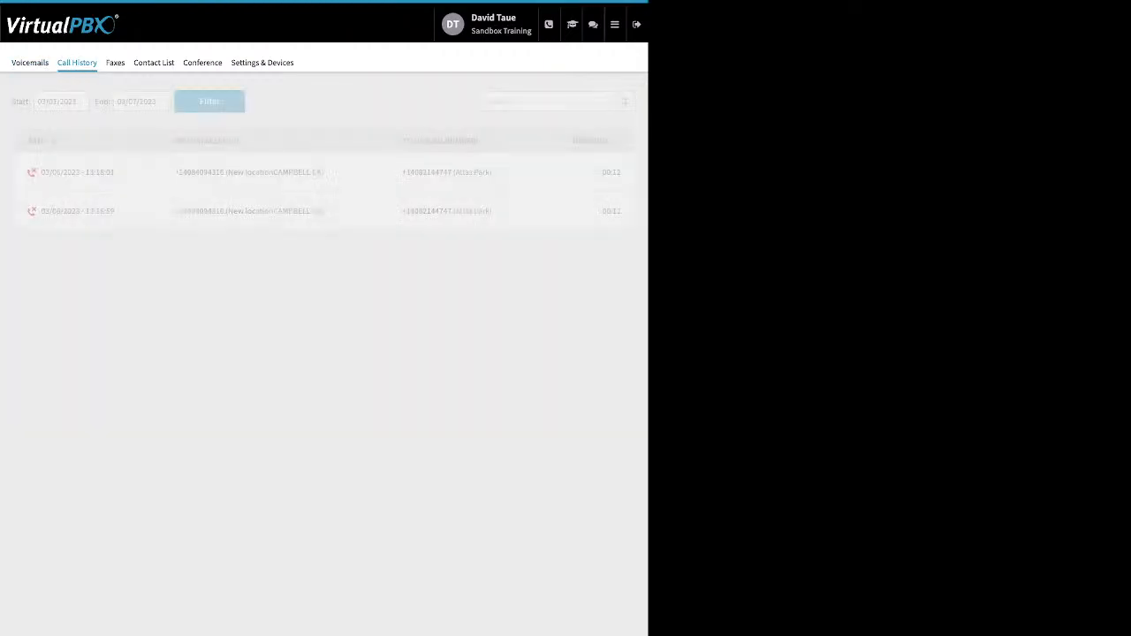
left_click(61, 102)
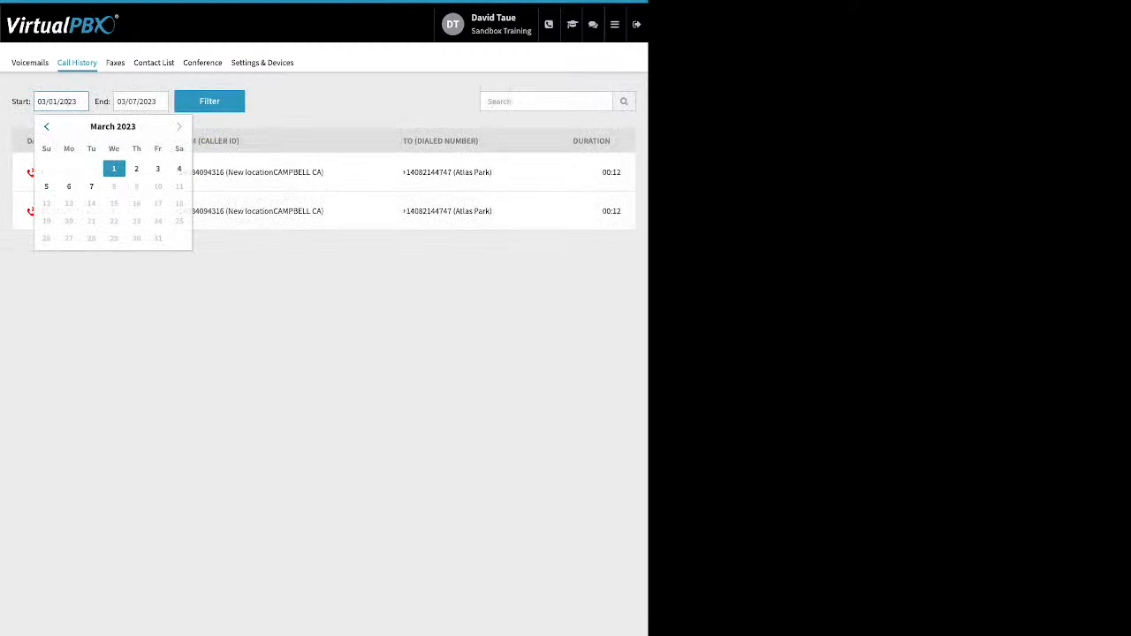
left_click(47, 126)
left_click(113, 168)
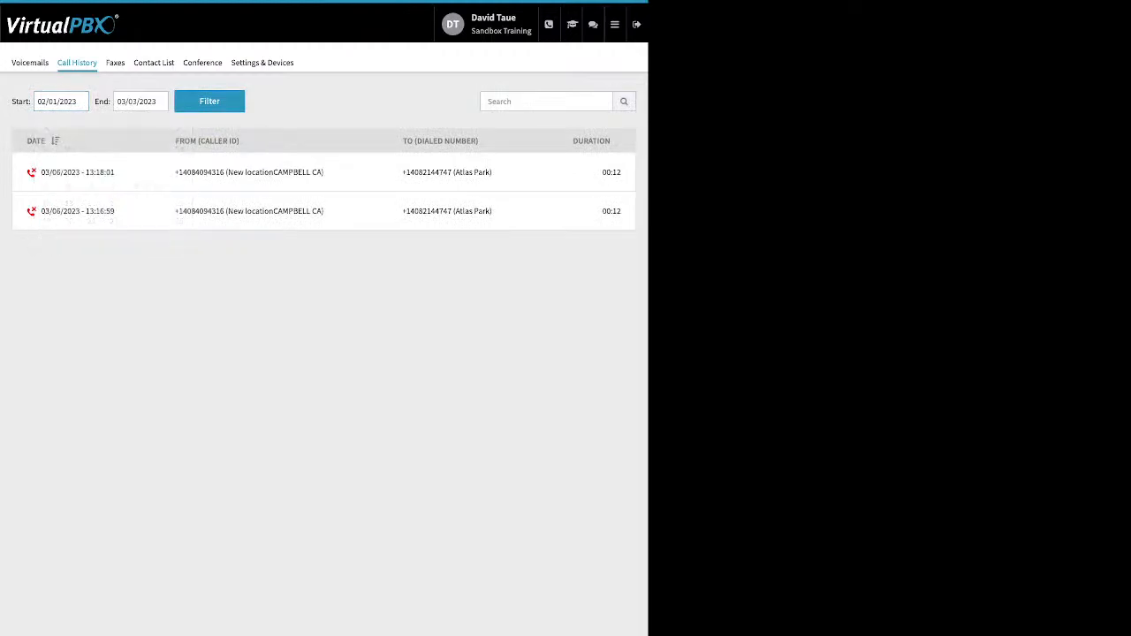
left_click(210, 102)
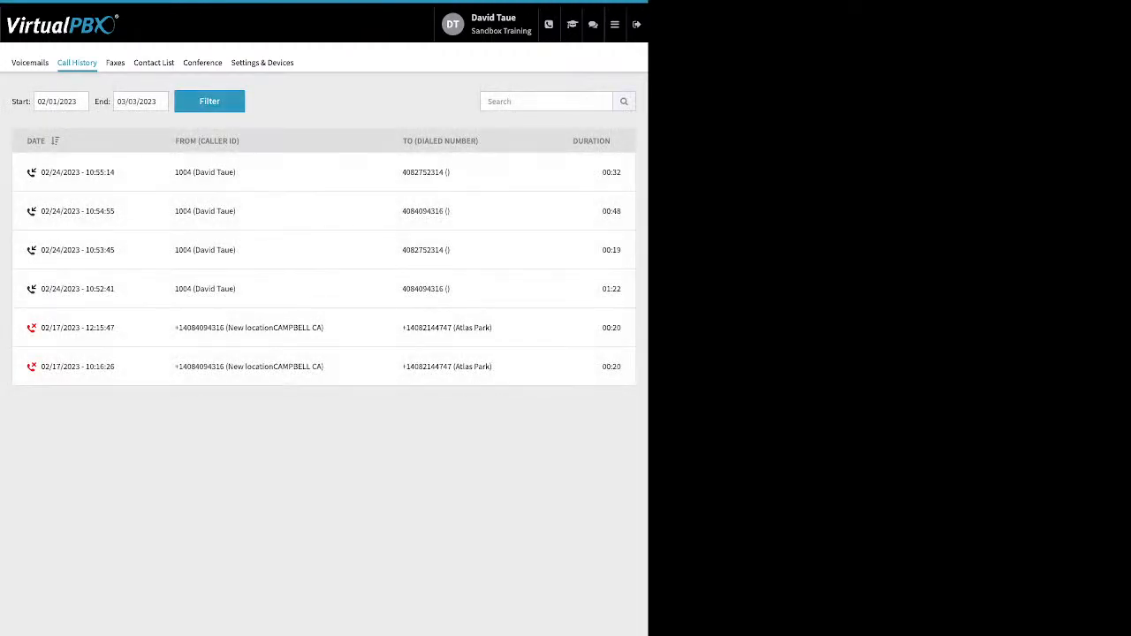
left_click(115, 63)
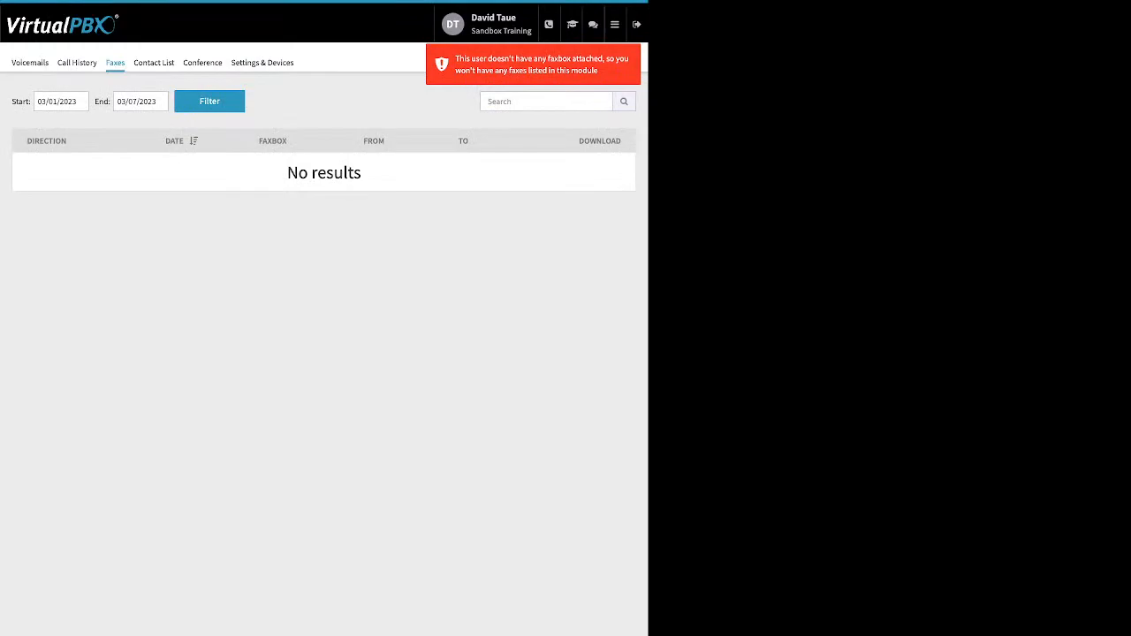
left_click(154, 63)
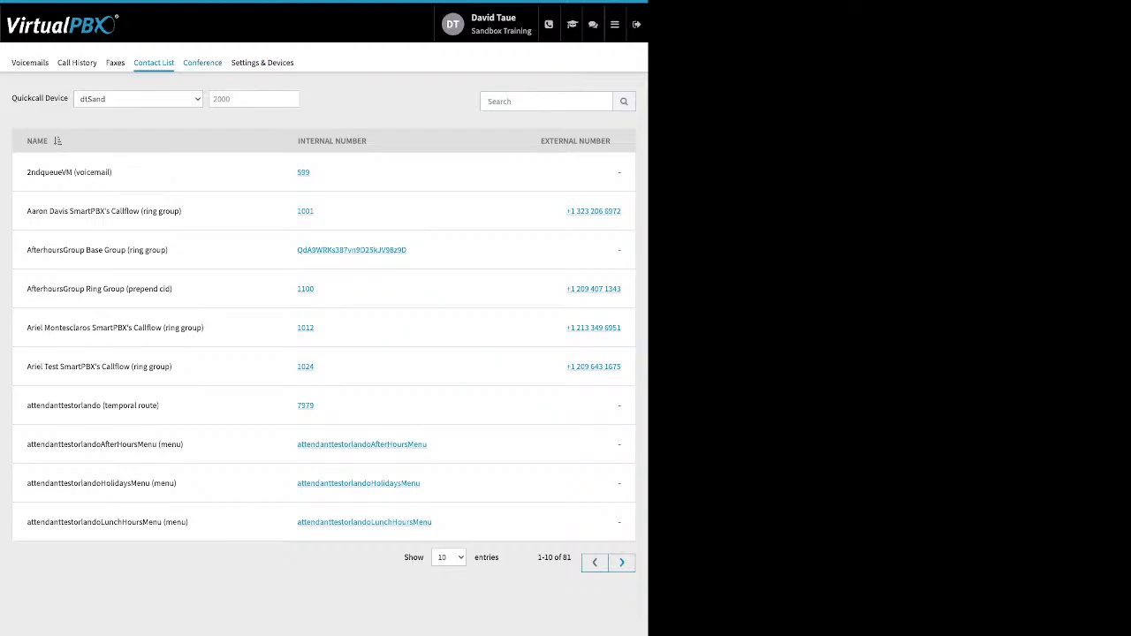
Review Conference PIN settings, toggling join-muted and entry tone off and back on without saving
left_click(202, 62)
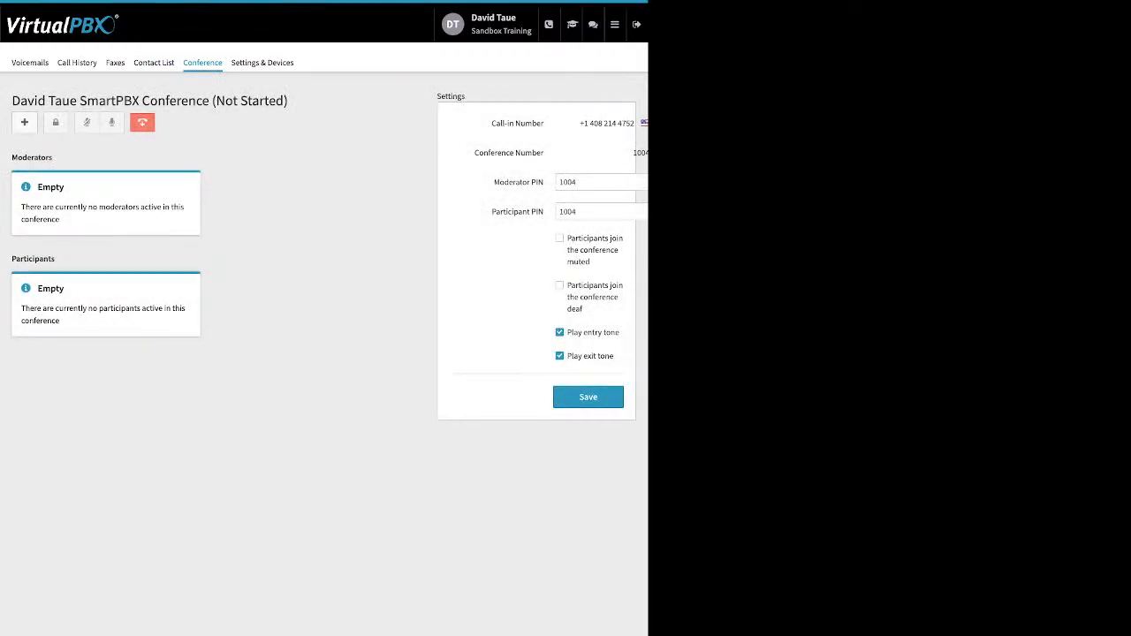
left_click_drag(493, 182, 545, 212)
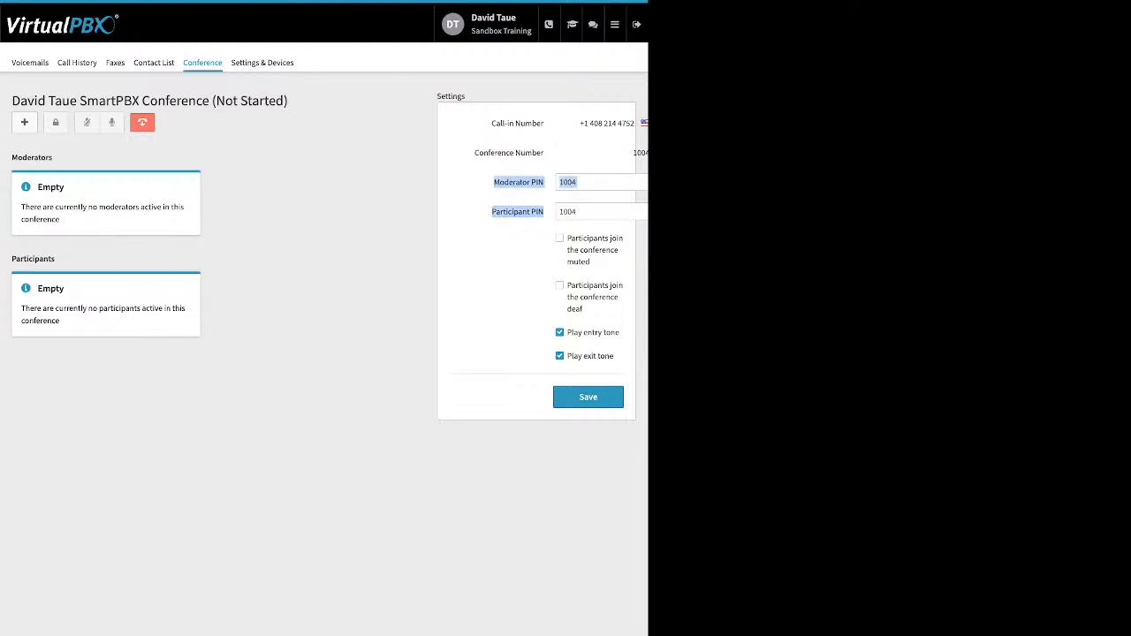
left_click(559, 239)
left_click(559, 239)
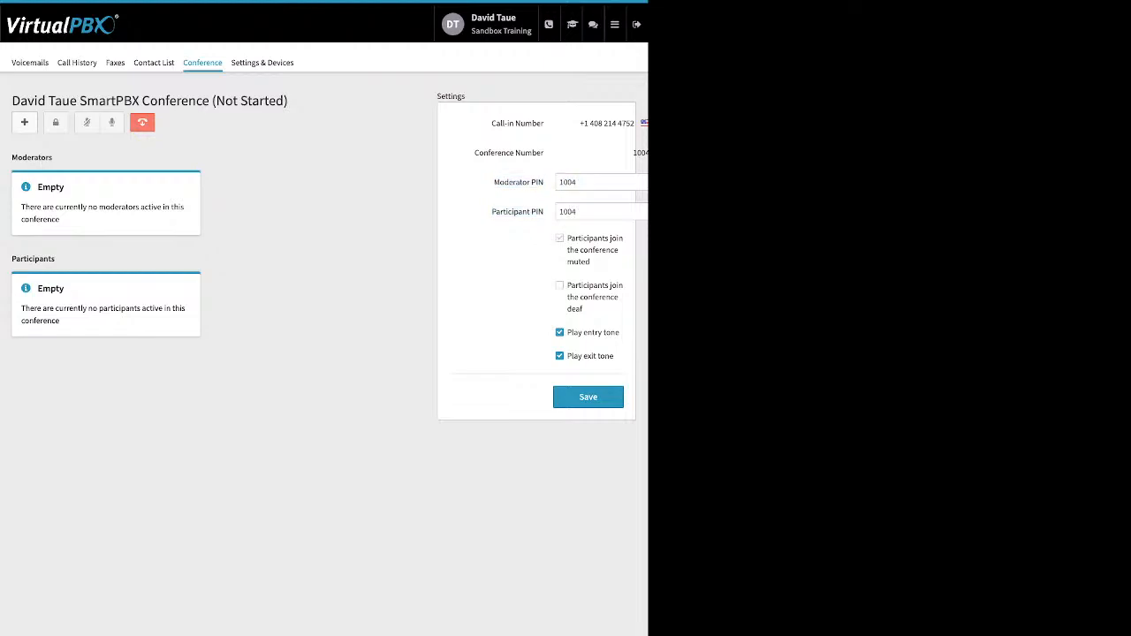
left_click_drag(565, 239, 585, 310)
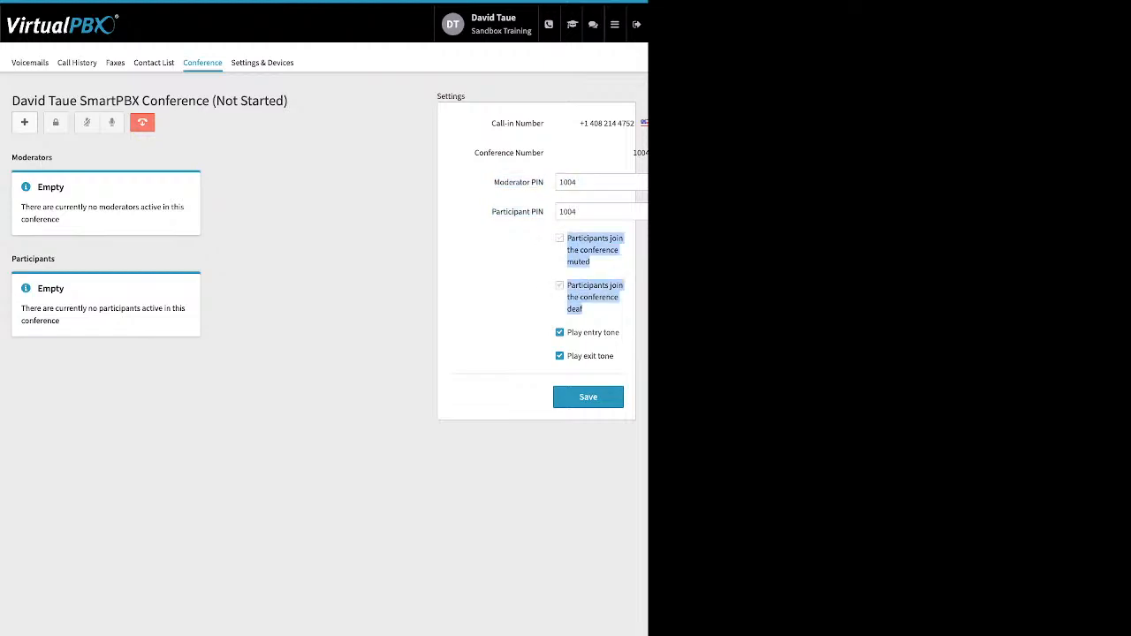
left_click(560, 333)
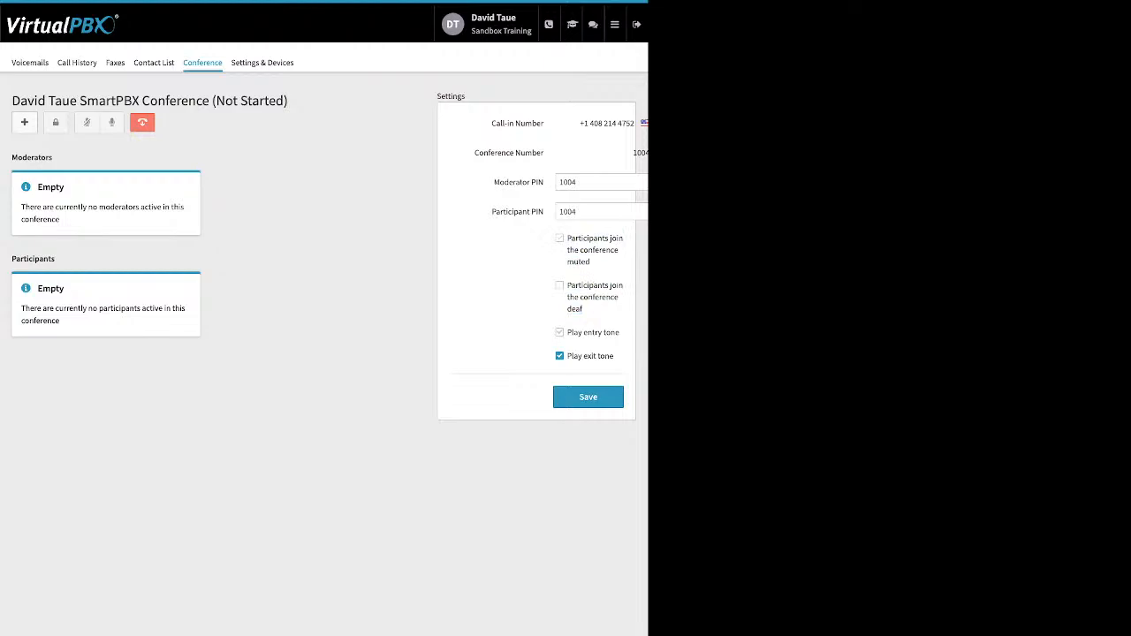
left_click_drag(566, 332, 606, 356)
left_click(594, 371)
left_click(560, 333)
Enable call forwarding in Settings & Devices to reveal Forward Calls To, then return to Dashboard
left_click(261, 62)
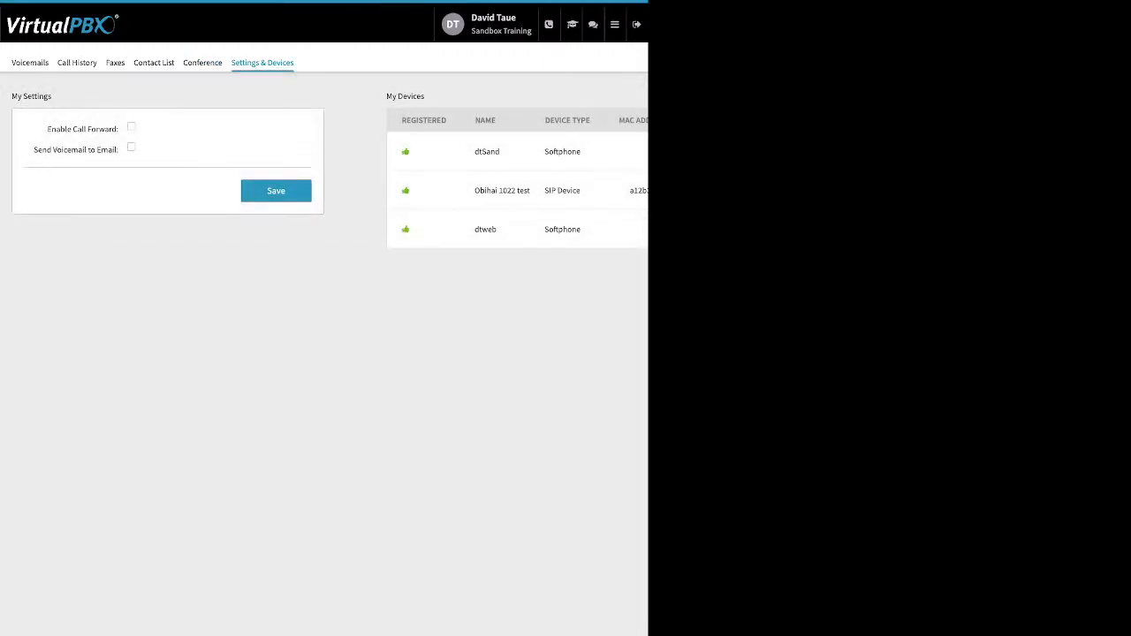
left_click_drag(47, 129, 115, 129)
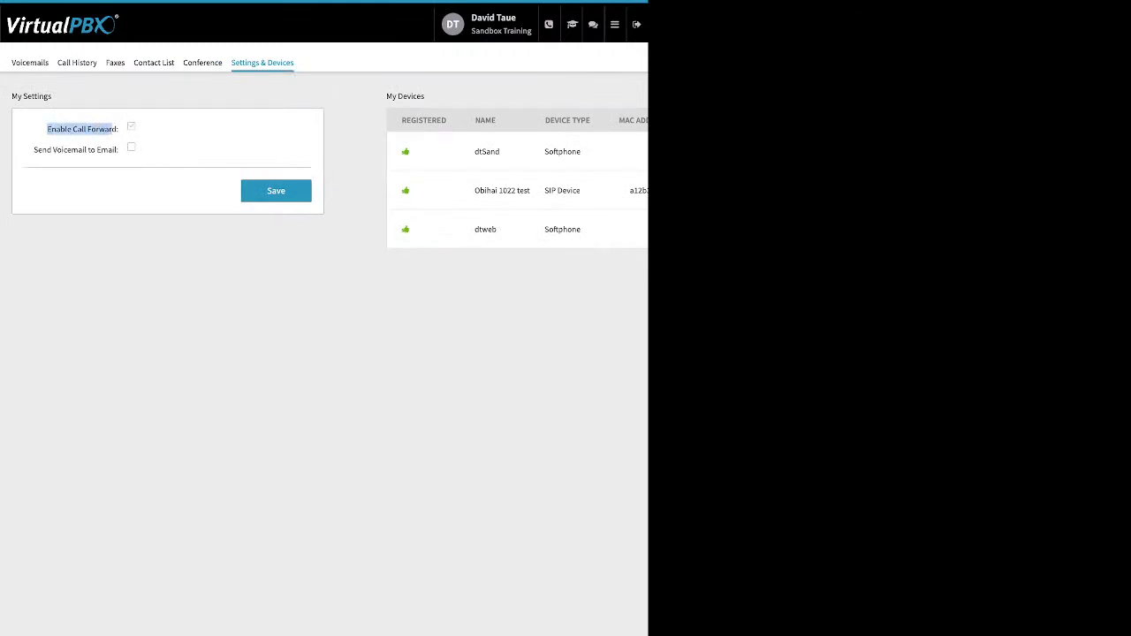
left_click(131, 126)
left_click(146, 152)
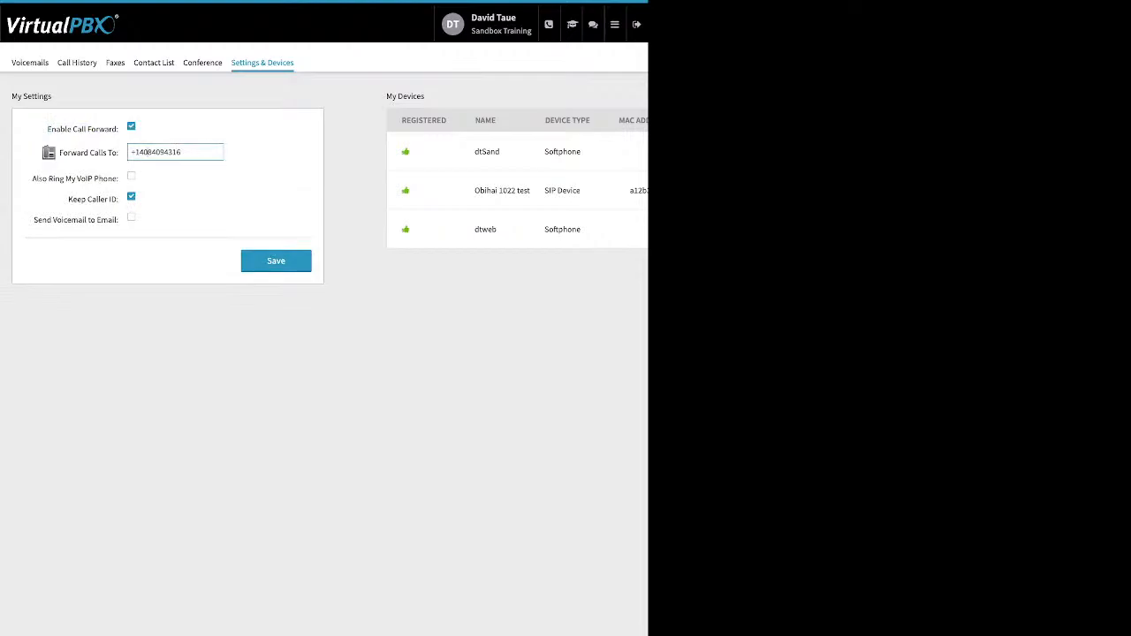
left_click(130, 176)
left_click(616, 24)
left_click(451, 54)
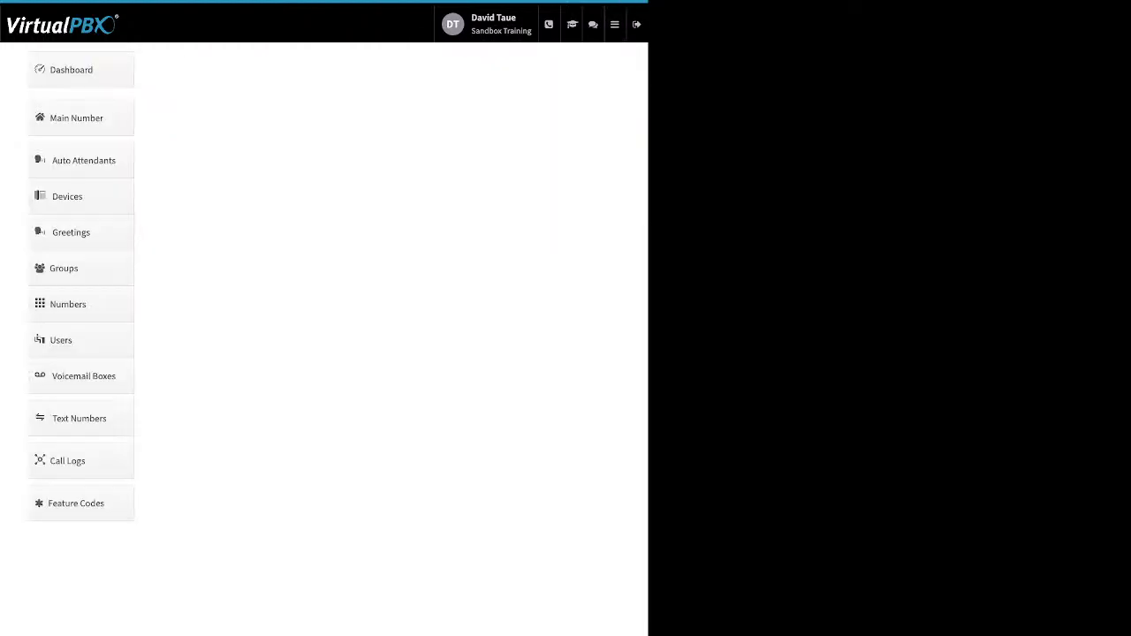